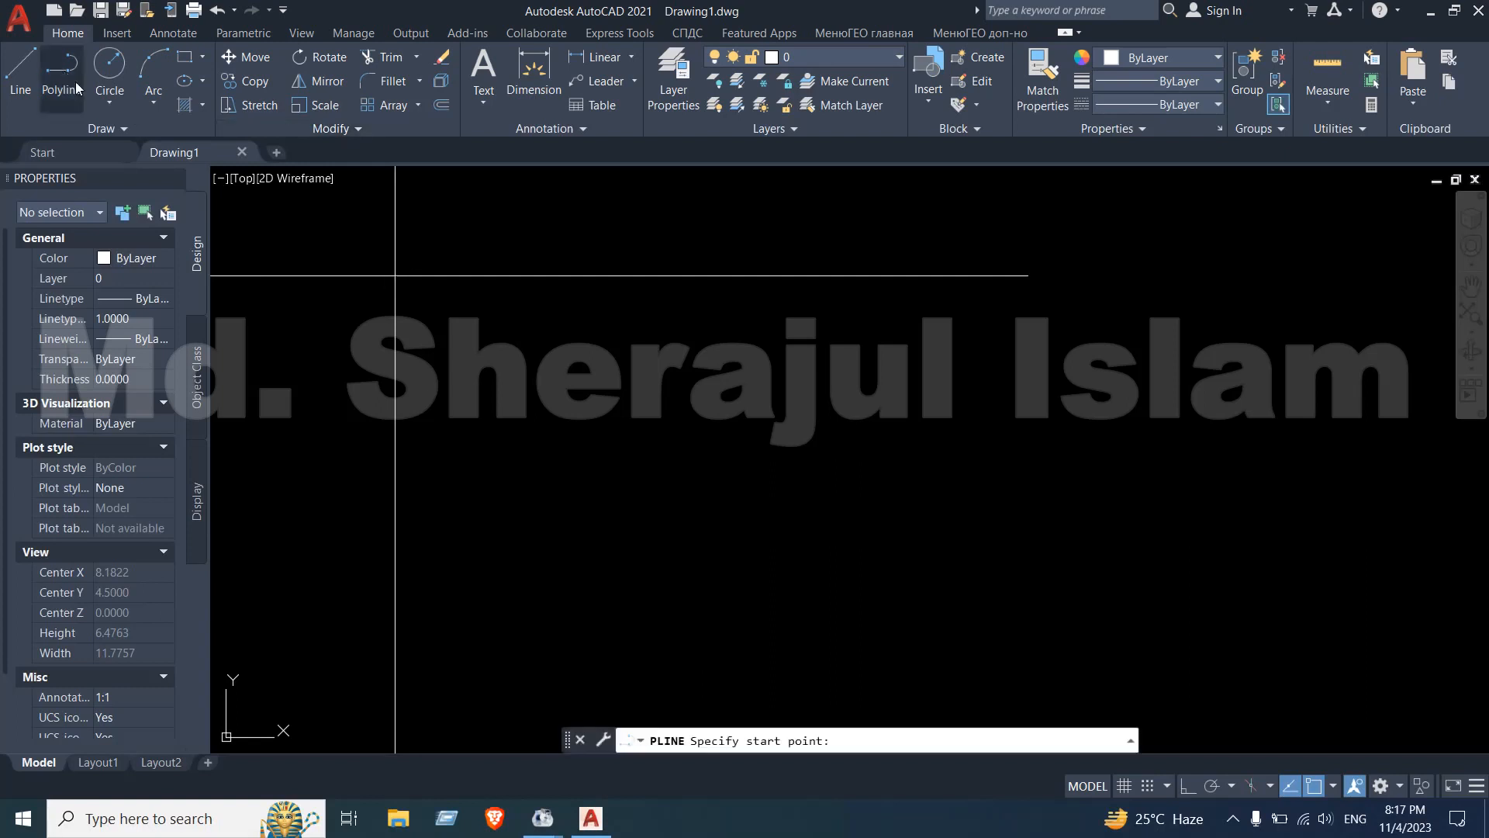
Draw a single vertical polyline segment downward with Ortho on as the arrow shaft, and turn Ortho off before ending it
left_click(616, 296)
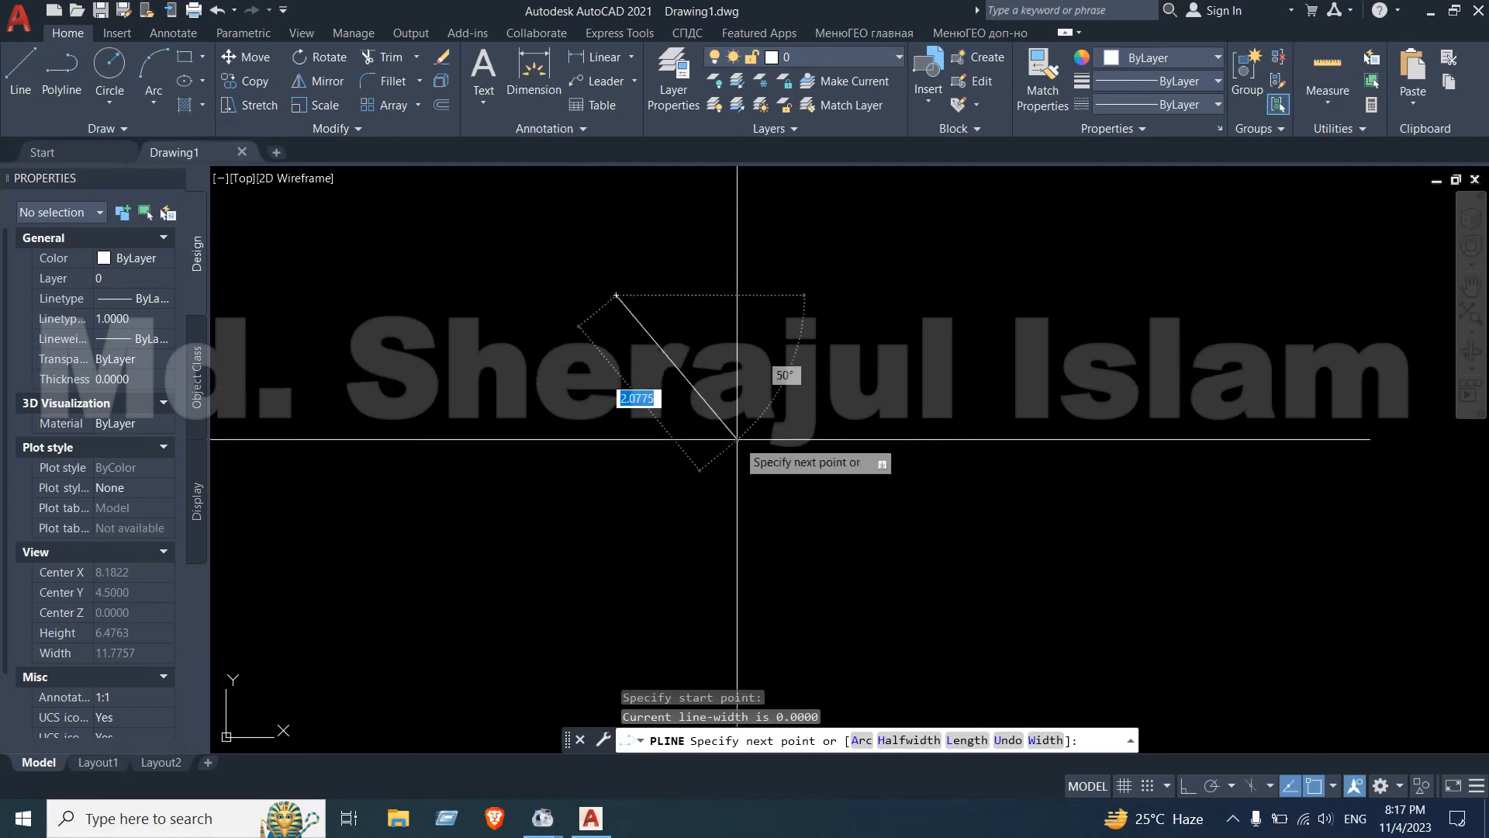
left_click(1186, 785)
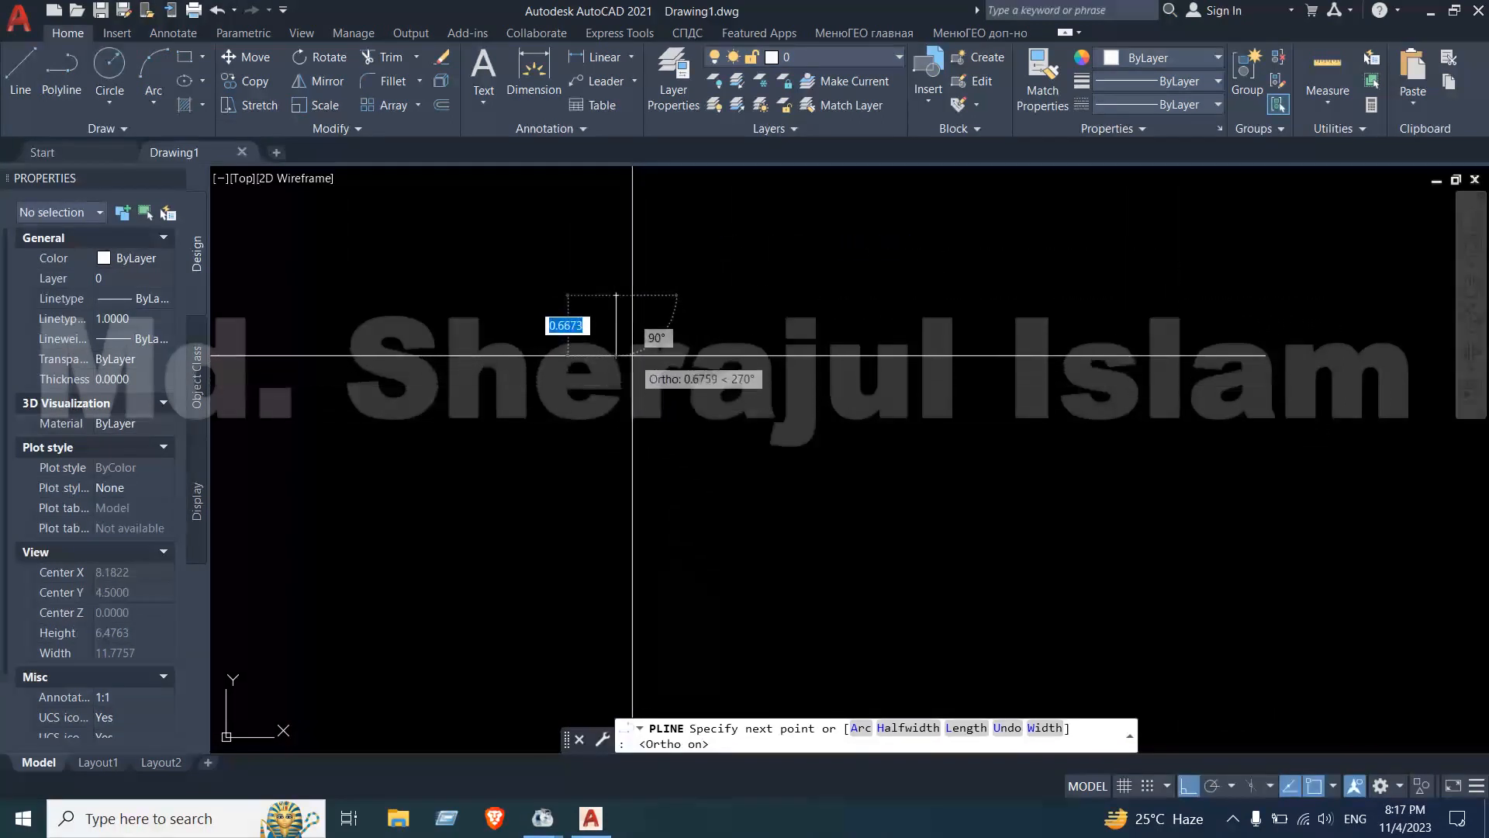
scroll(622, 325, "up", 5)
middle_click_drag(622, 325, 700, 475)
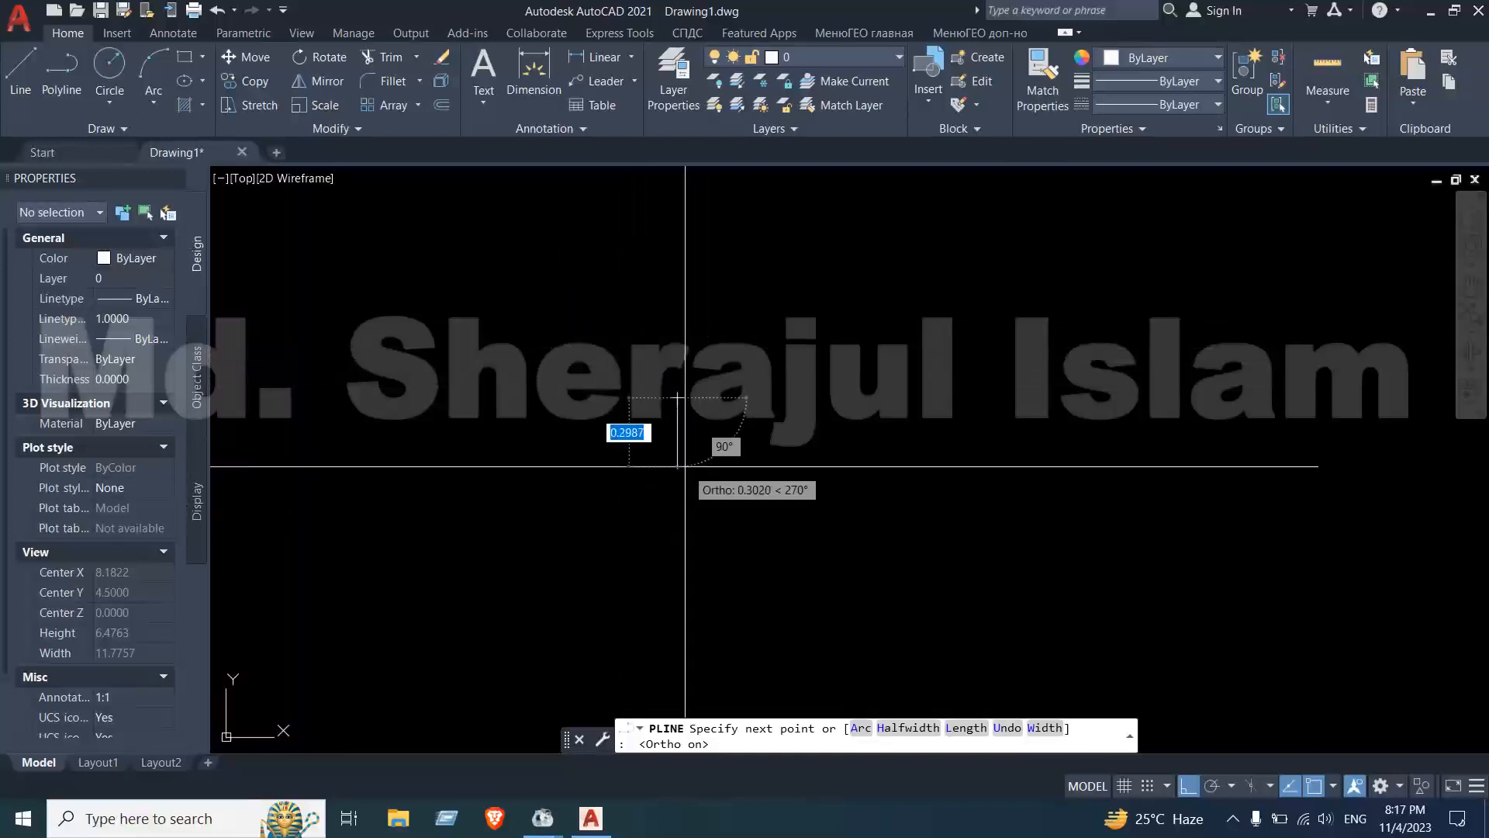
left_click(678, 492)
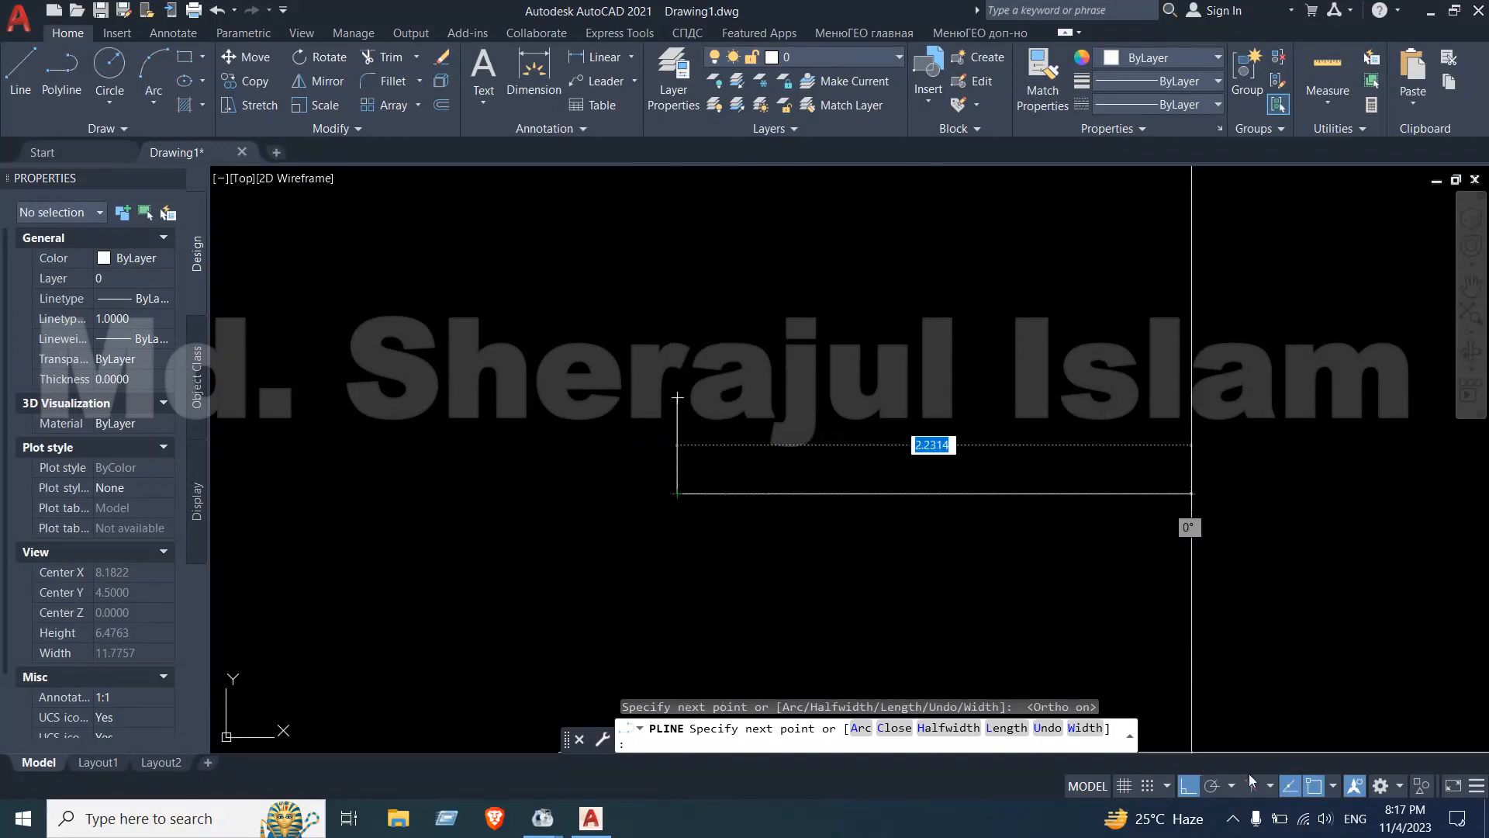
left_click(1187, 786)
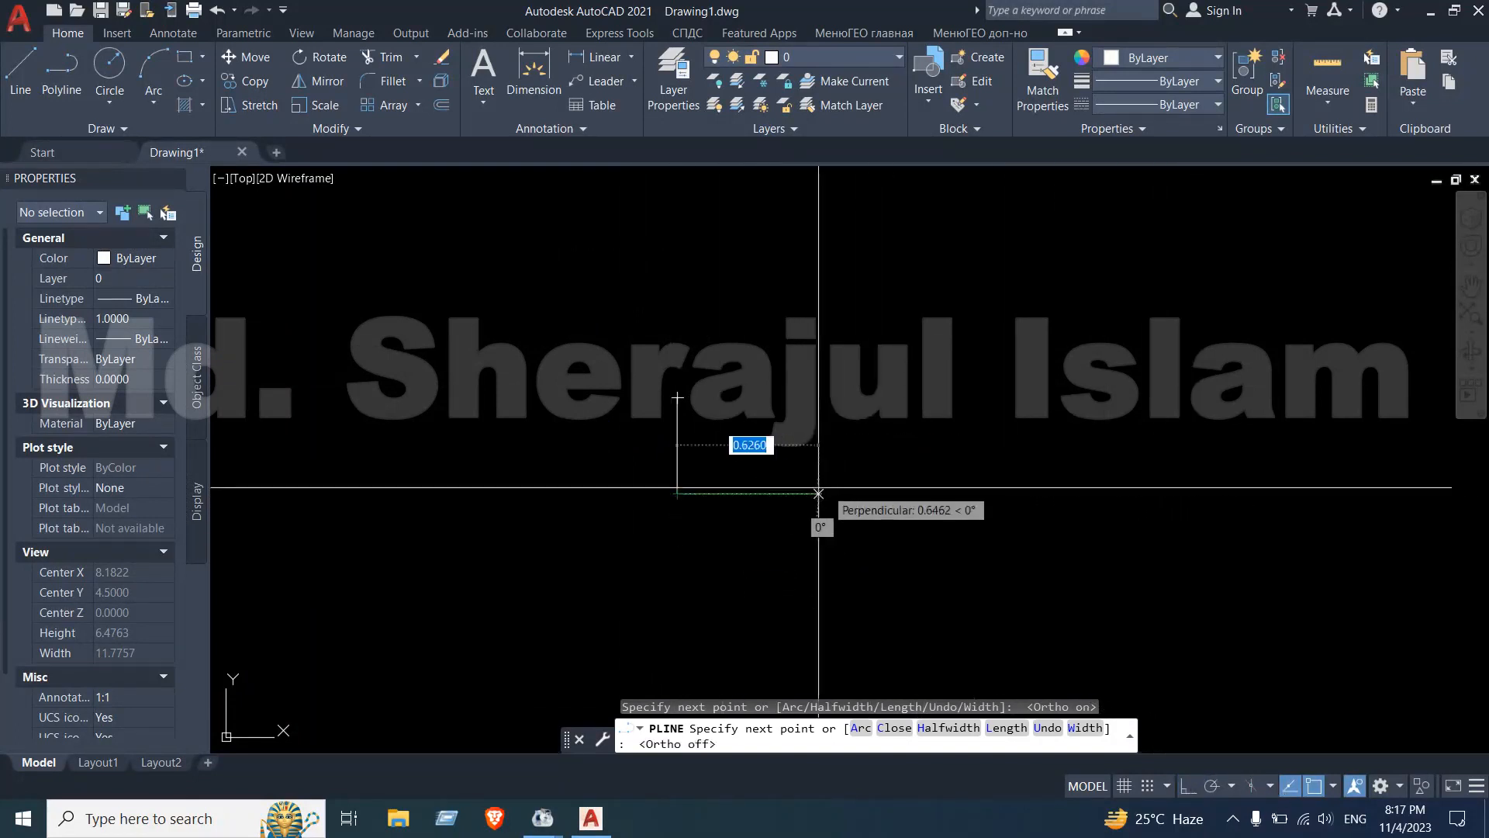
scroll(692, 462, "up", 4)
scroll(691, 462, "up", 3)
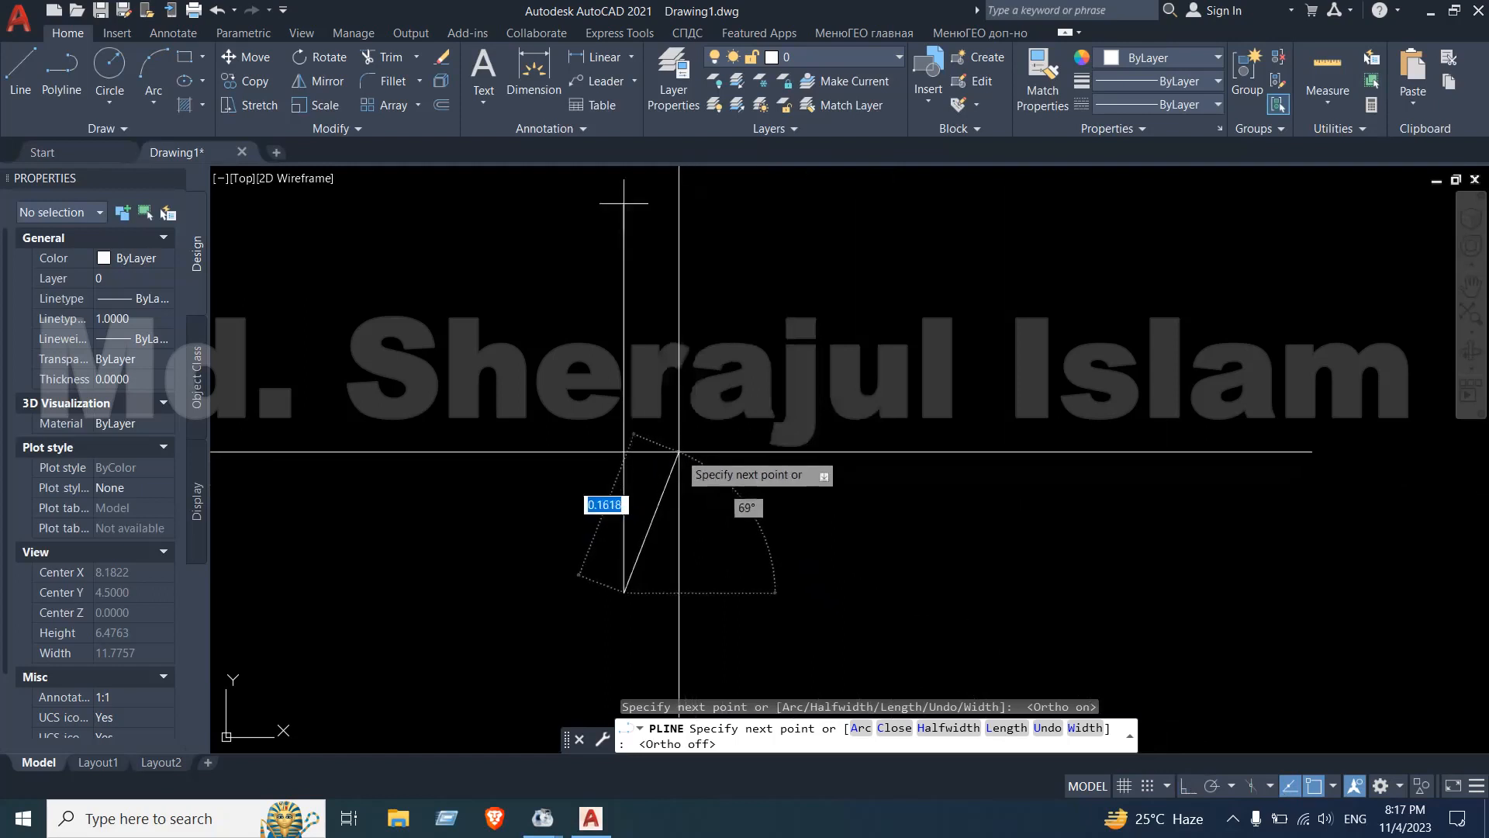
key("Escape")
Draw half an arrowhead as a two-segment polyline, about 0.16 and 0.06 units long, from the shaft's upper end back to the shaft
type("pl")
key("Return")
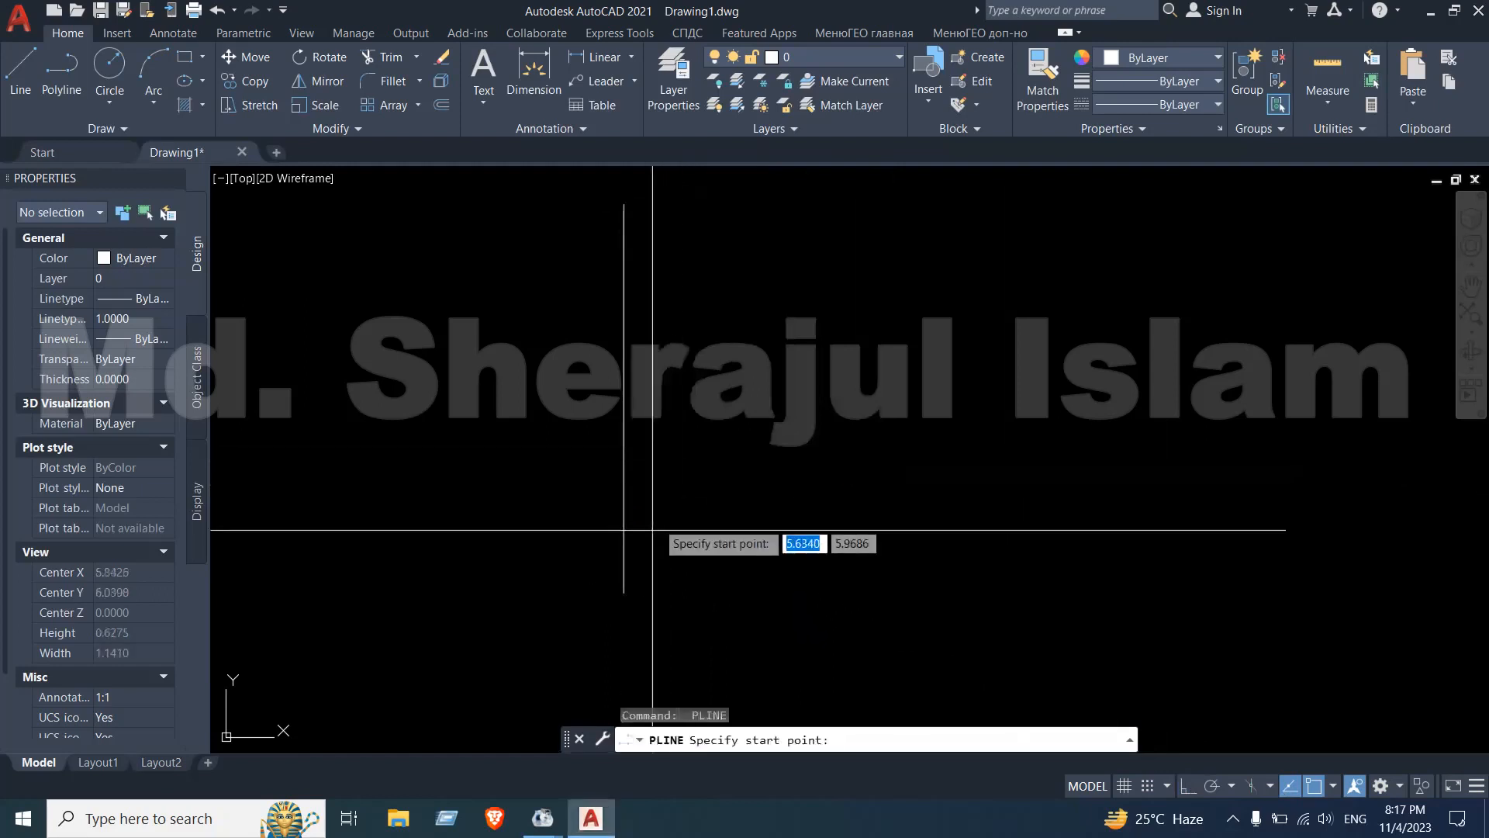
left_click(623, 204)
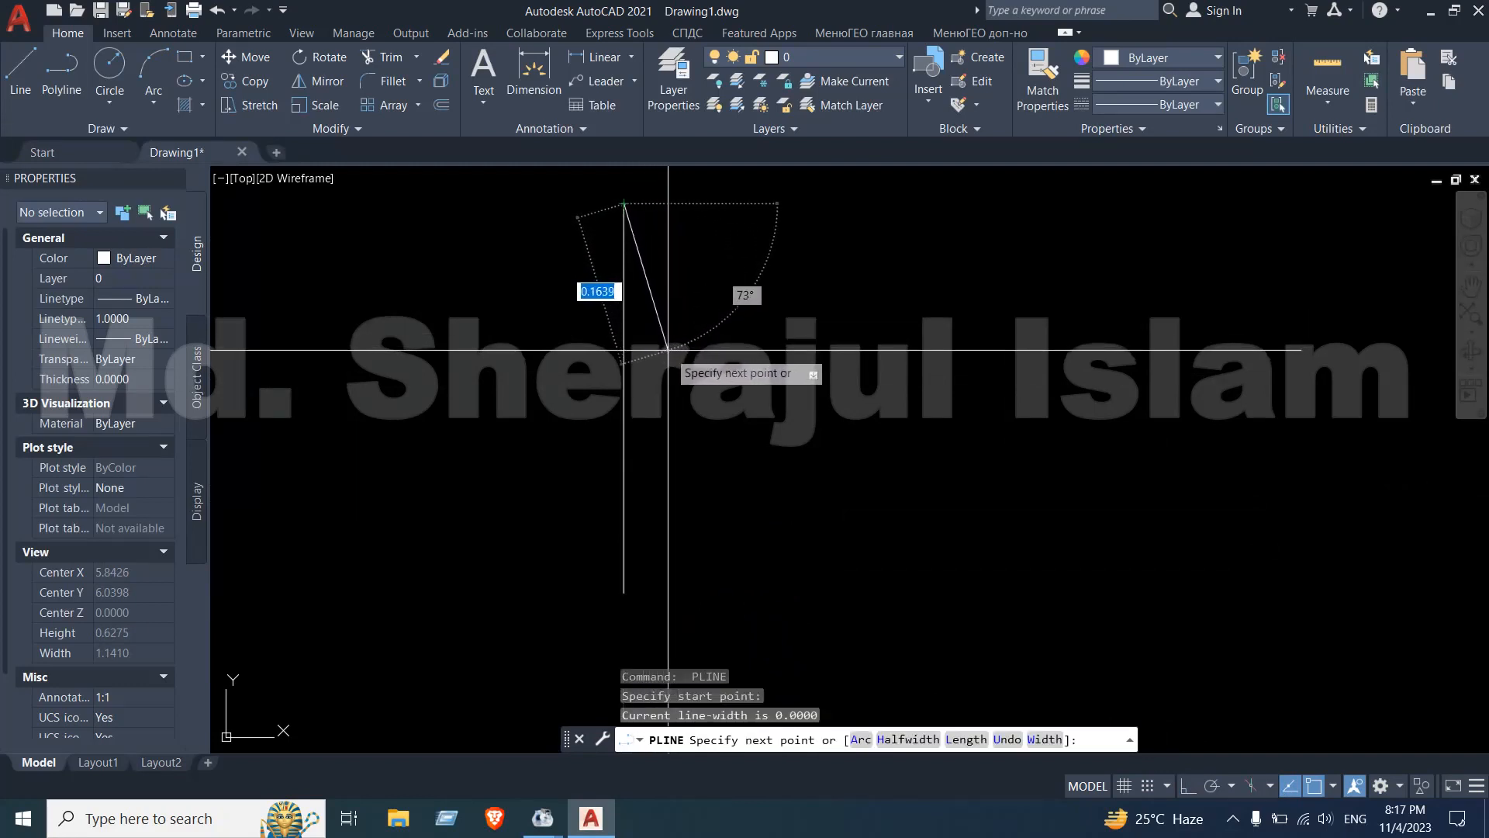
left_click(666, 347)
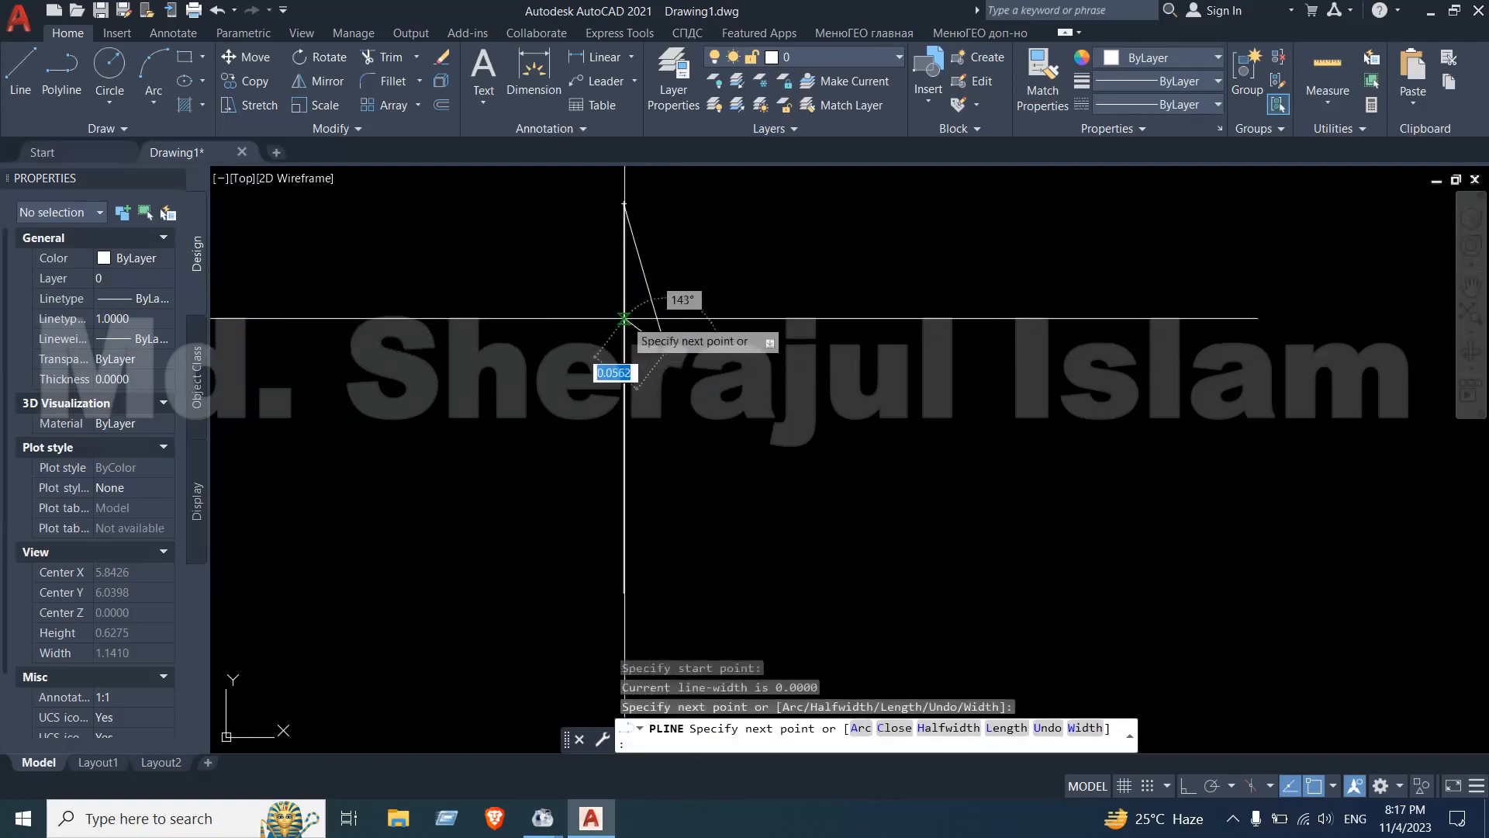
left_click(624, 319)
key("Return")
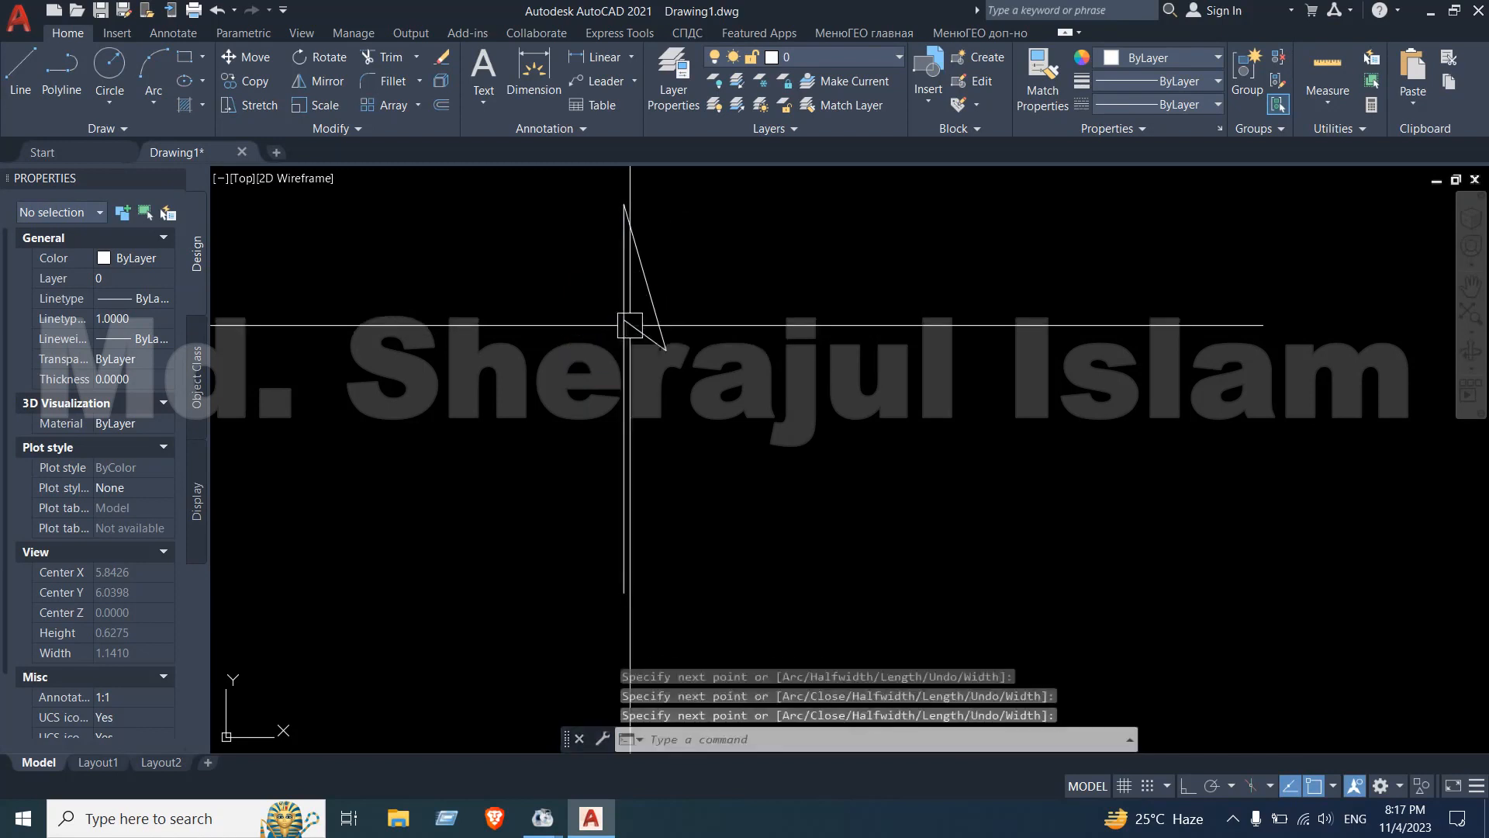
Mirror the half arrowhead about the vertical shaft with Ortho on, keeping the source object
left_click(655, 293)
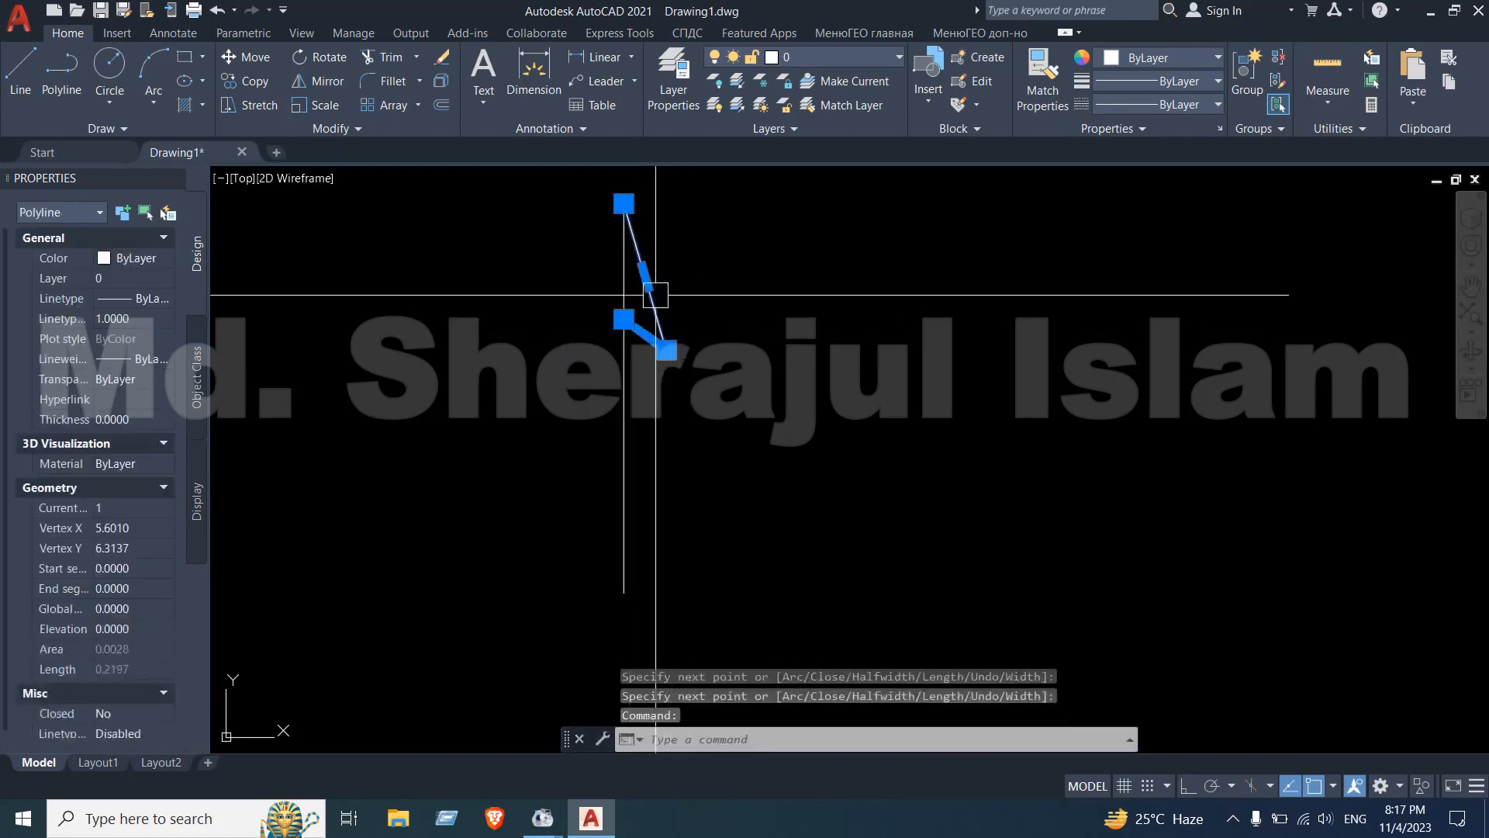
left_click(318, 81)
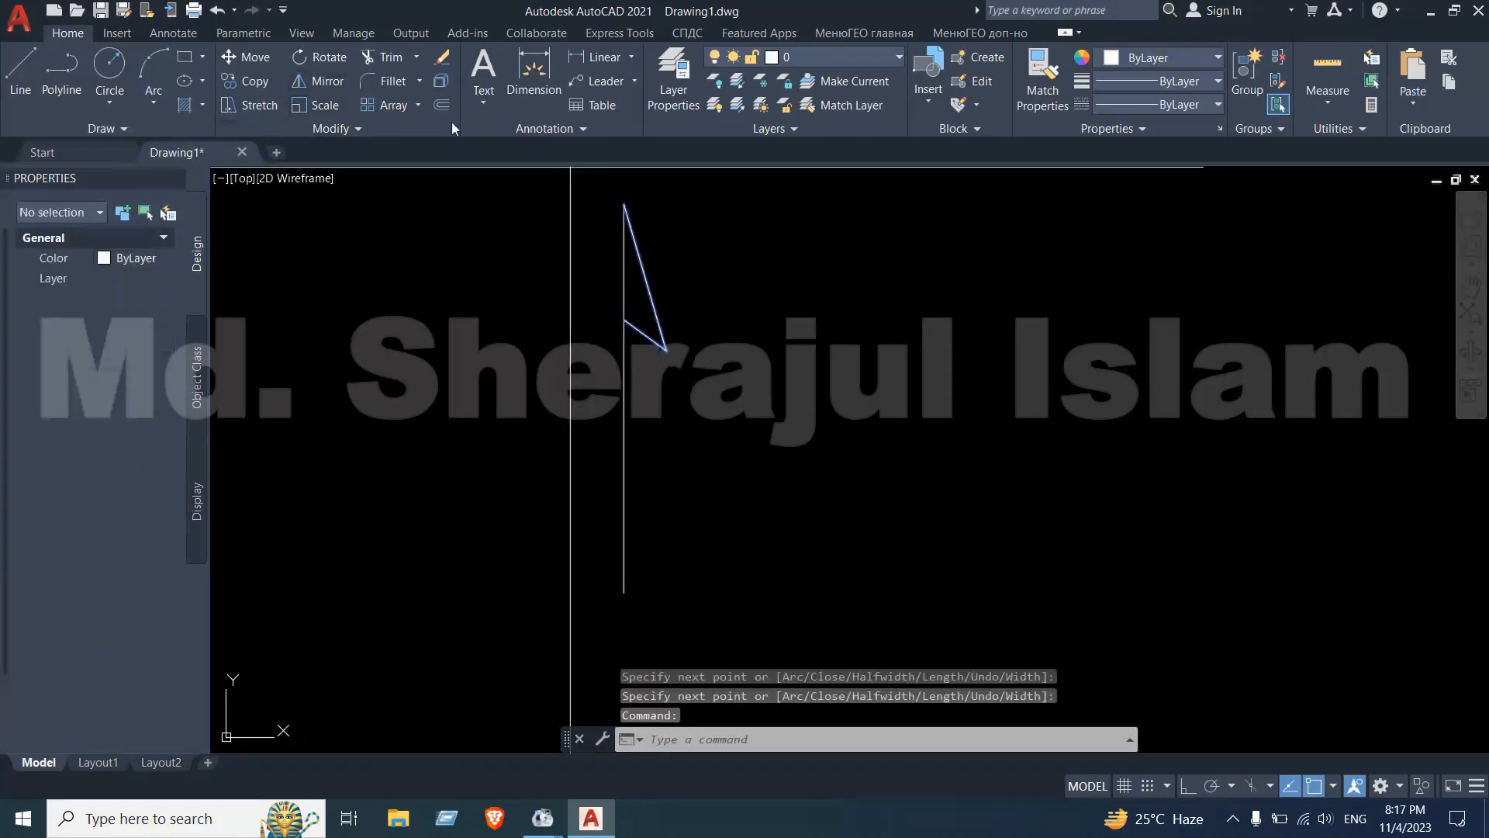
left_click(625, 204)
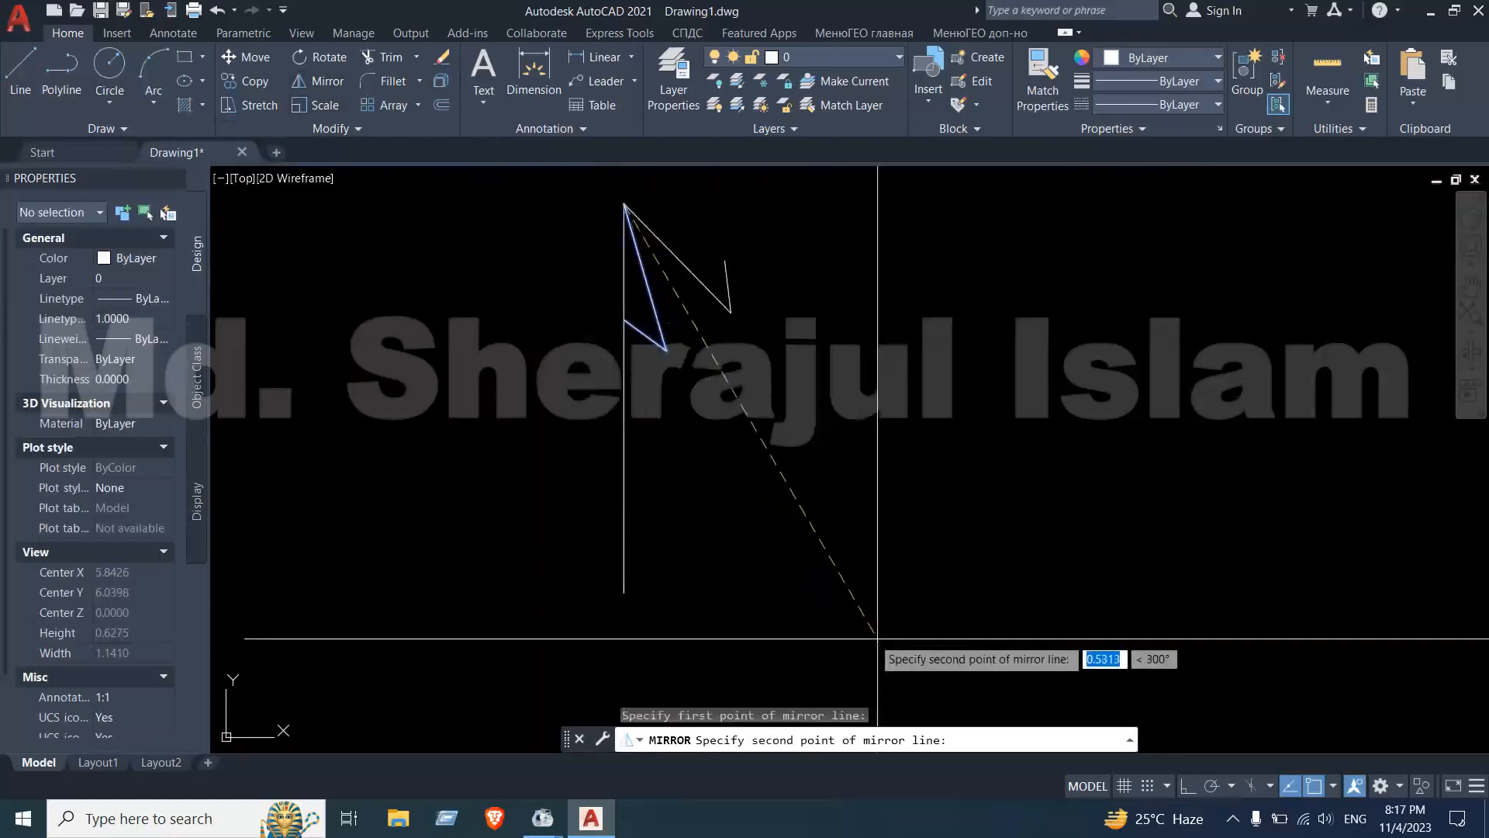
left_click(1186, 786)
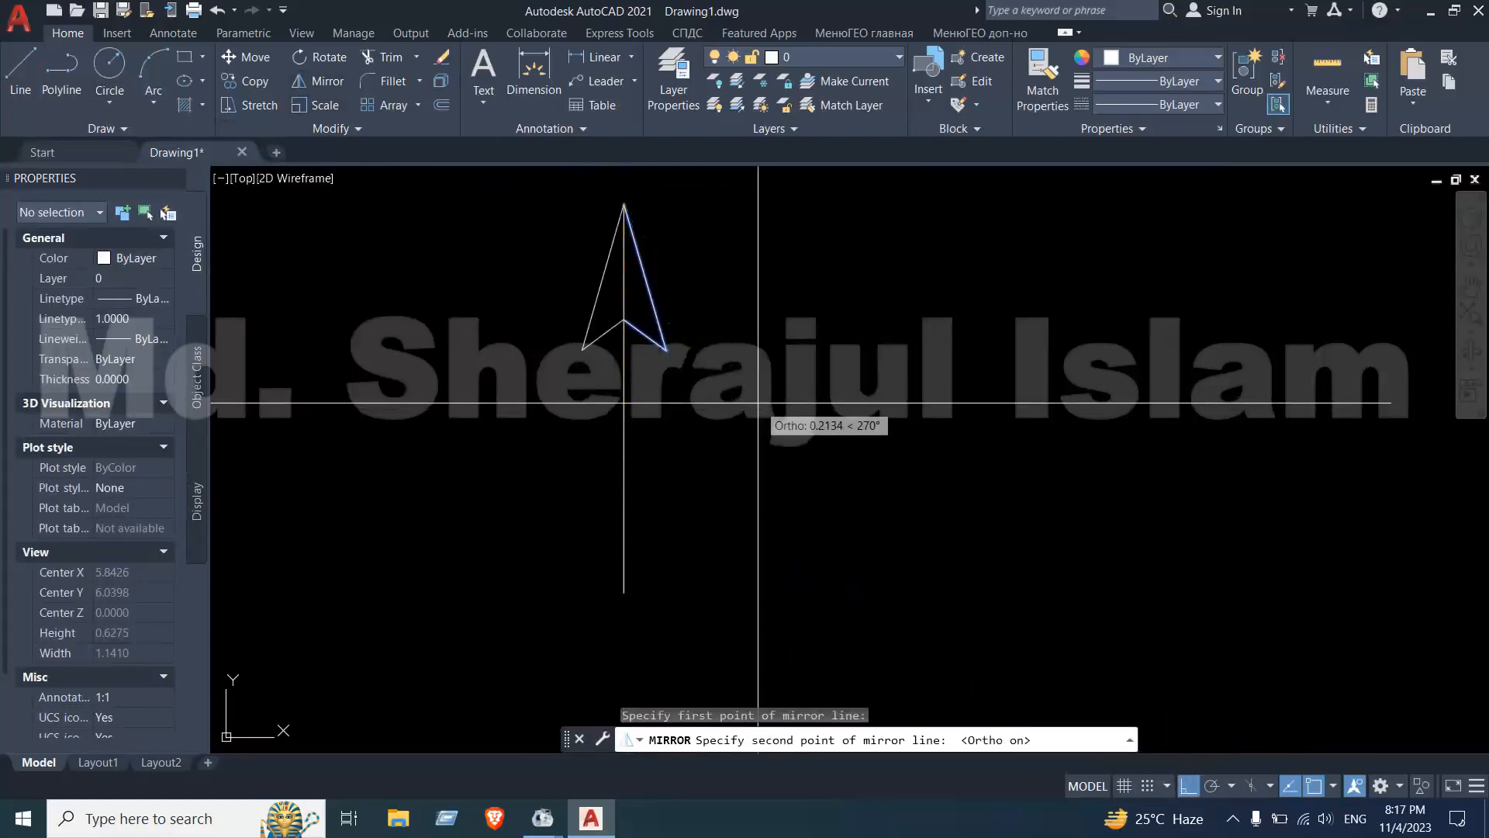
left_click(757, 402)
type("N")
key("Return")
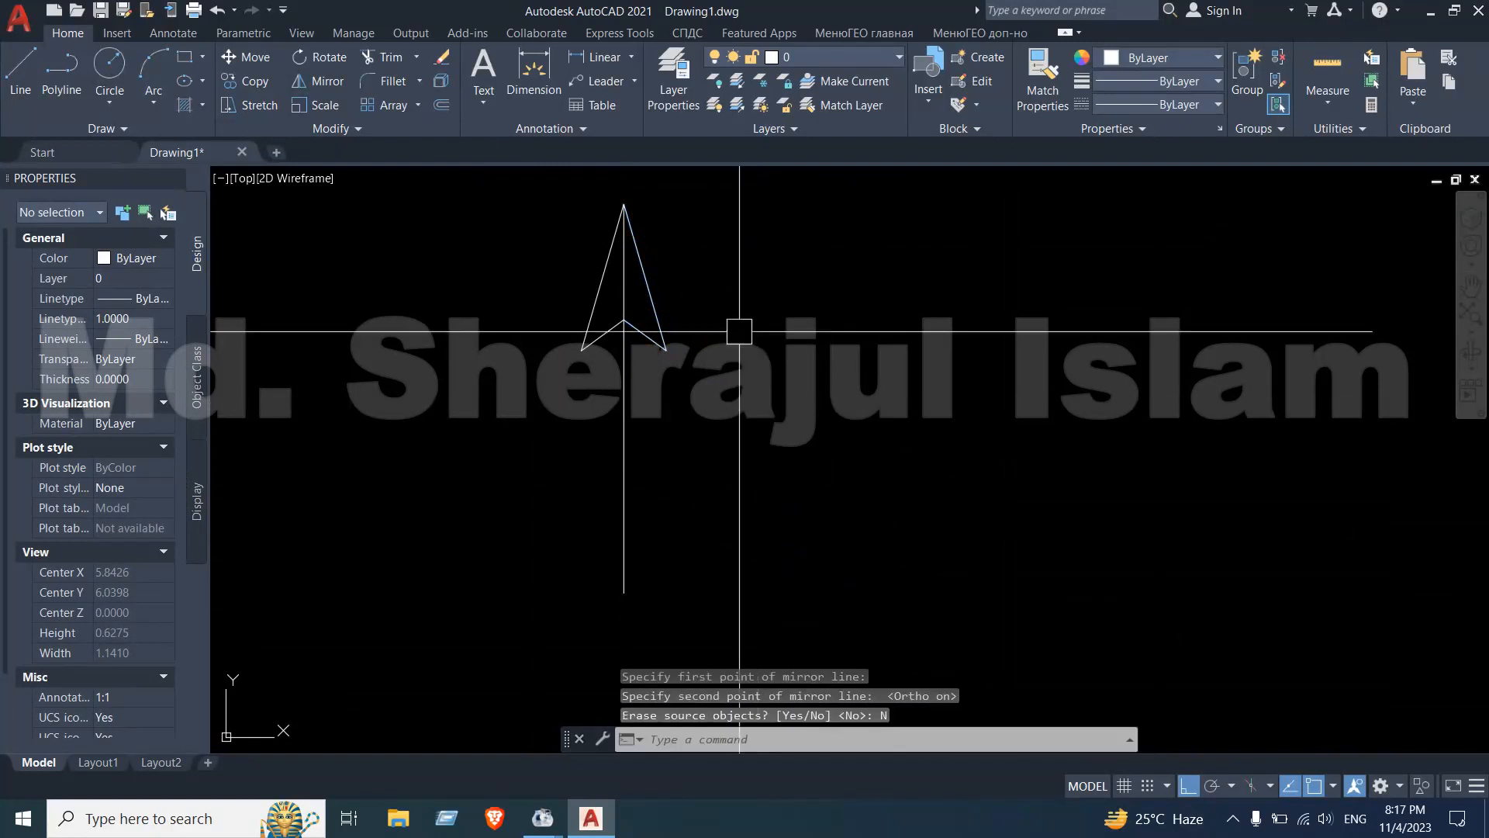
Shorten the arrow shaft to about 0.39 units by stretching its lower end upward
scroll(718, 345, "down", 2)
left_click(716, 419)
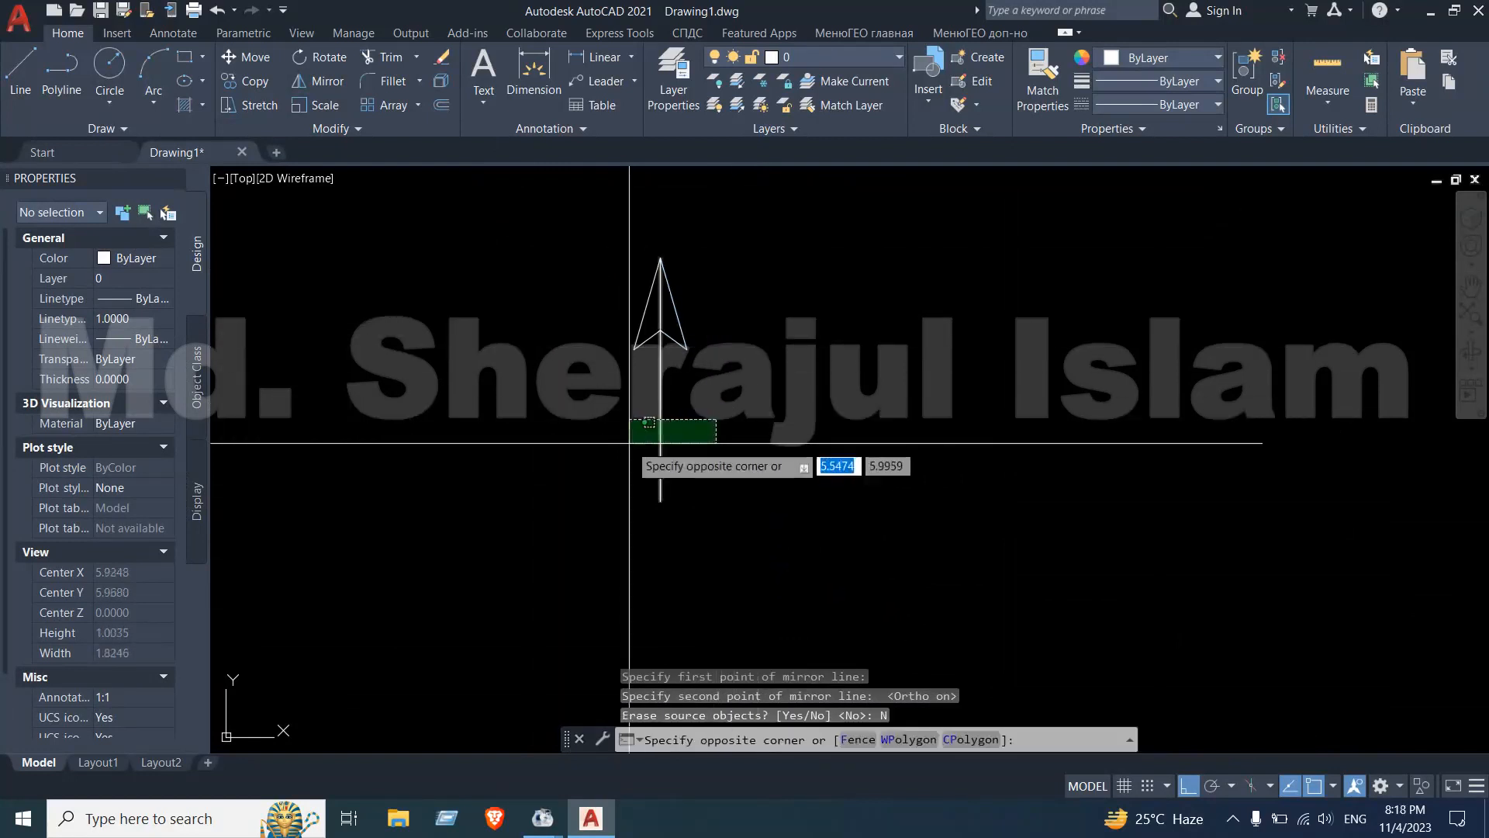
left_click(628, 432)
left_click(661, 499)
left_click(668, 457)
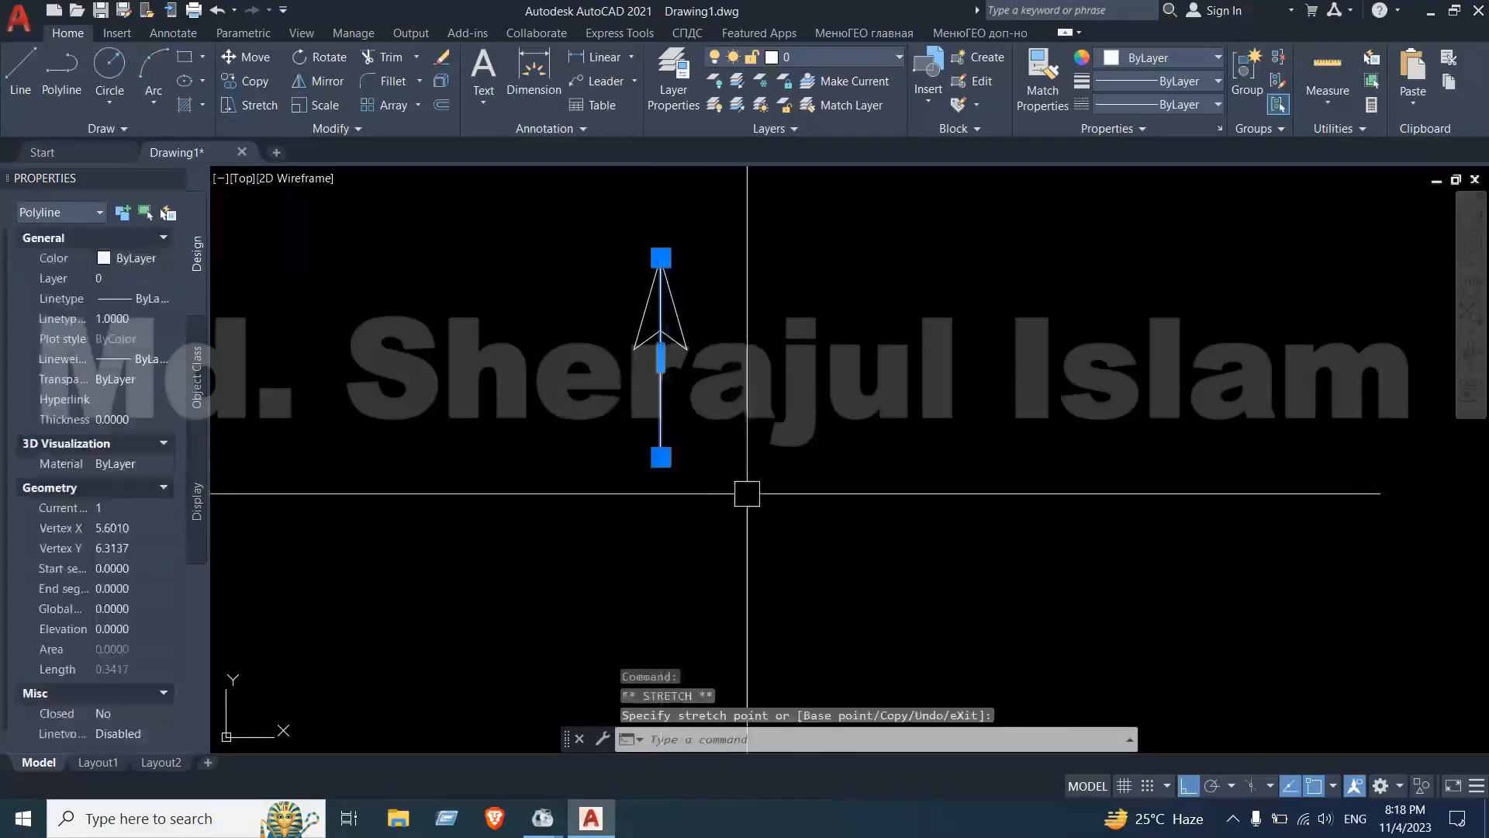
left_click(660, 483)
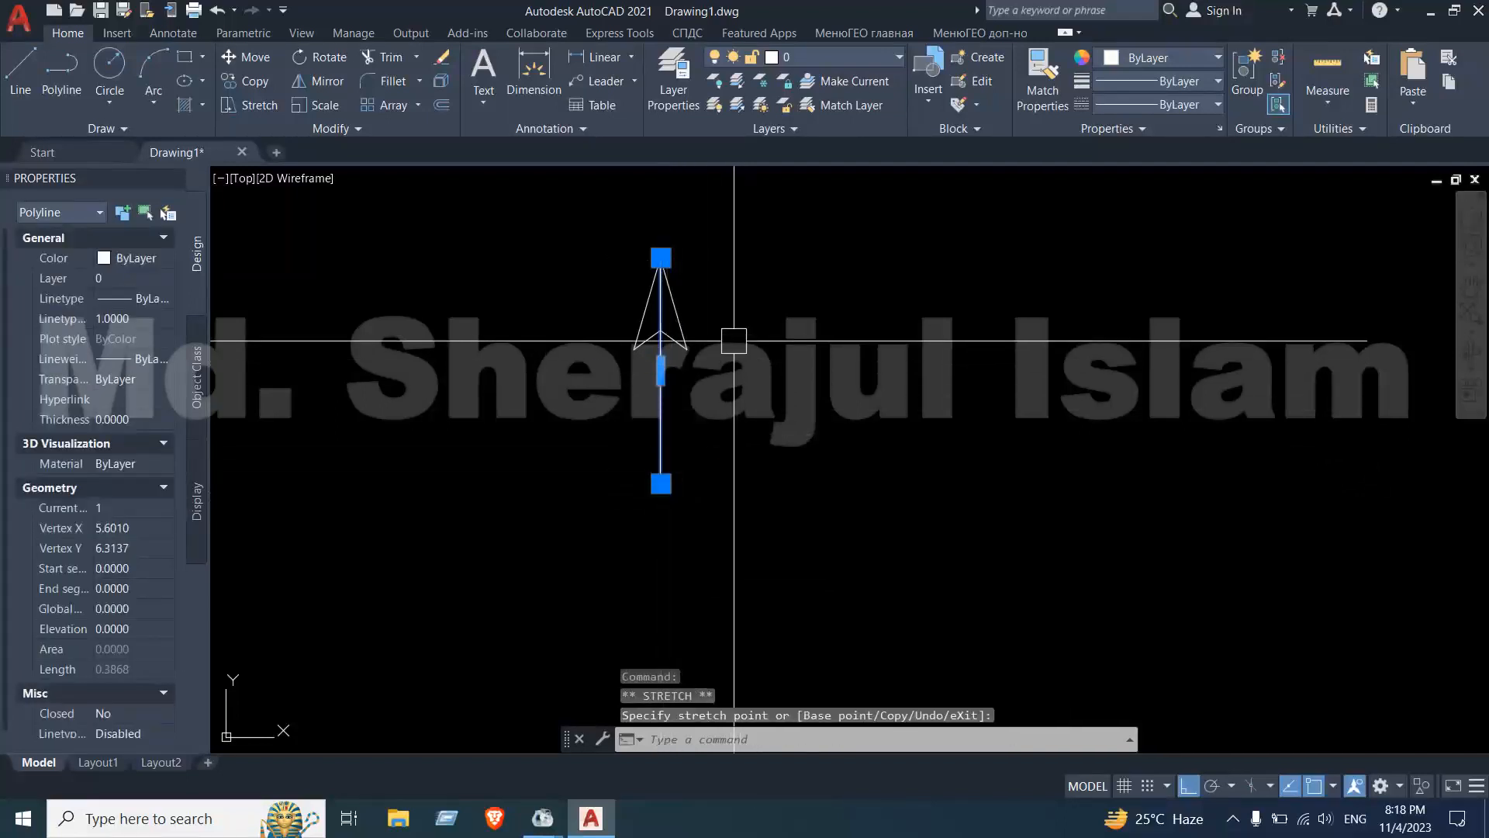
key("Escape")
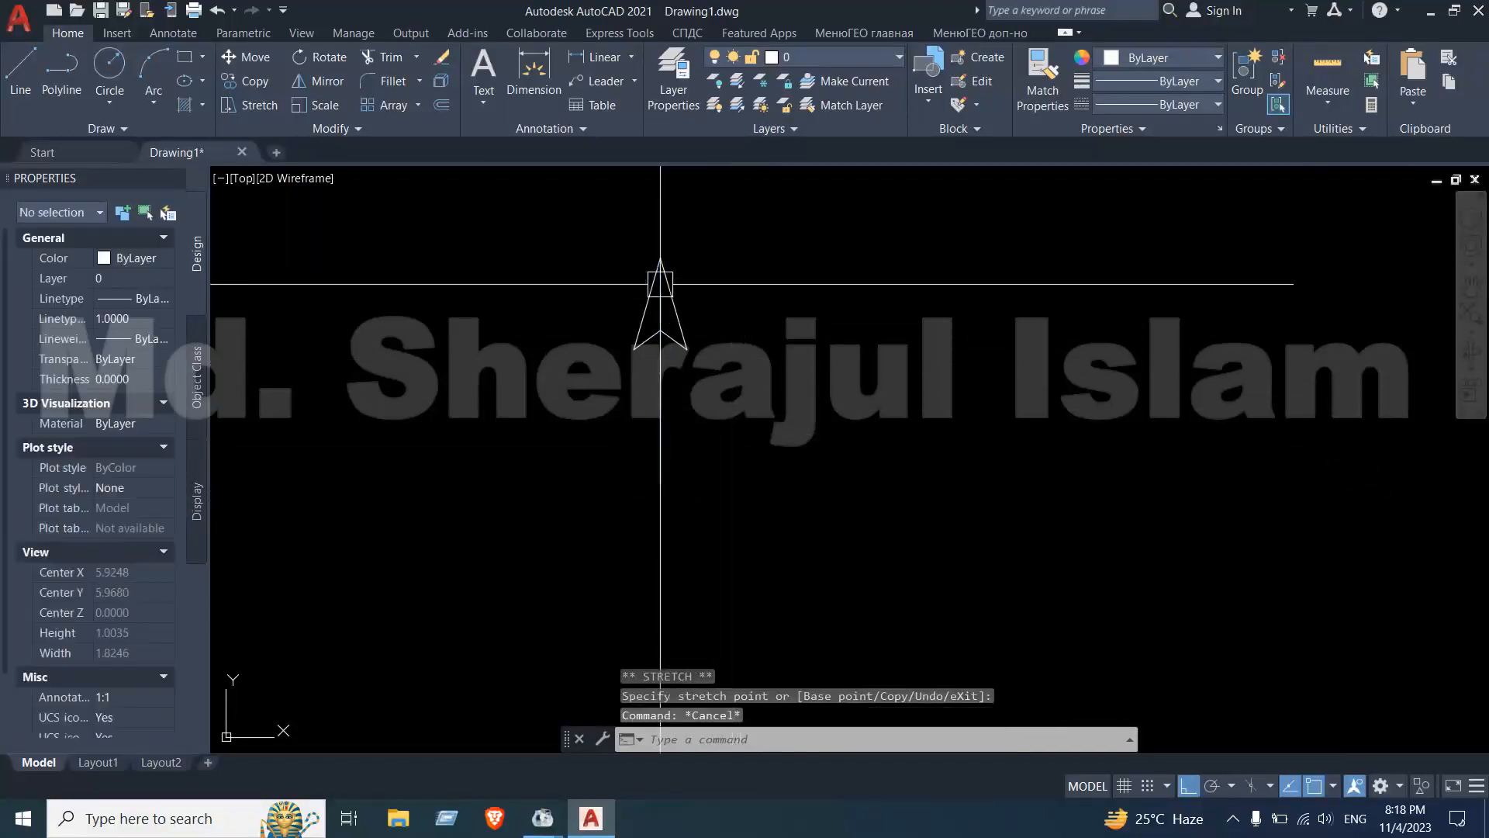
Fill the arrowhead's interior with a Solid hatch
left_click(178, 107)
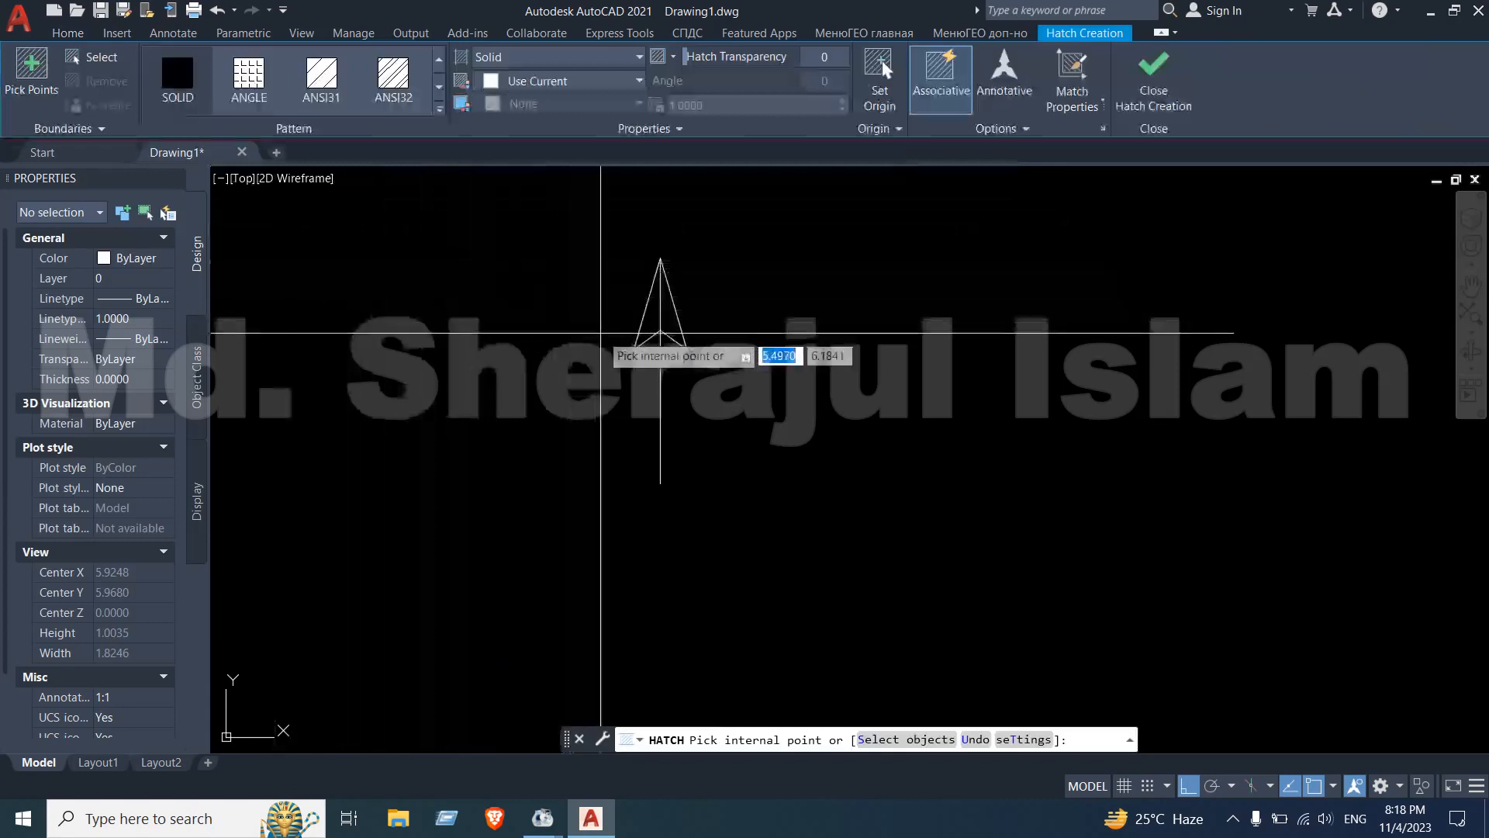
left_click(647, 316)
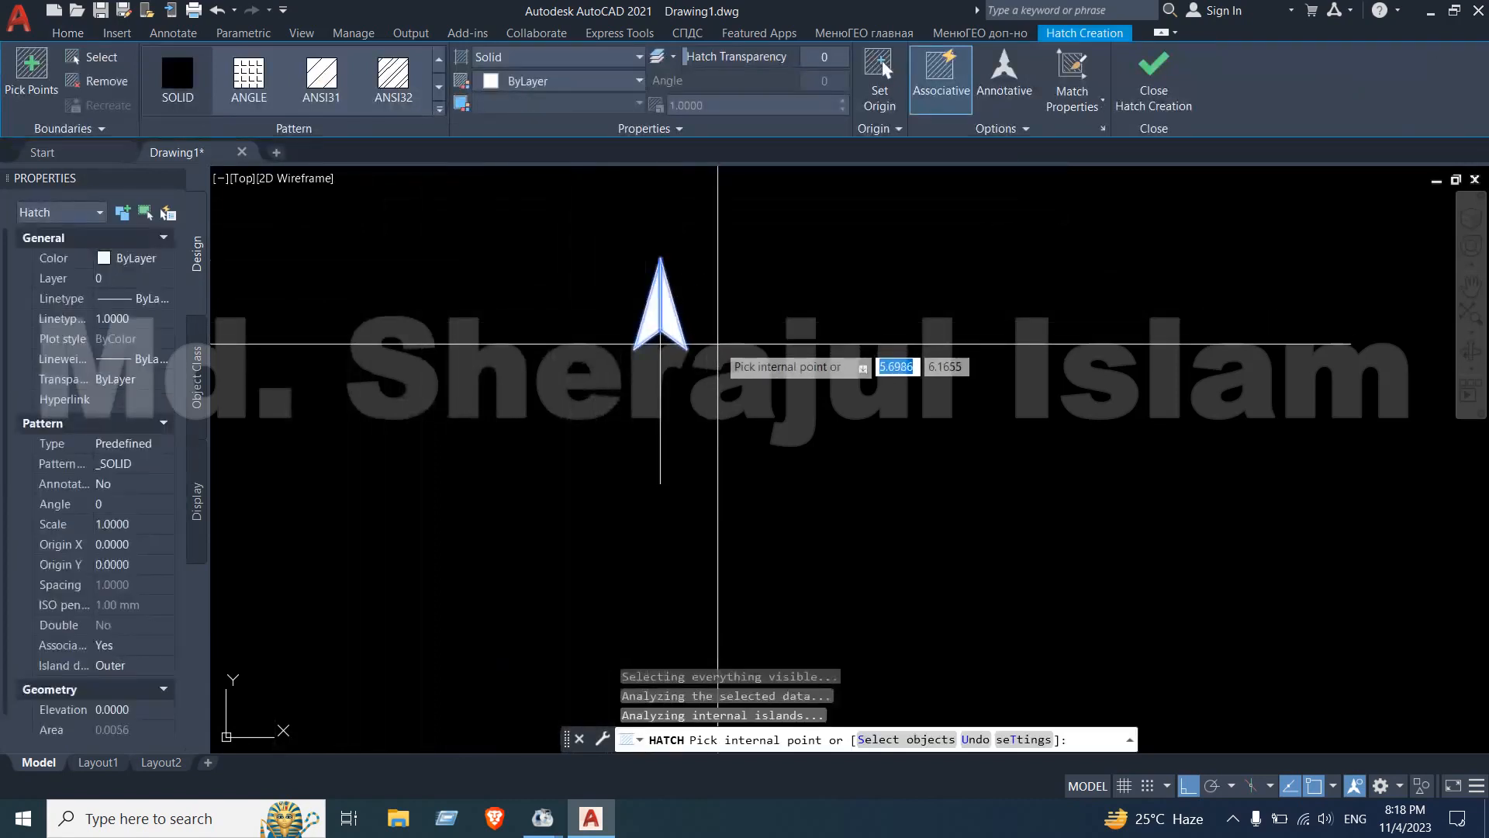
key("Return")
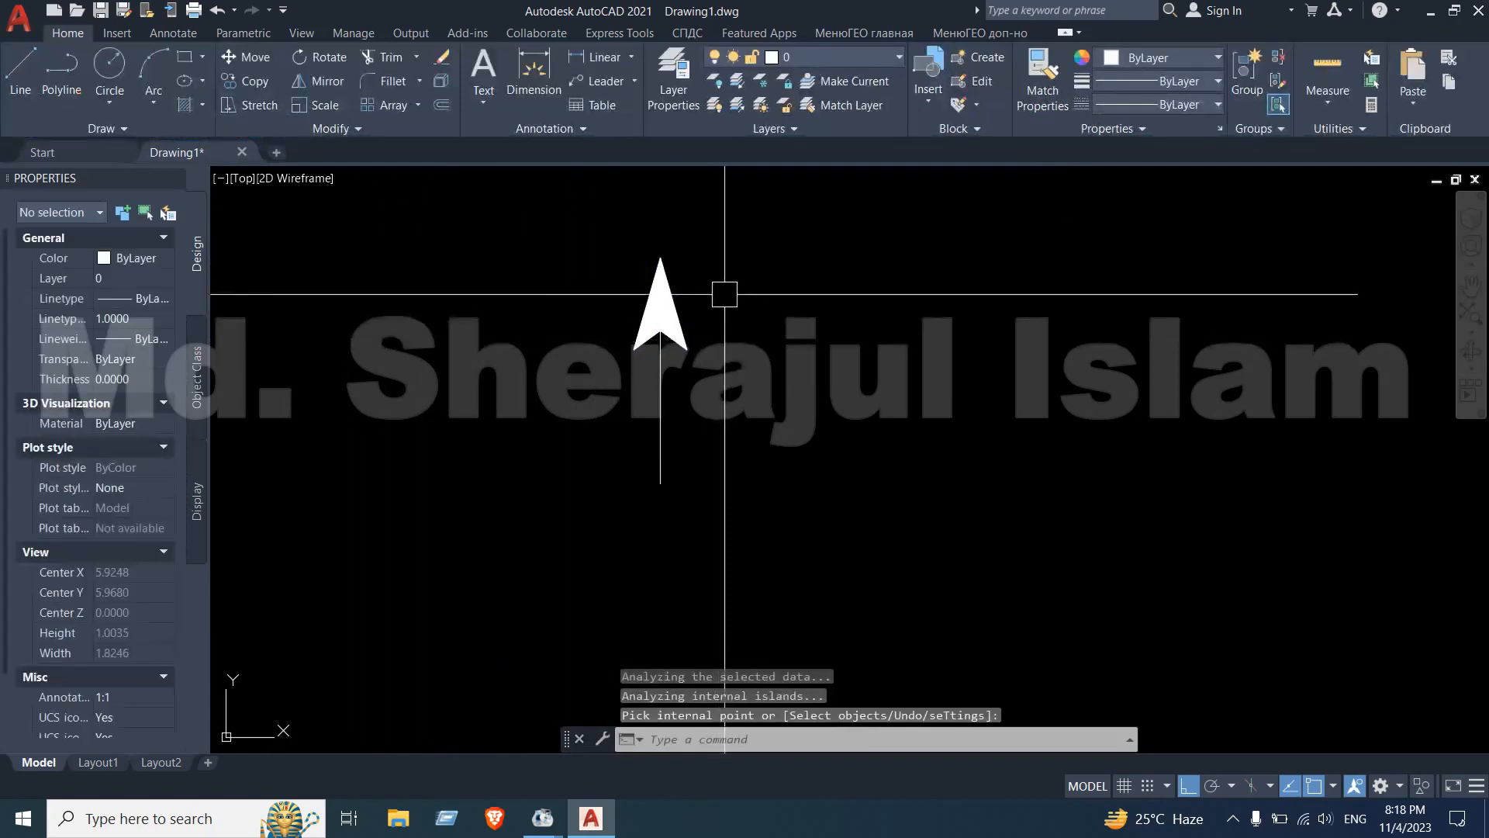
Convert the shaft, arrowhead outlines and hatch into a block named "di" with its base point at 0,0,0
left_click(757, 269)
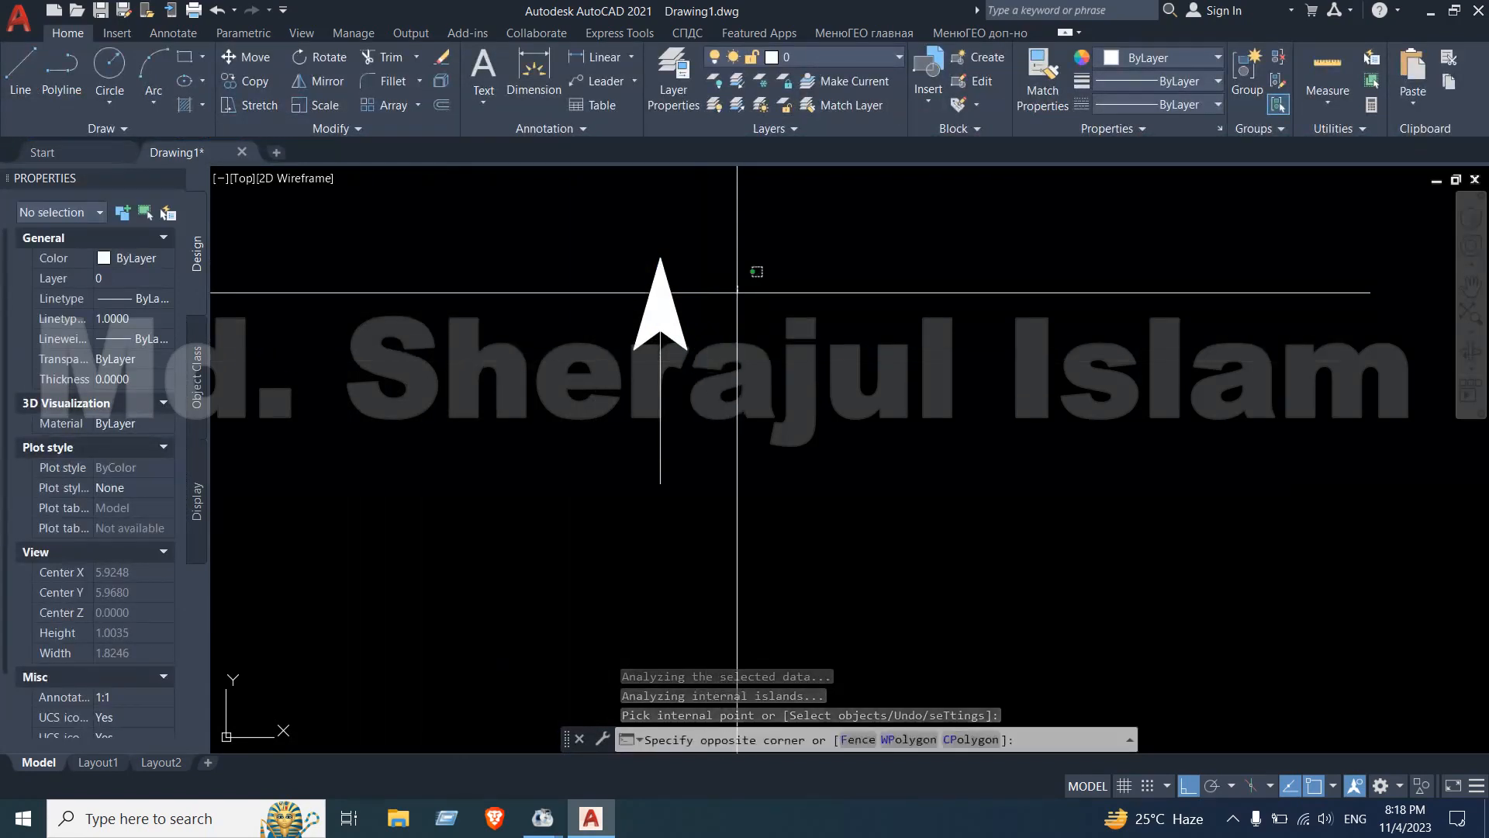
left_click(649, 399)
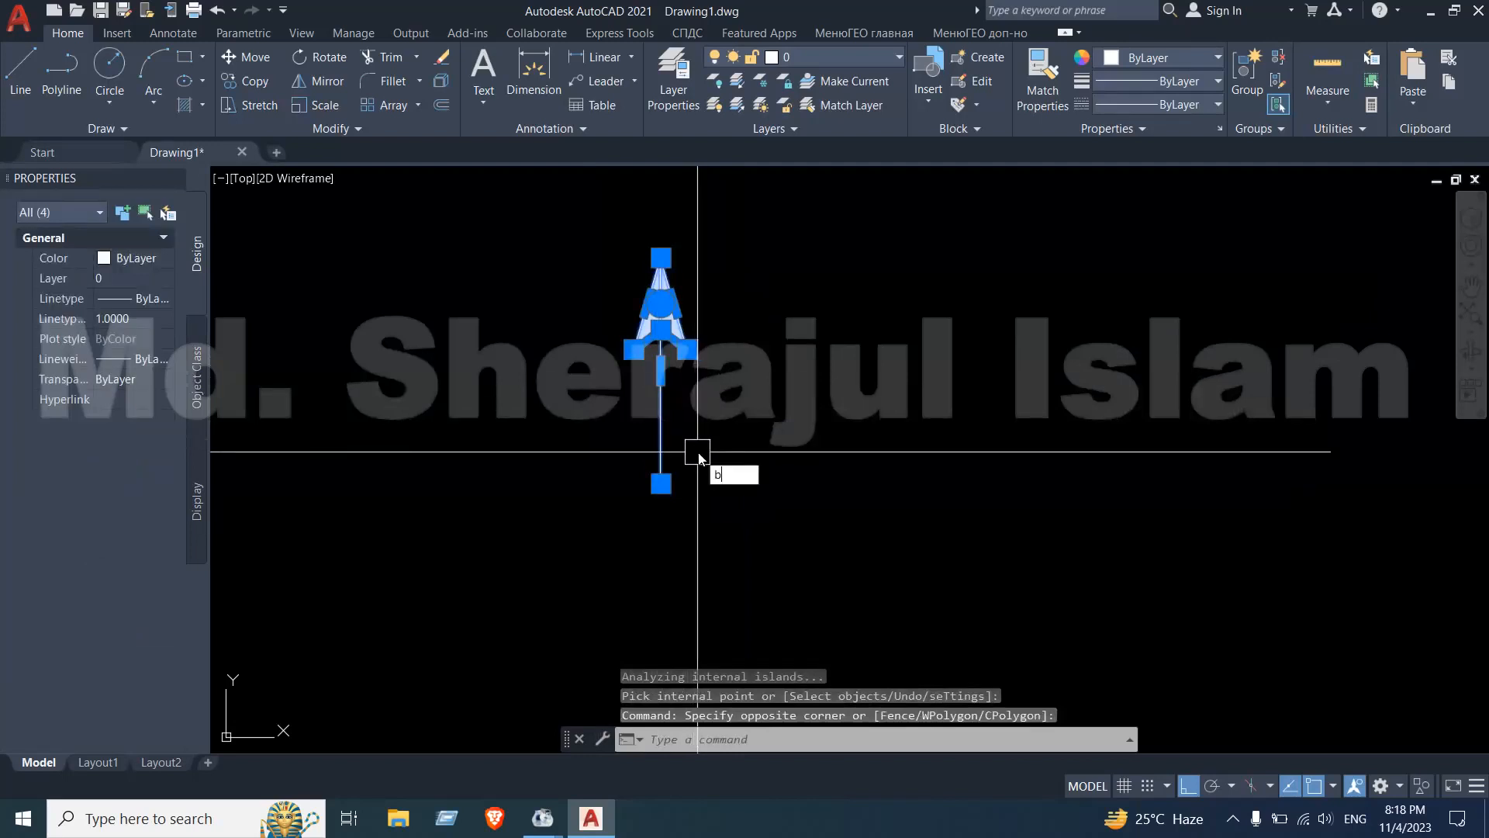
key("Return")
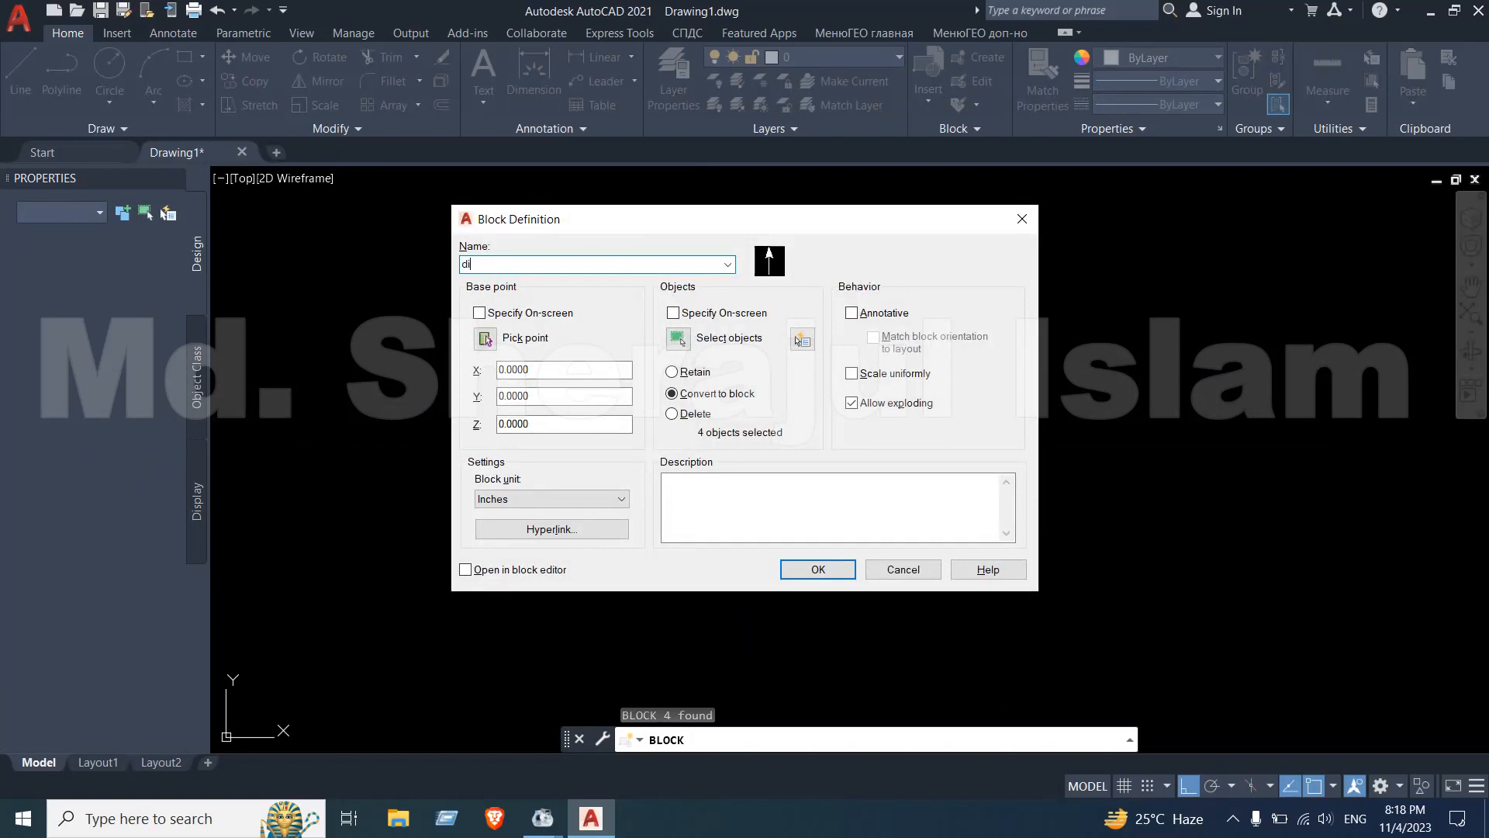
left_click(816, 570)
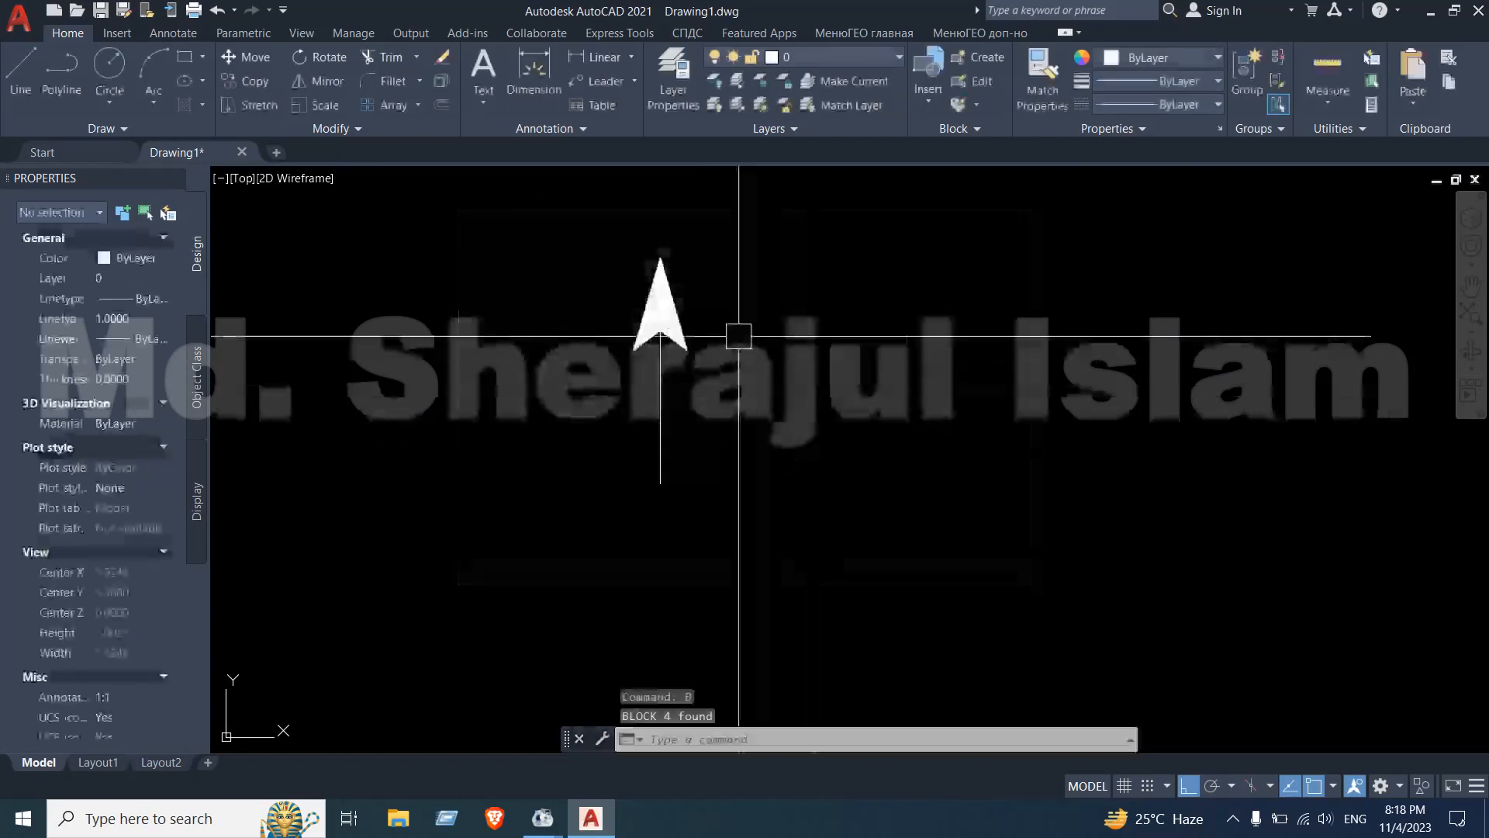
Open the arrow block in the Block Editor and move the Block Authoring Palettes clear of the ribbon, beside the arrow
left_click(688, 317)
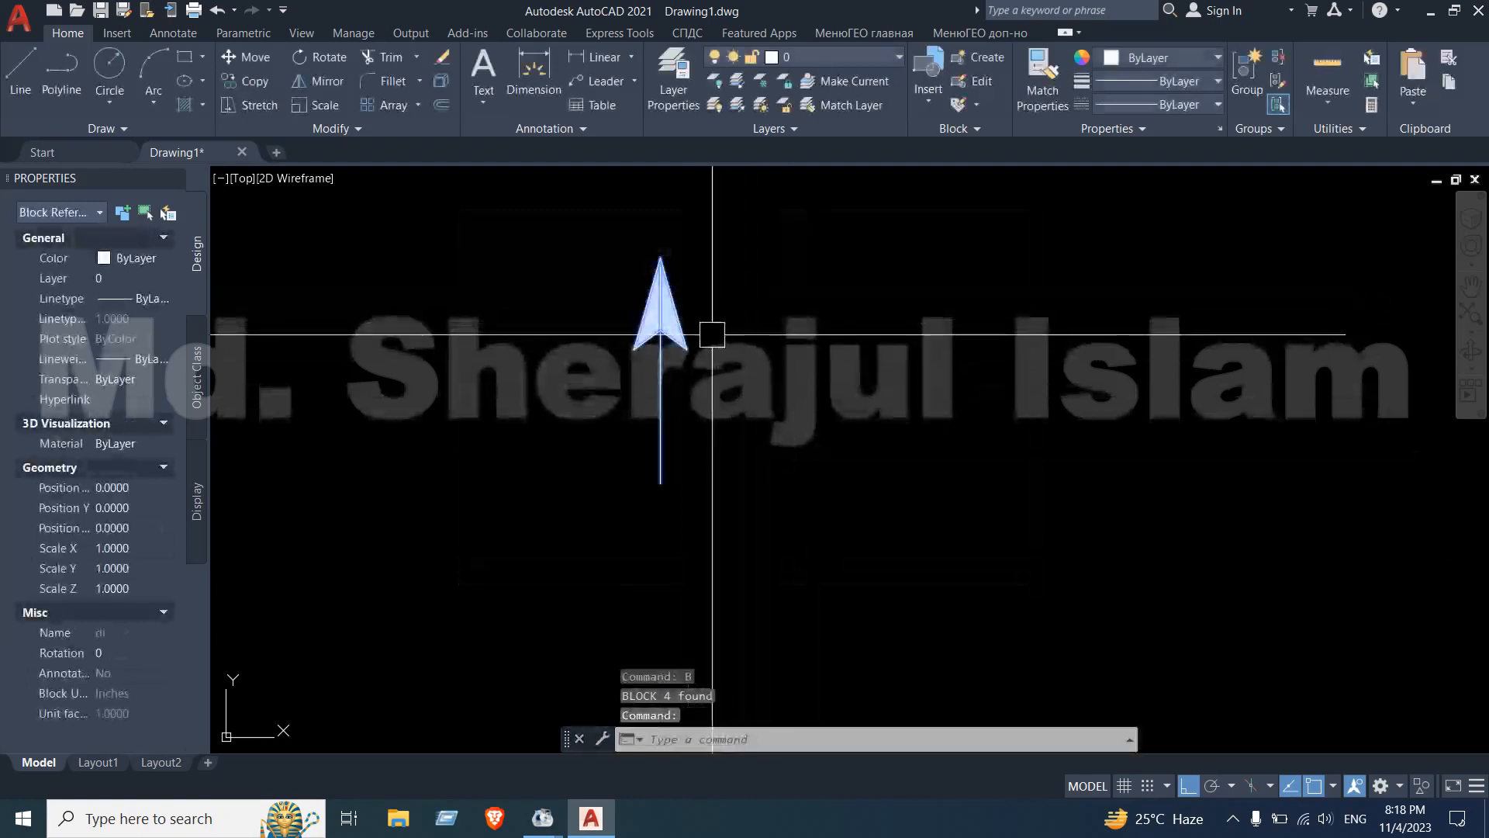
right_click(664, 326)
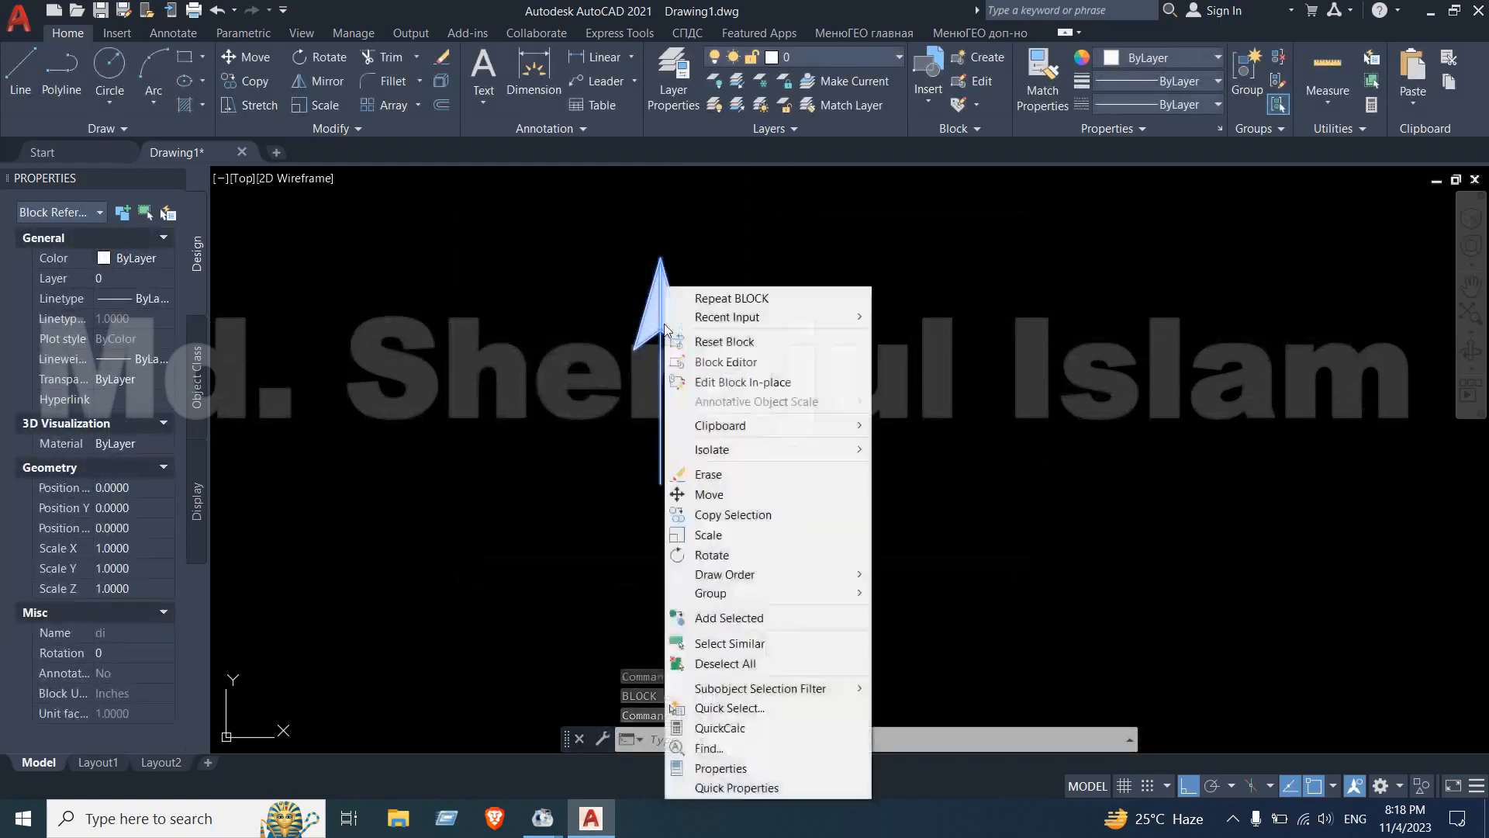
left_click(711, 363)
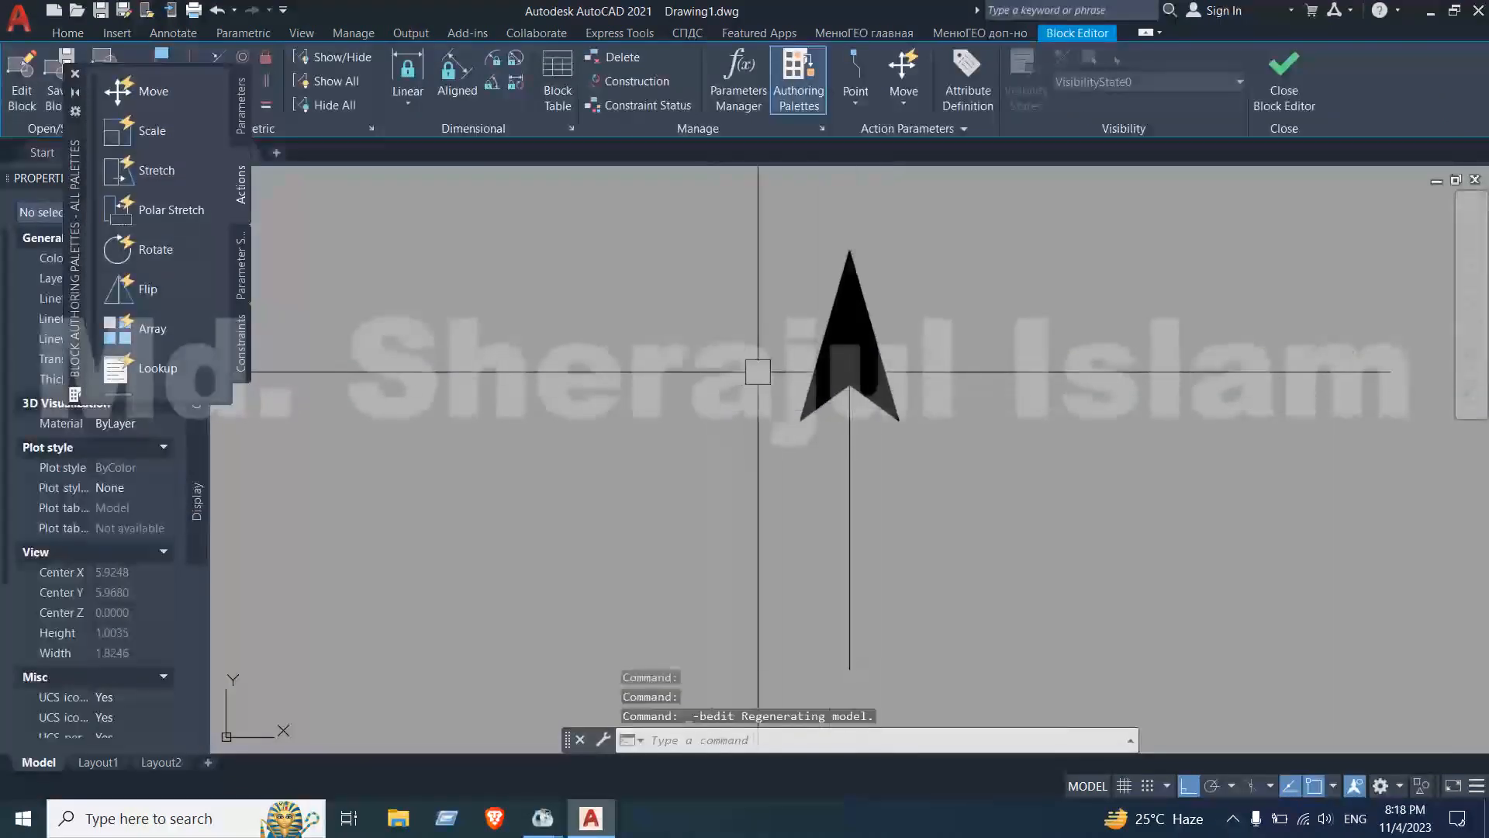
scroll(758, 371, "down", 4)
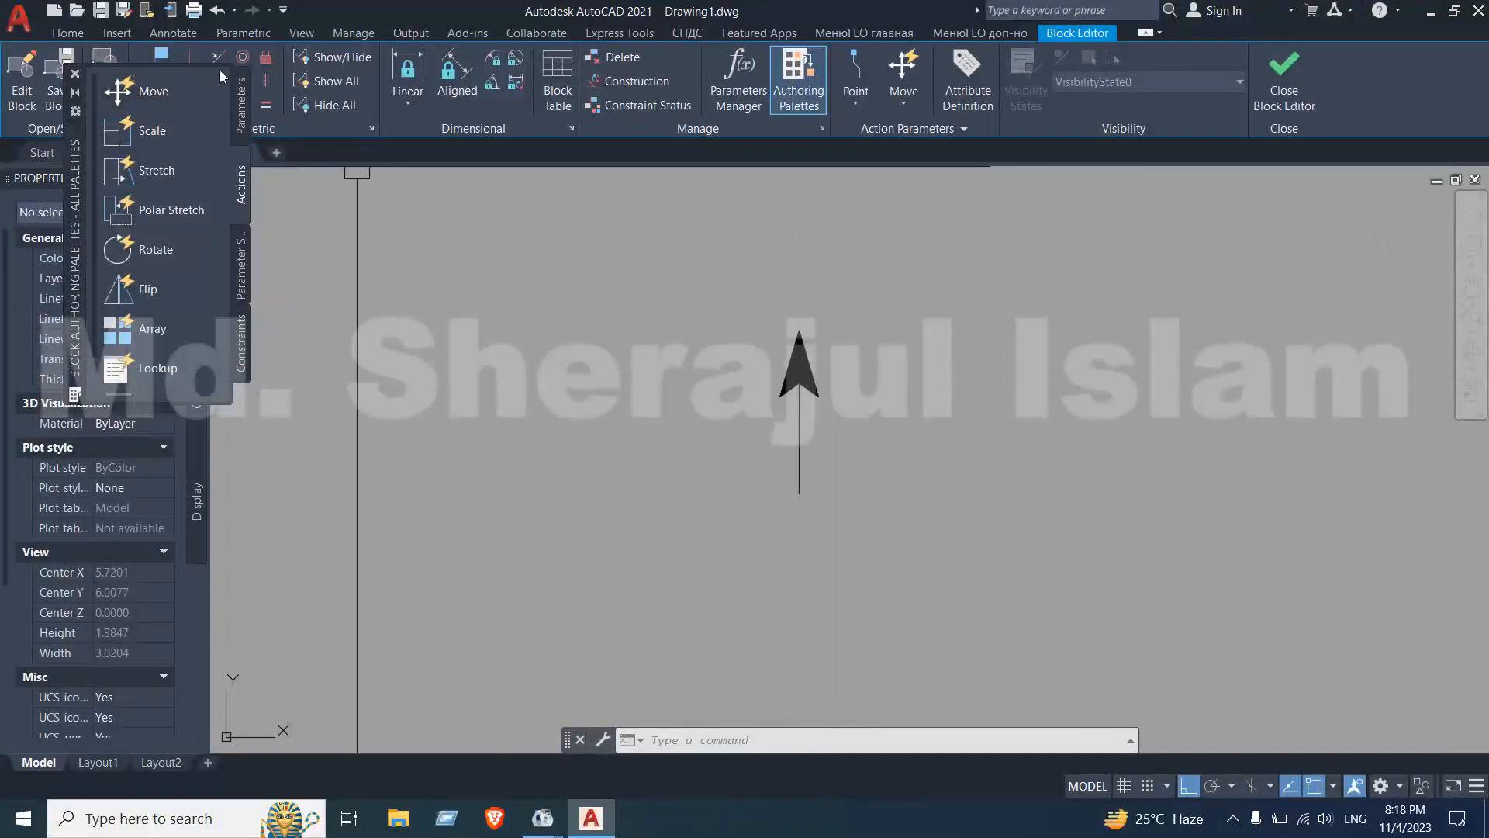
left_click_drag(76, 132, 1053, 225)
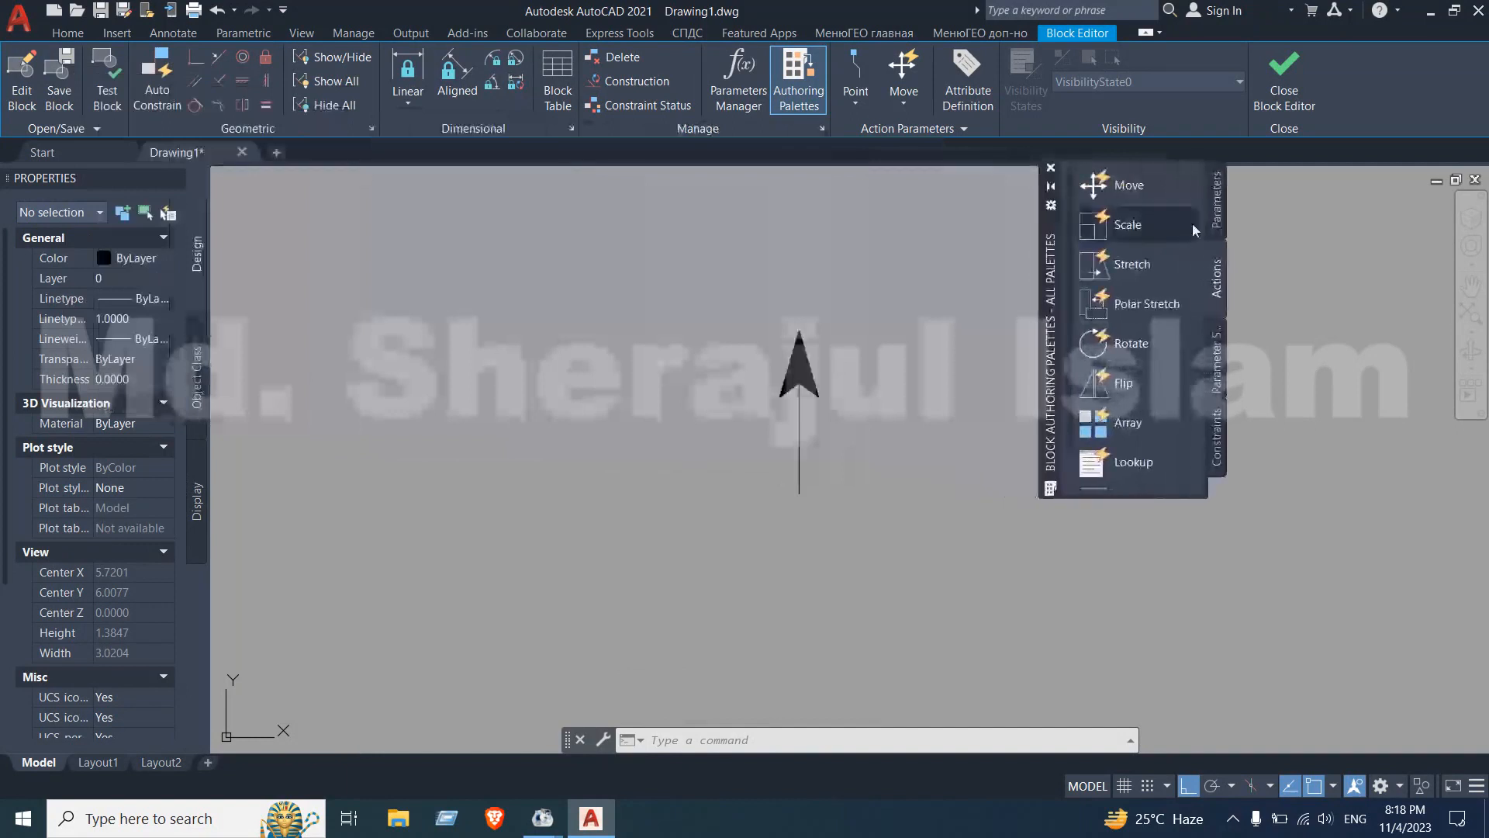
Add a Flip parameter with a horizontal reflection line from the shaft's midpoint, about 0.61 units leftward, and place its label below the line's left end
left_click(1217, 206)
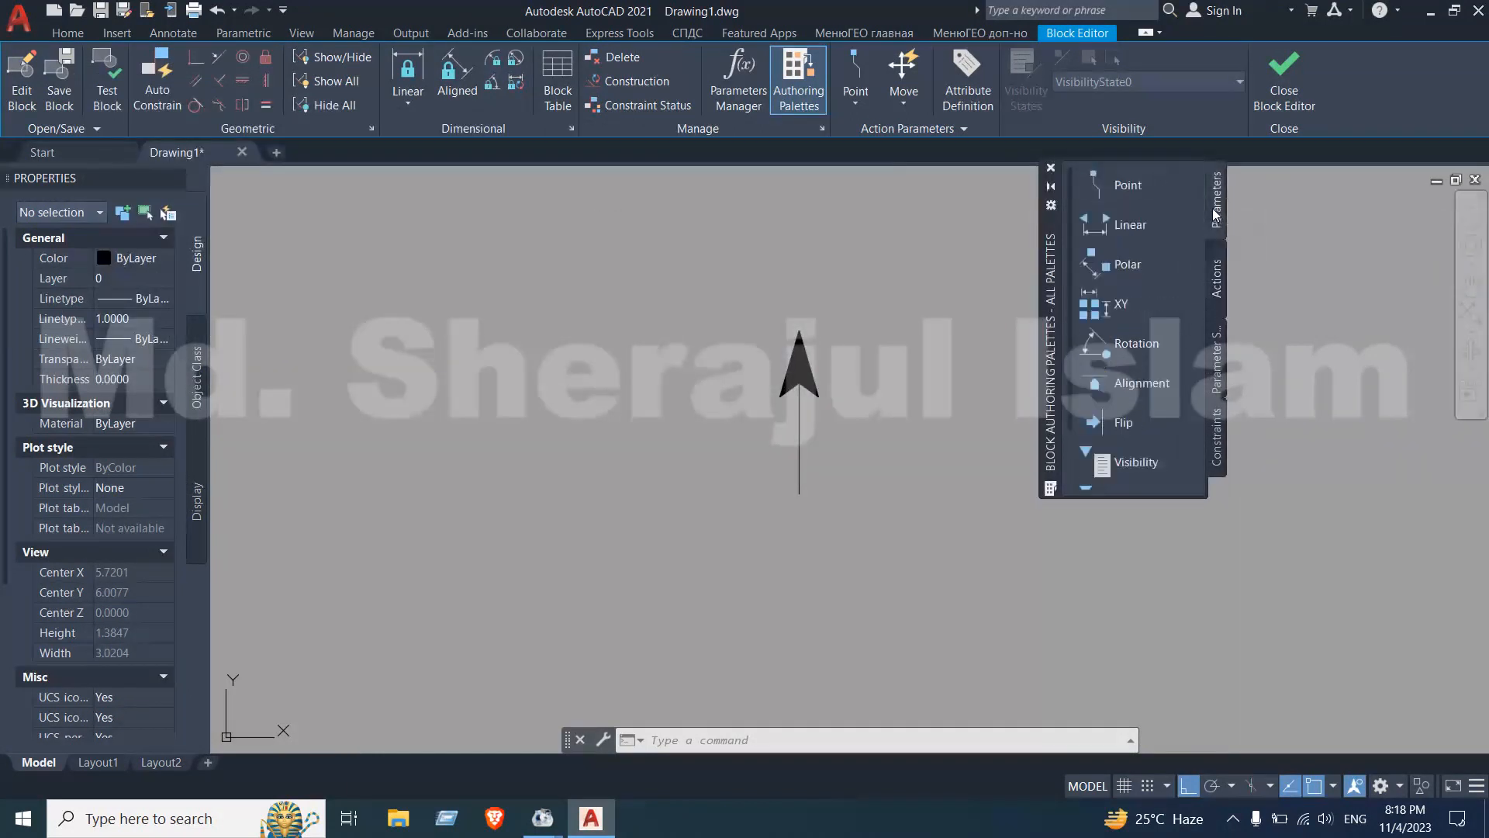
left_click(1121, 422)
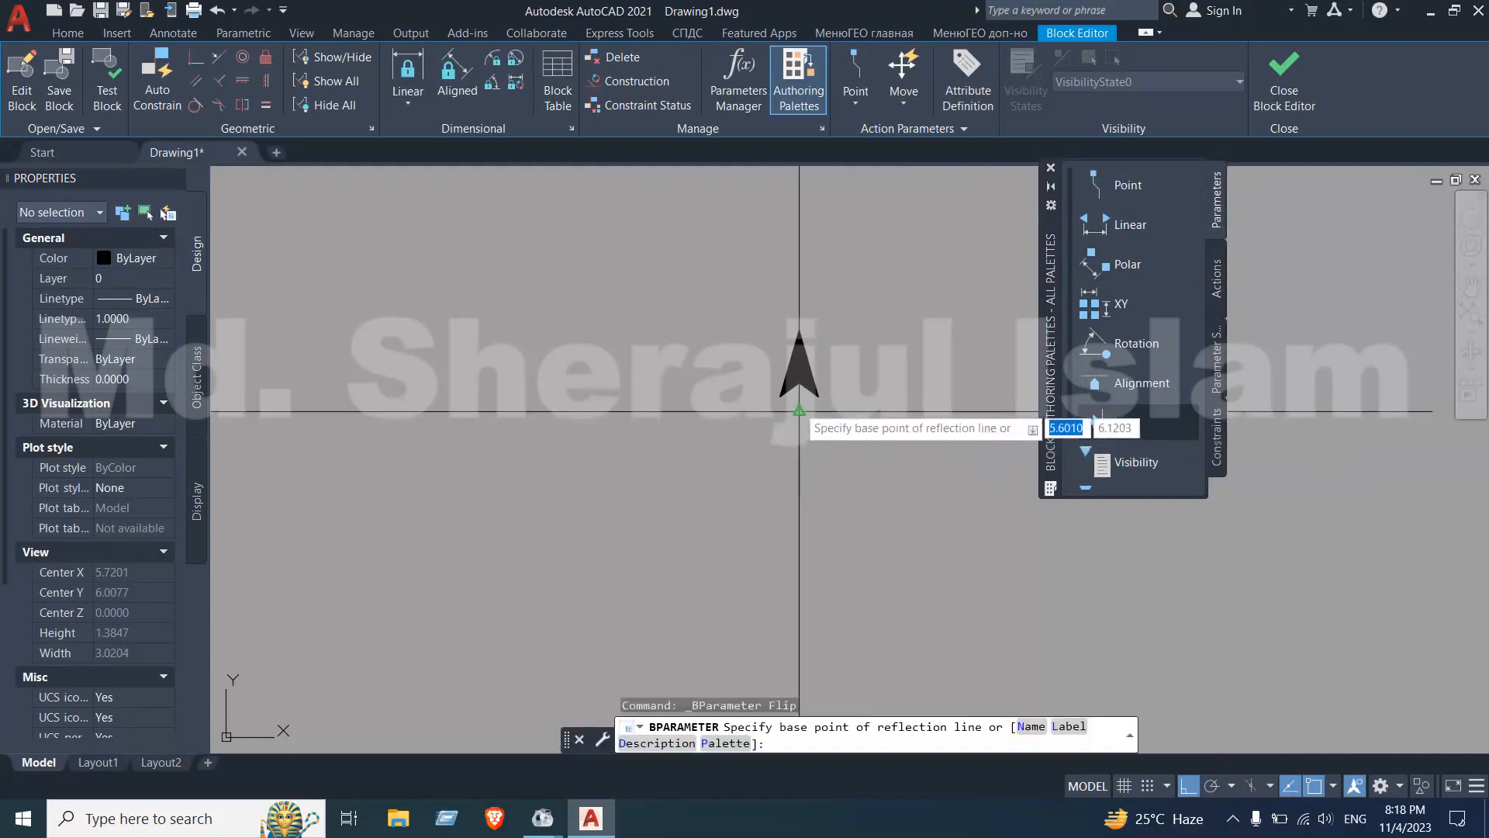
left_click(799, 411)
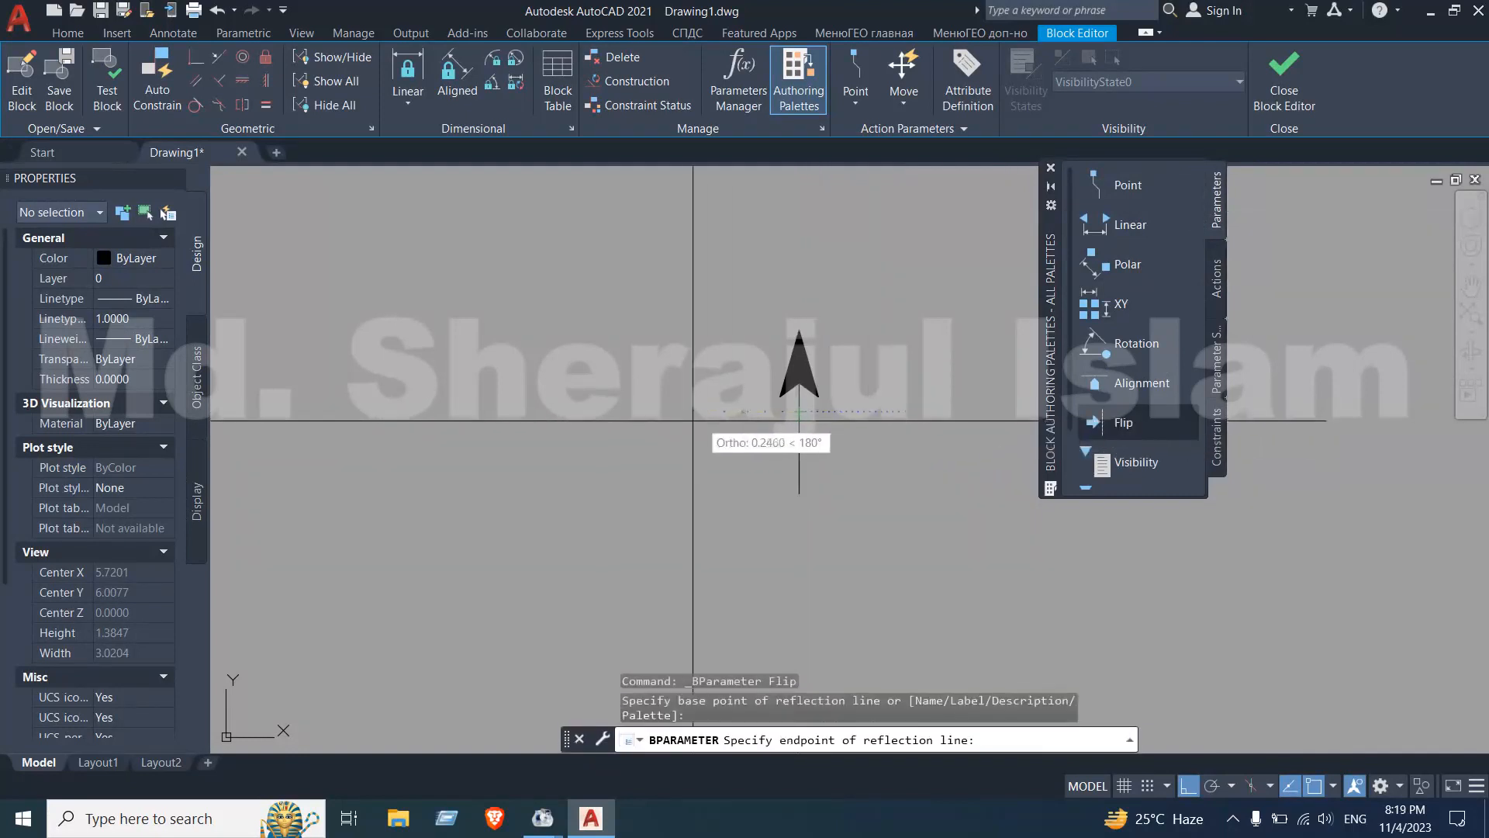
scroll(609, 432, "down", 1)
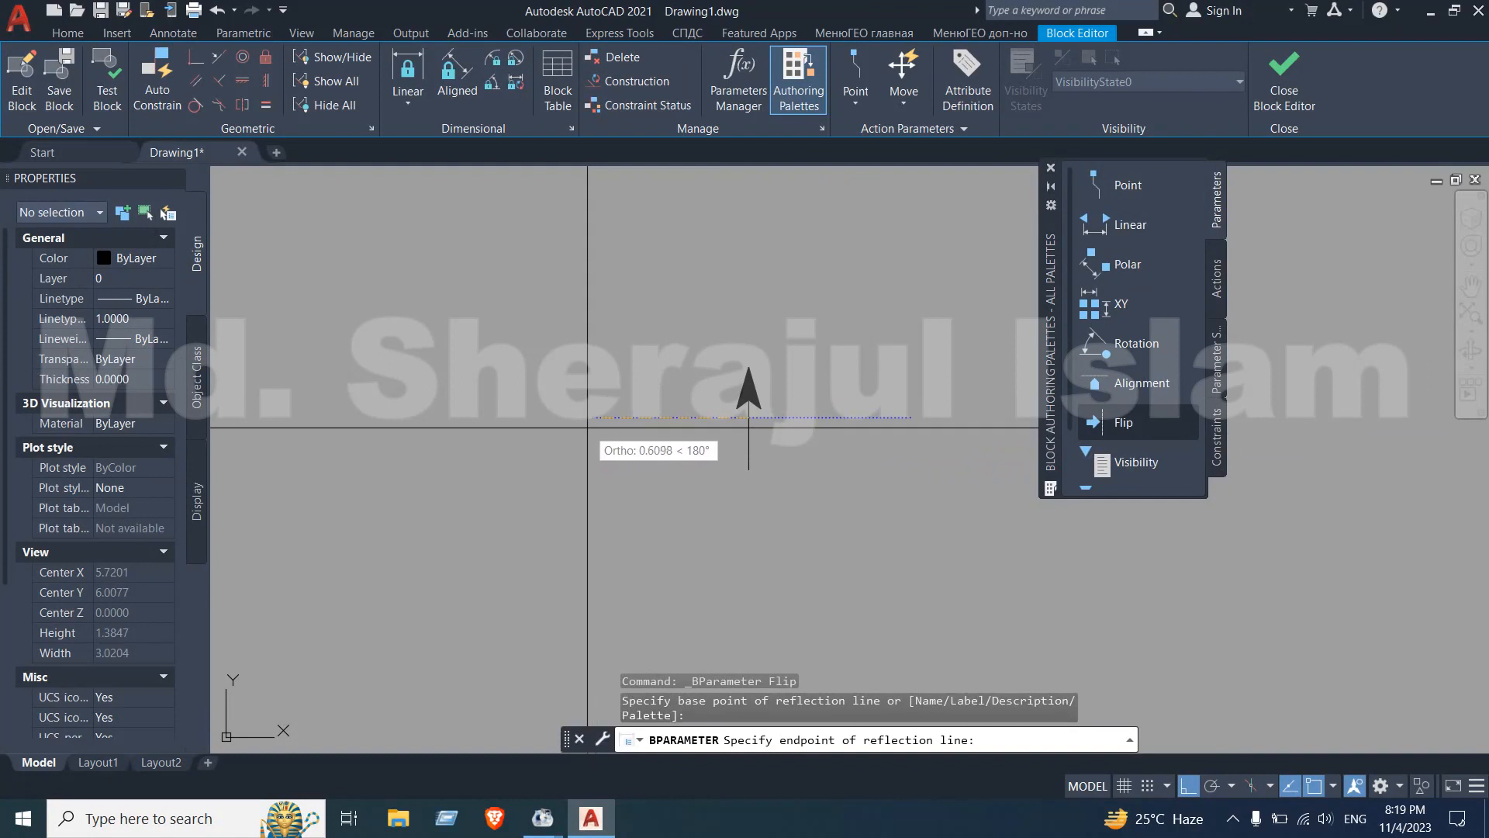
left_click(587, 427)
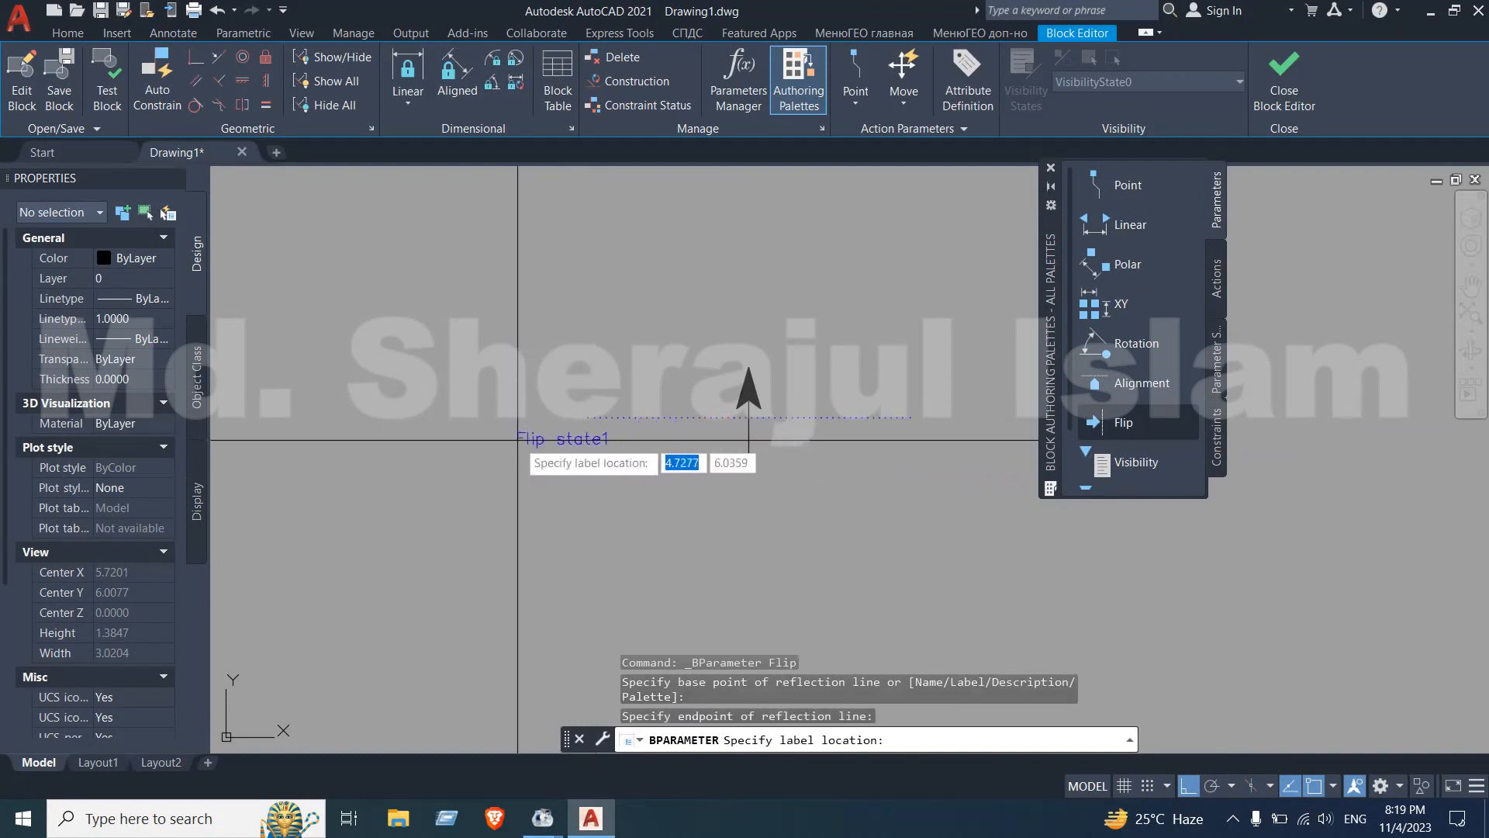
left_click(551, 481)
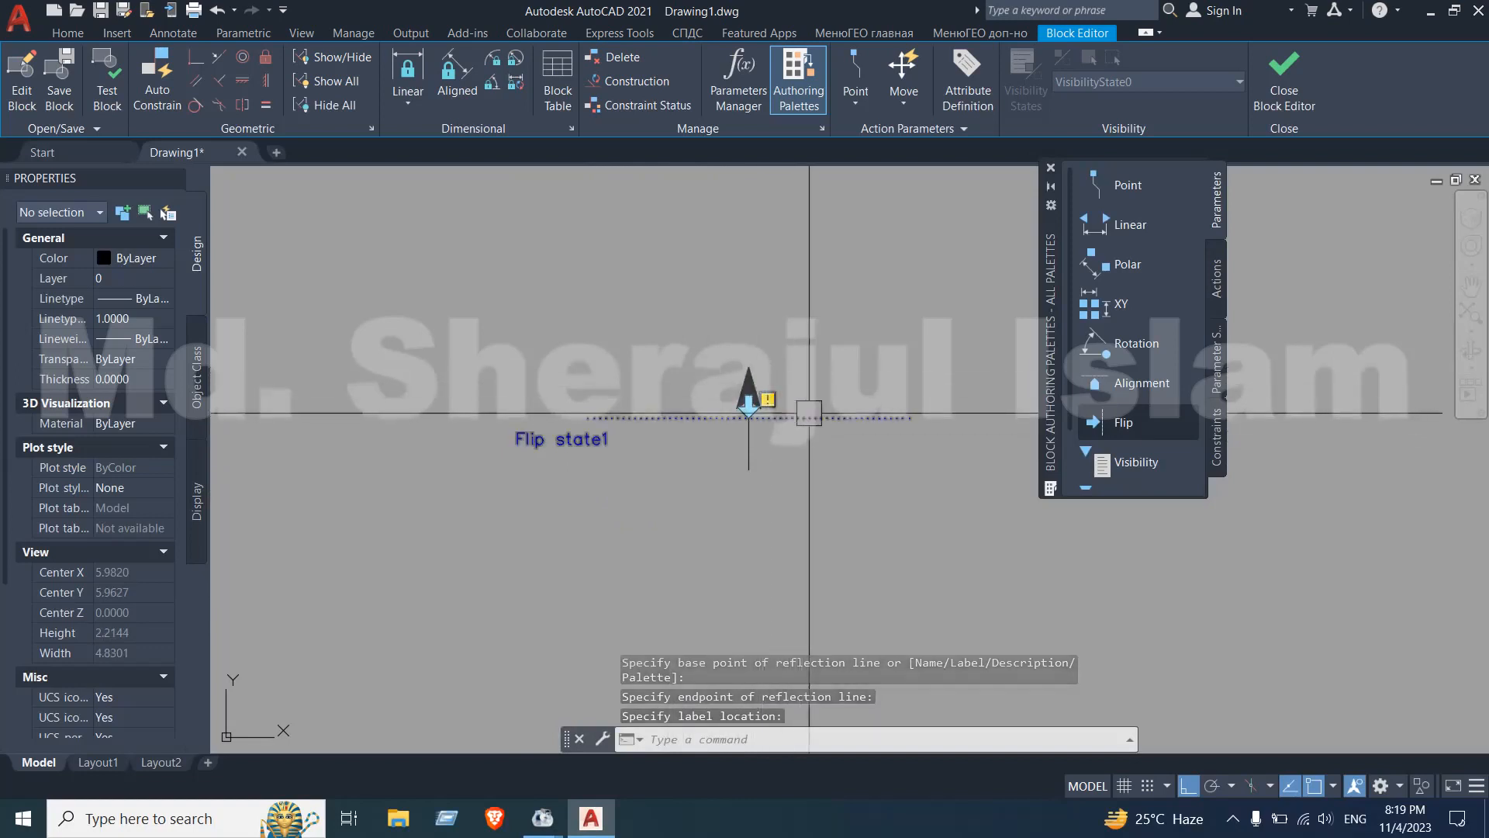
Add a Rotation parameter centred on the shaft's midpoint, its circle enclosing the whole arrow, with a default rotation angle of 360
left_click(1111, 355)
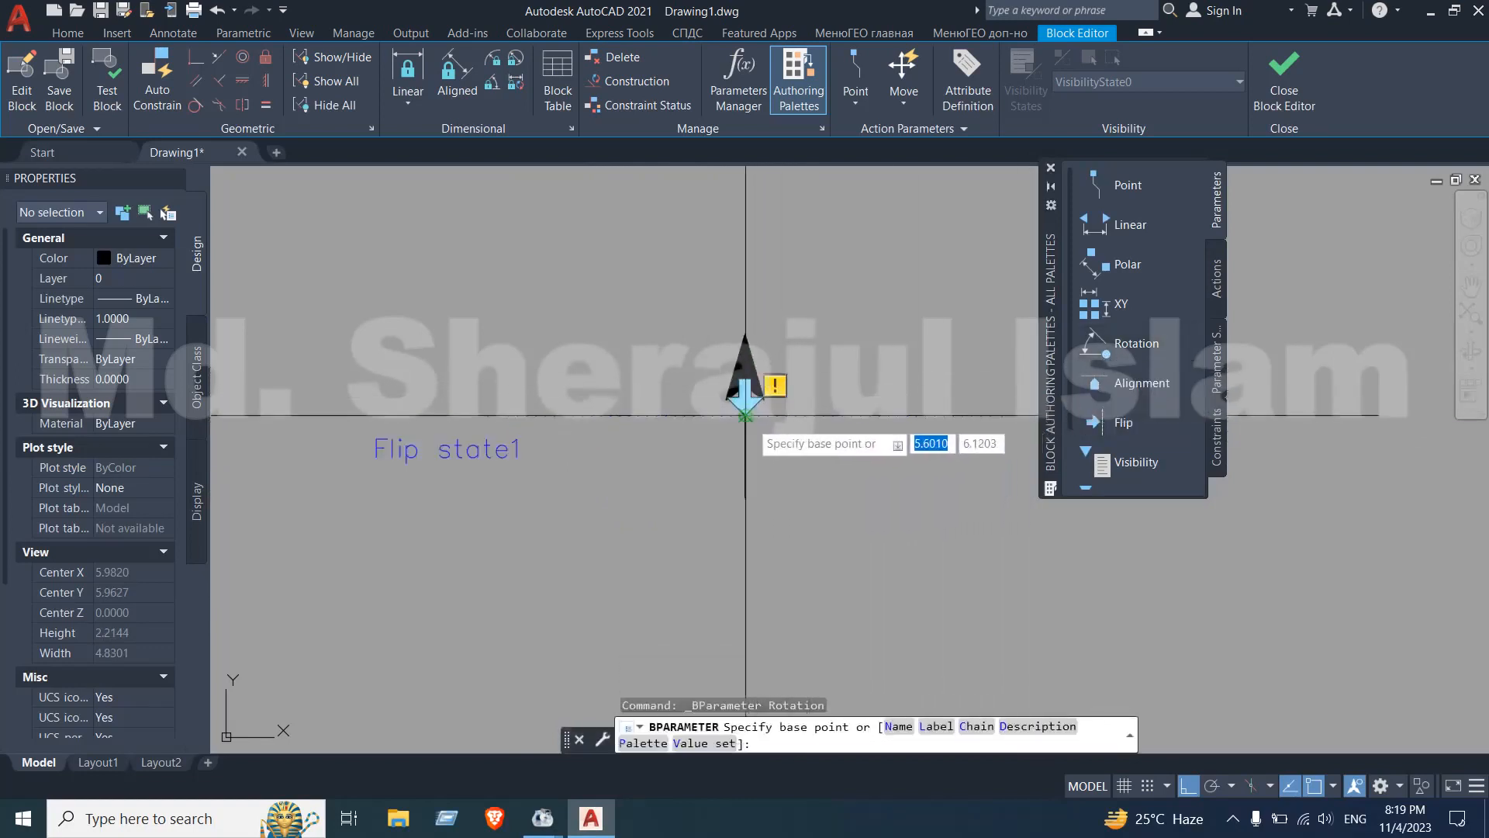
left_click(741, 415)
scroll(716, 411, "down", 2)
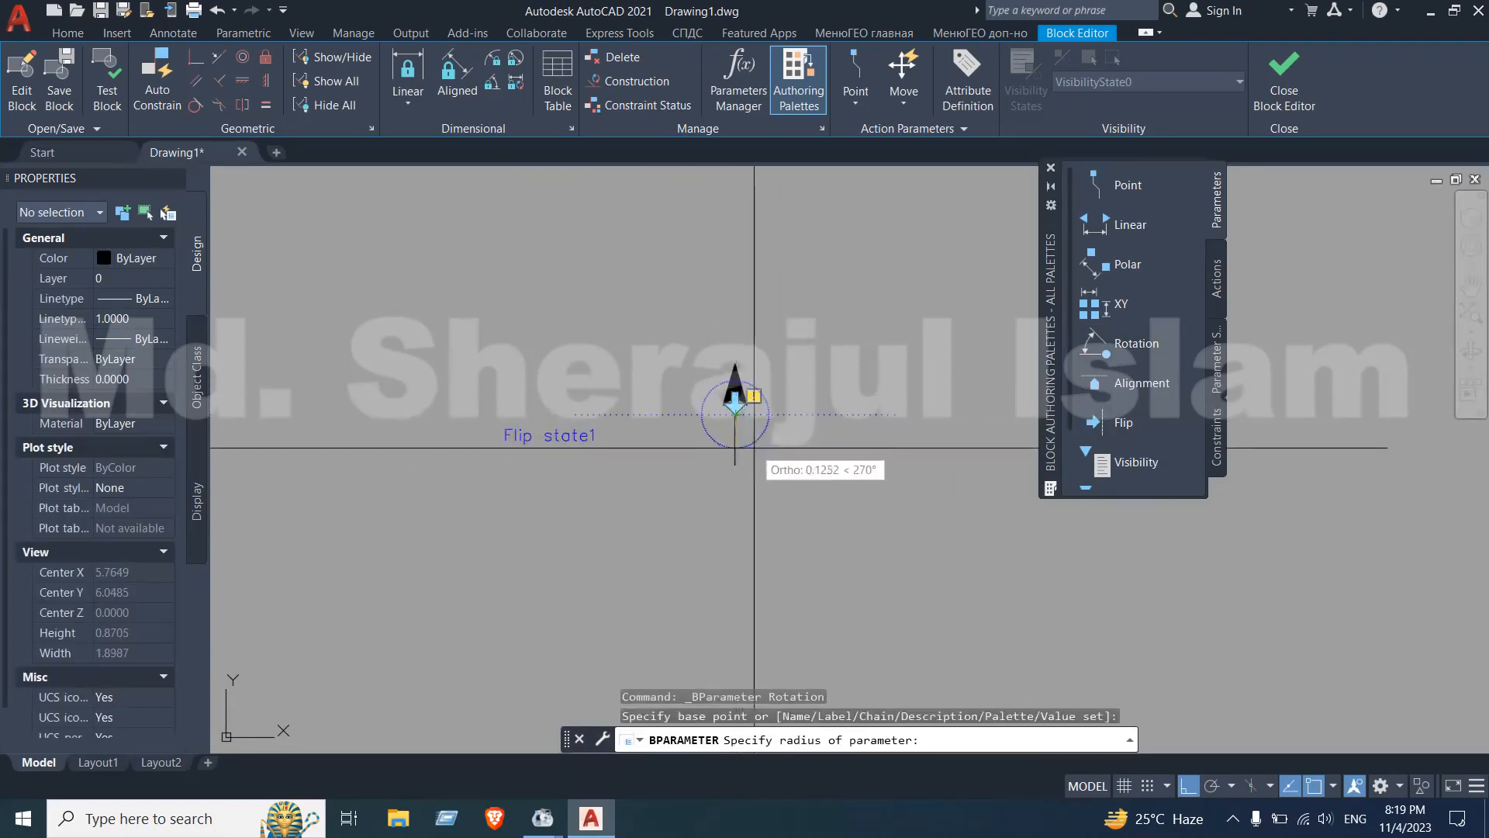
scroll(743, 423, "up", 3)
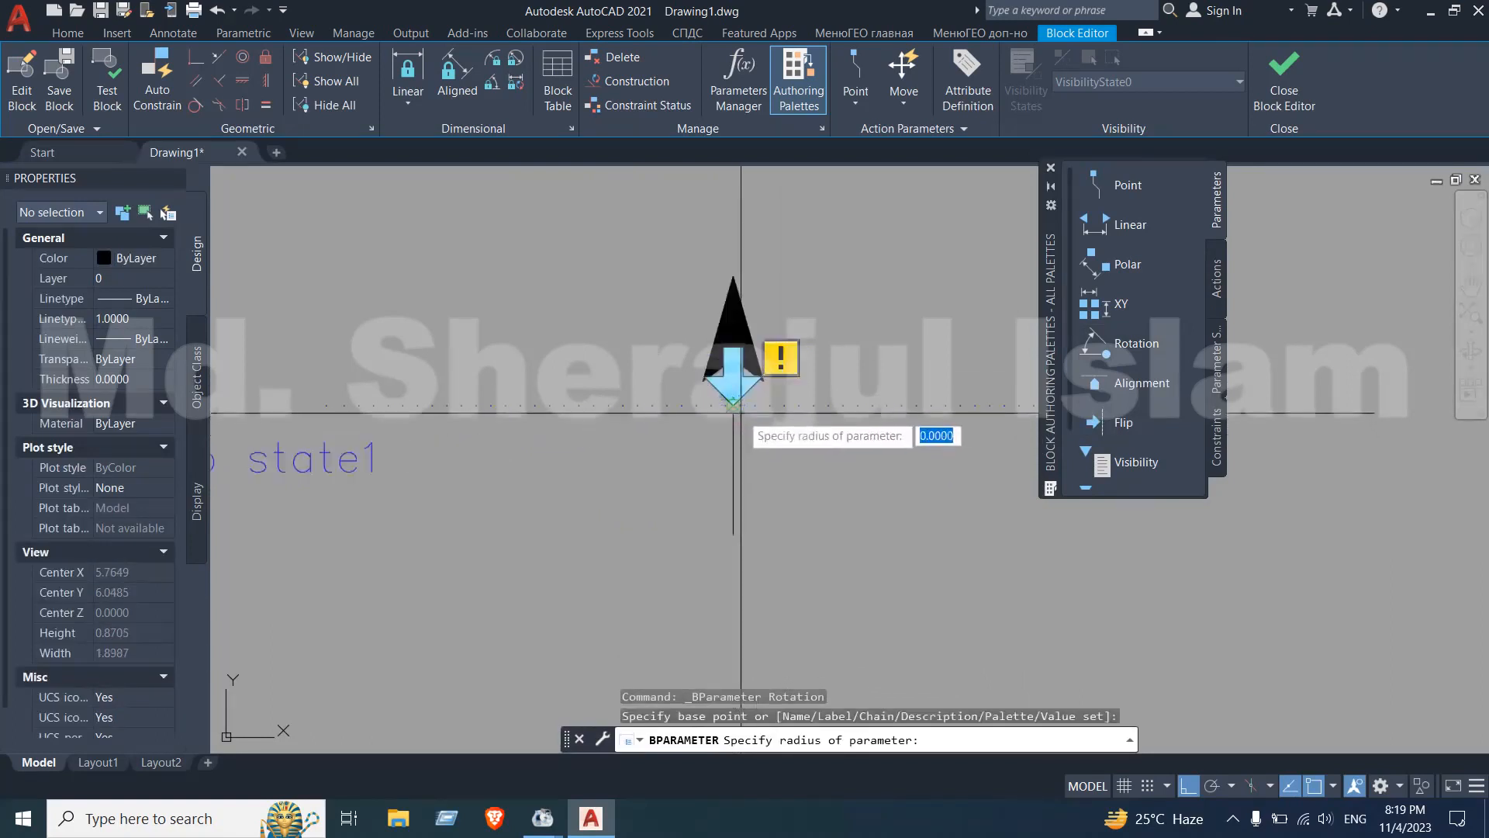
scroll(690, 403, "down", 2)
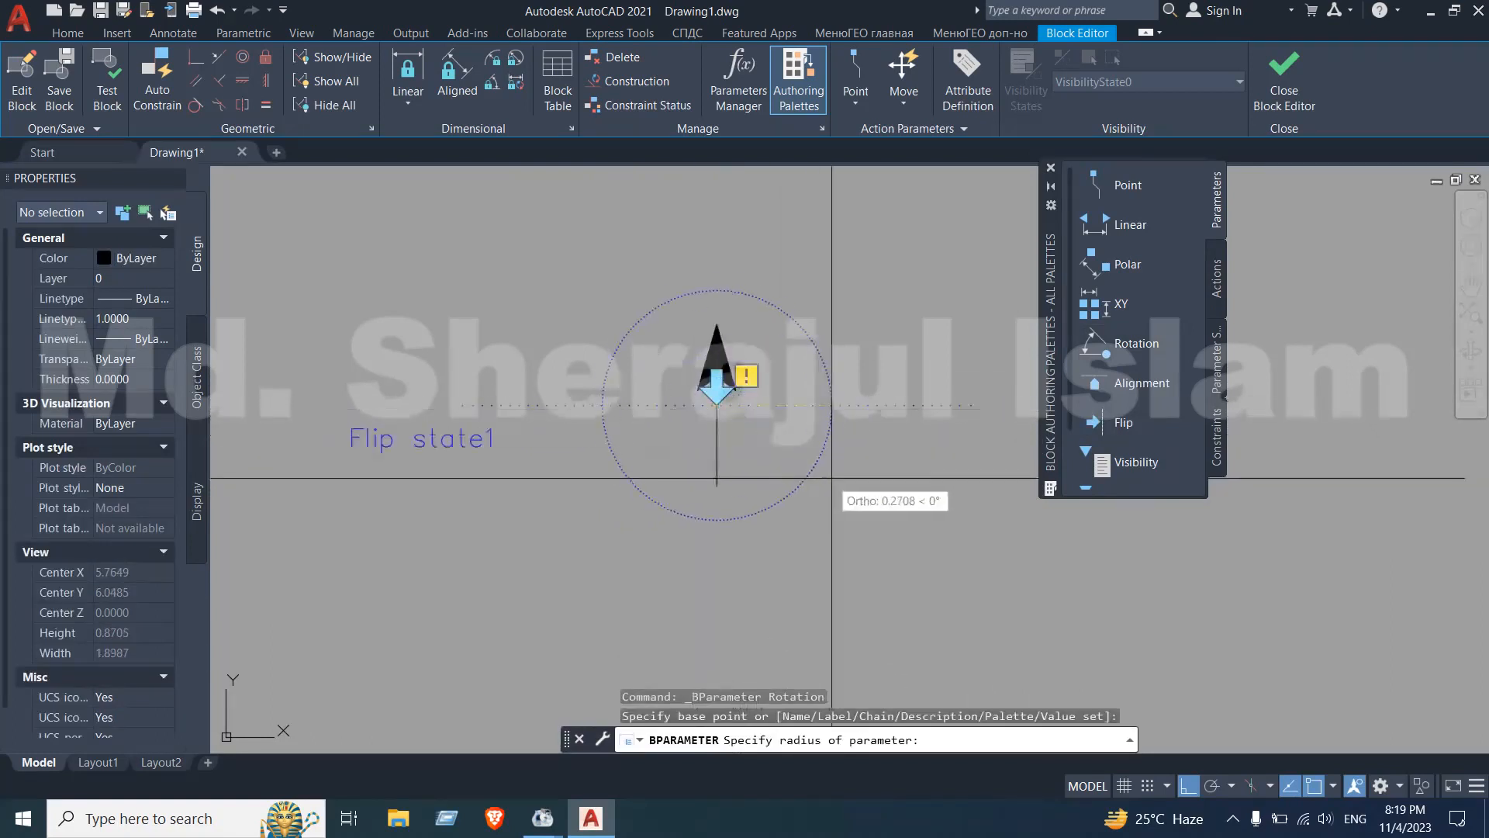
left_click(875, 506)
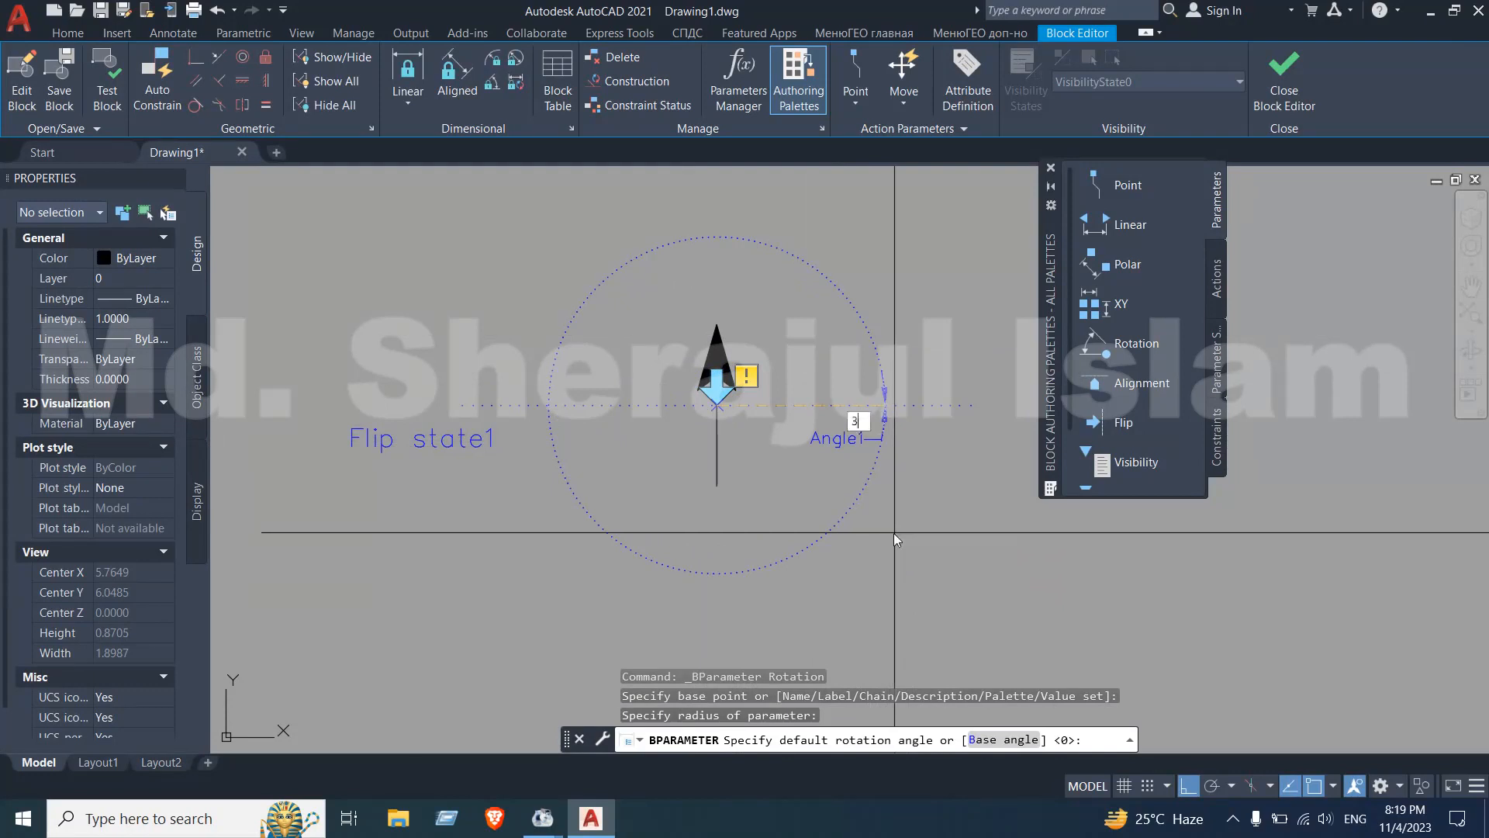
type("360")
key("Return")
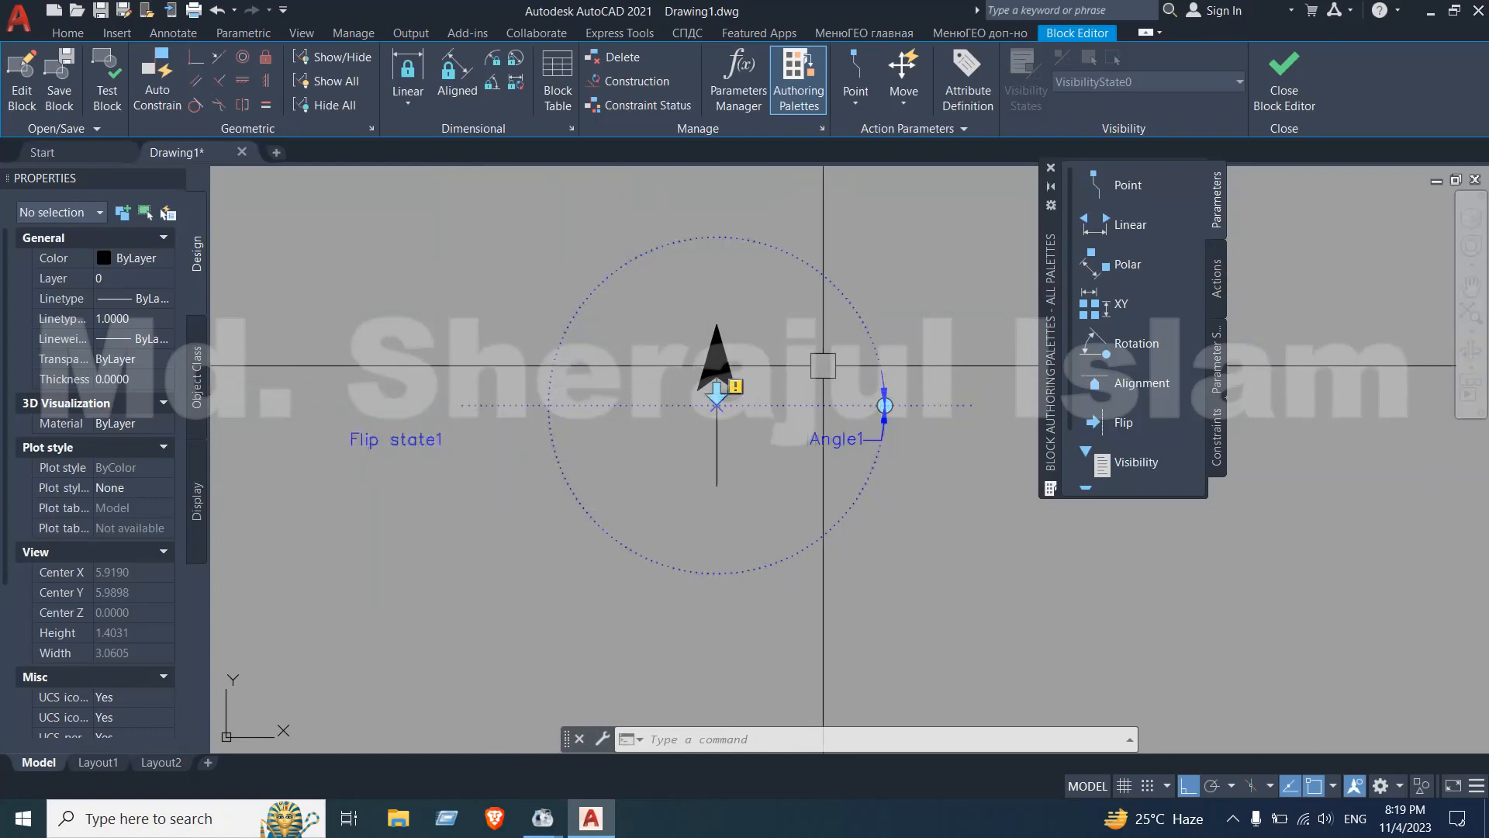
Assign a Flip action to the flip parameter, with the shaft, both arrowhead outlines and the hatch as its selection set
left_click(1217, 287)
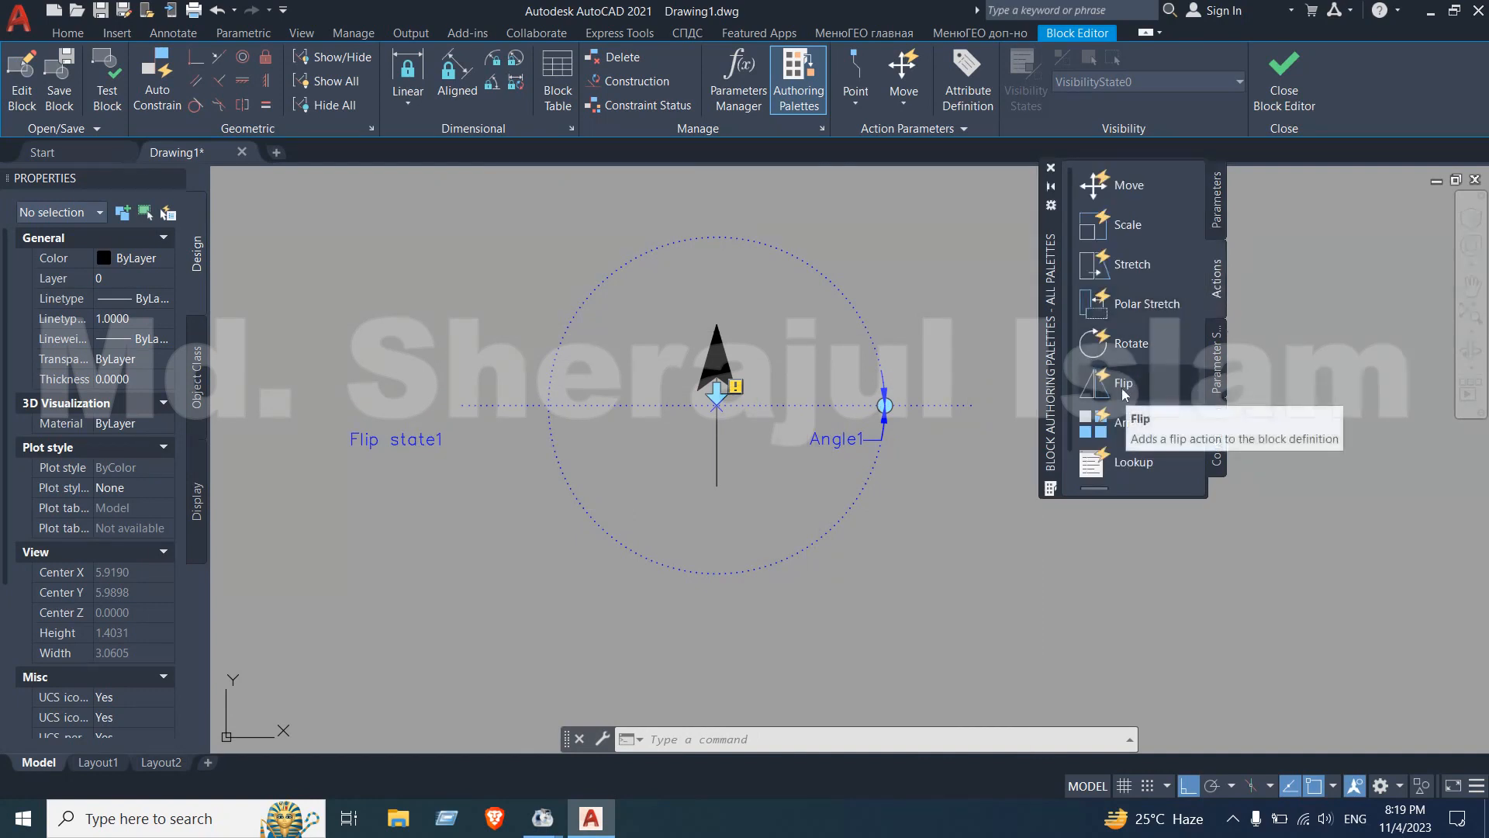
left_click(1117, 383)
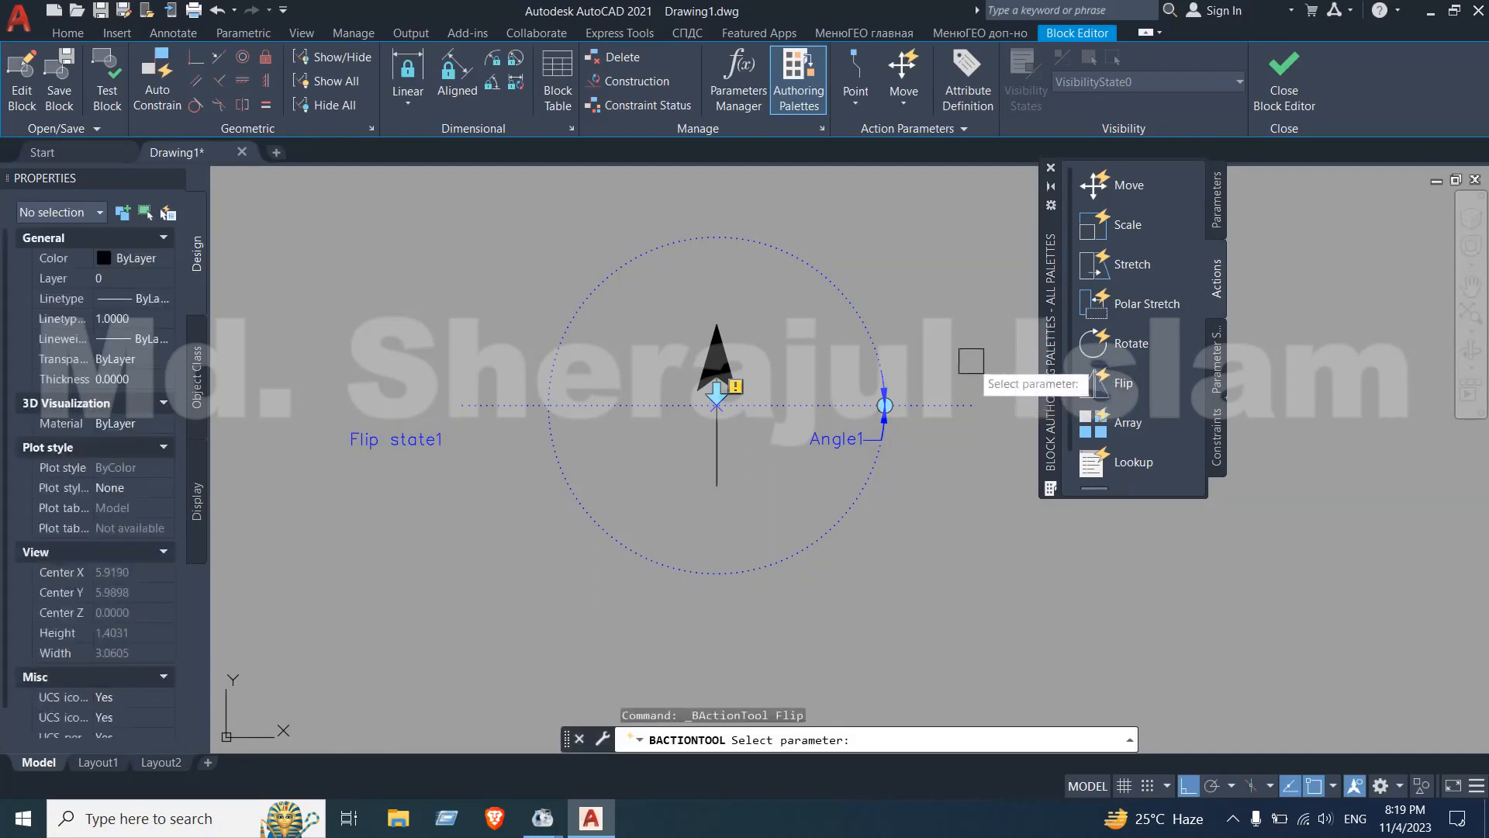
left_click(938, 404)
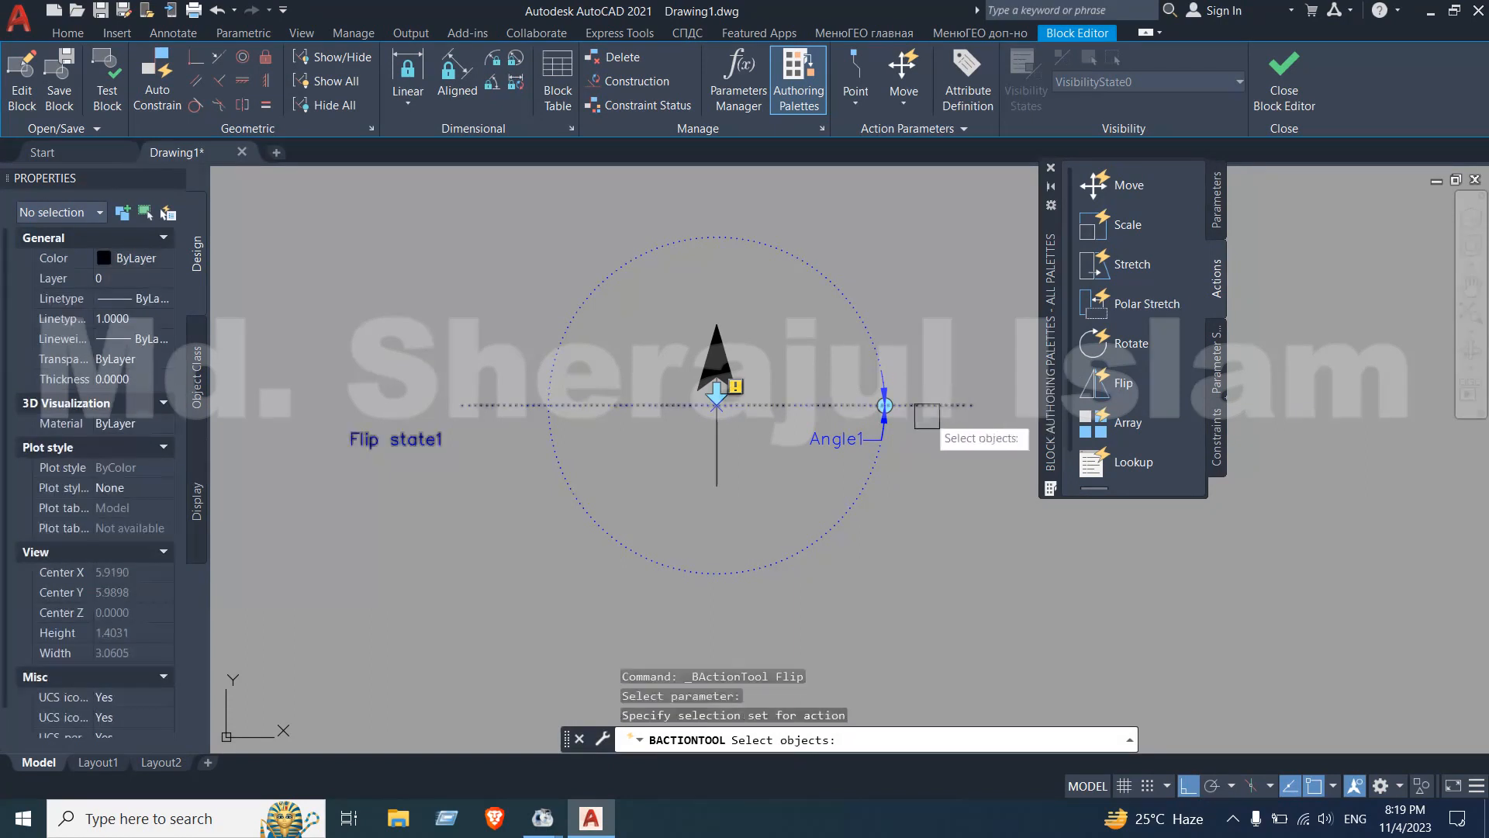
scroll(748, 348, "up", 8)
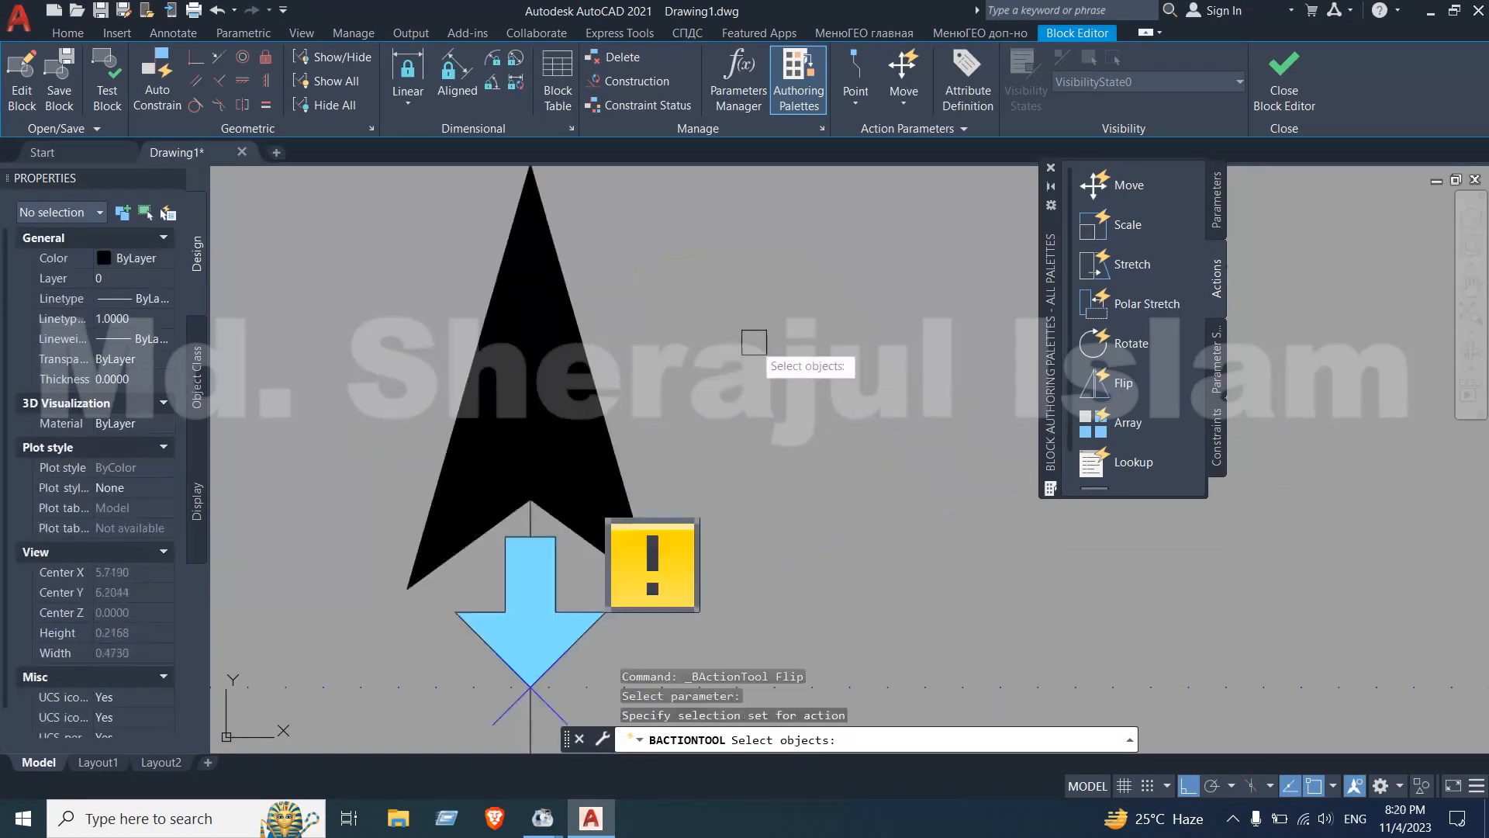
scroll(784, 347, "down", 2)
left_click(805, 234)
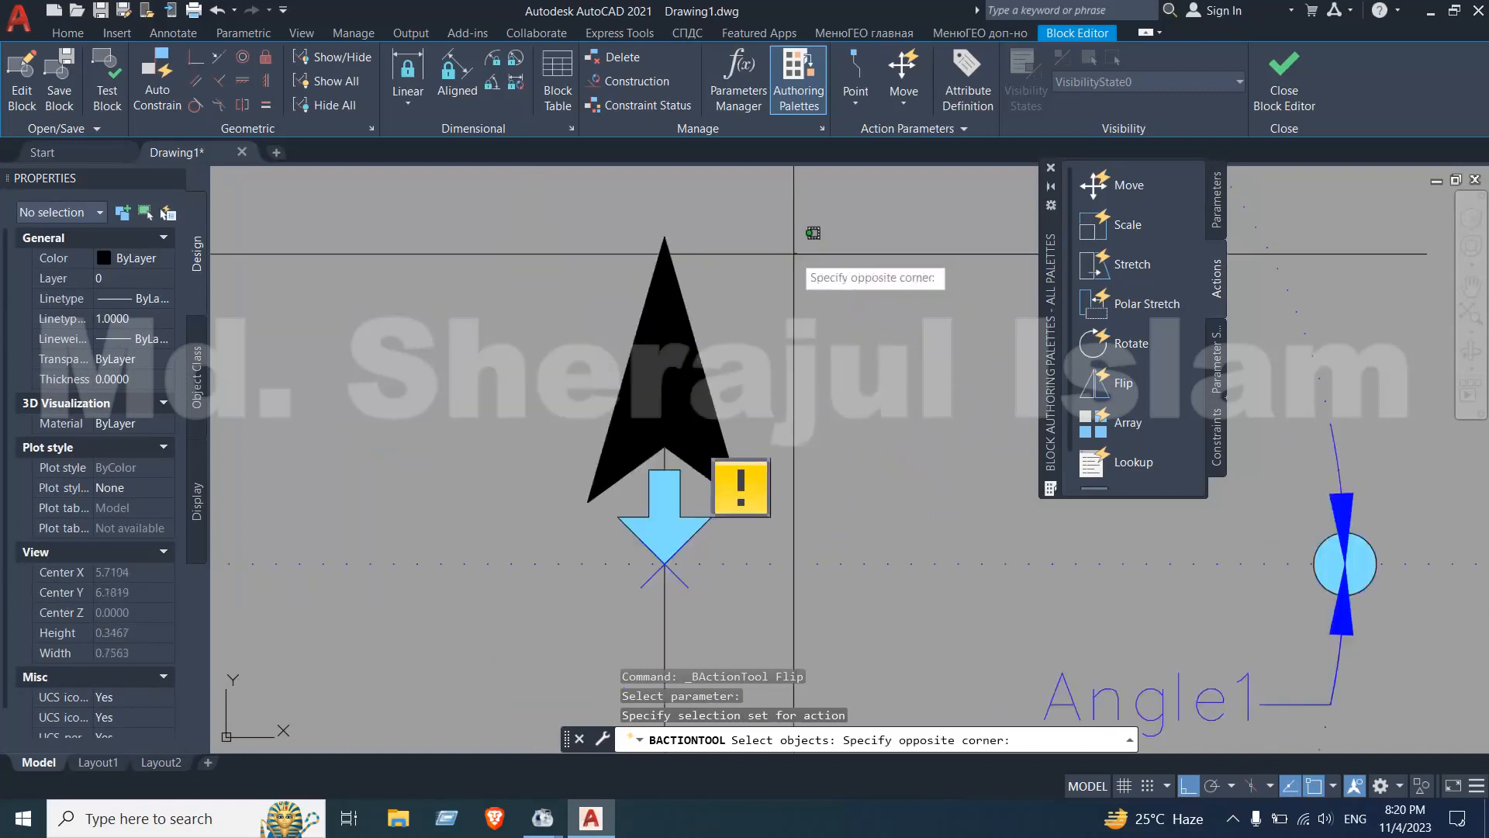
left_click(549, 419)
scroll(586, 480, "up", 4)
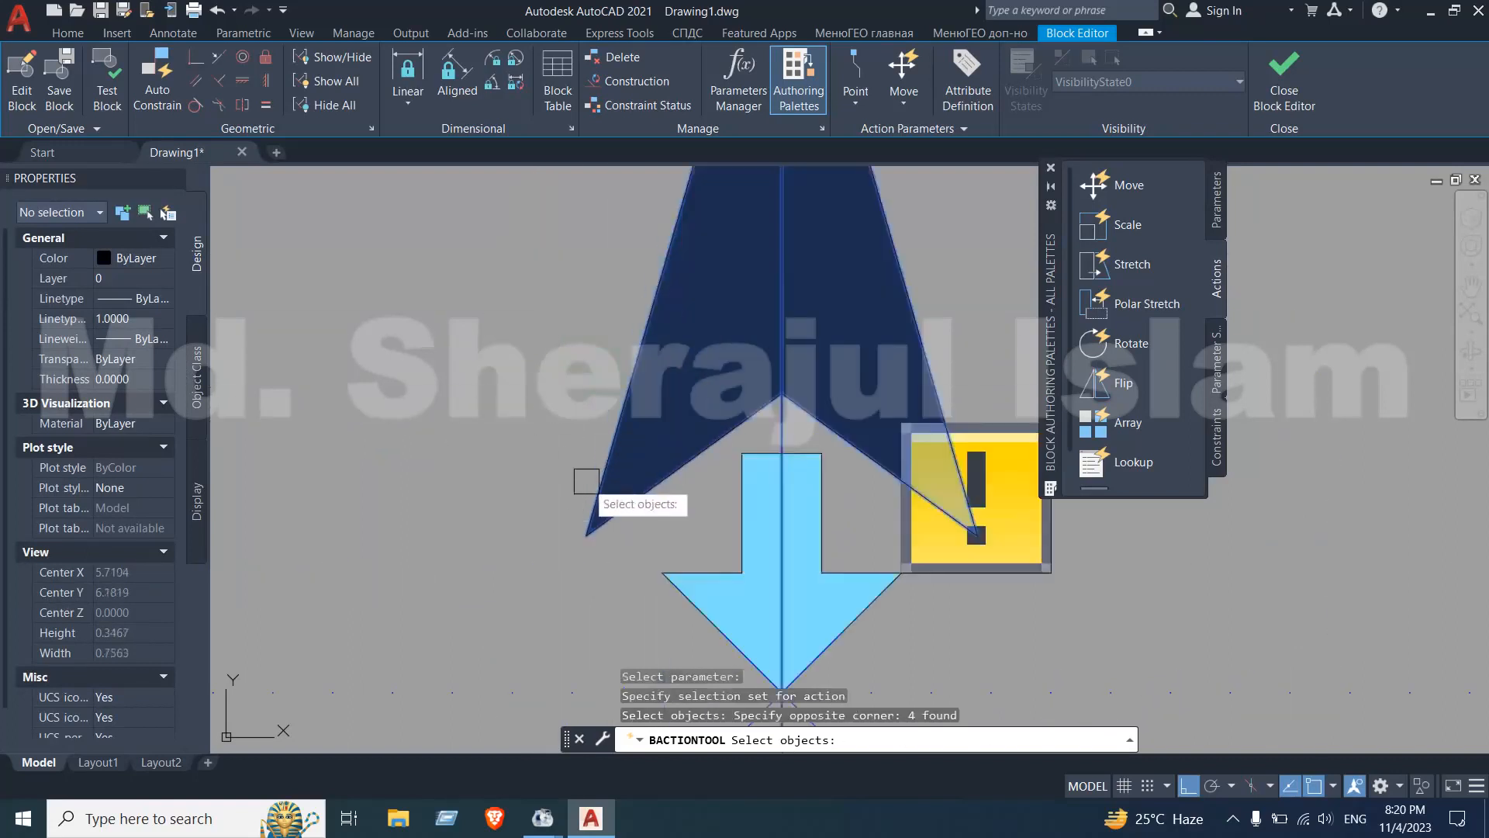
left_click(684, 521)
left_click(565, 294)
scroll(640, 384, "down", 2)
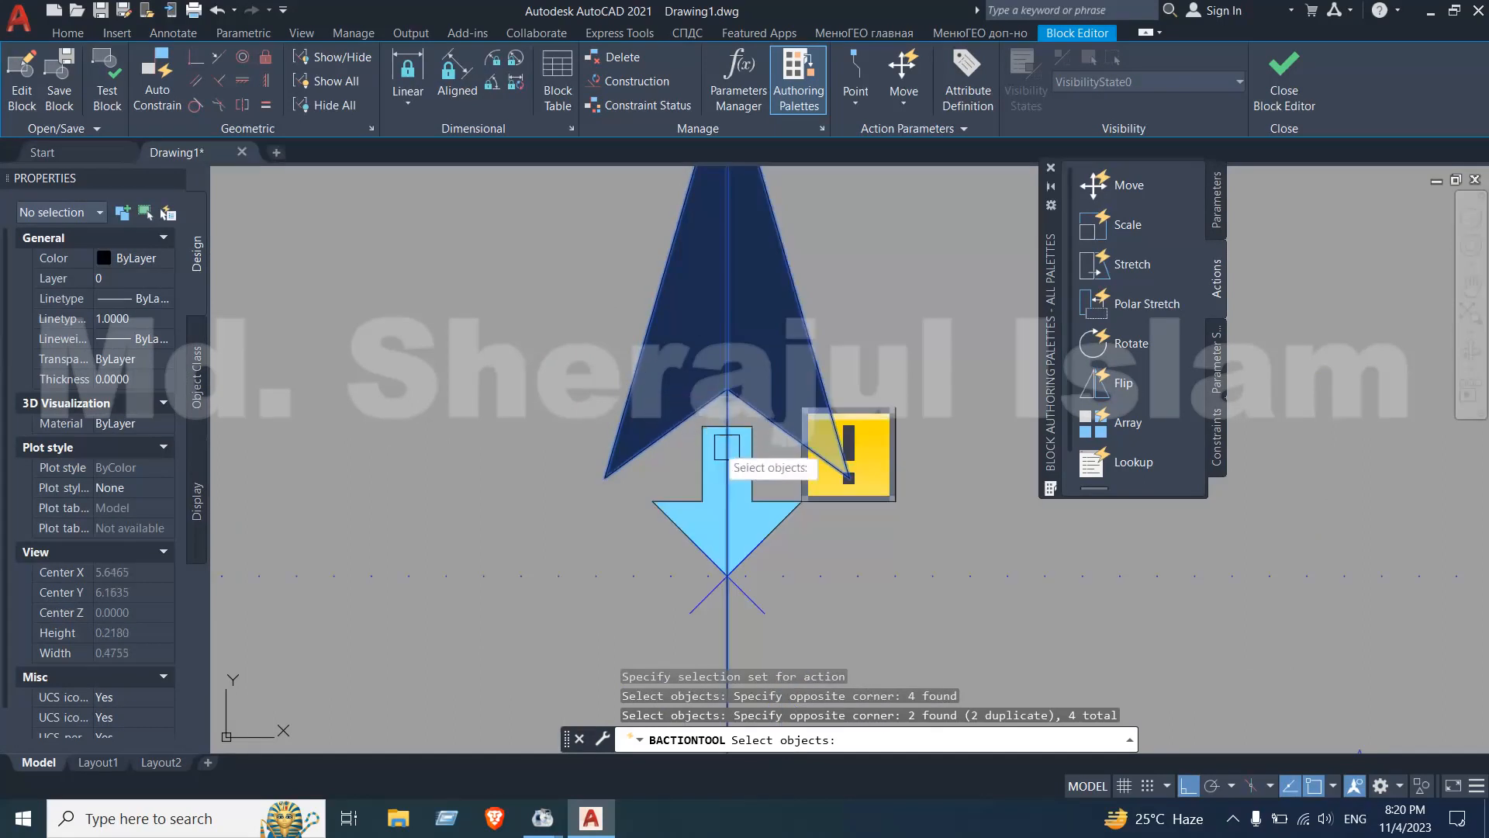
scroll(726, 446, "up", 2)
left_click(794, 412)
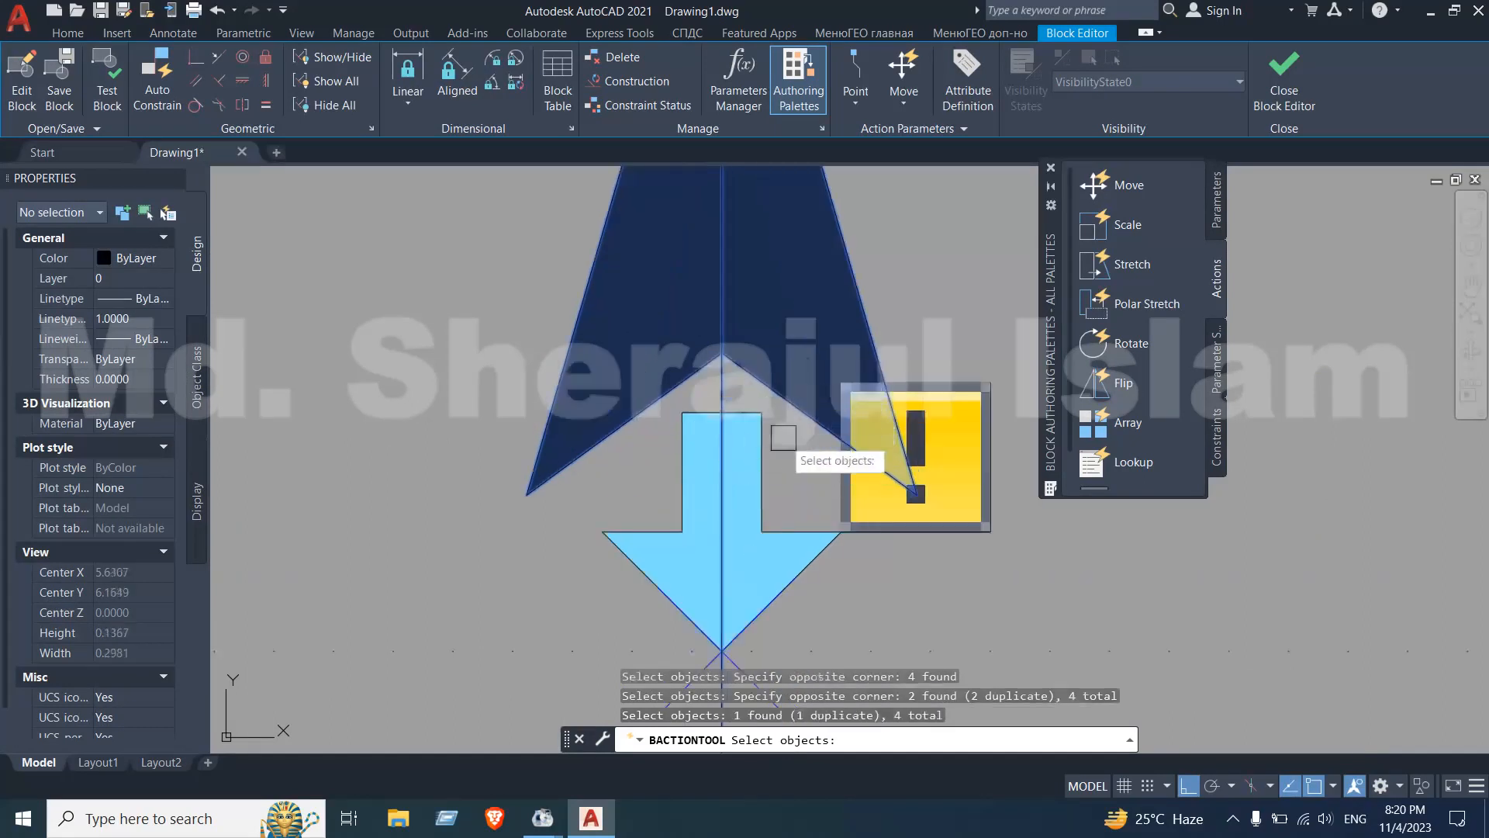
left_click(783, 438)
left_click(795, 267)
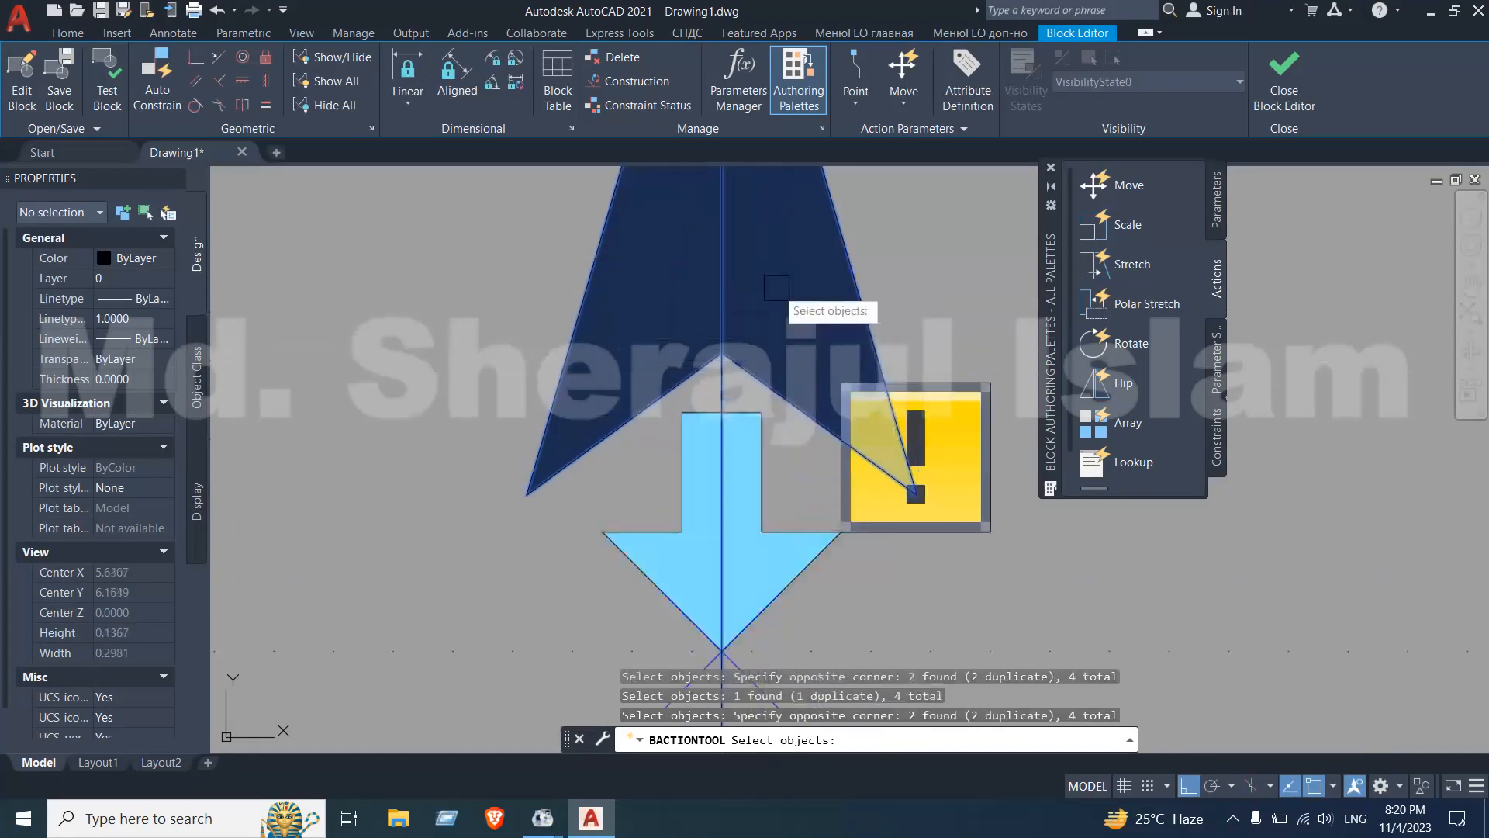
scroll(785, 322, "down", 5)
left_click(772, 525)
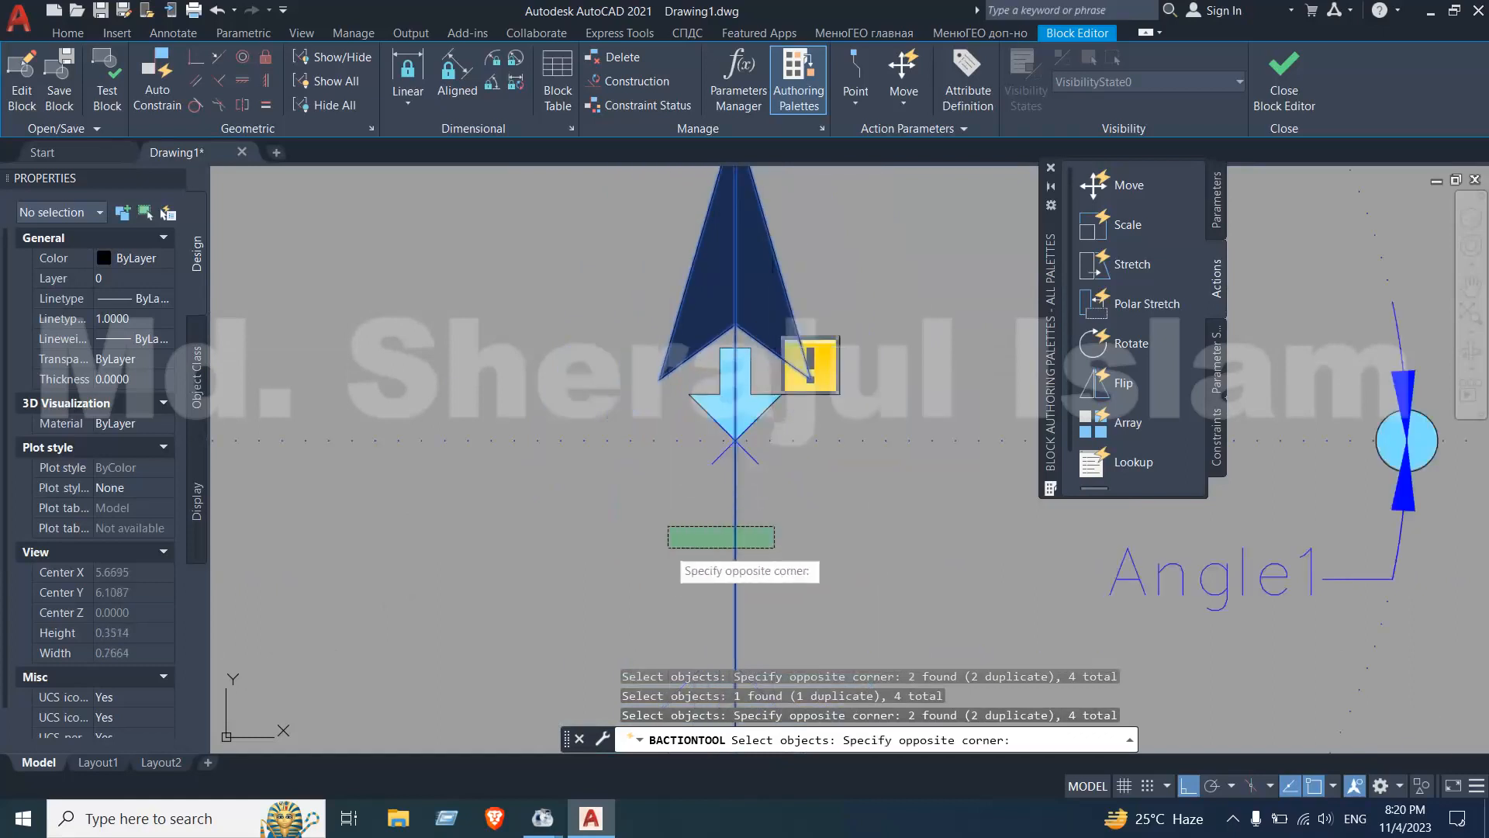
left_click(667, 534)
scroll(701, 523, "down", 4)
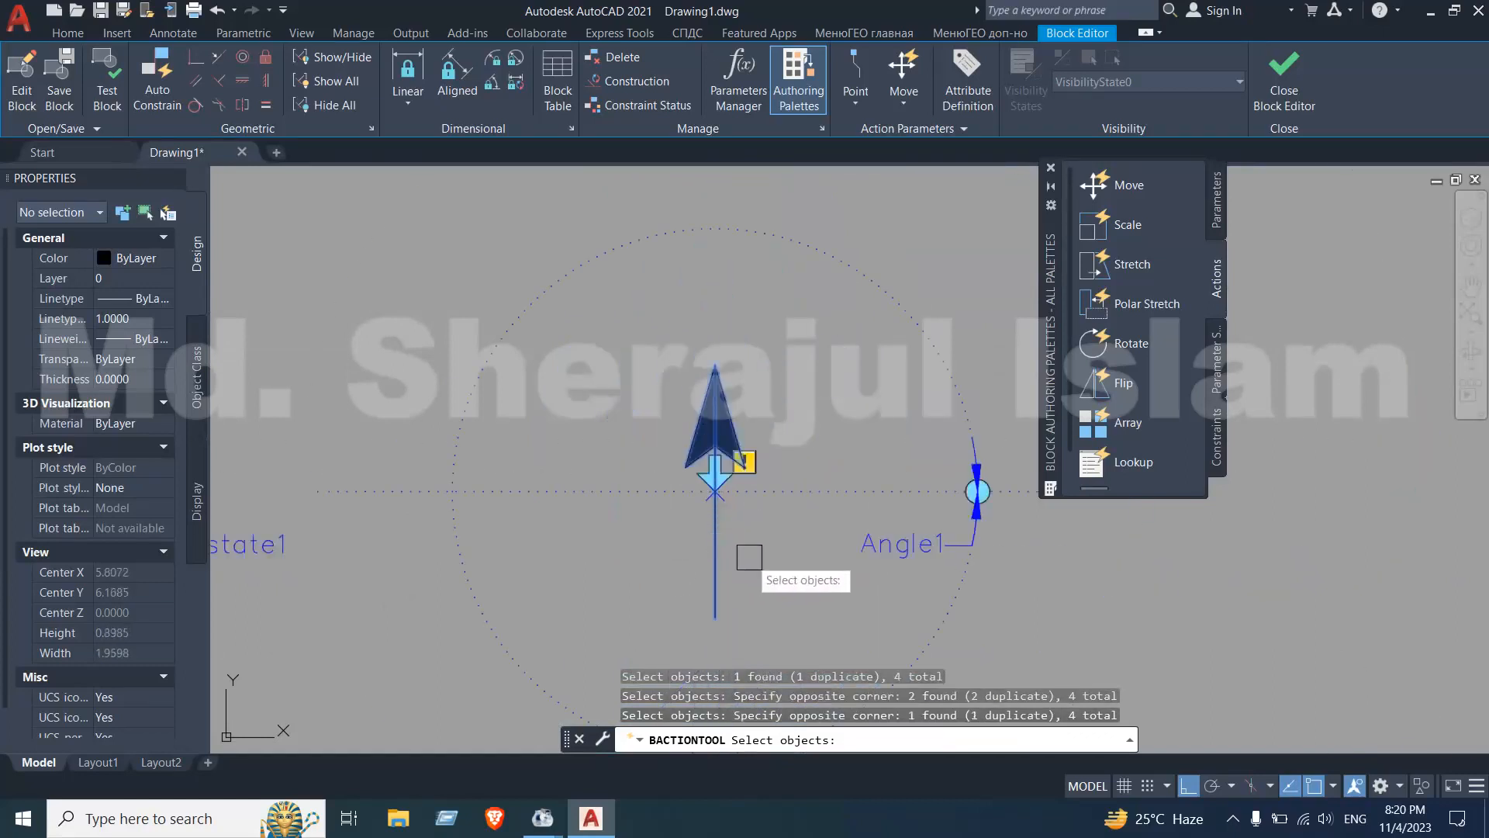
key("Return")
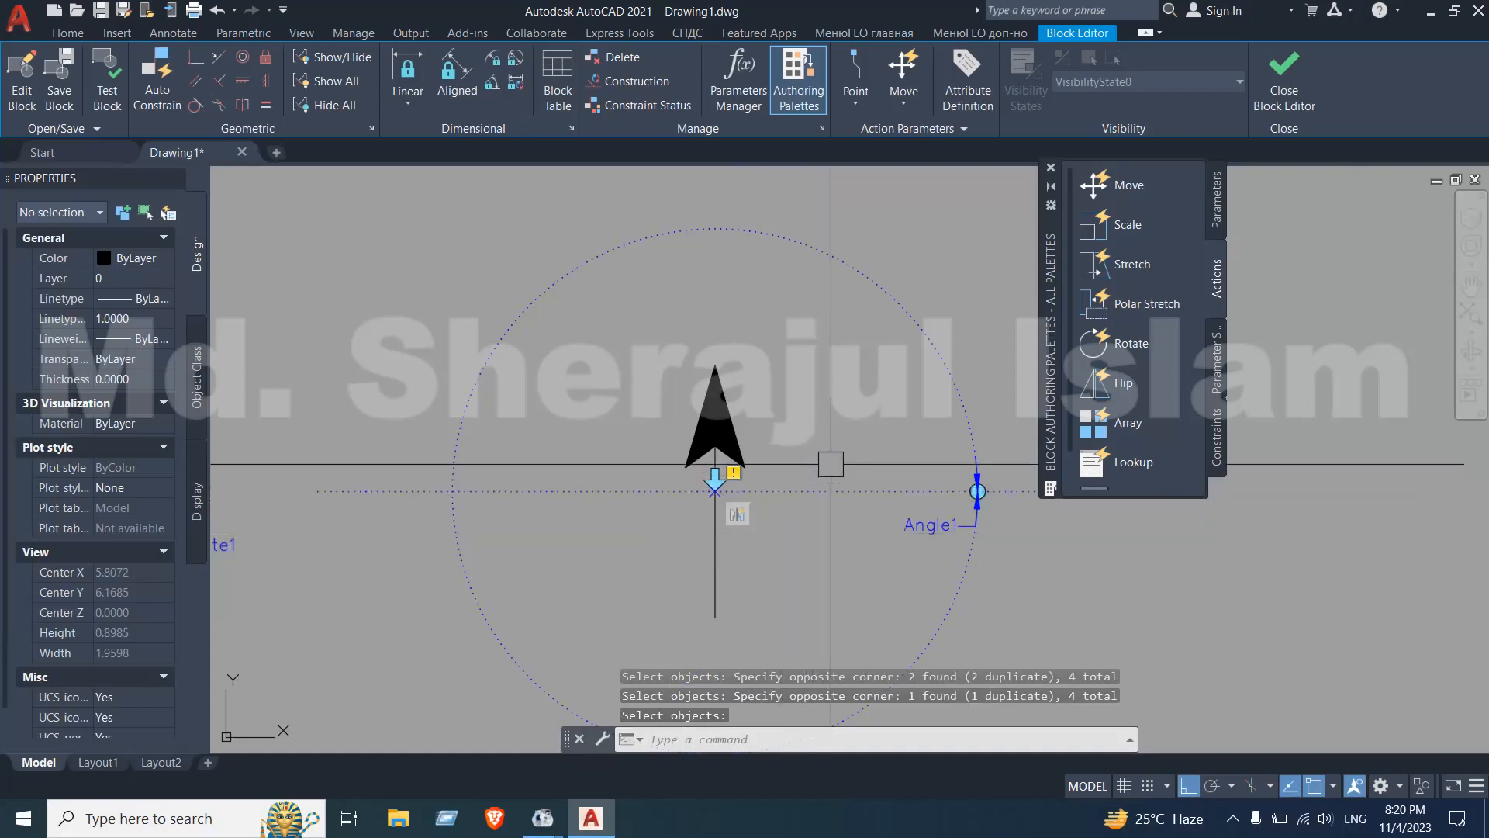
Assign a Rotate action to the rotation parameter, with the shaft, arrowhead outlines and hatch as its selection set
middle_click_drag(854, 439, 874, 422)
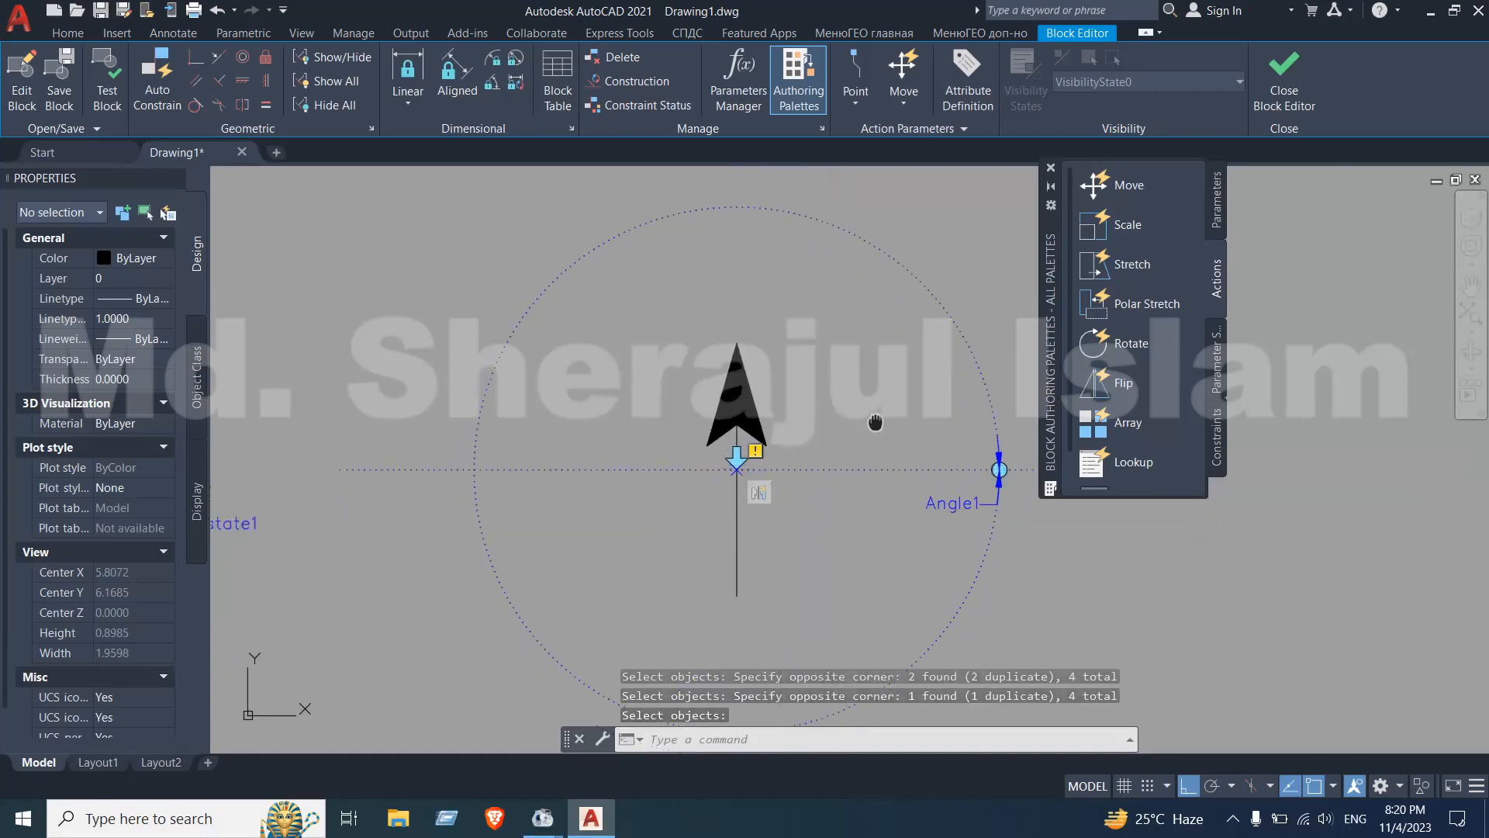
left_click(1111, 350)
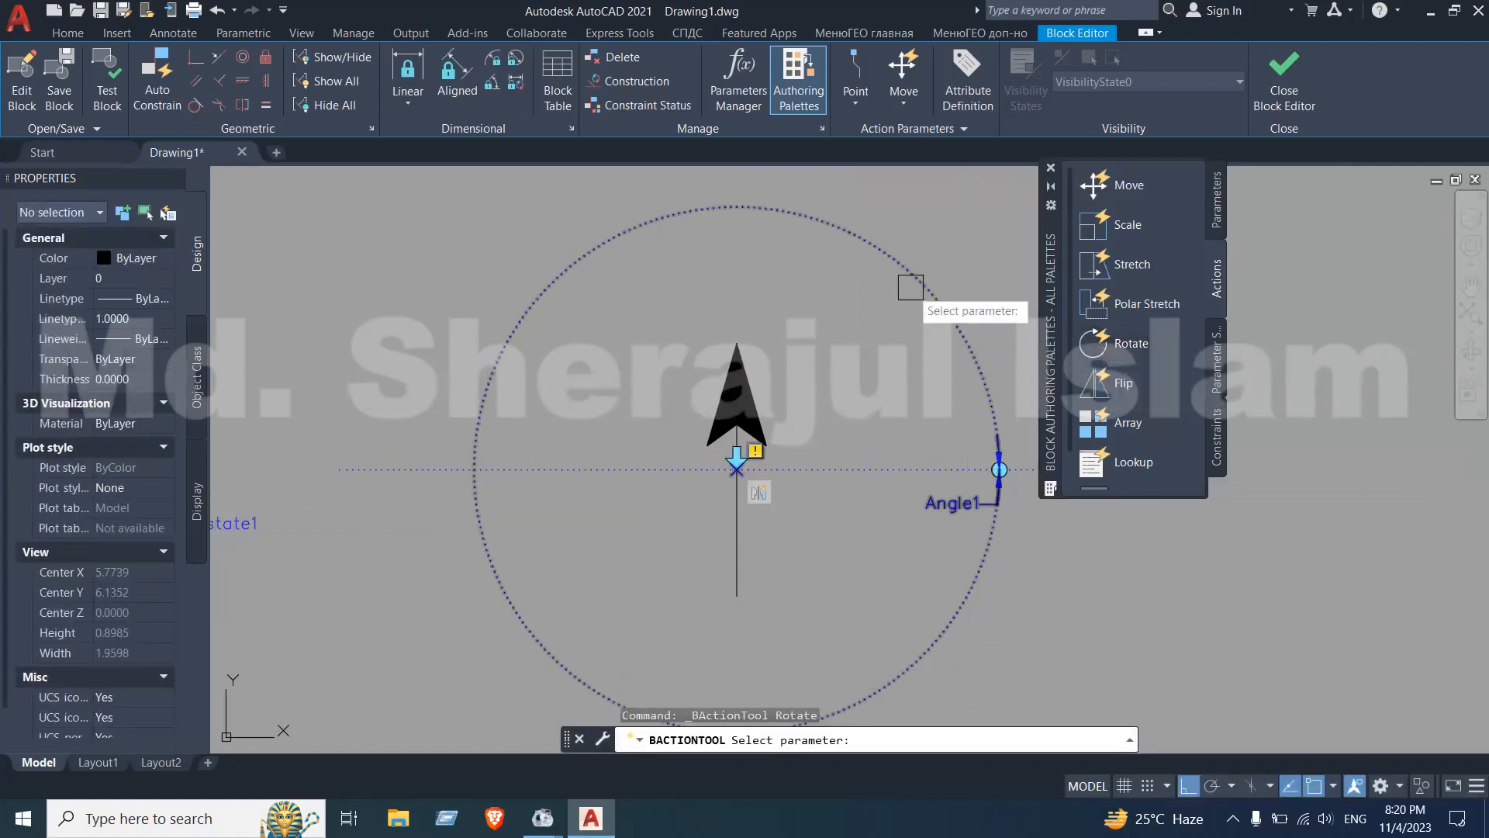
left_click(913, 274)
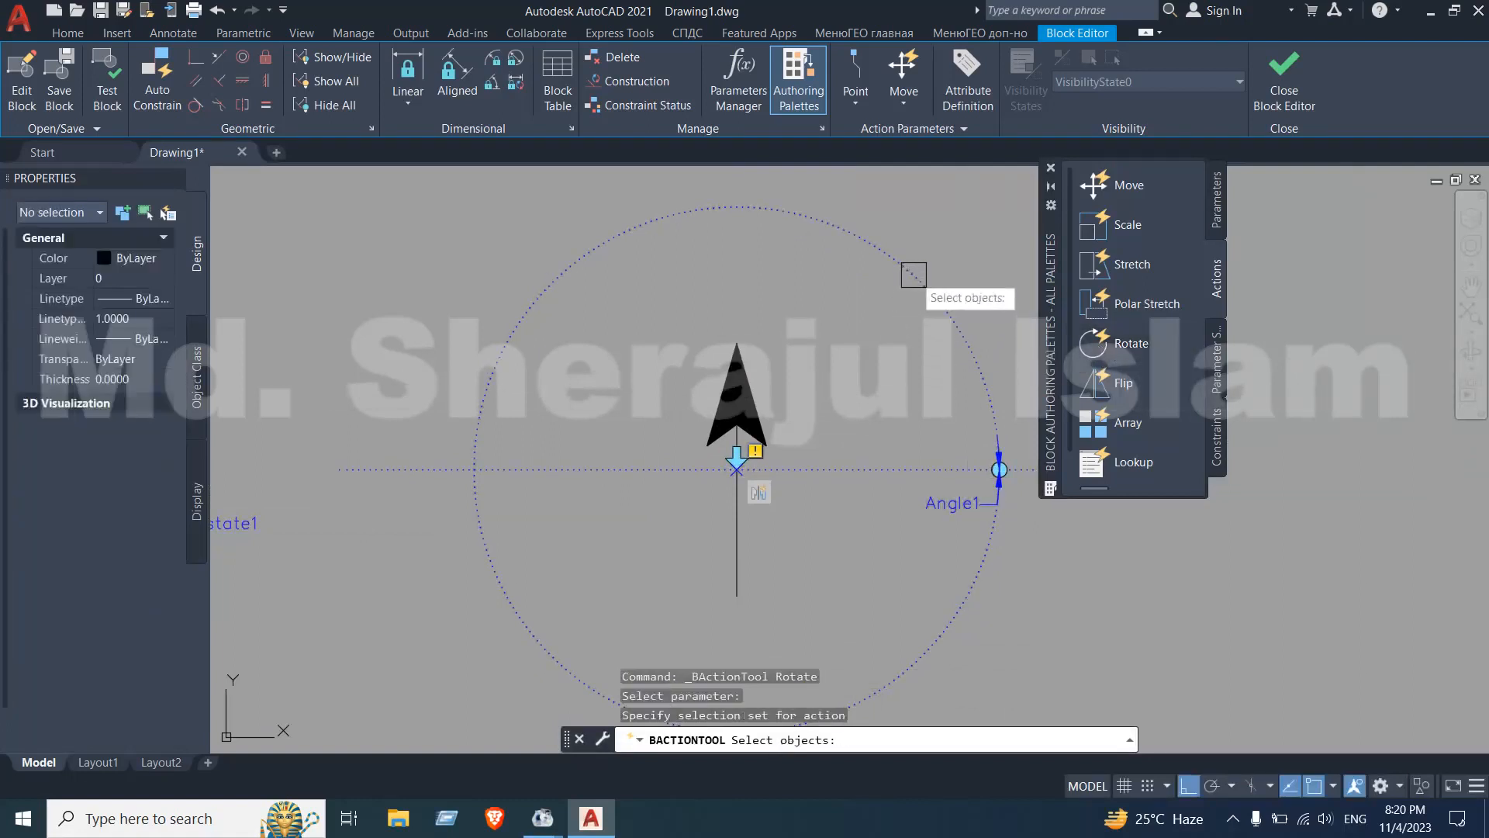
scroll(810, 399, "up", 3)
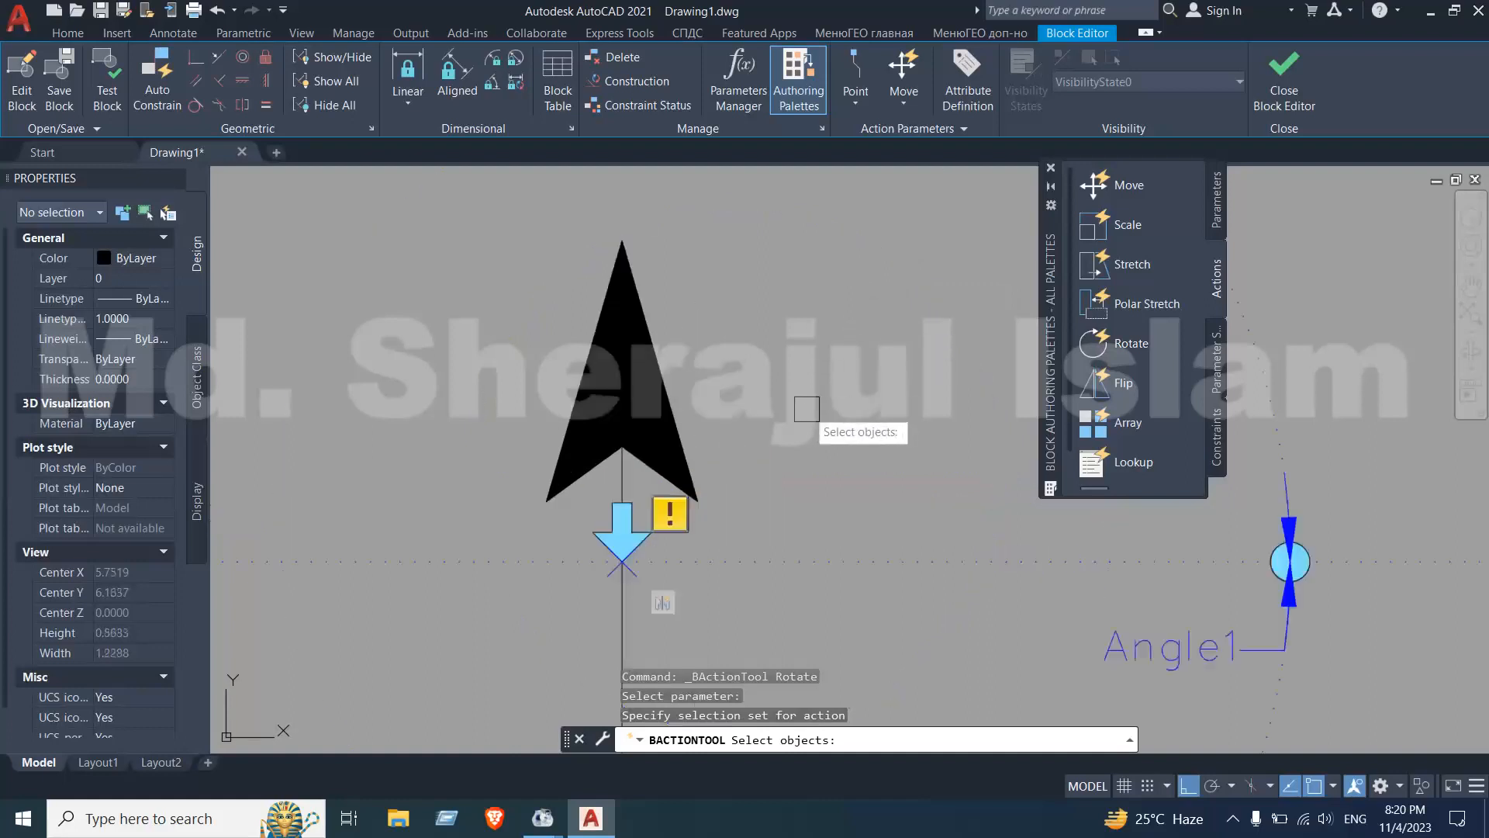
left_click(794, 299)
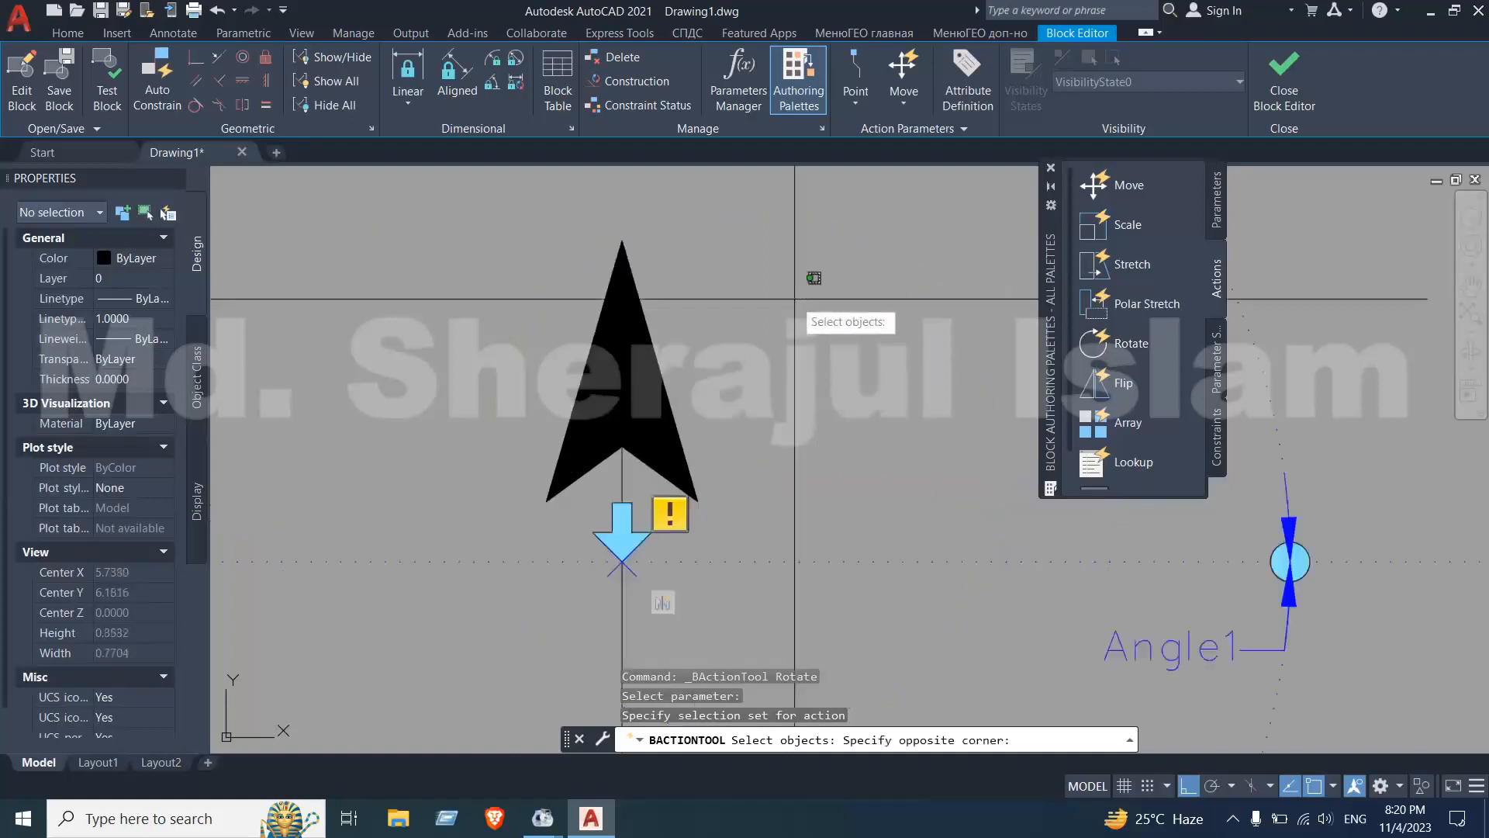
left_click(518, 476)
scroll(515, 469, "up", 6)
left_click(619, 478)
left_click(368, 299)
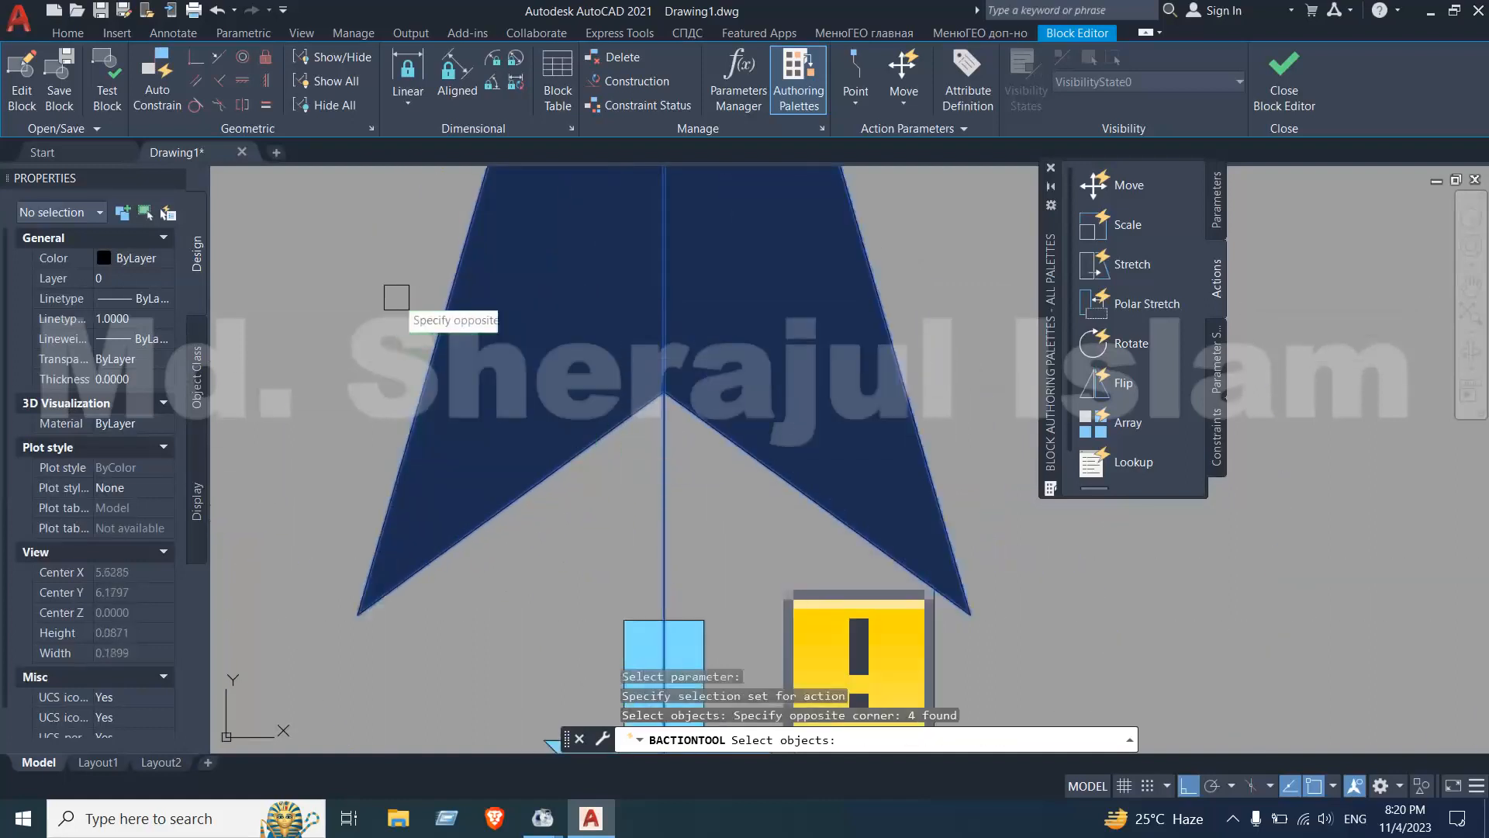
left_click(747, 479)
left_click(708, 355)
scroll(707, 353, "down", 6)
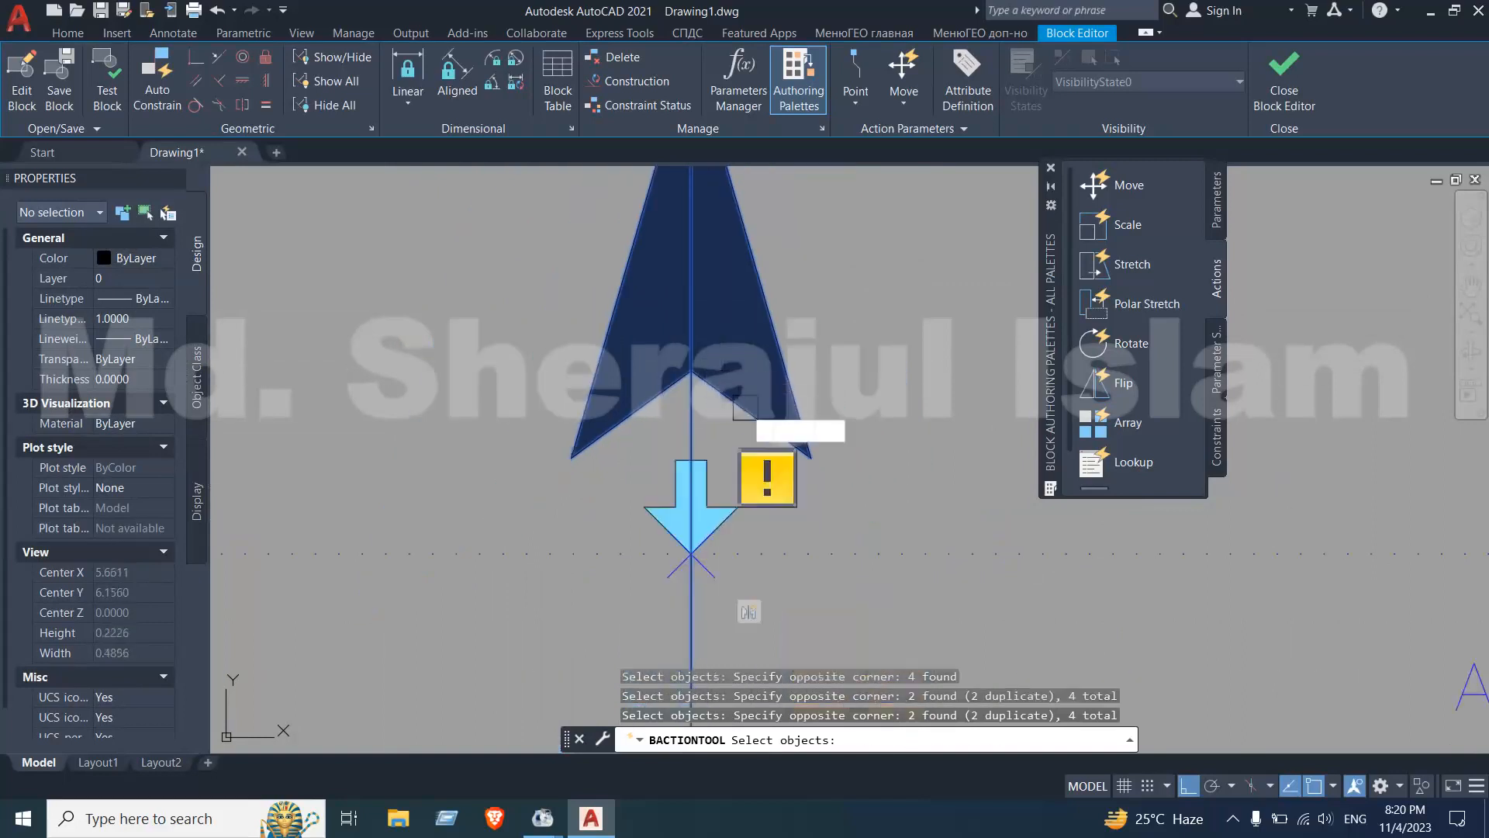
key("Return")
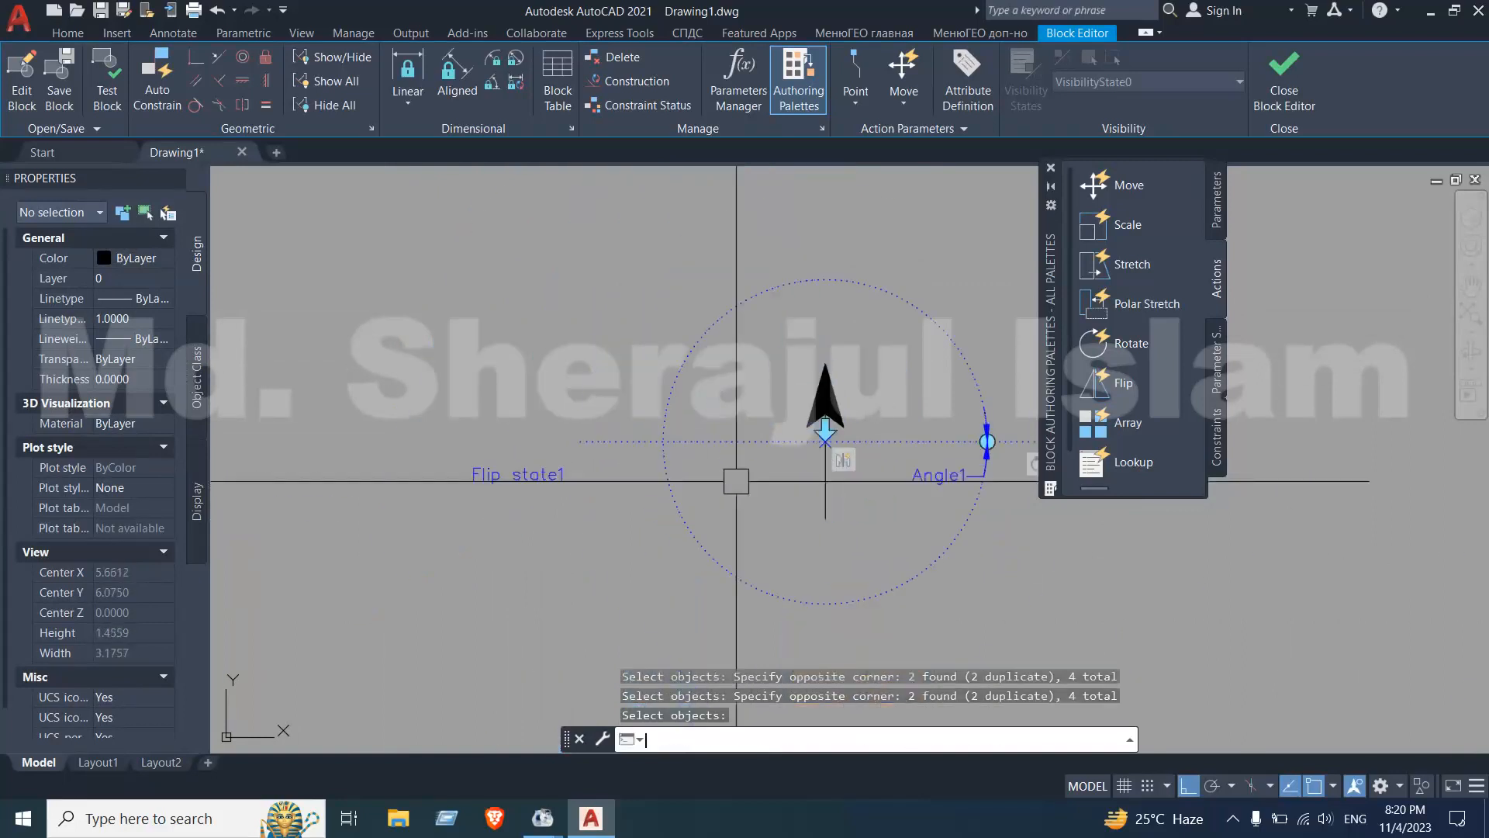
Close the Block Editor and save the changes to the block "di"
middle_click_drag(778, 487, 706, 479)
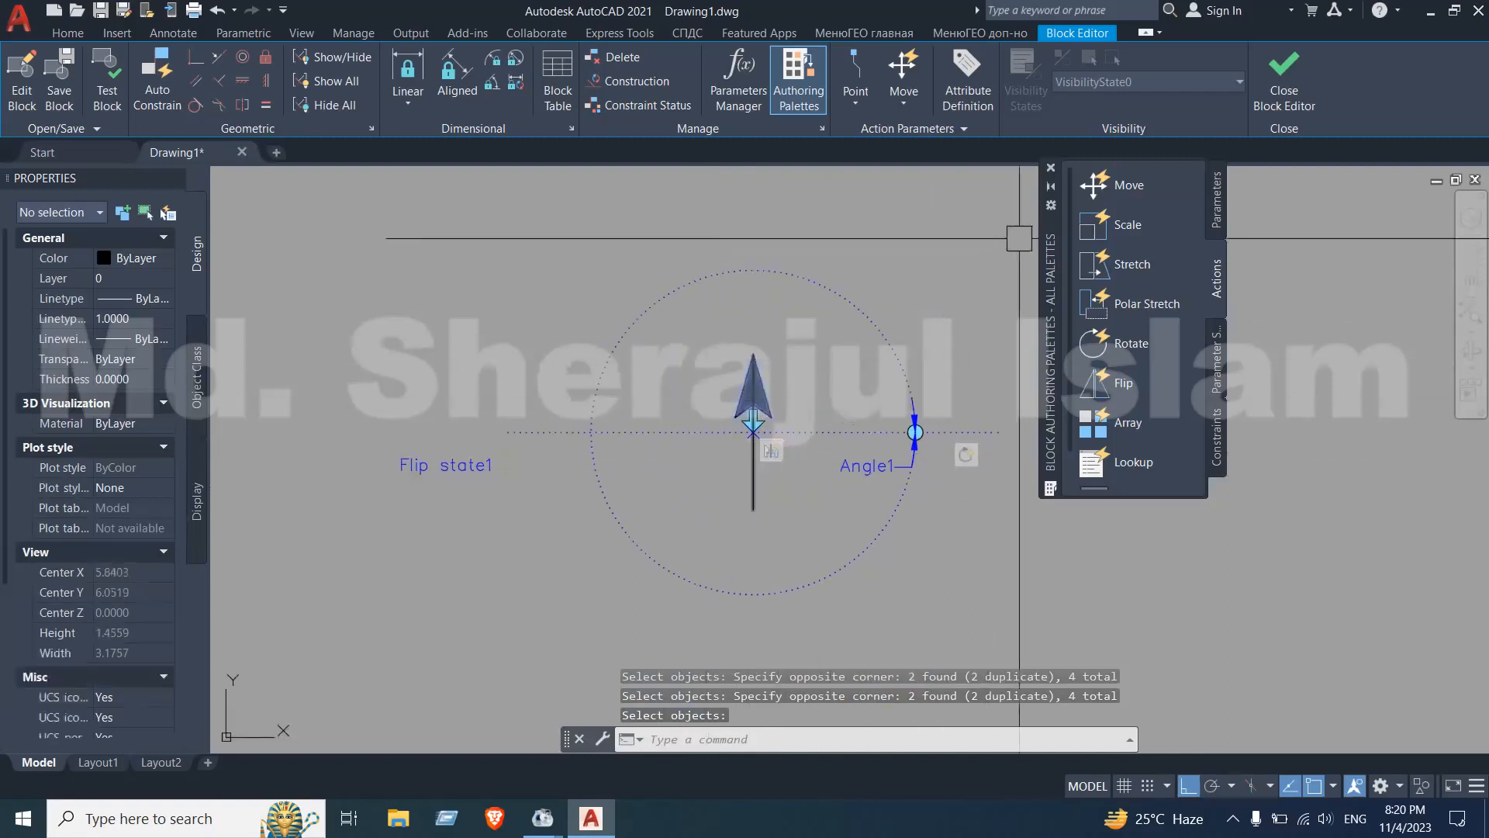
left_click(1284, 80)
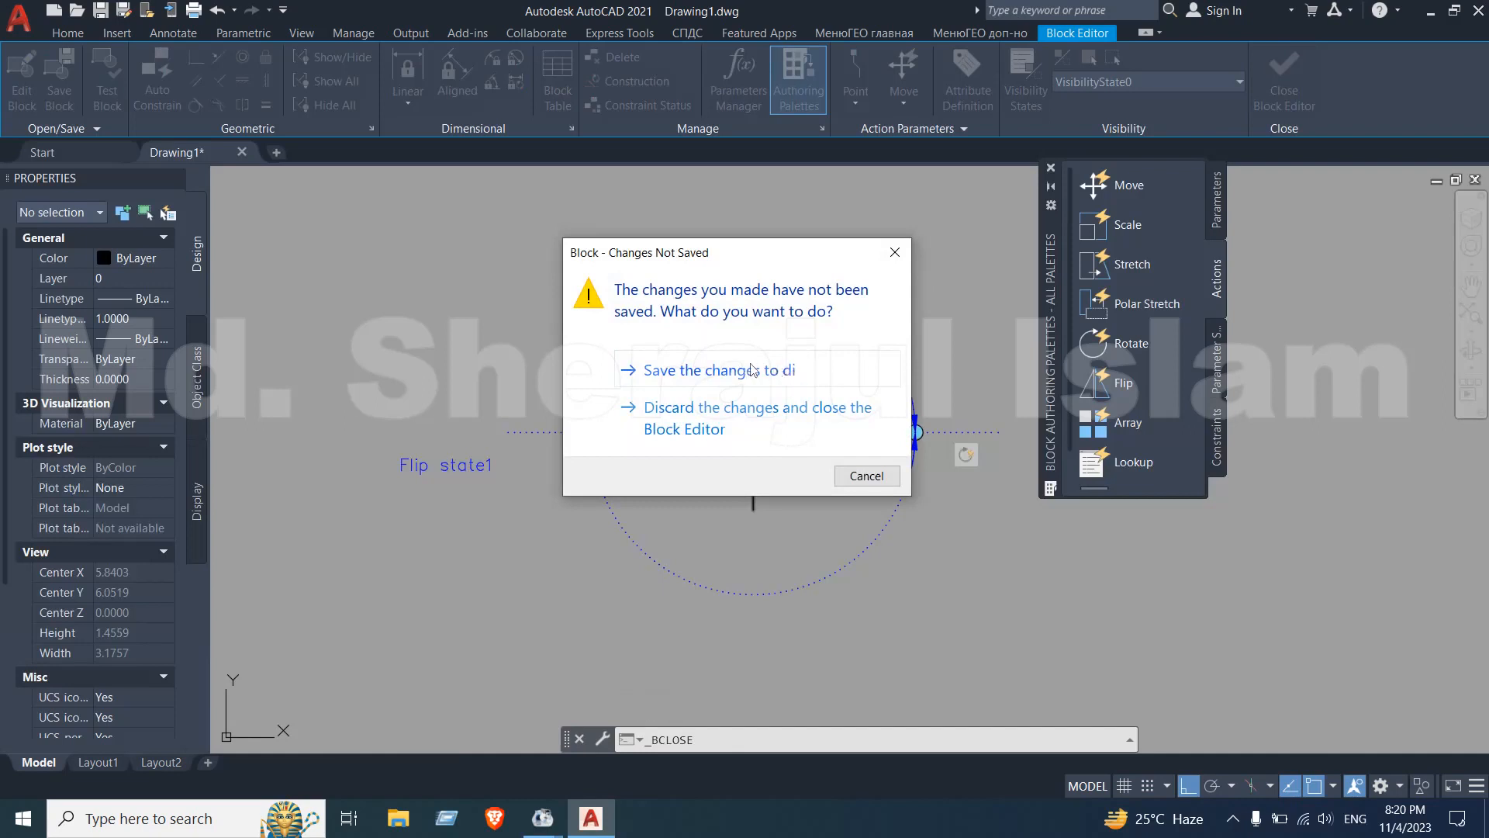
left_click(693, 372)
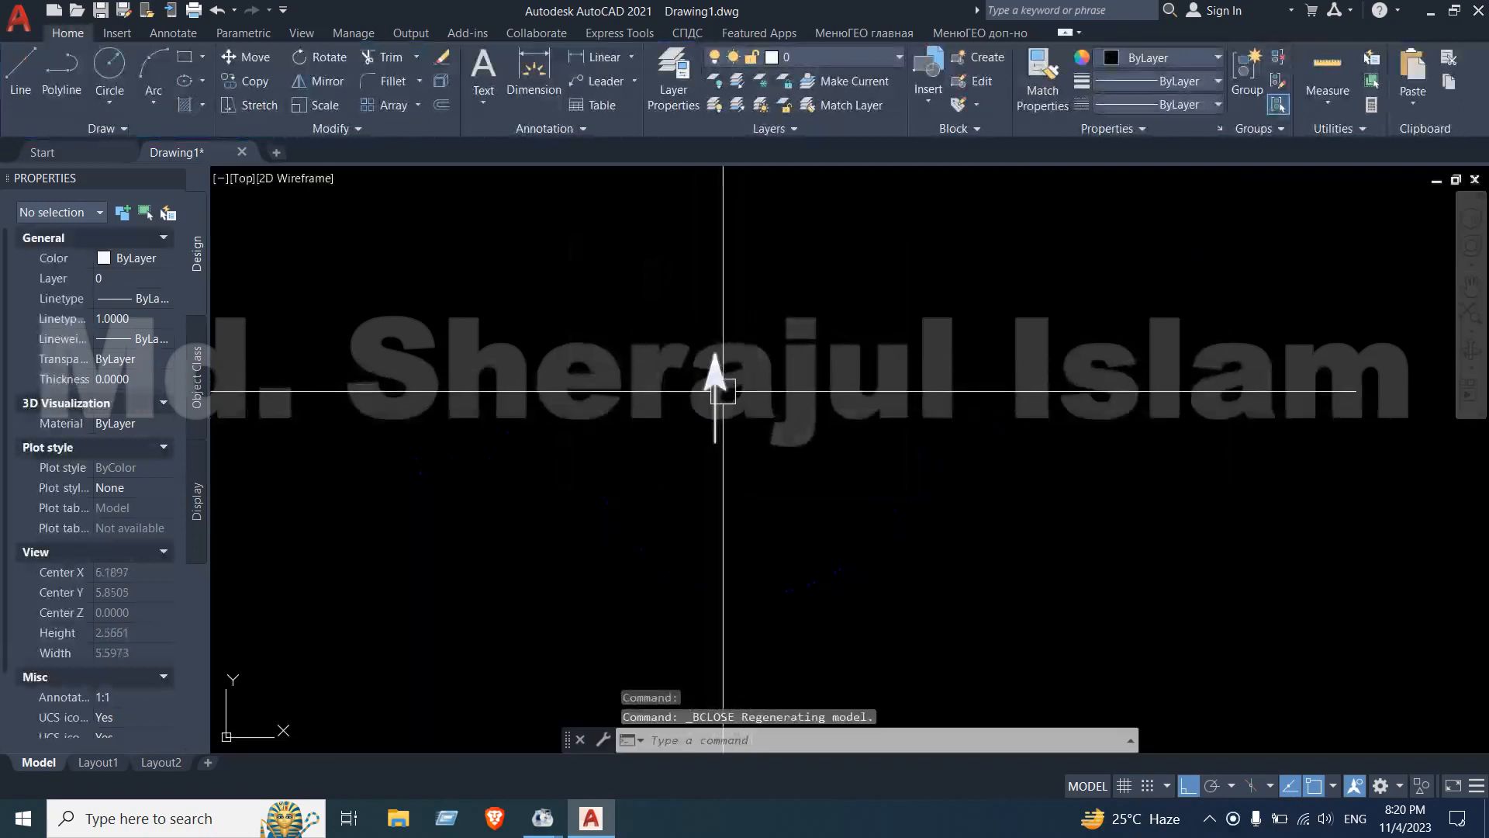
Flip the arrow block with its flip grip so that it points down, and clear the selection
left_click(723, 391)
scroll(724, 393, "up", 5)
left_click(664, 419)
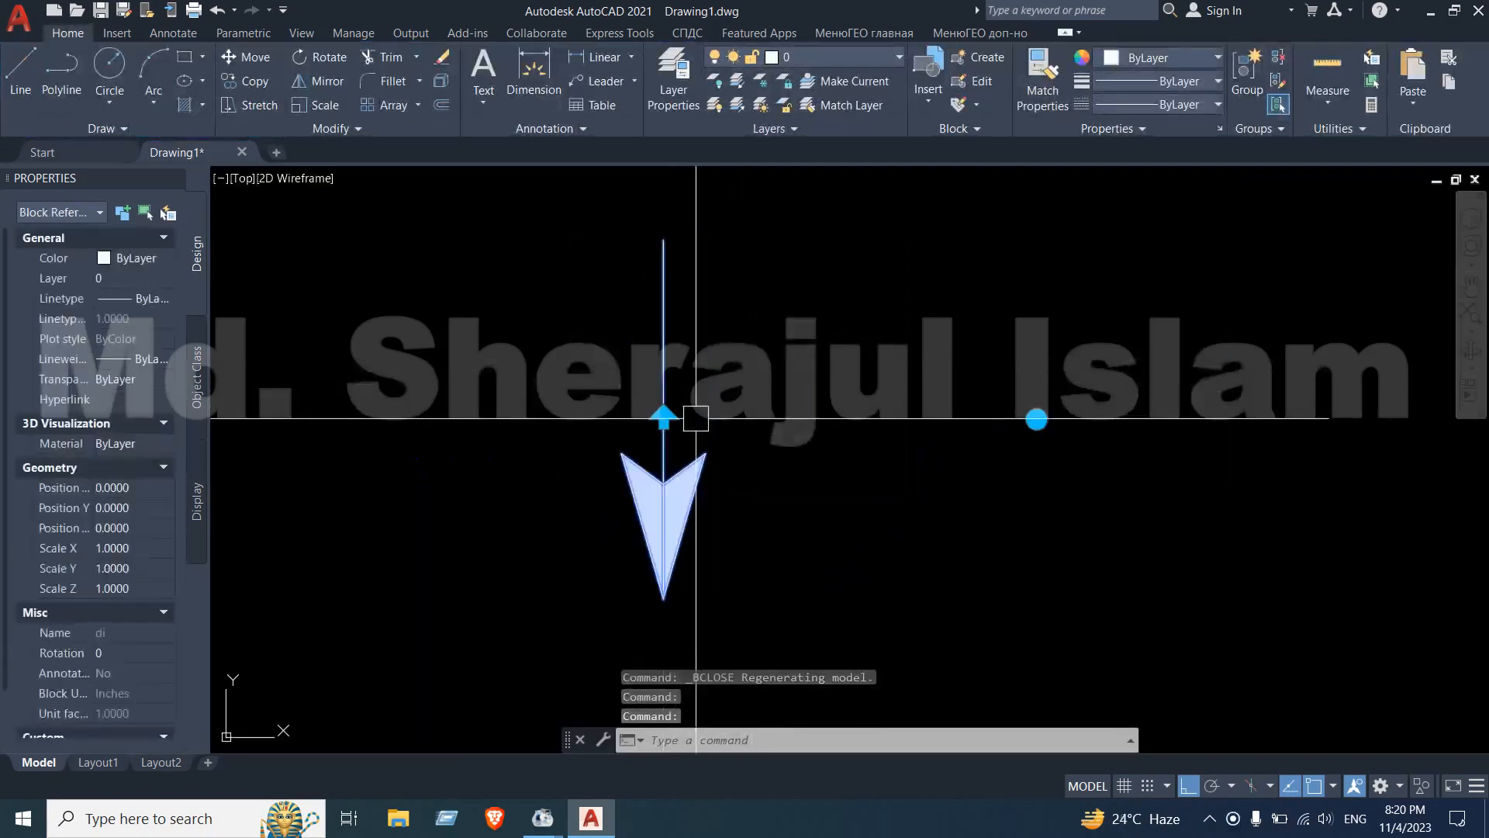
scroll(750, 425, "down", 4)
left_click(717, 423)
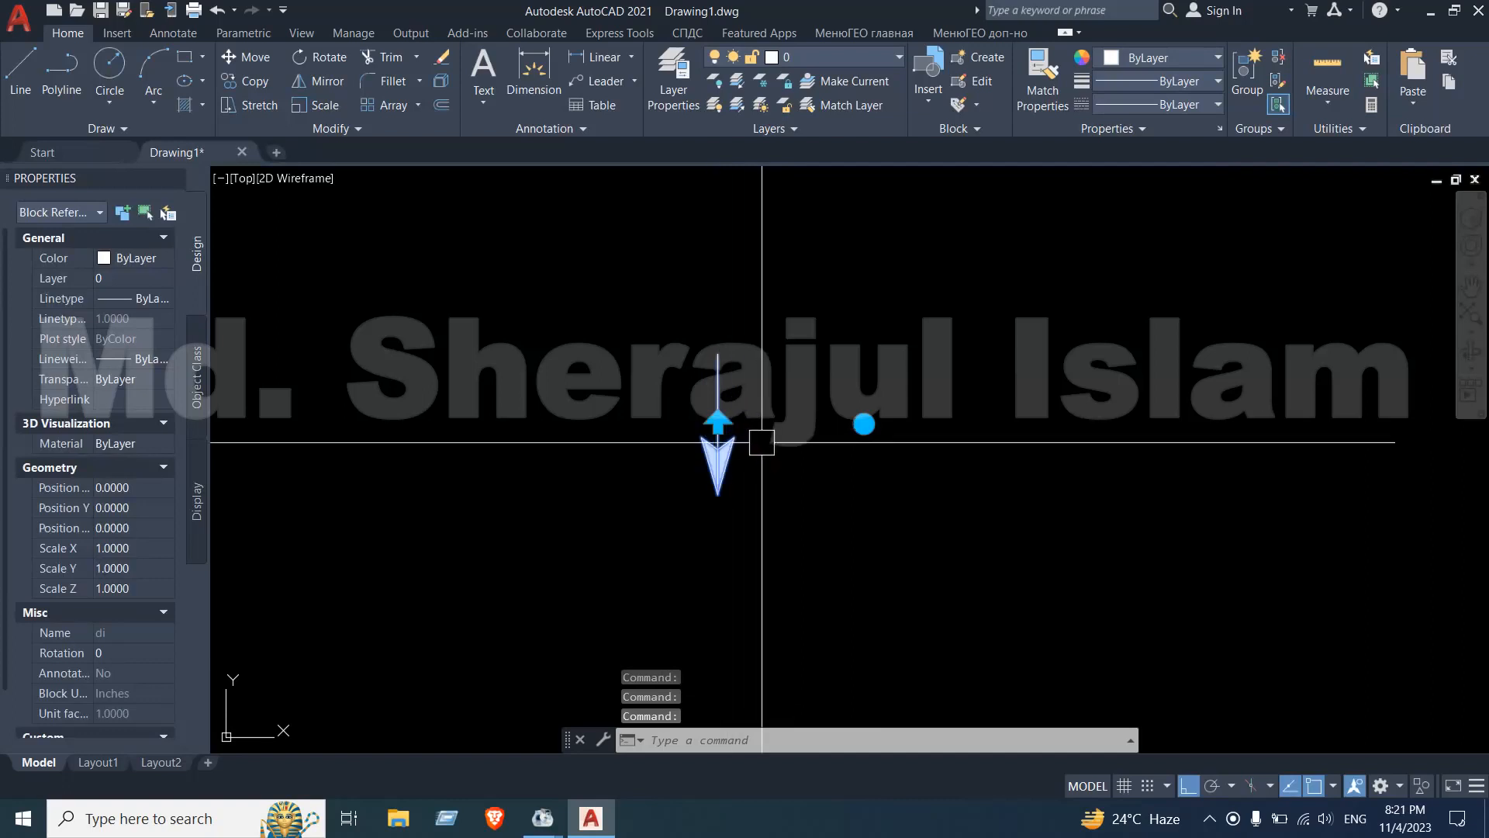
key("Escape")
Rotate the arrow block to 270° about the tail end of its shaft so that it points left
left_click(752, 423)
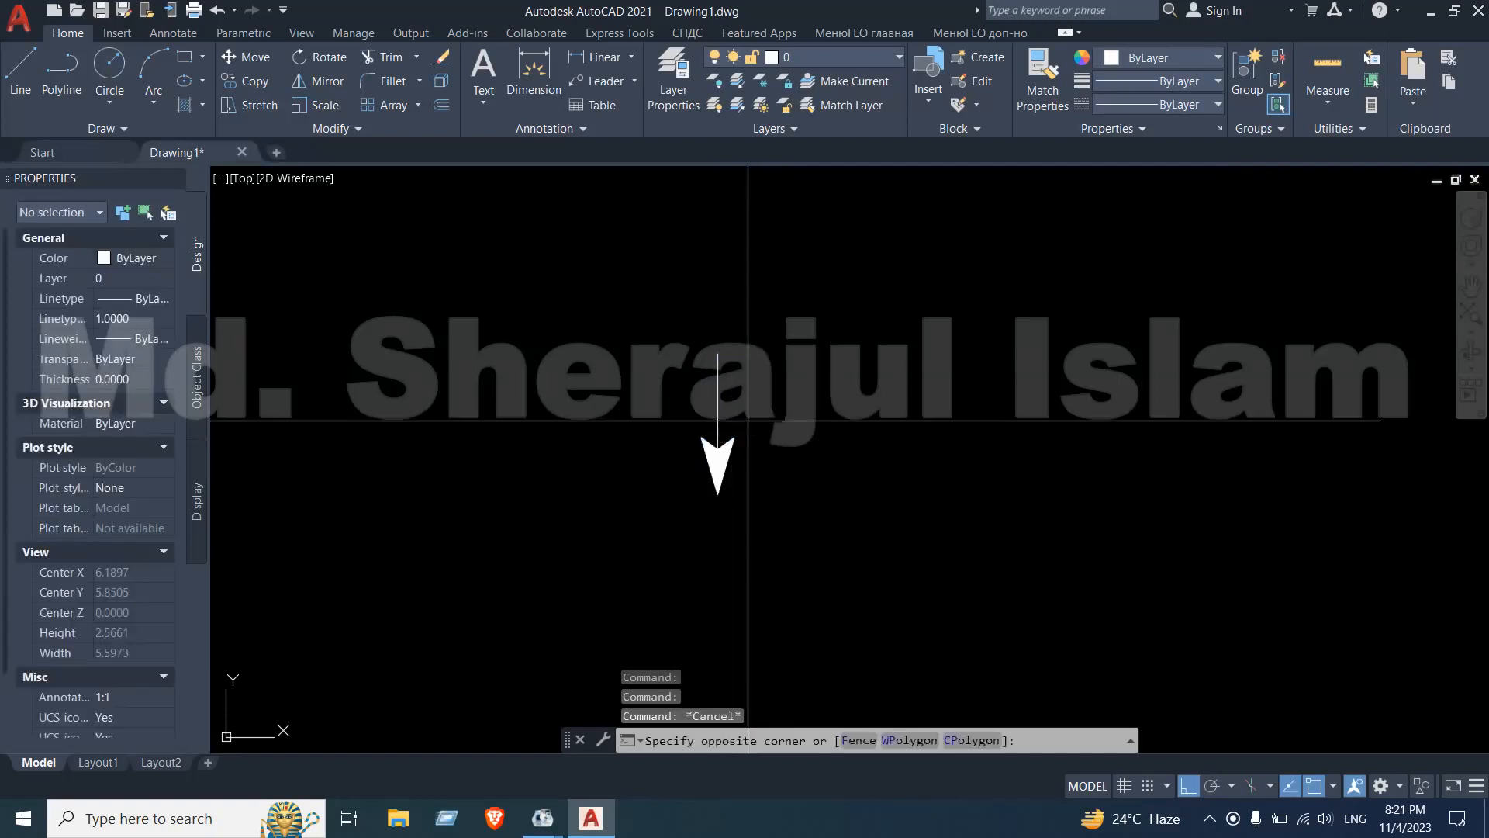
left_click(648, 482)
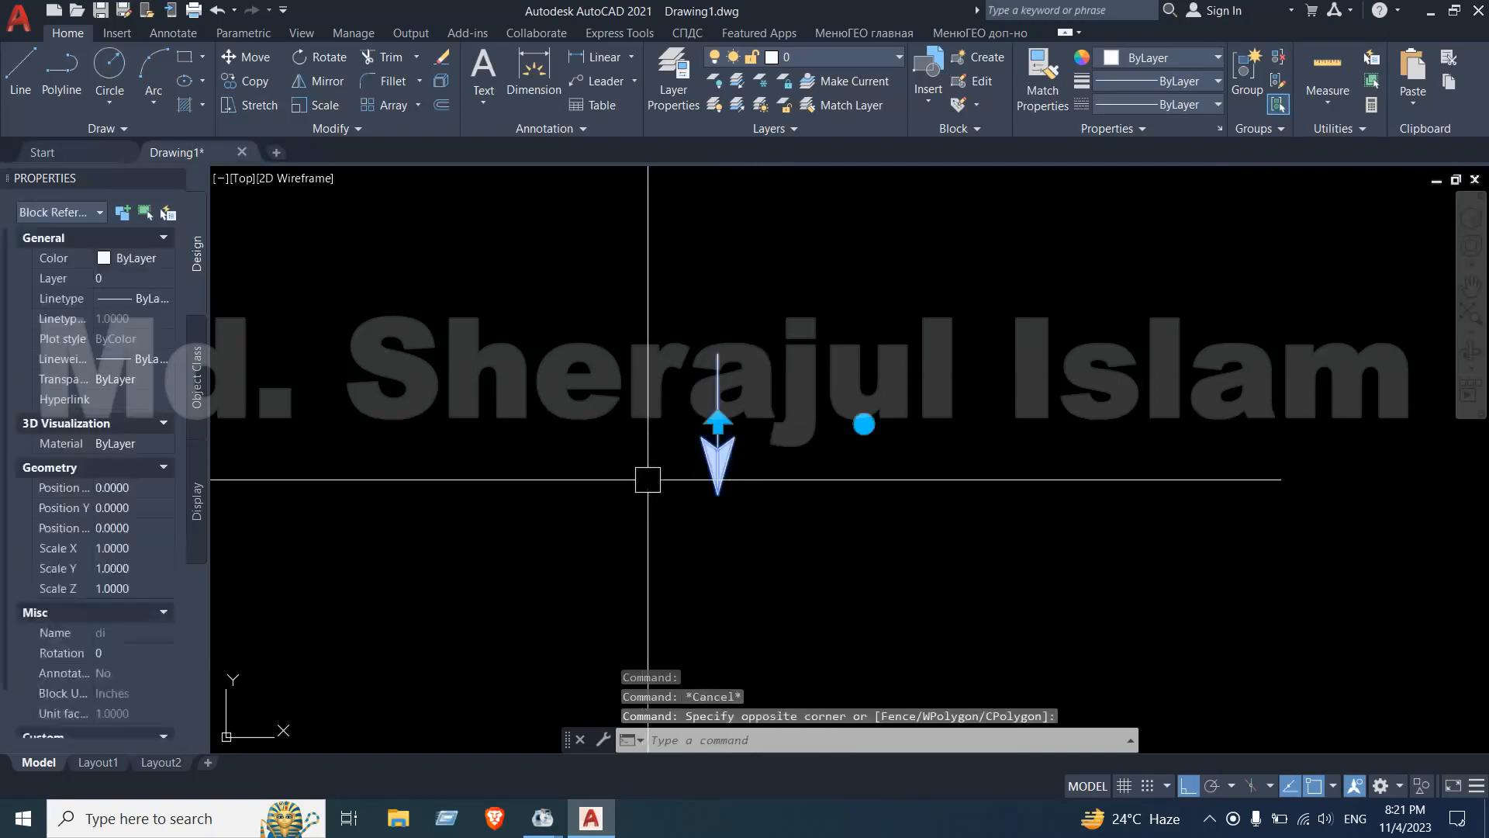
left_click(326, 58)
left_click(717, 354)
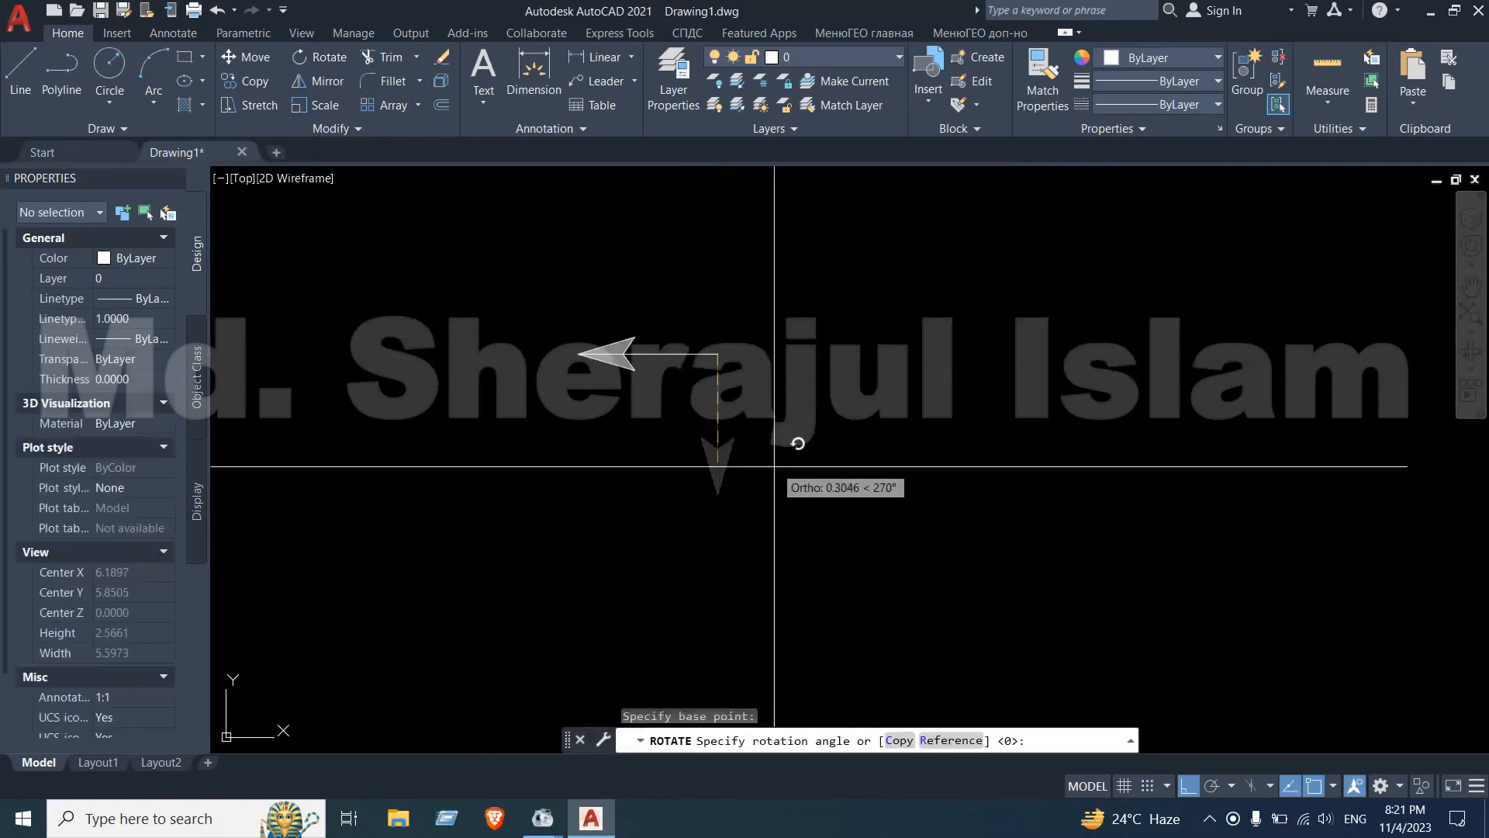
left_click(795, 445)
Flip the left-pointing arrow block with its flip grip so that it points right
left_click(701, 341)
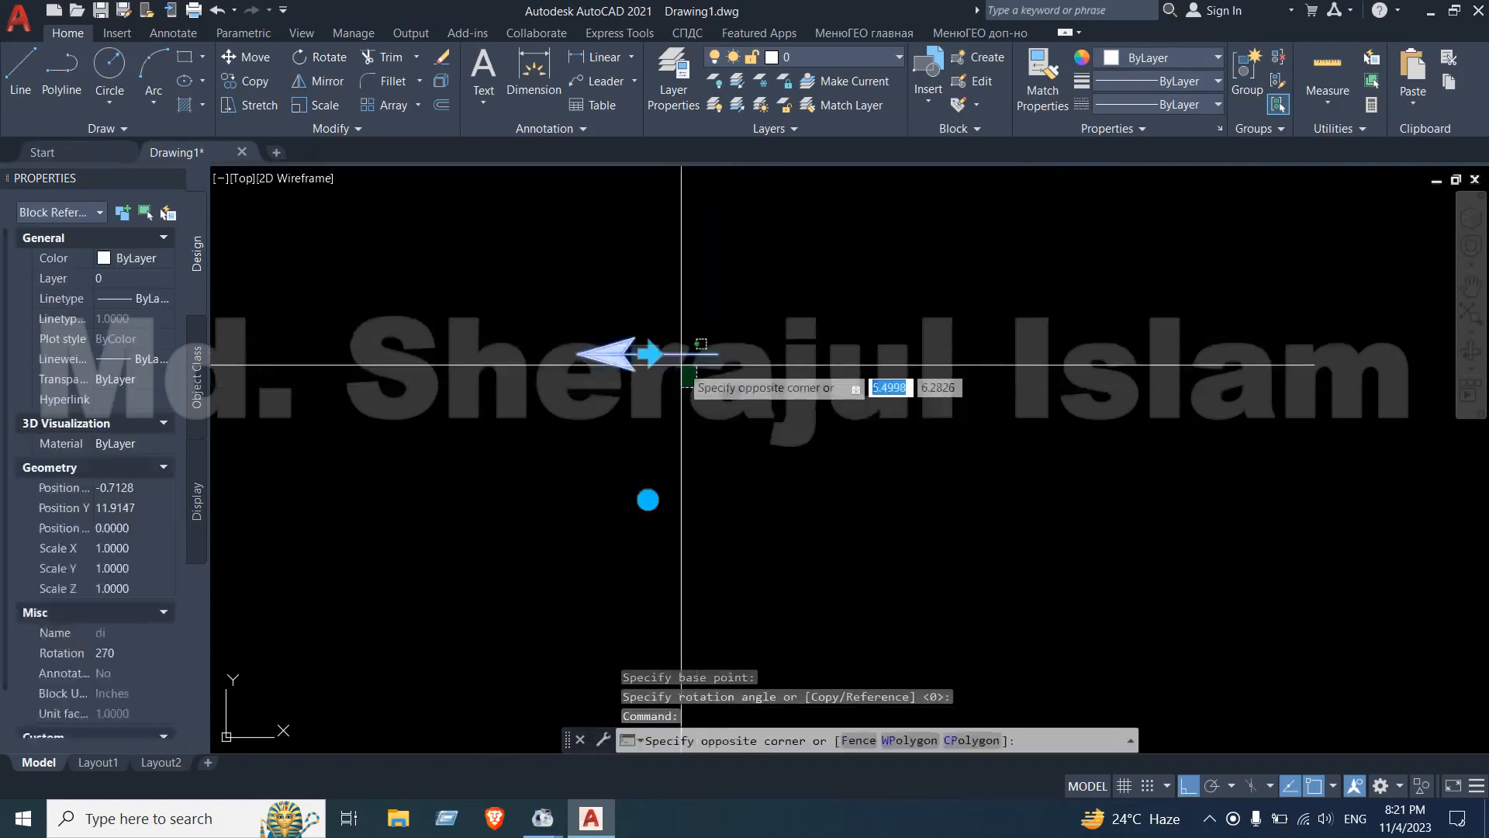
left_click(700, 411)
left_click(648, 353)
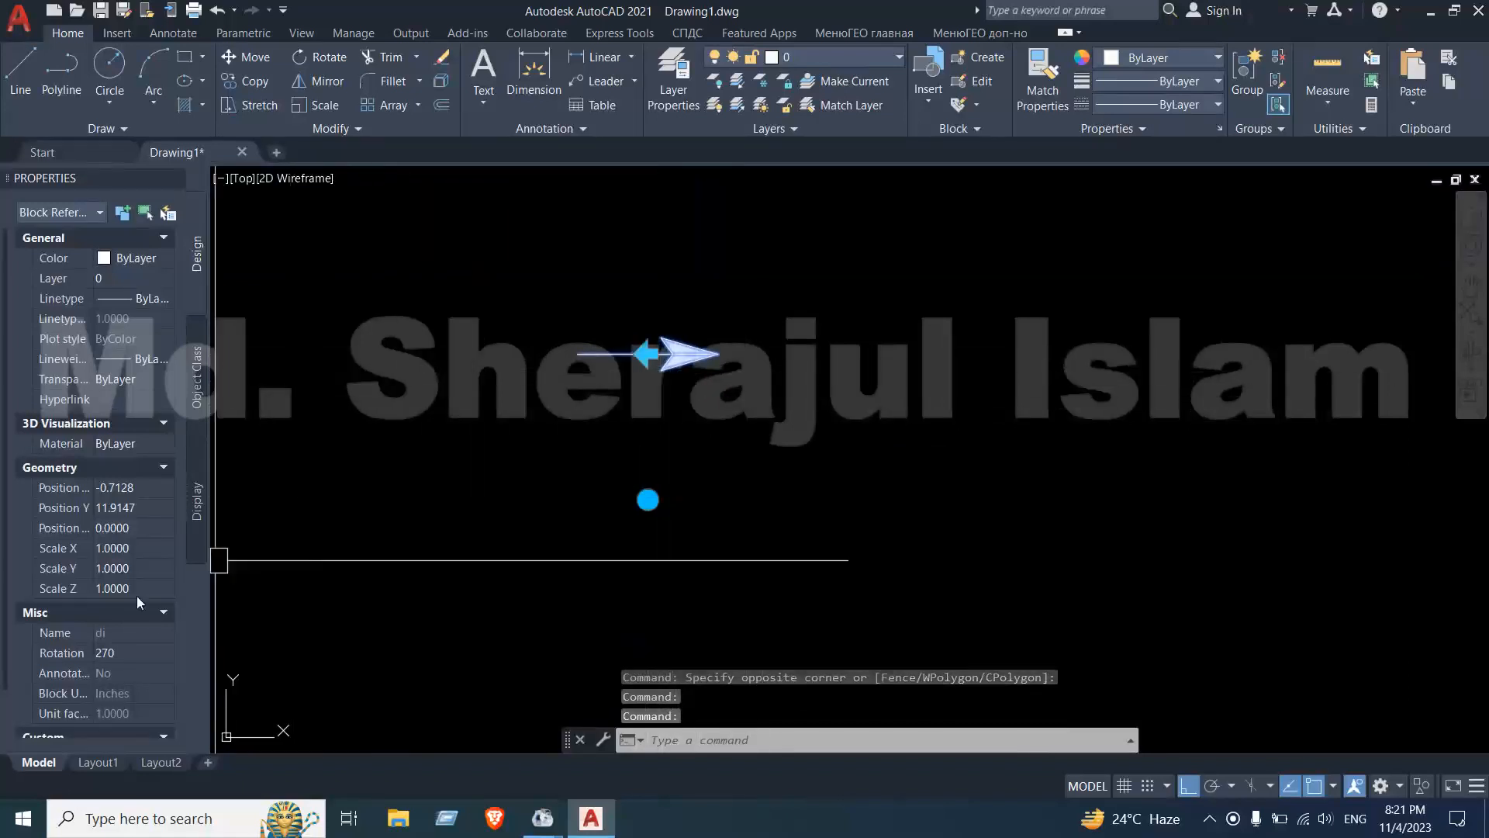
Try to turn the arrow block by setting its Rotation property to 90
left_click(78, 654)
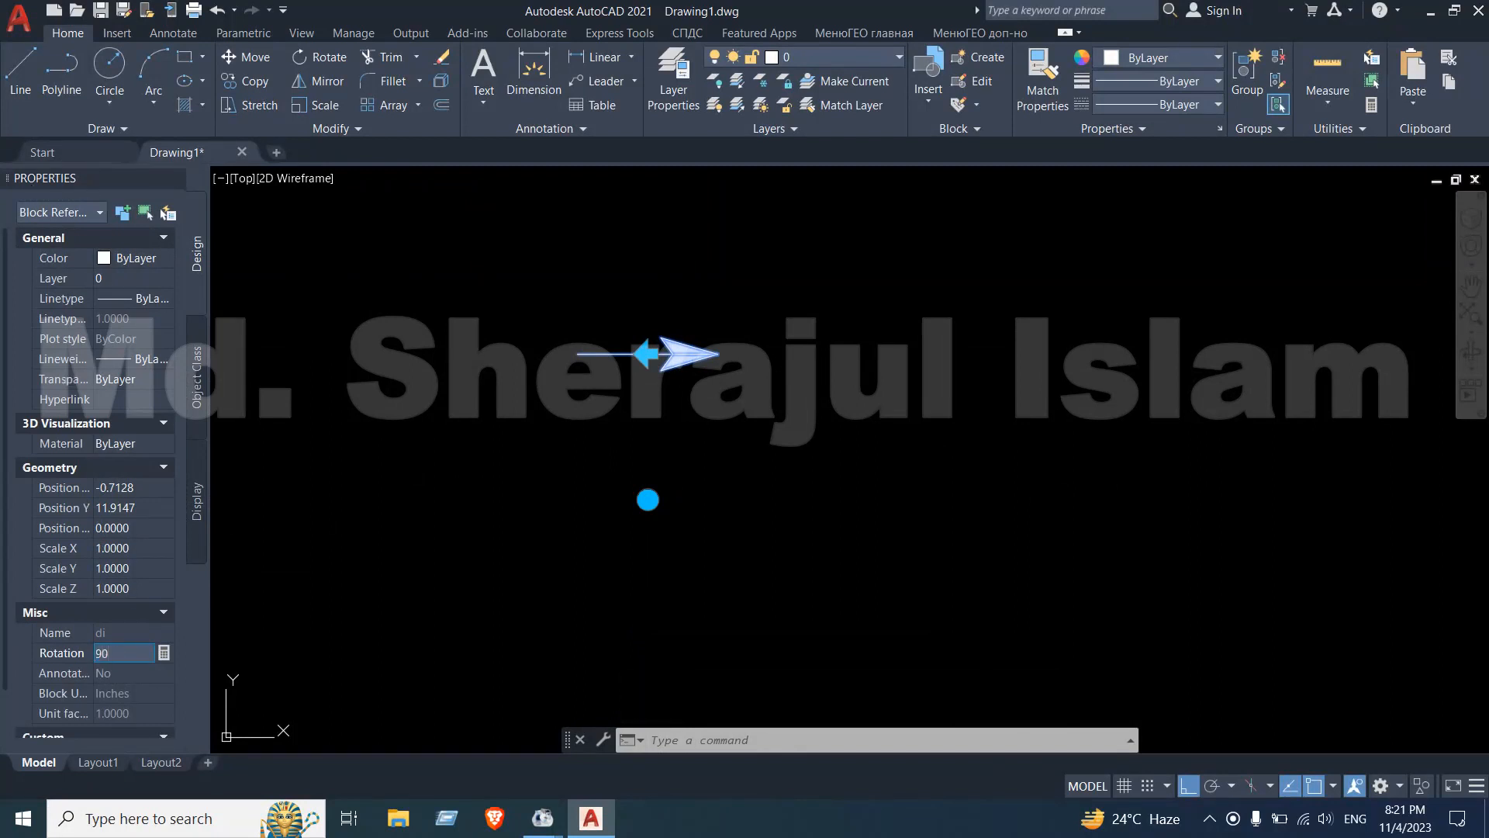
key("Return")
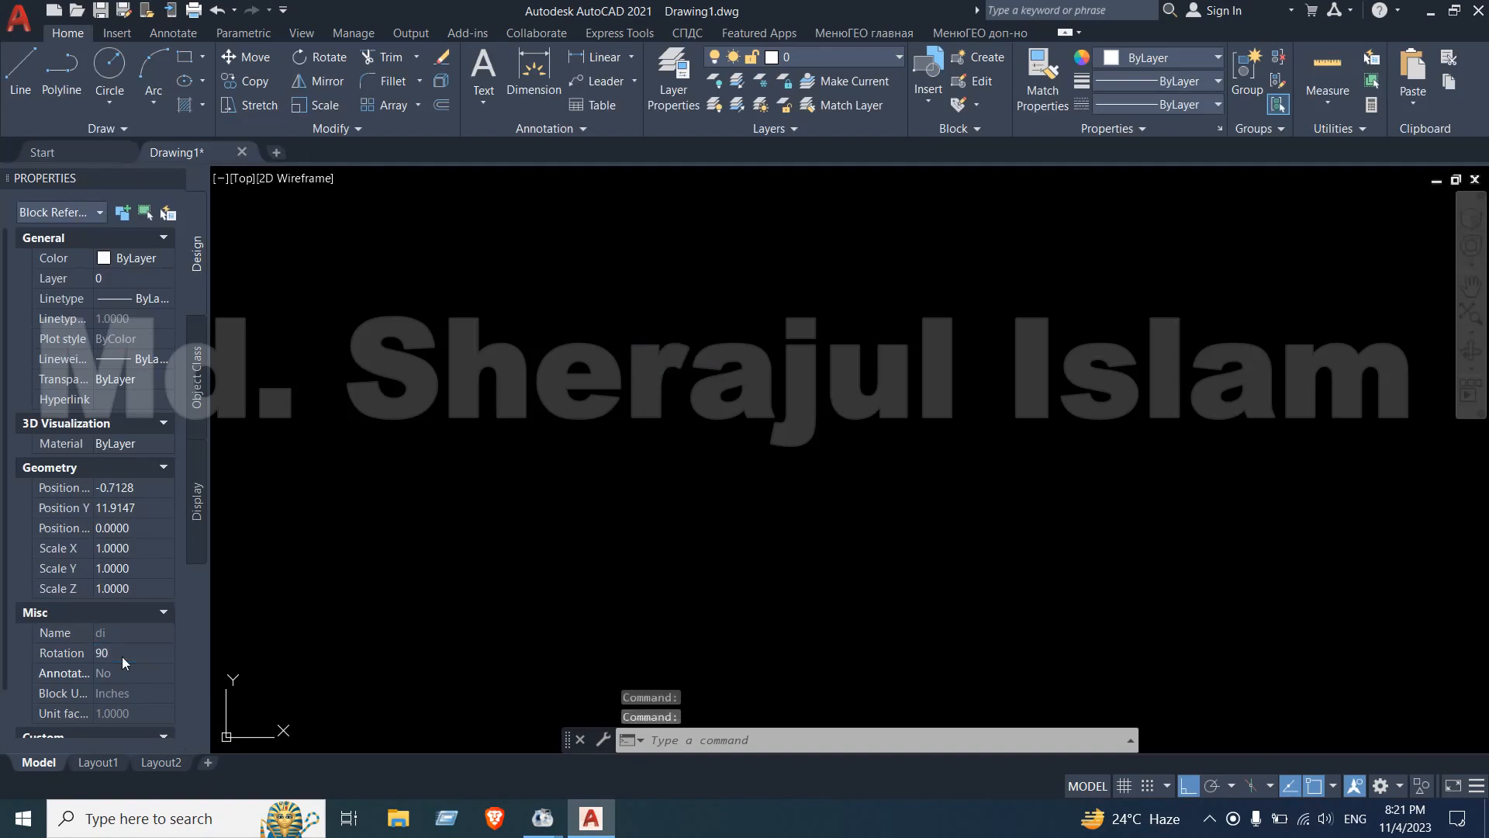
scroll(604, 492, "down", 4)
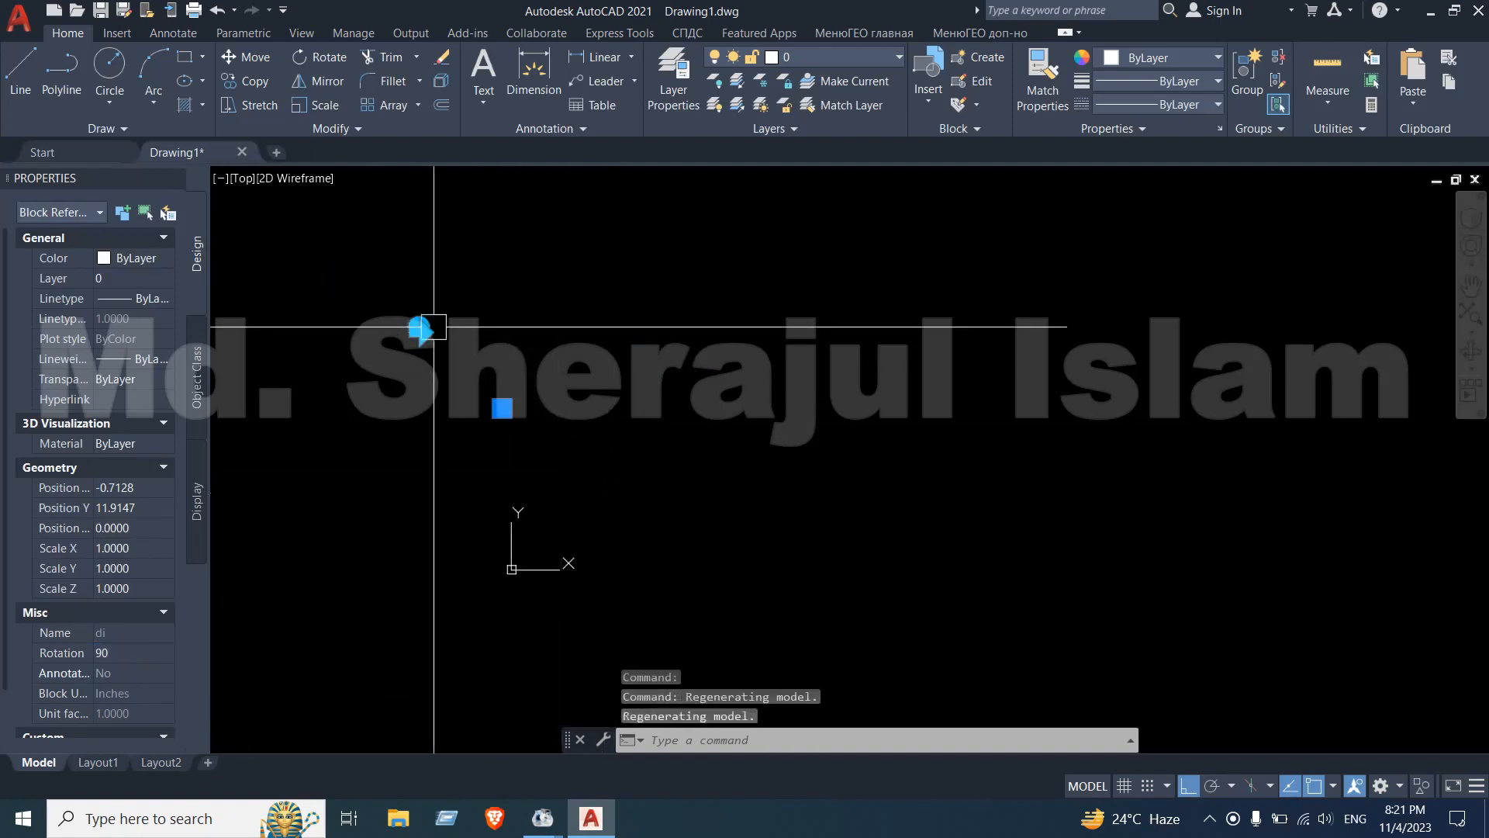
scroll(442, 329, "up", 5)
scroll(508, 385, "down", 5)
scroll(495, 364, "up", 5)
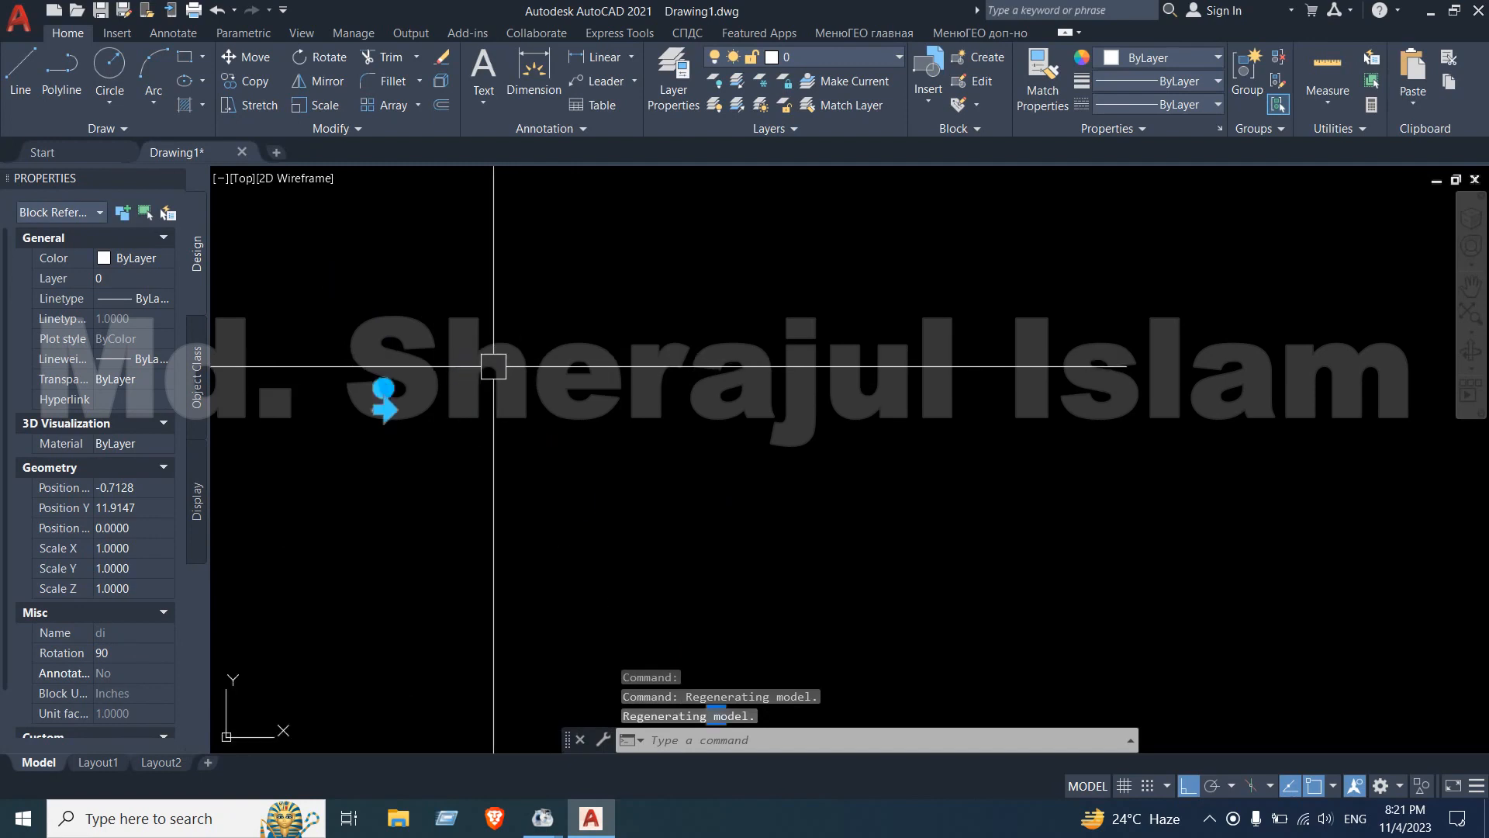
Undo the last change to the arrow block's Rotation property
key("ctrl+z")
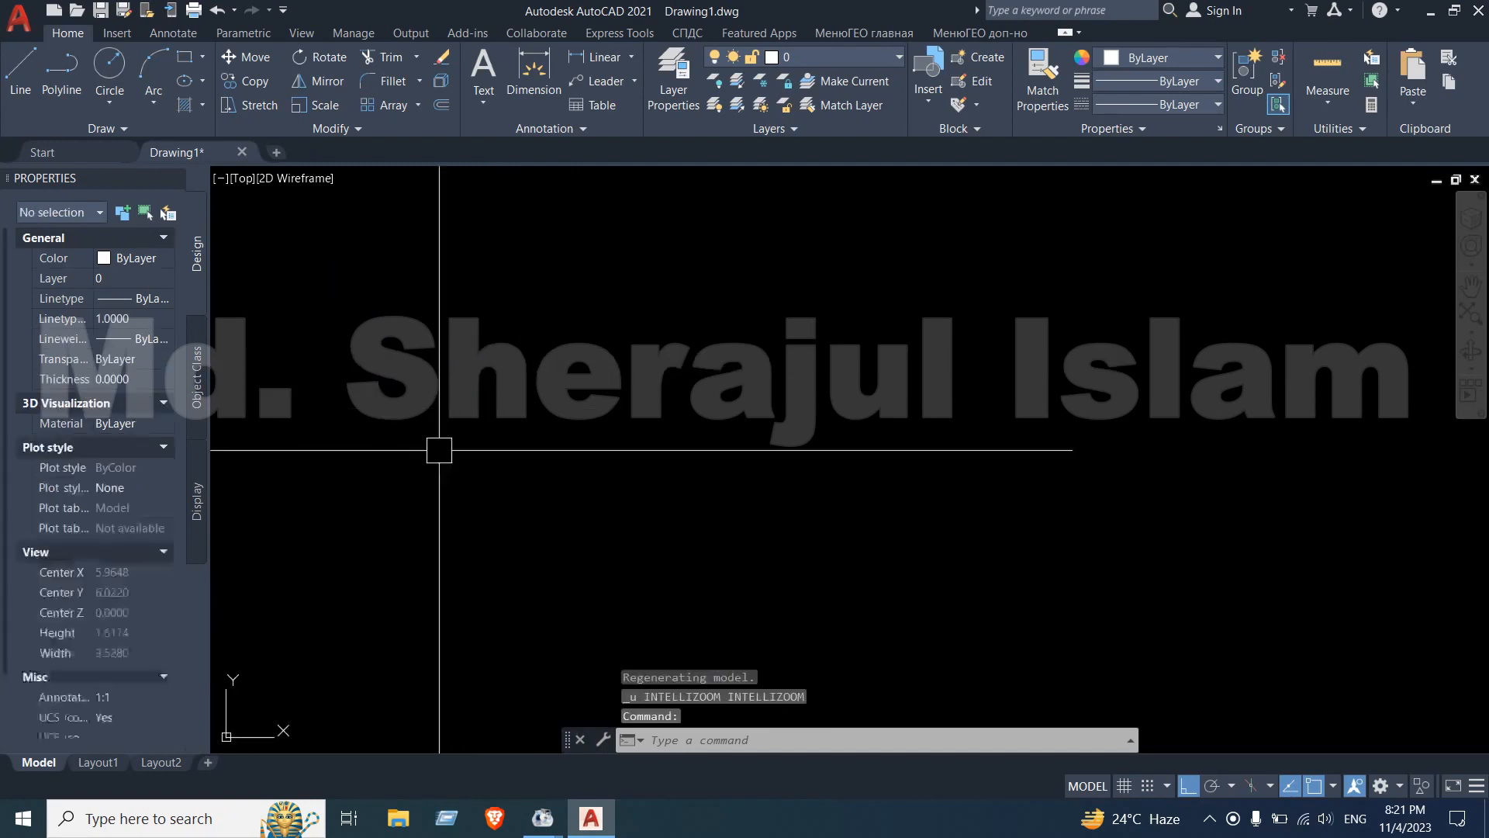
scroll(525, 396, "down", 5)
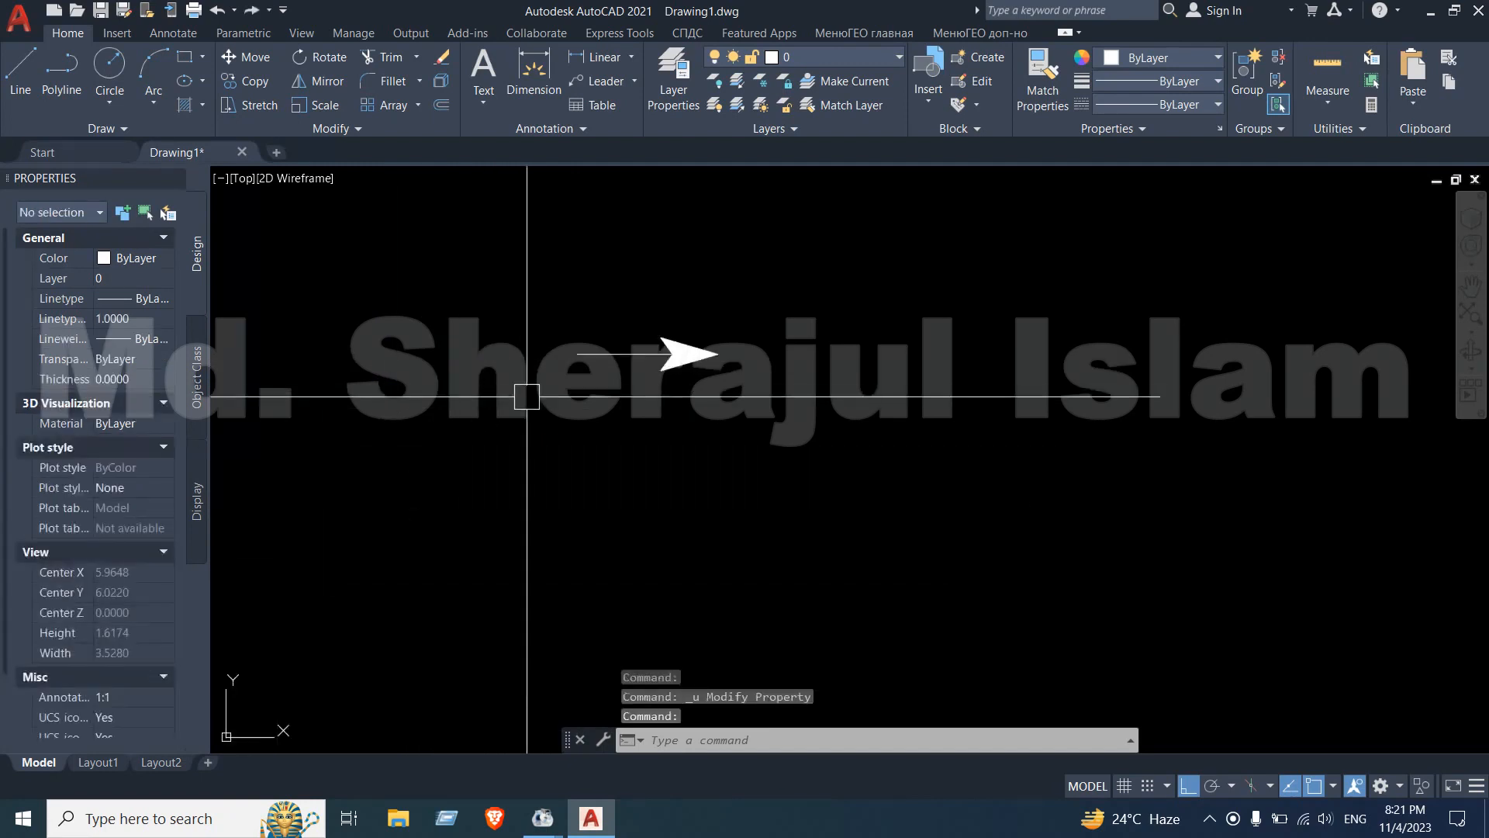
scroll(632, 418, "up", 5)
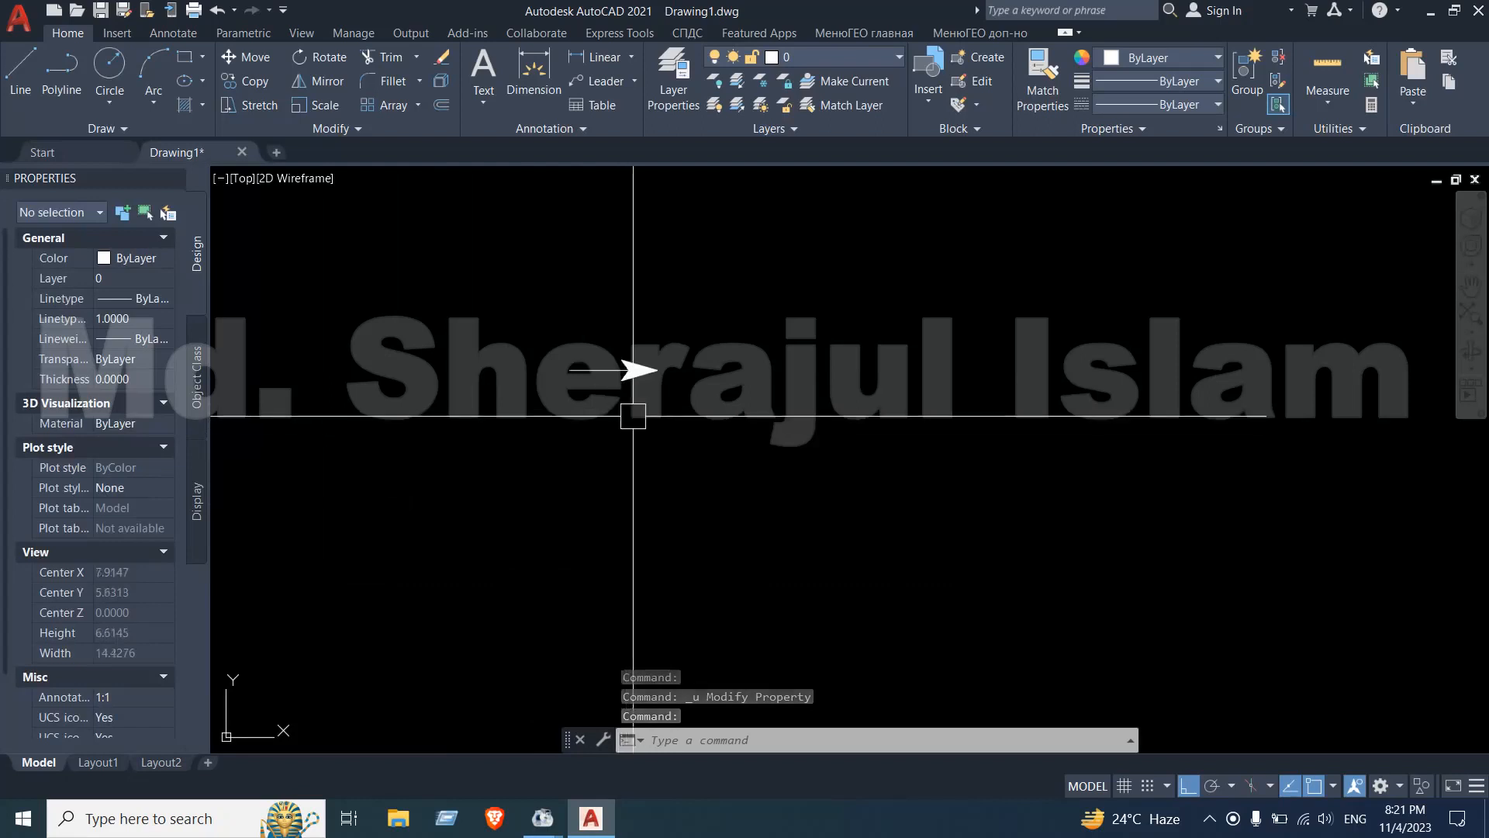
scroll(134, 552, "down", 2)
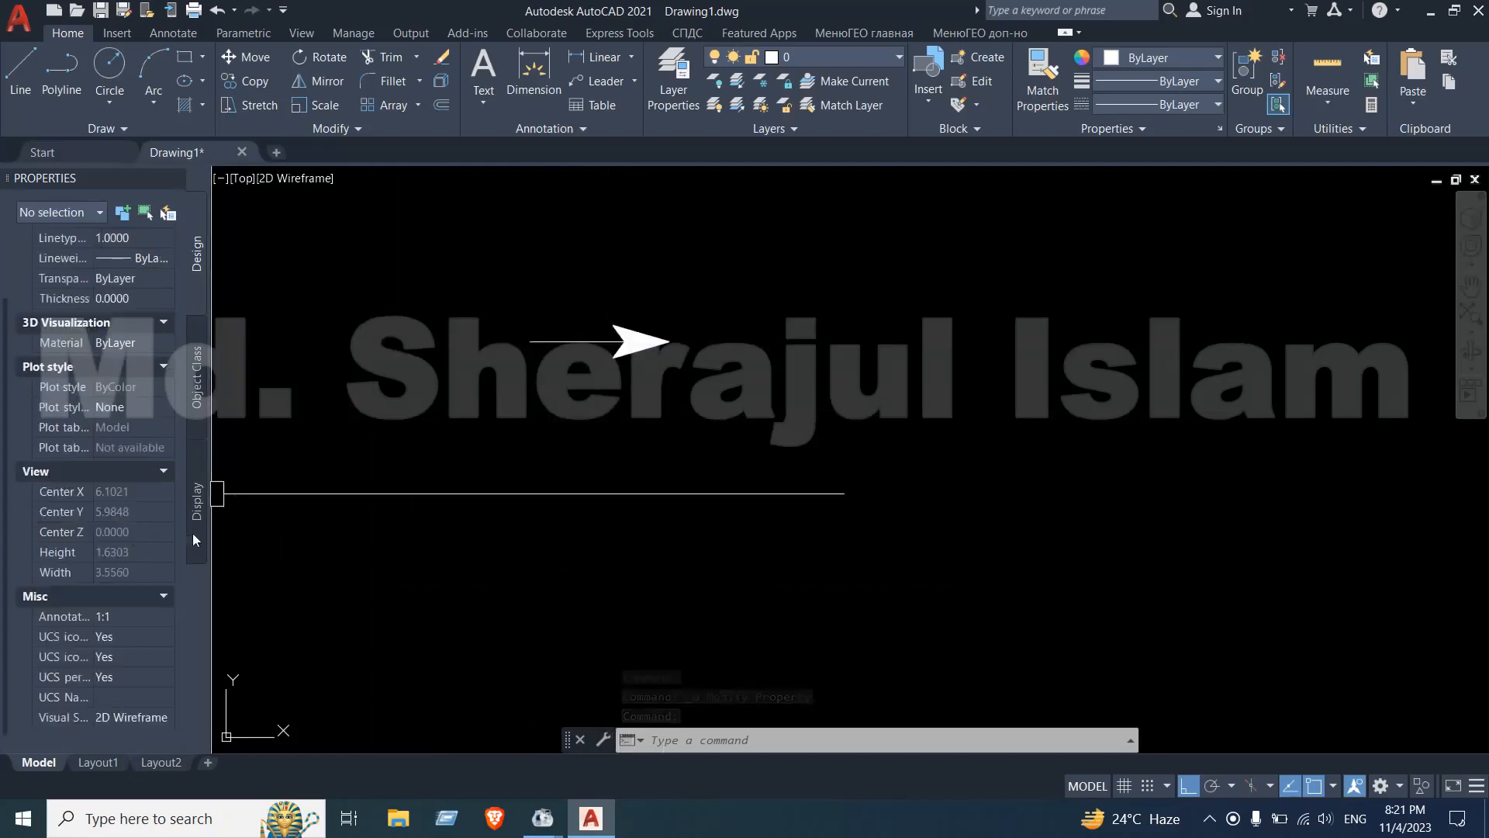
left_click(633, 326)
left_click(678, 289)
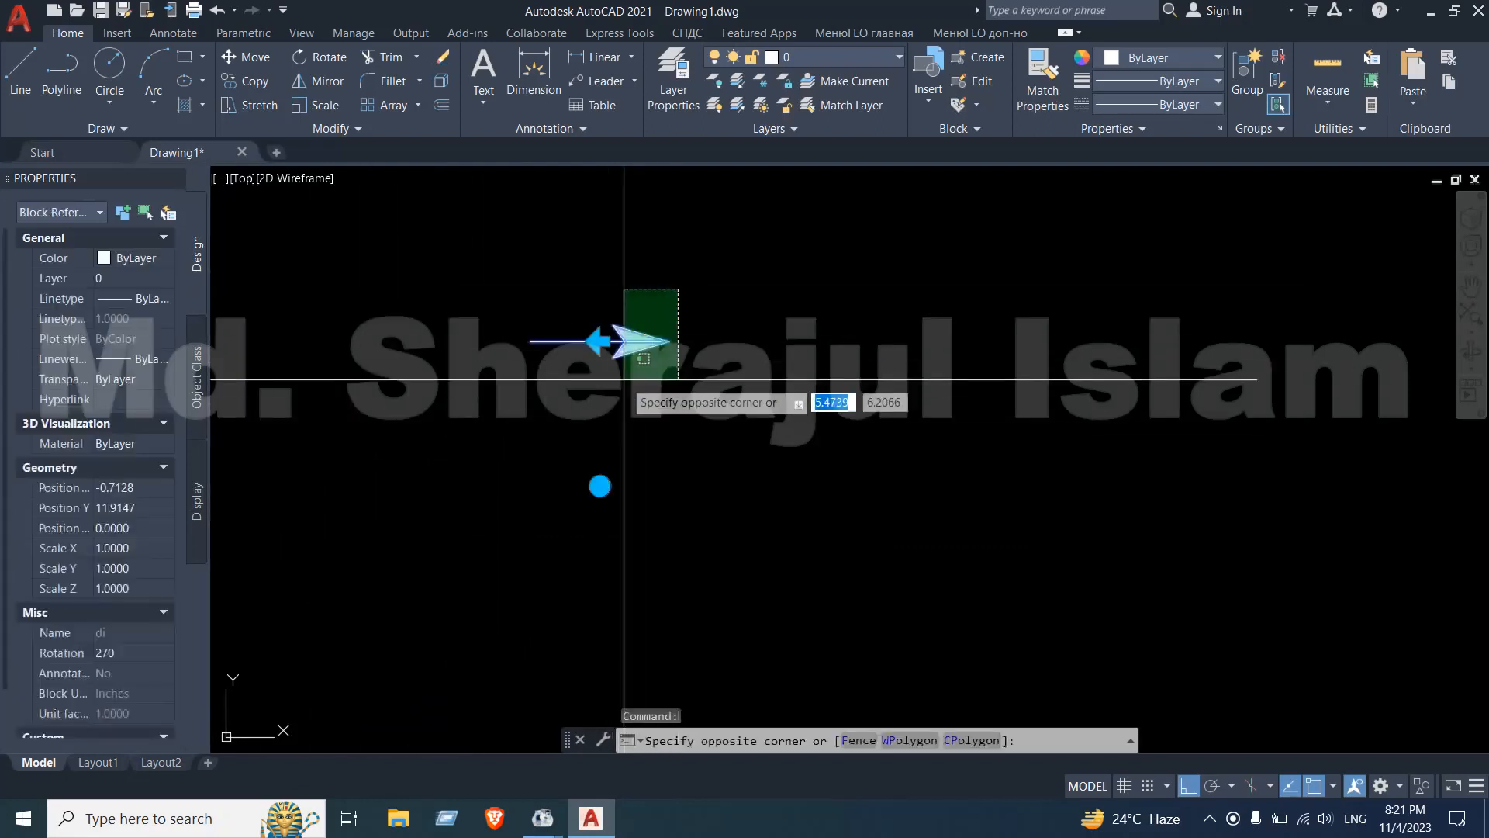
left_click(624, 382)
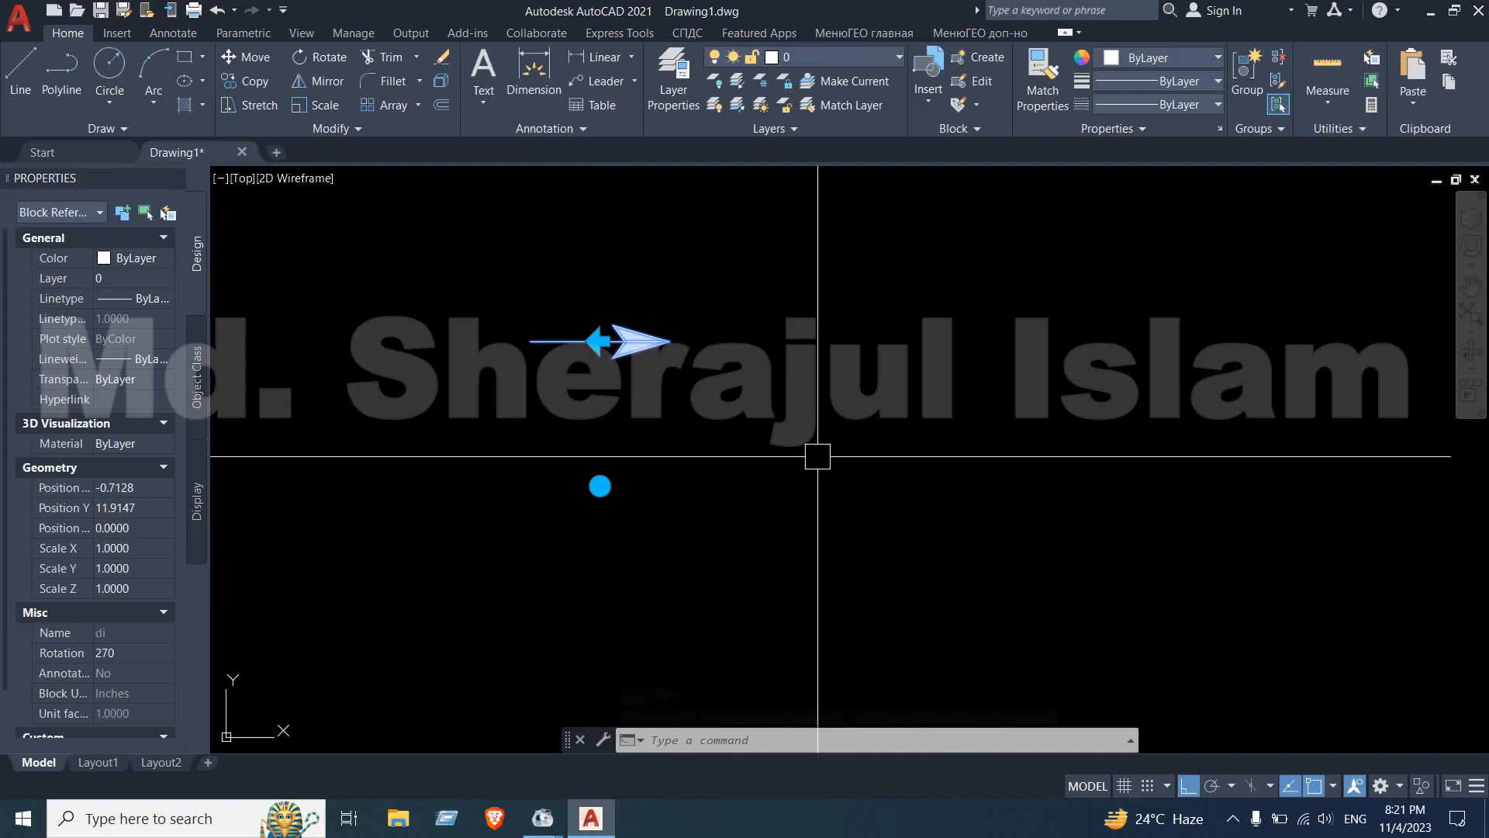
key("Escape")
Rotate the right-pointing arrow block by 270° about the tail end of its shaft so that it points down
left_click(731, 289)
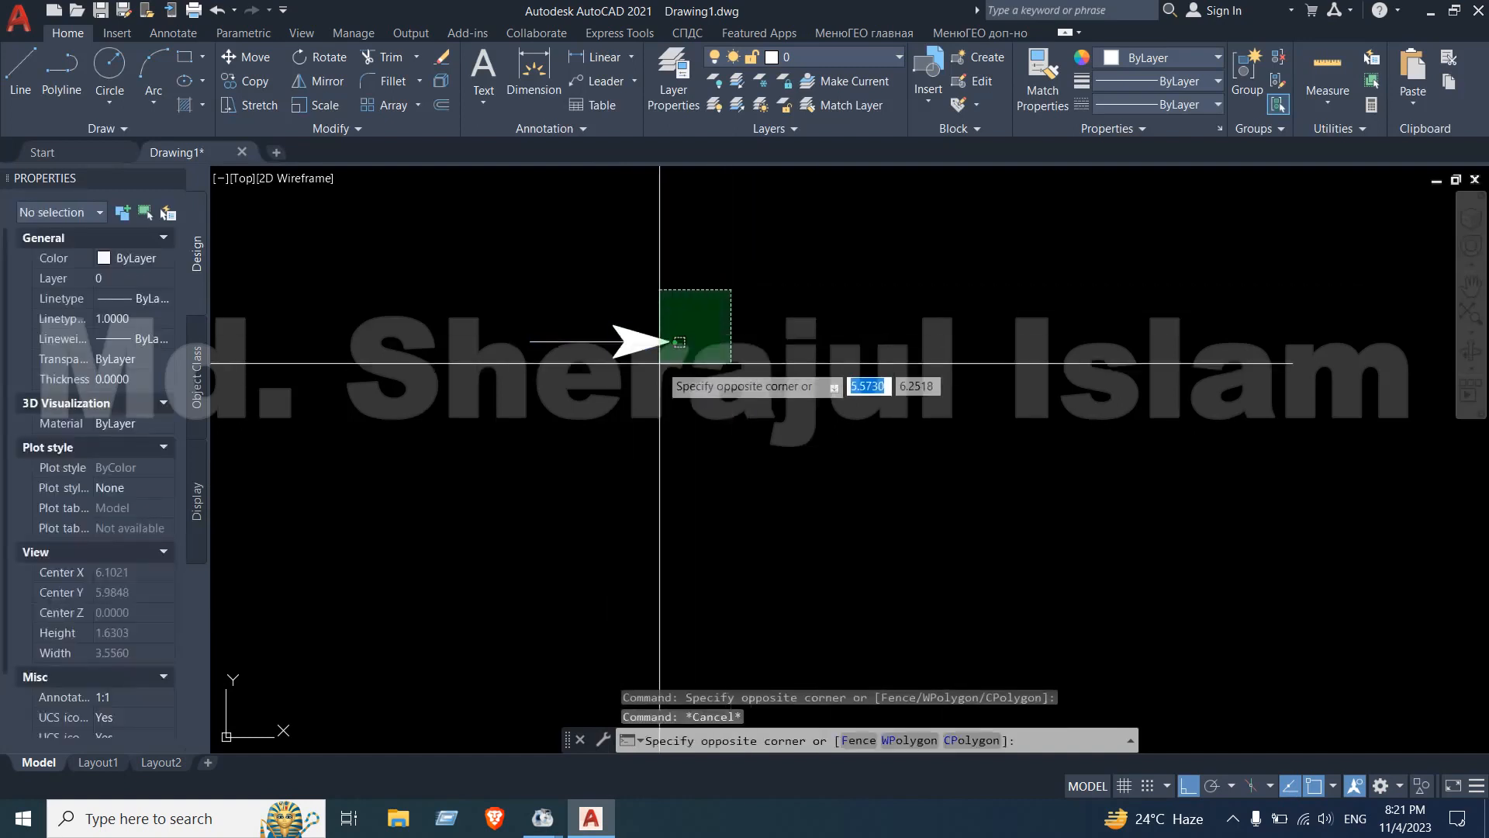
left_click(660, 363)
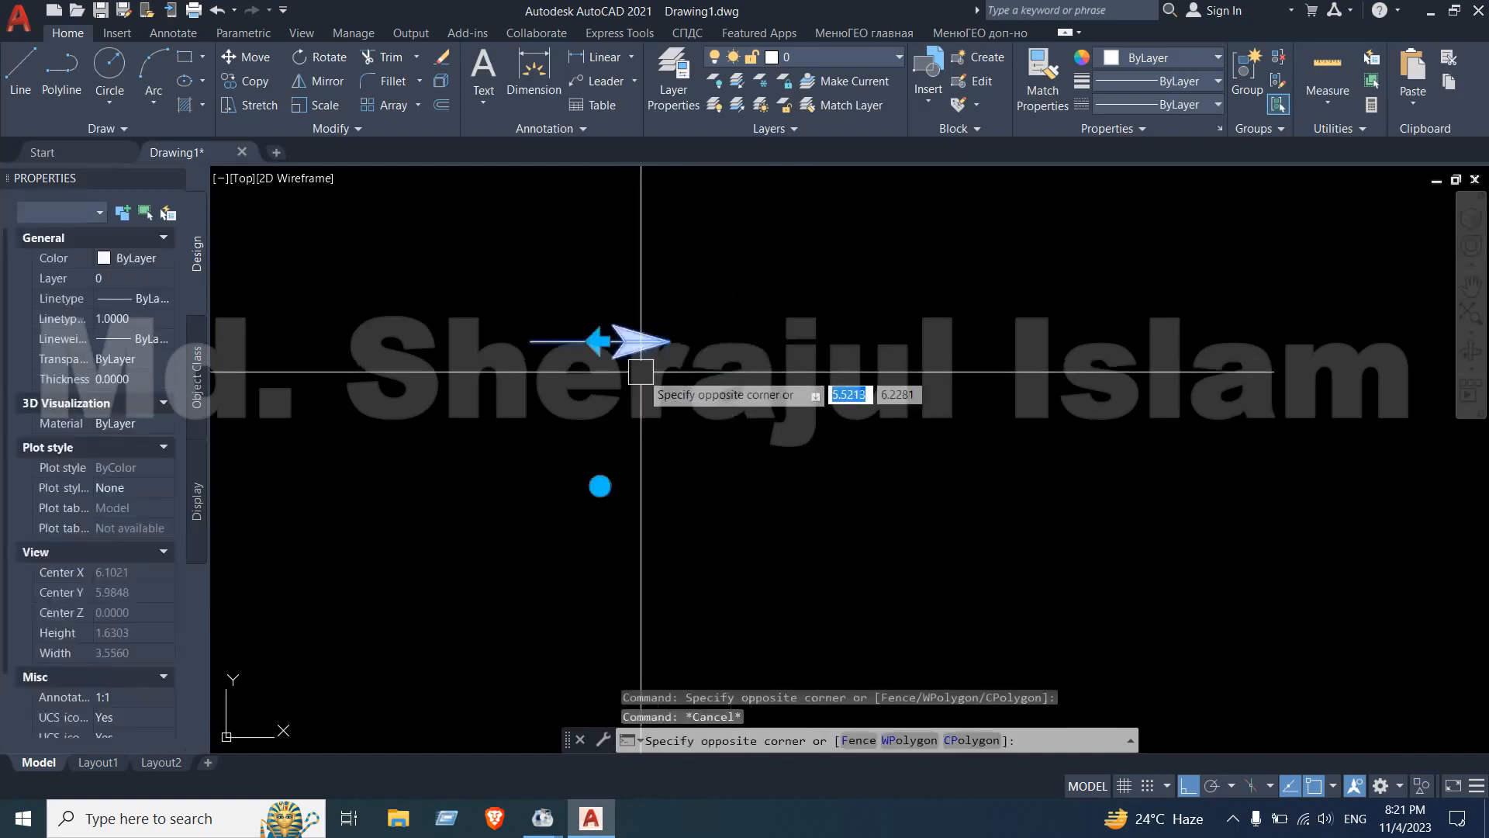
left_click(332, 65)
left_click(530, 342)
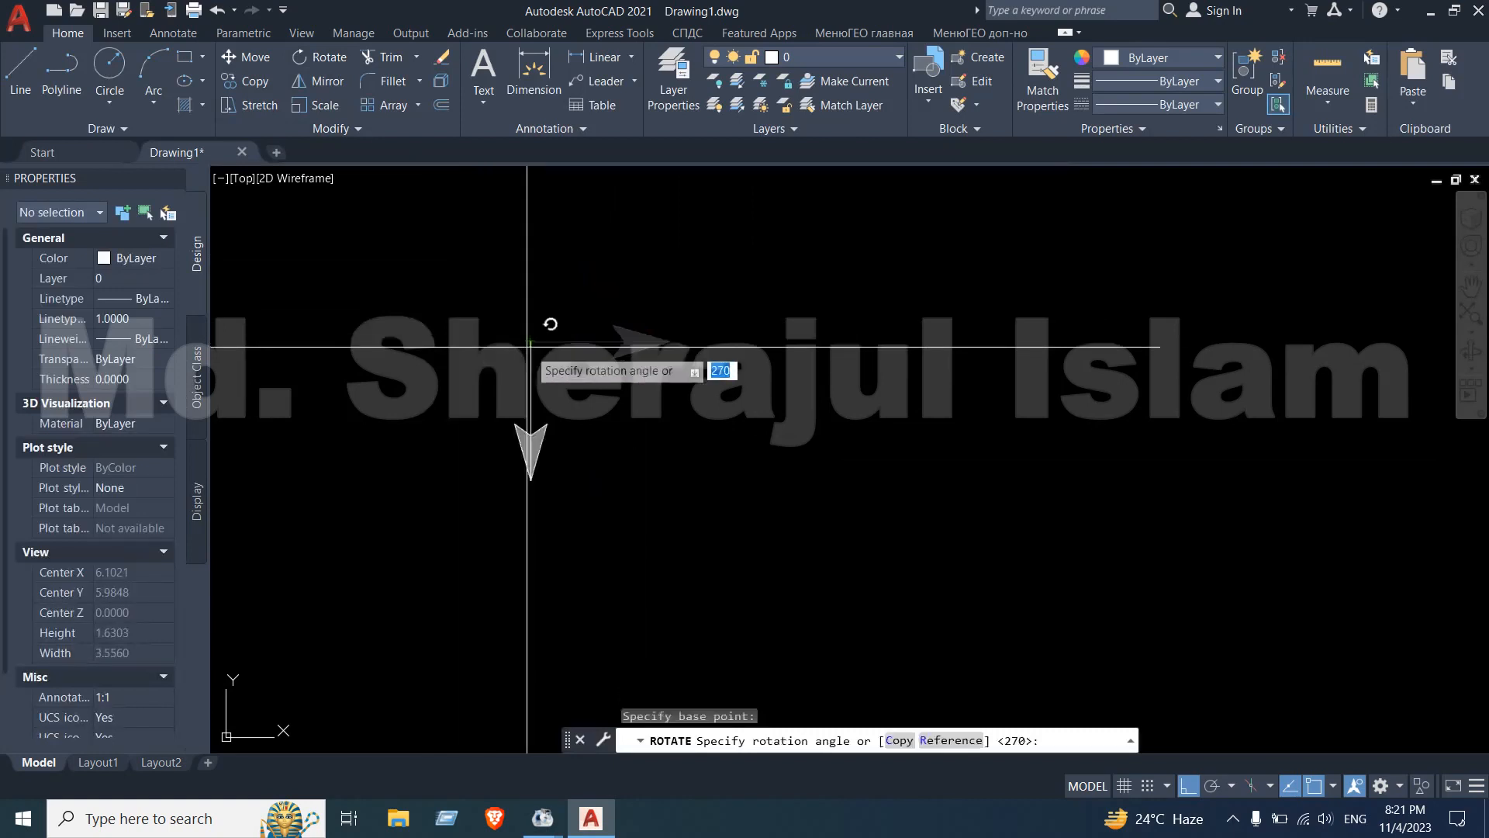
left_click(567, 398)
left_click(566, 398)
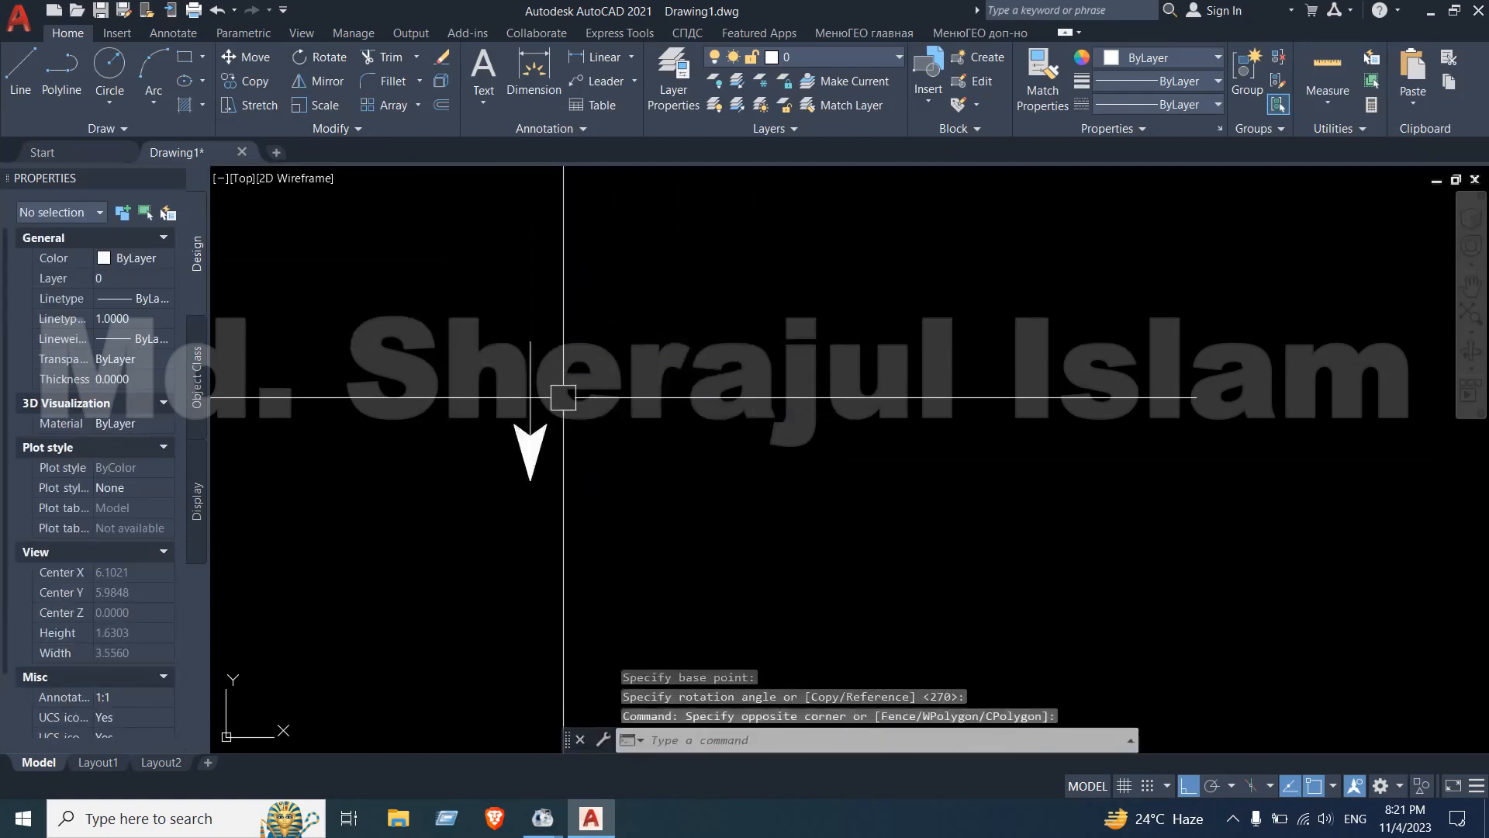
Flip the downward arrow block with its flip grip so that it points up, and clear the selection
left_click(525, 406)
left_click(532, 411)
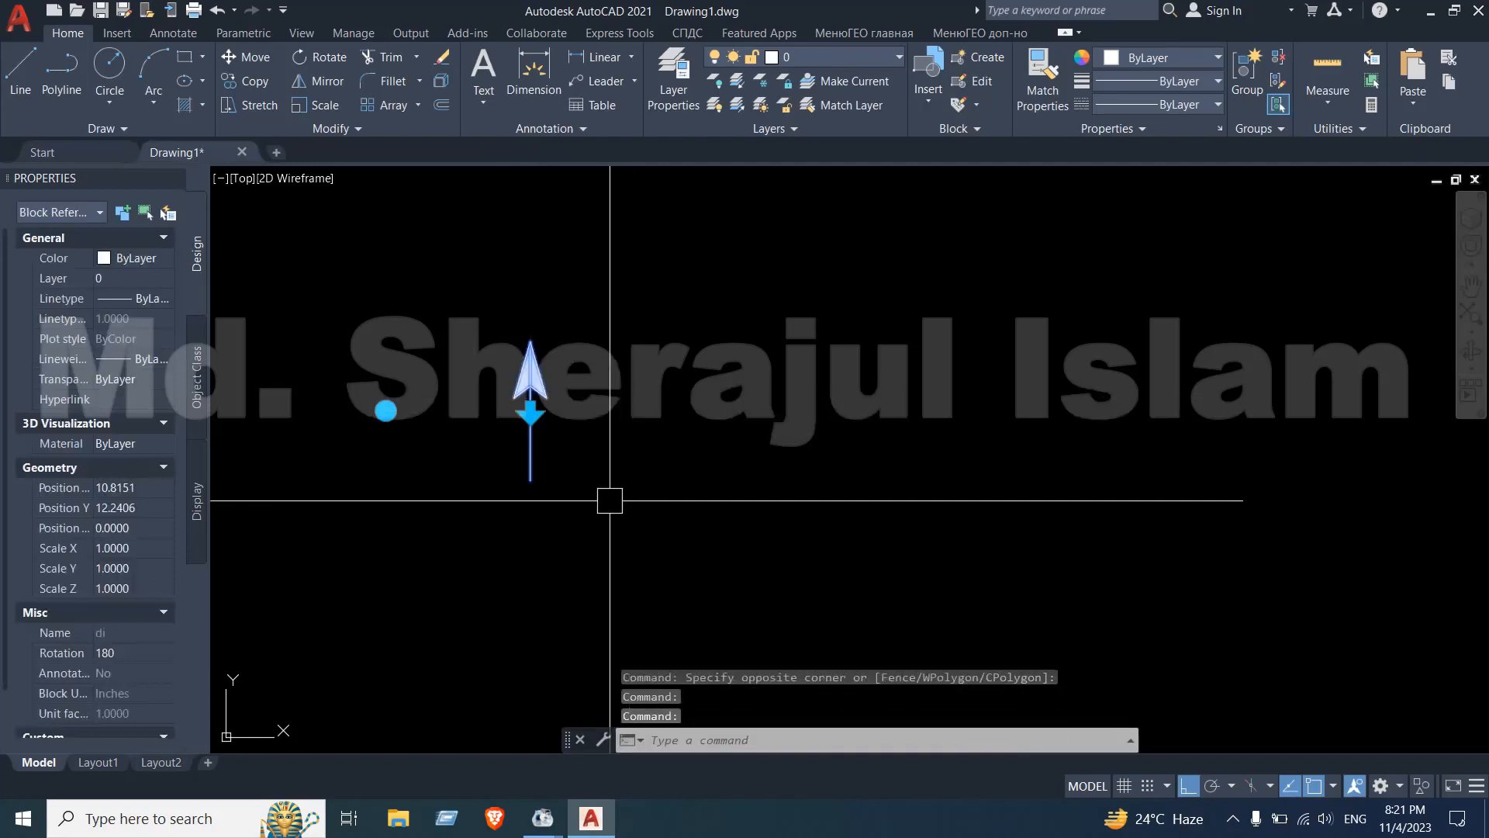
key("Escape")
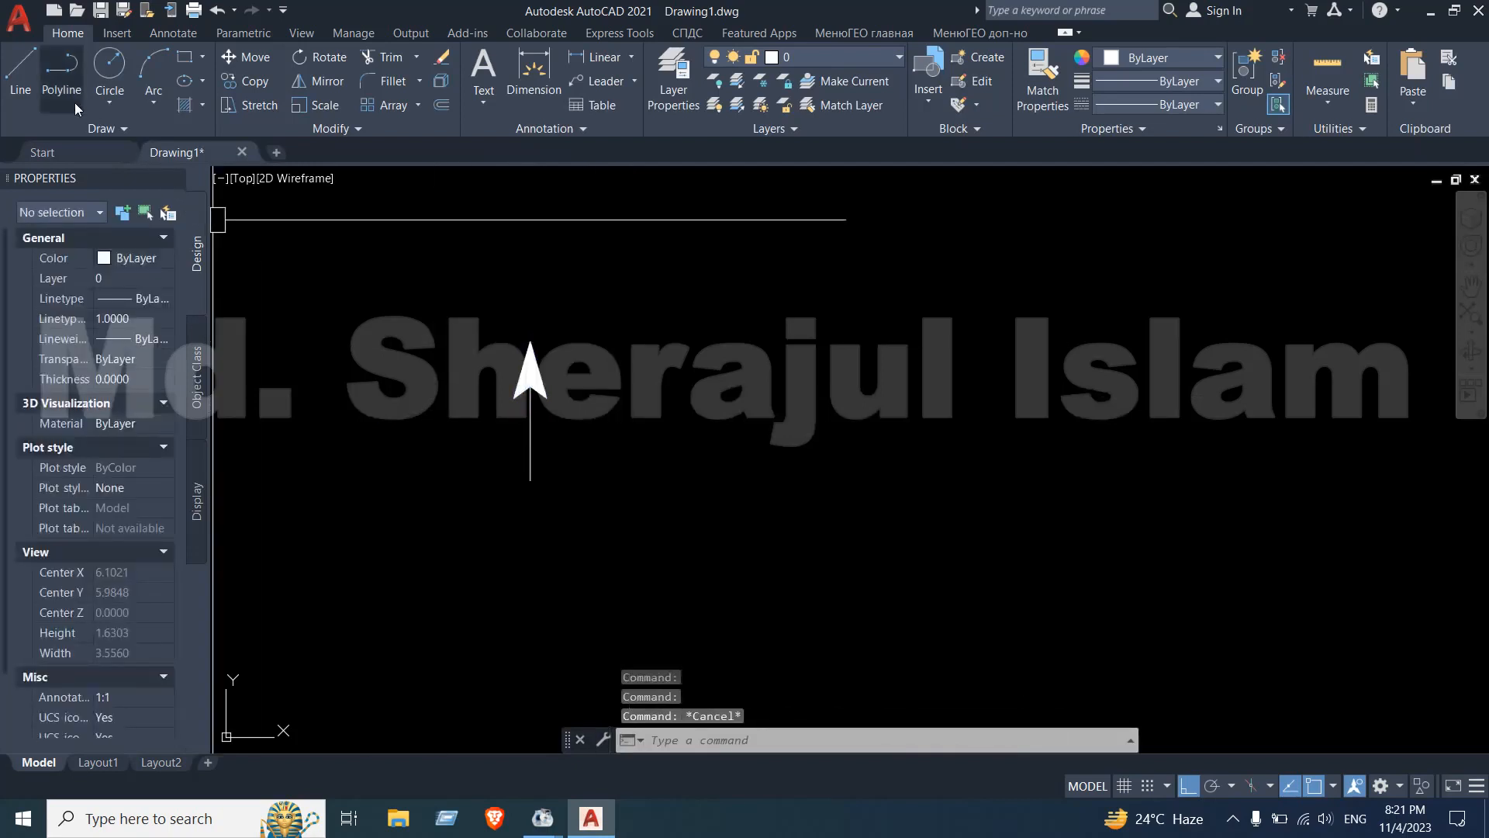
Draw a short horizontal polyline in the empty space to the left of the arrow block
left_click(53, 77)
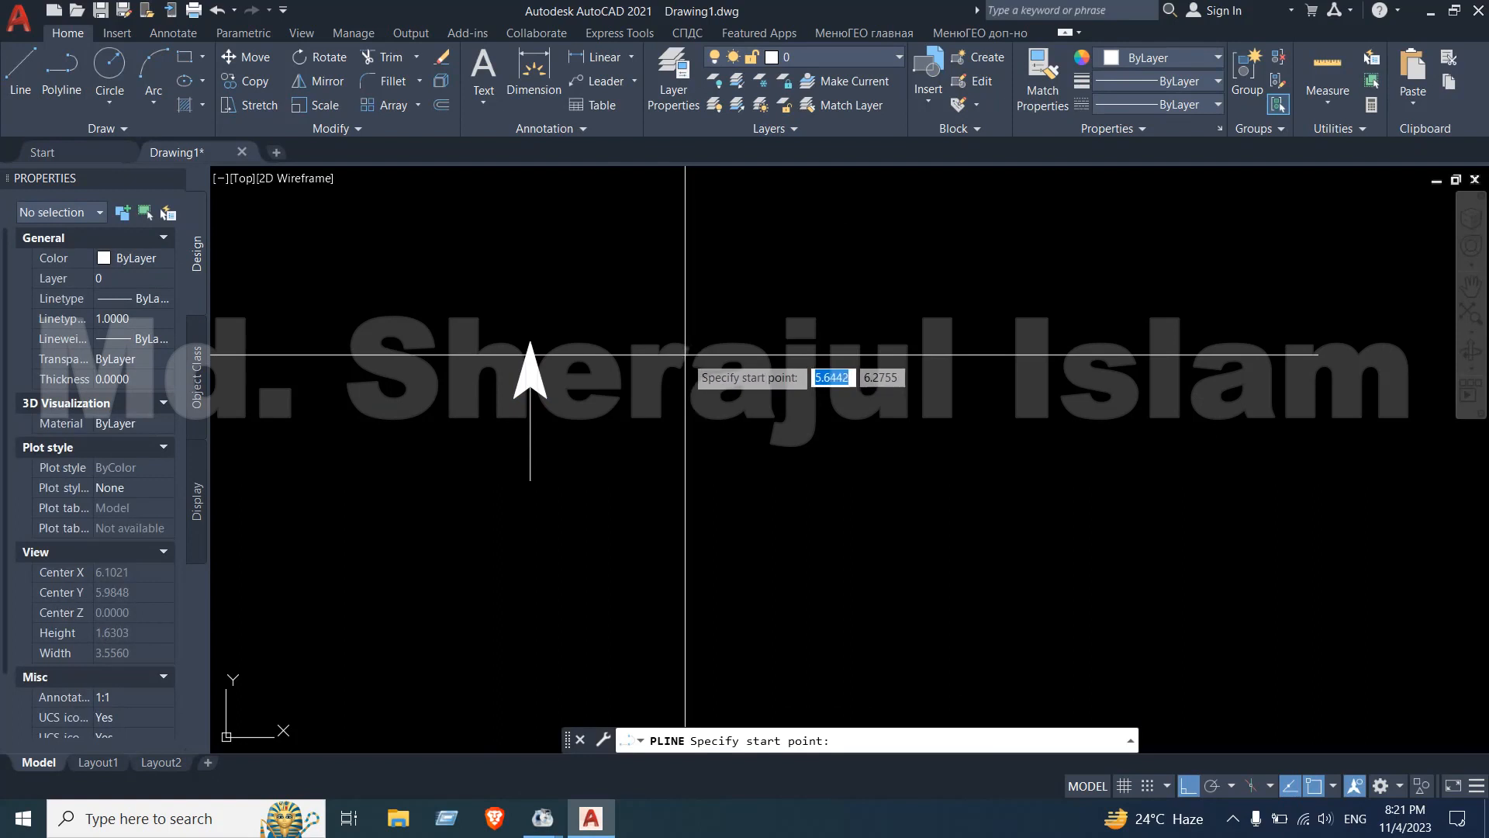
middle_click_drag(631, 386, 827, 408)
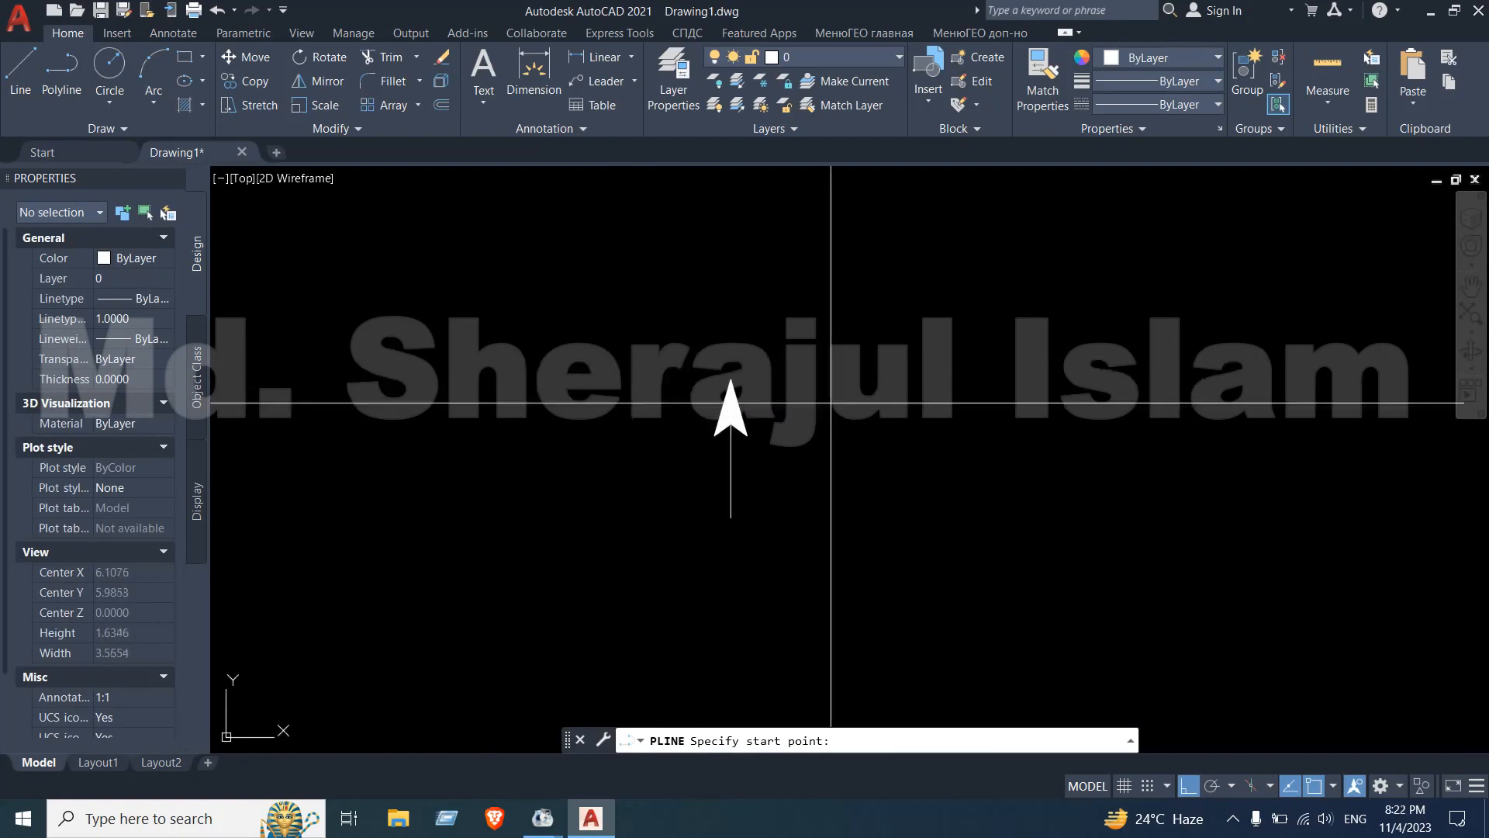
left_click(450, 400)
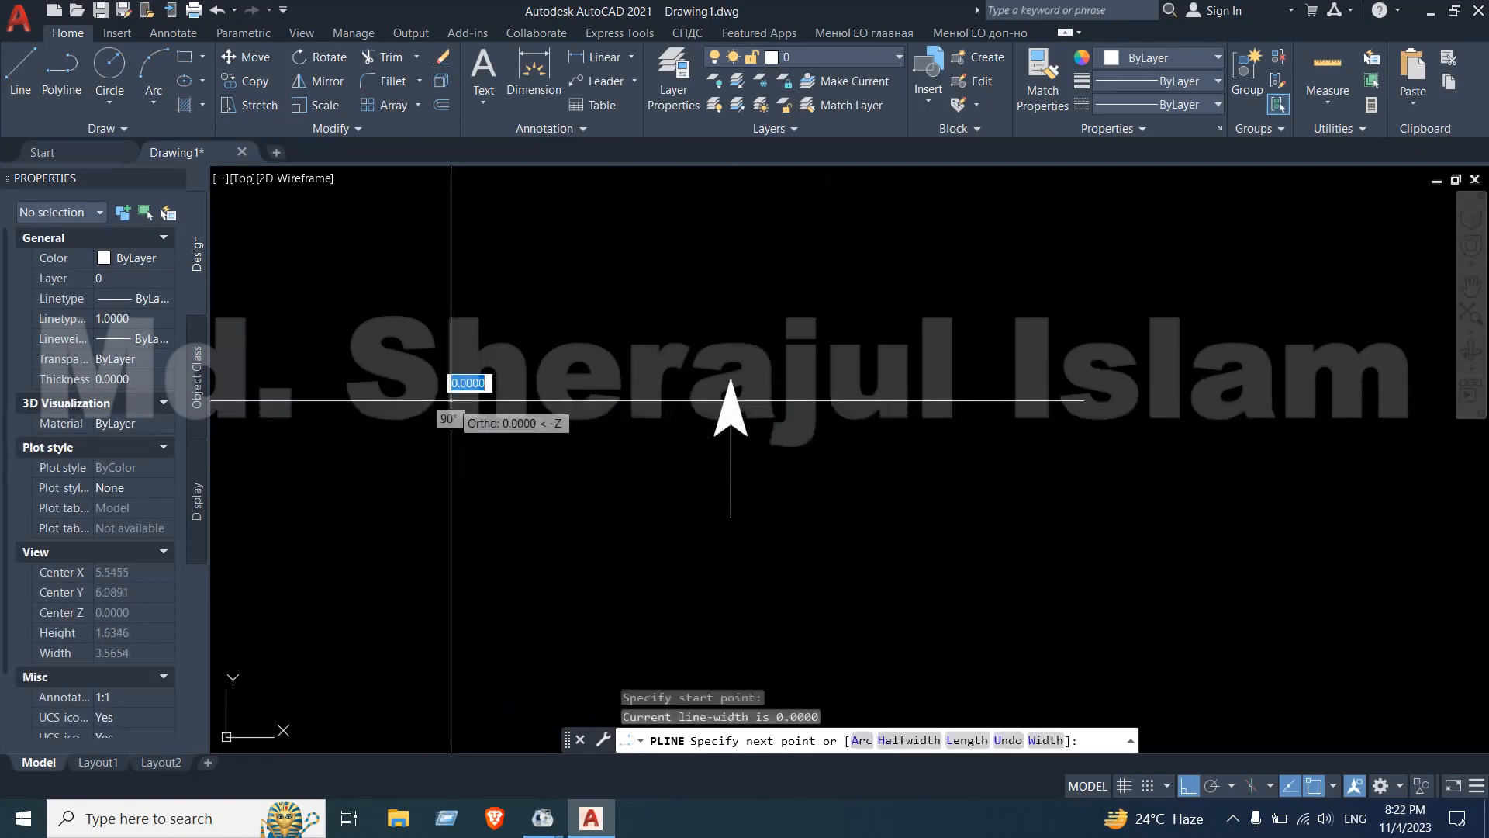
left_click(511, 406)
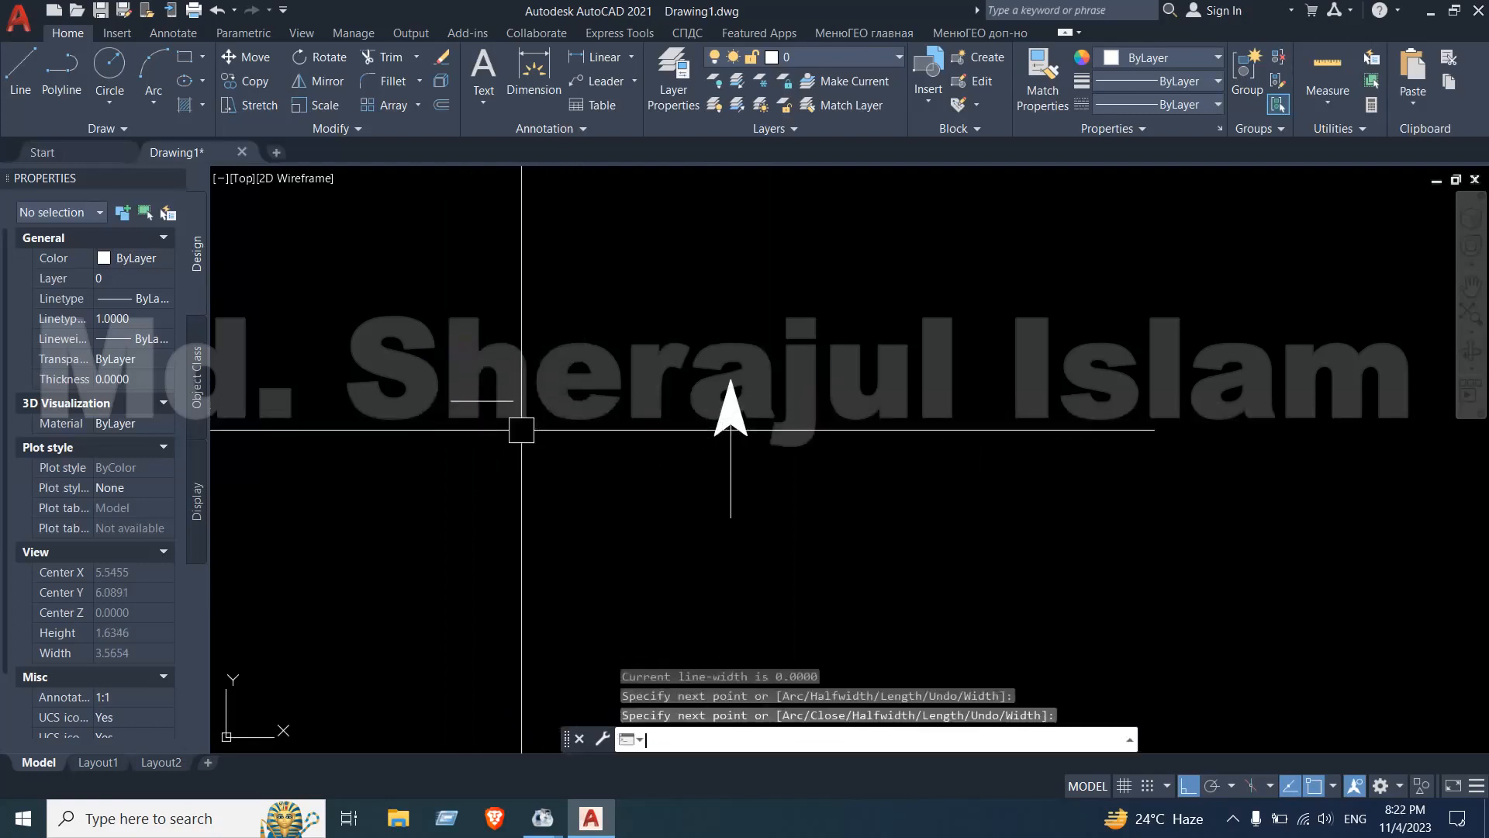
key("Return")
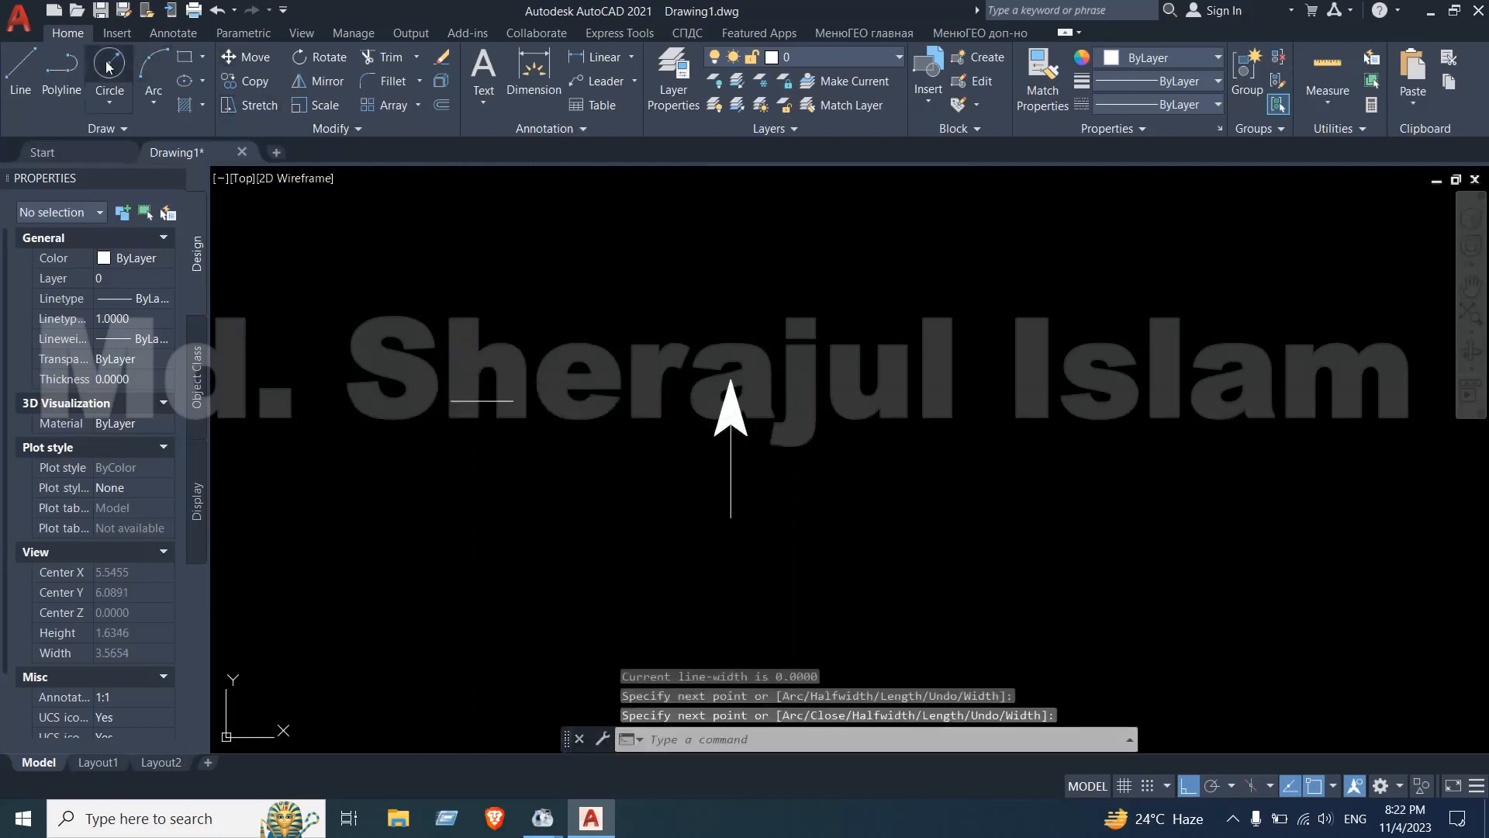
Draw a vertical polyline about 0.1 long straight down from a point on the short horizontal line
left_click(63, 72)
scroll(481, 399, "up", 5)
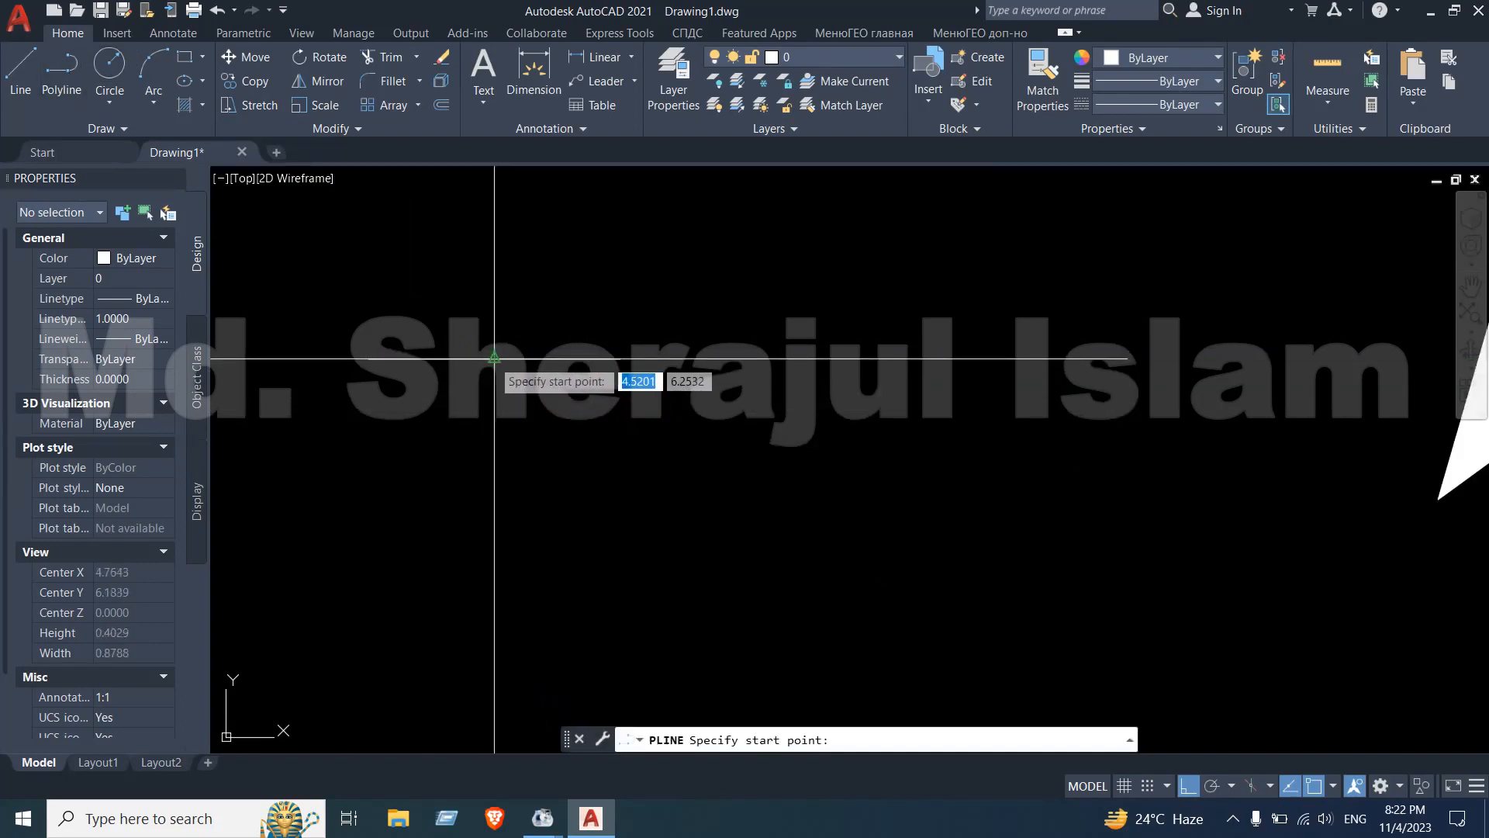
left_click(438, 359)
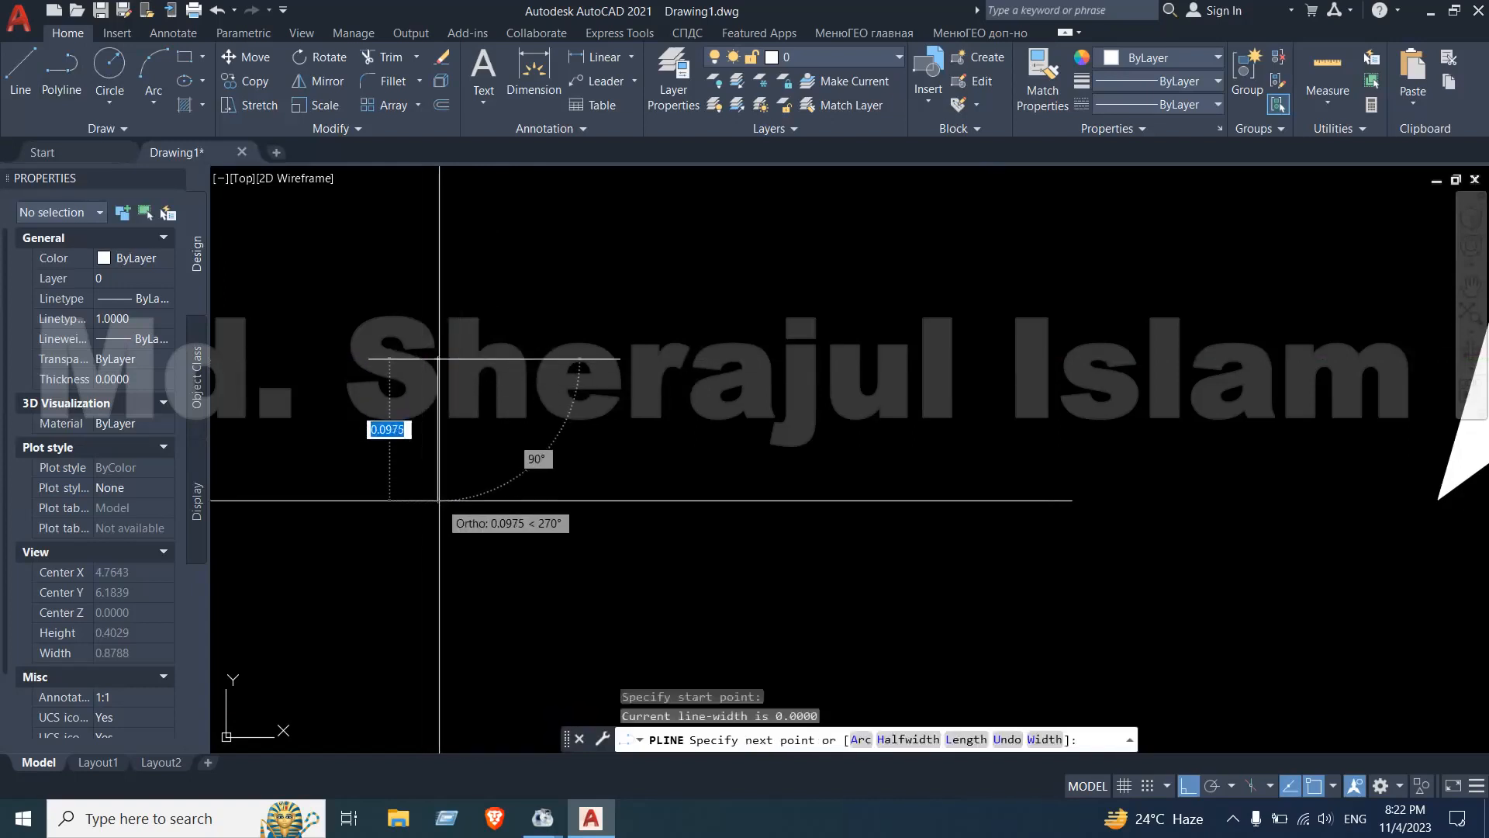
left_click(439, 503)
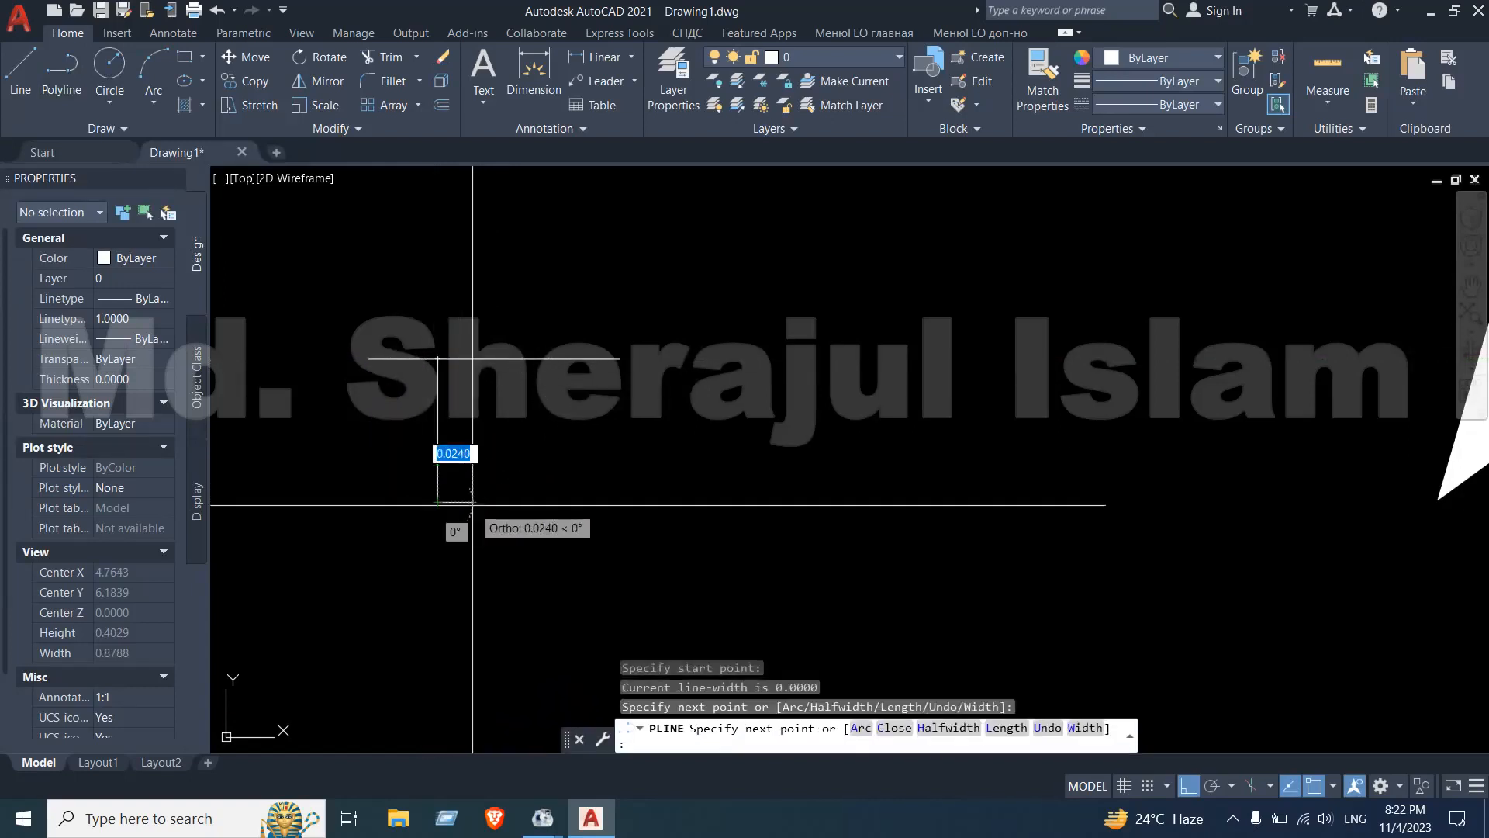
key("Return")
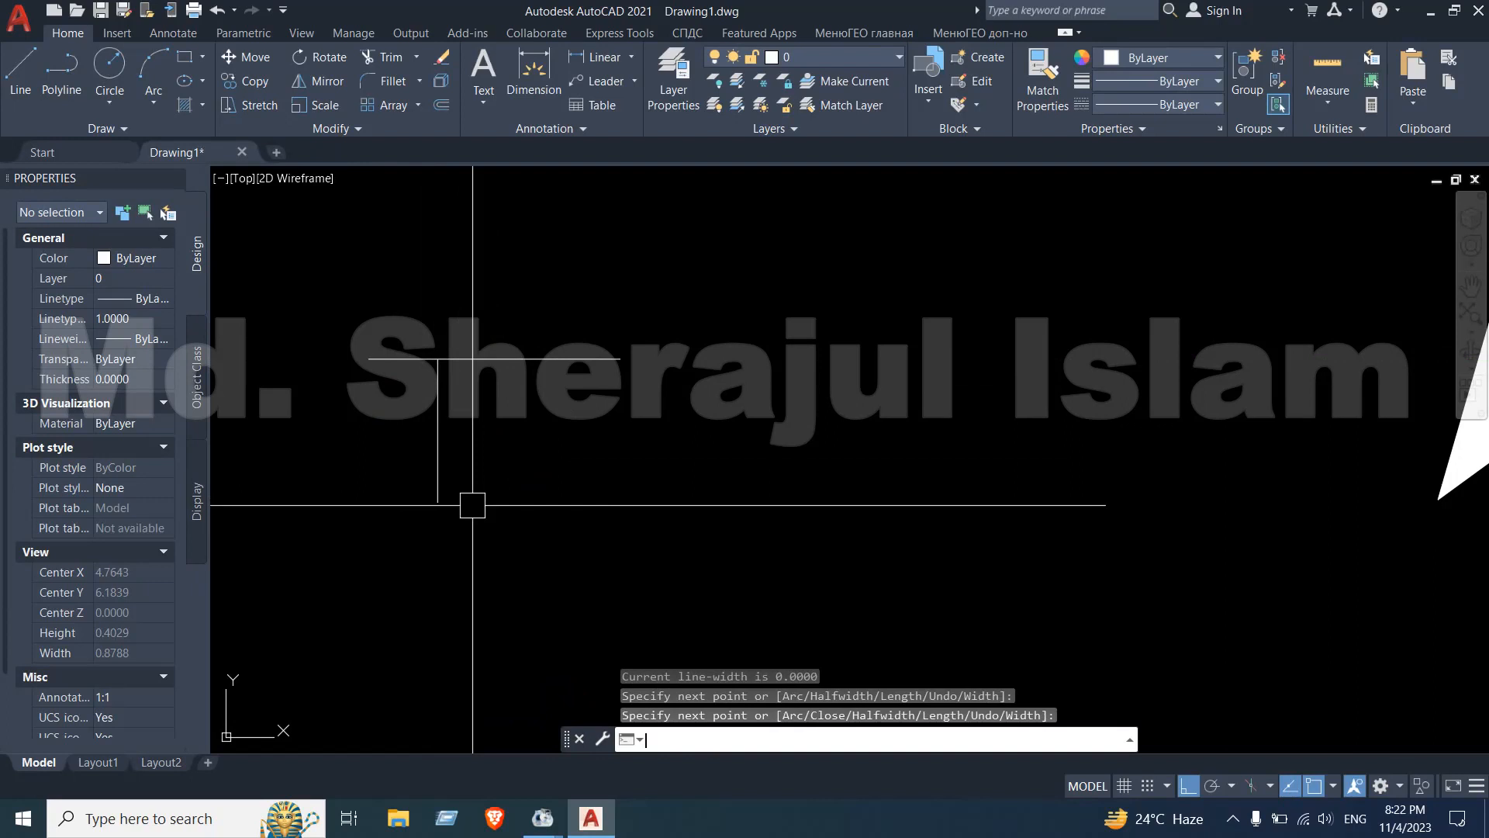
Draw half an arrowhead as a polyline: about 0.036 diagonally down-right from the lines' junction, and back horizontally to the vertical line
key("Return")
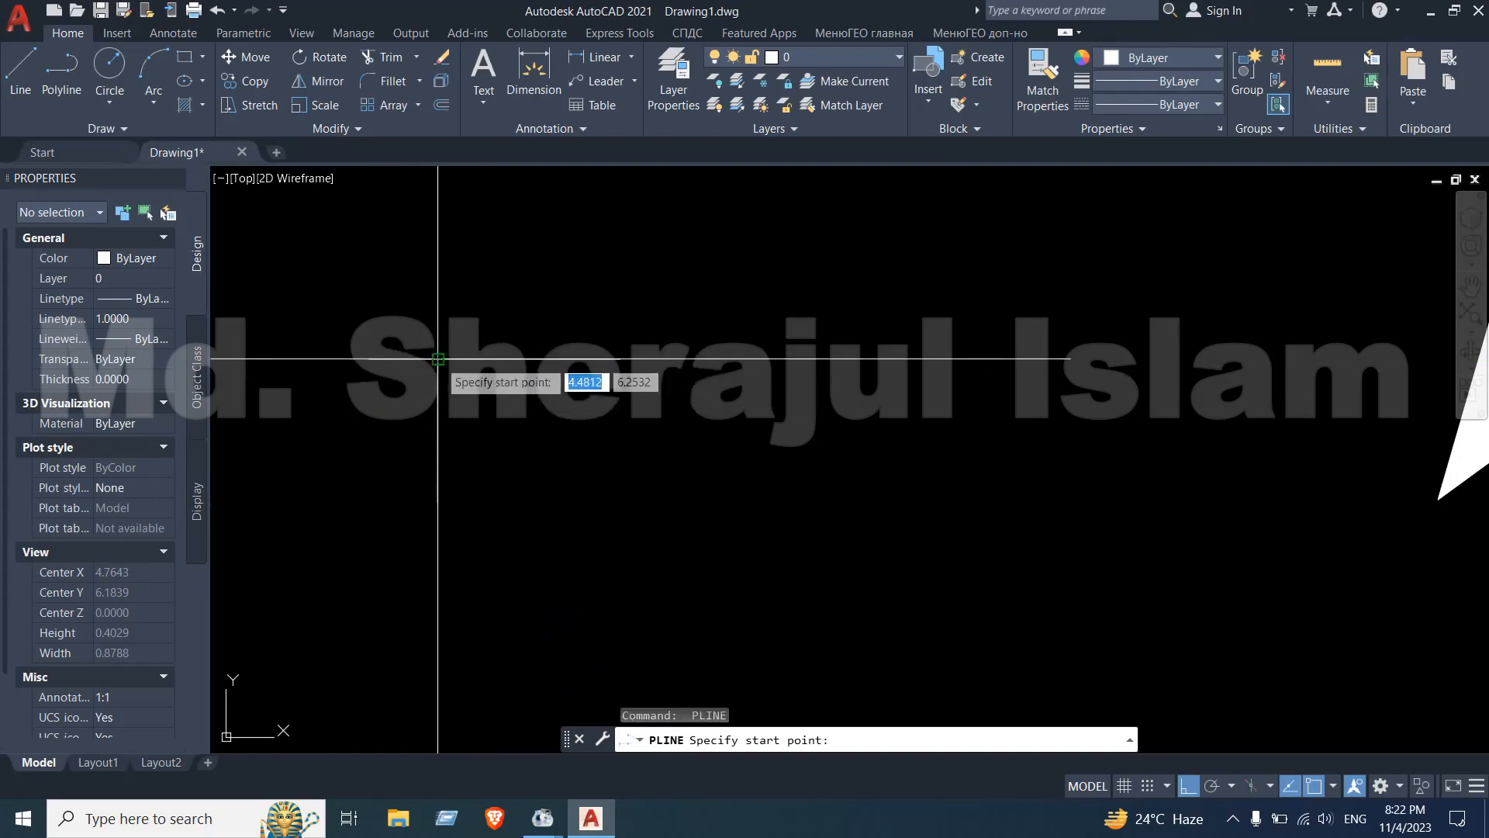
left_click(438, 359)
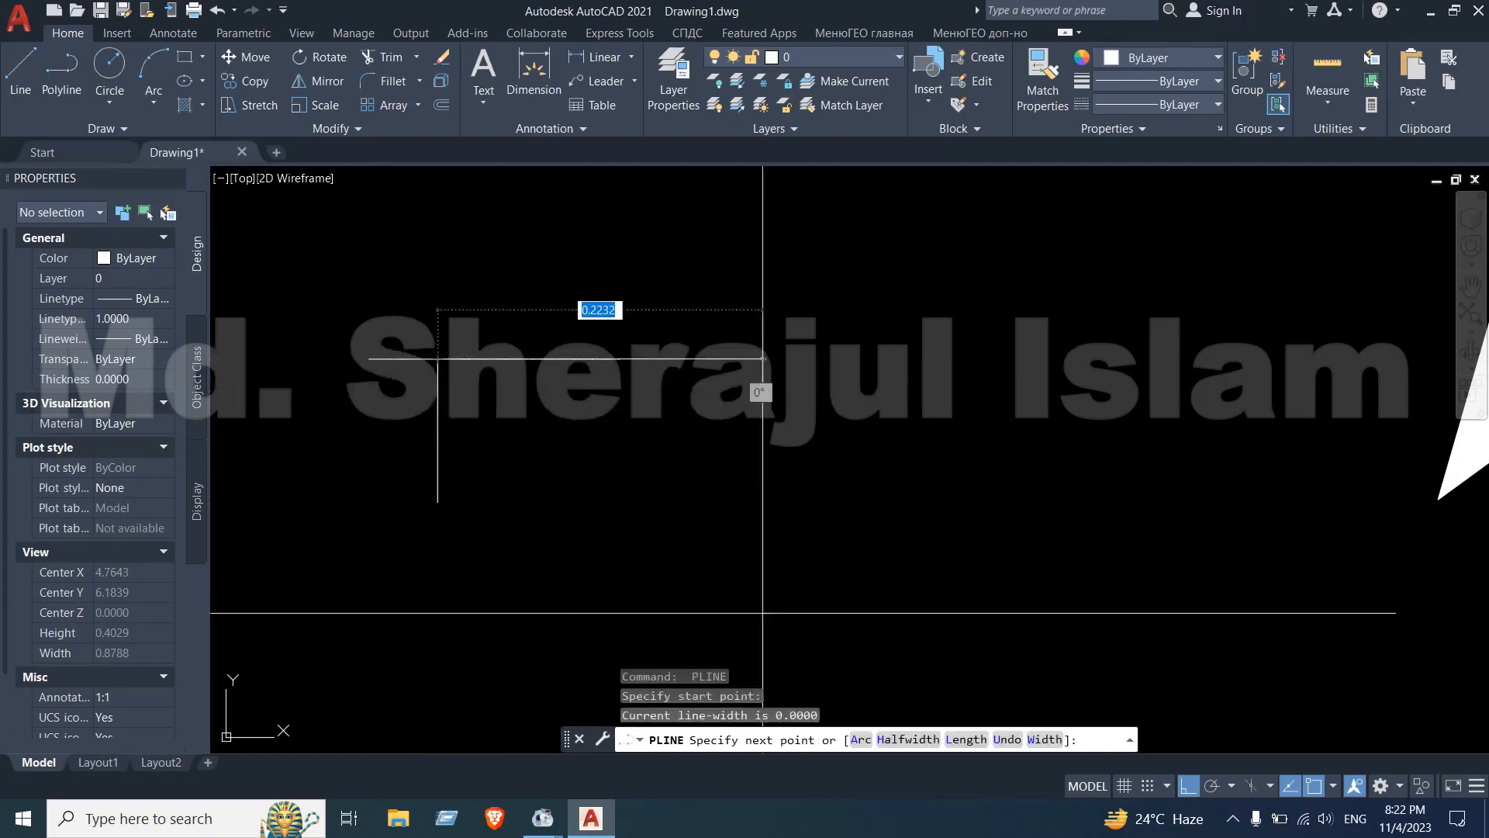
left_click(1194, 786)
scroll(490, 411, "up", 4)
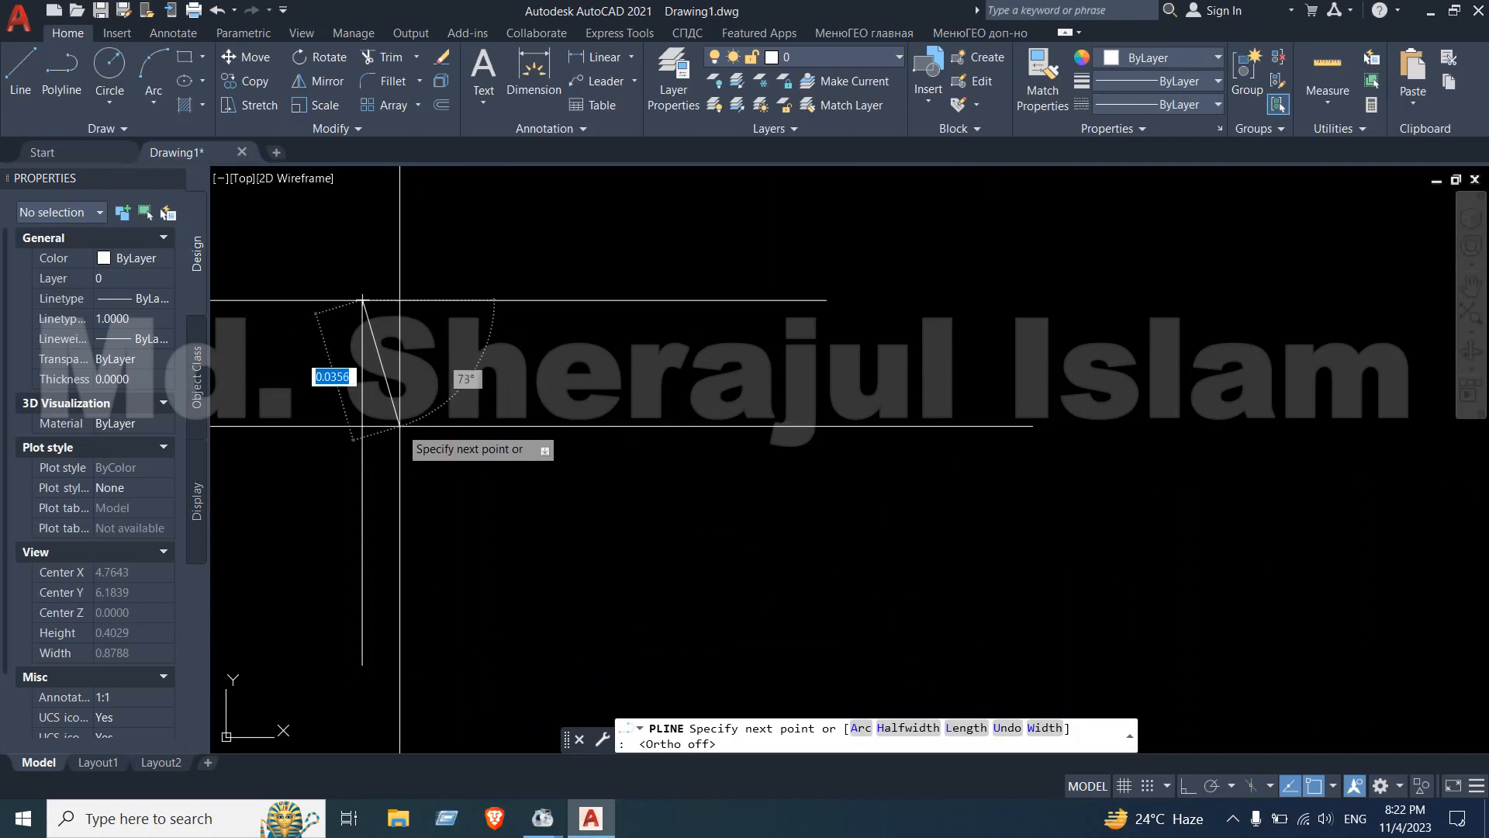
left_click(399, 426)
left_click(363, 426)
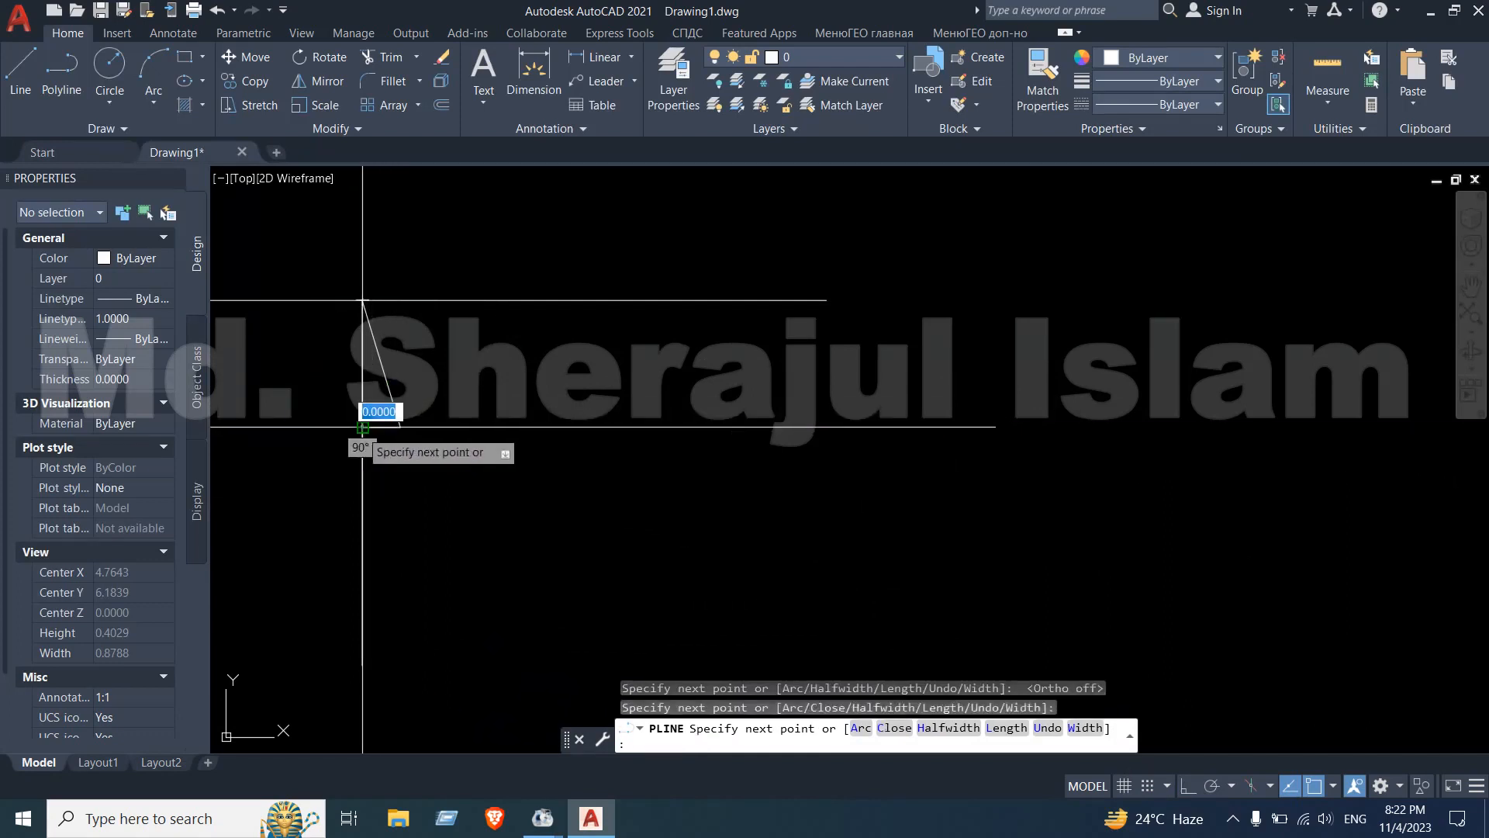
key("Return")
Mirror the half arrowhead about the vertical line, keeping the source object
left_click(398, 426)
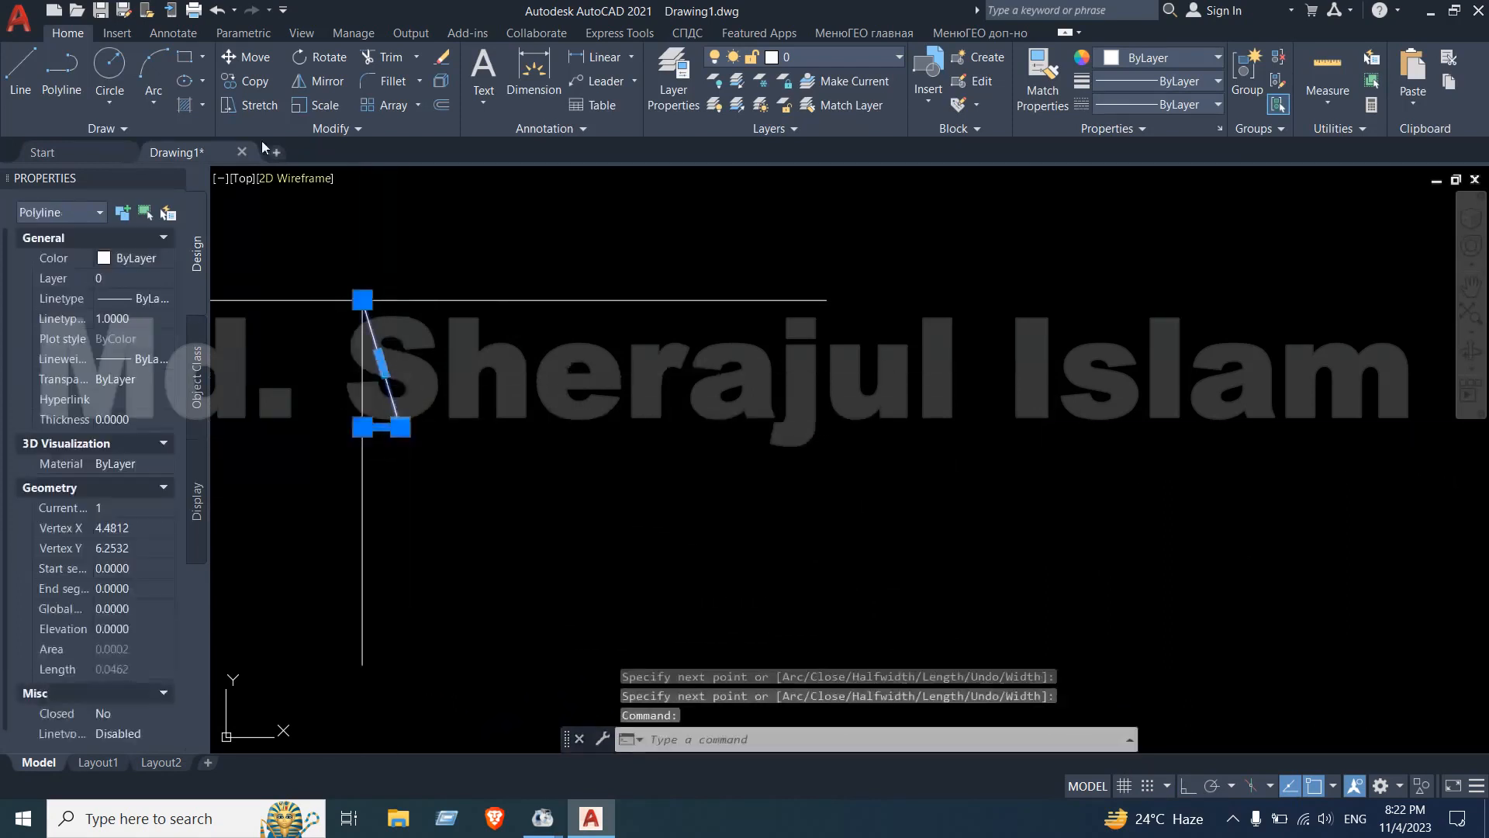
left_click(322, 80)
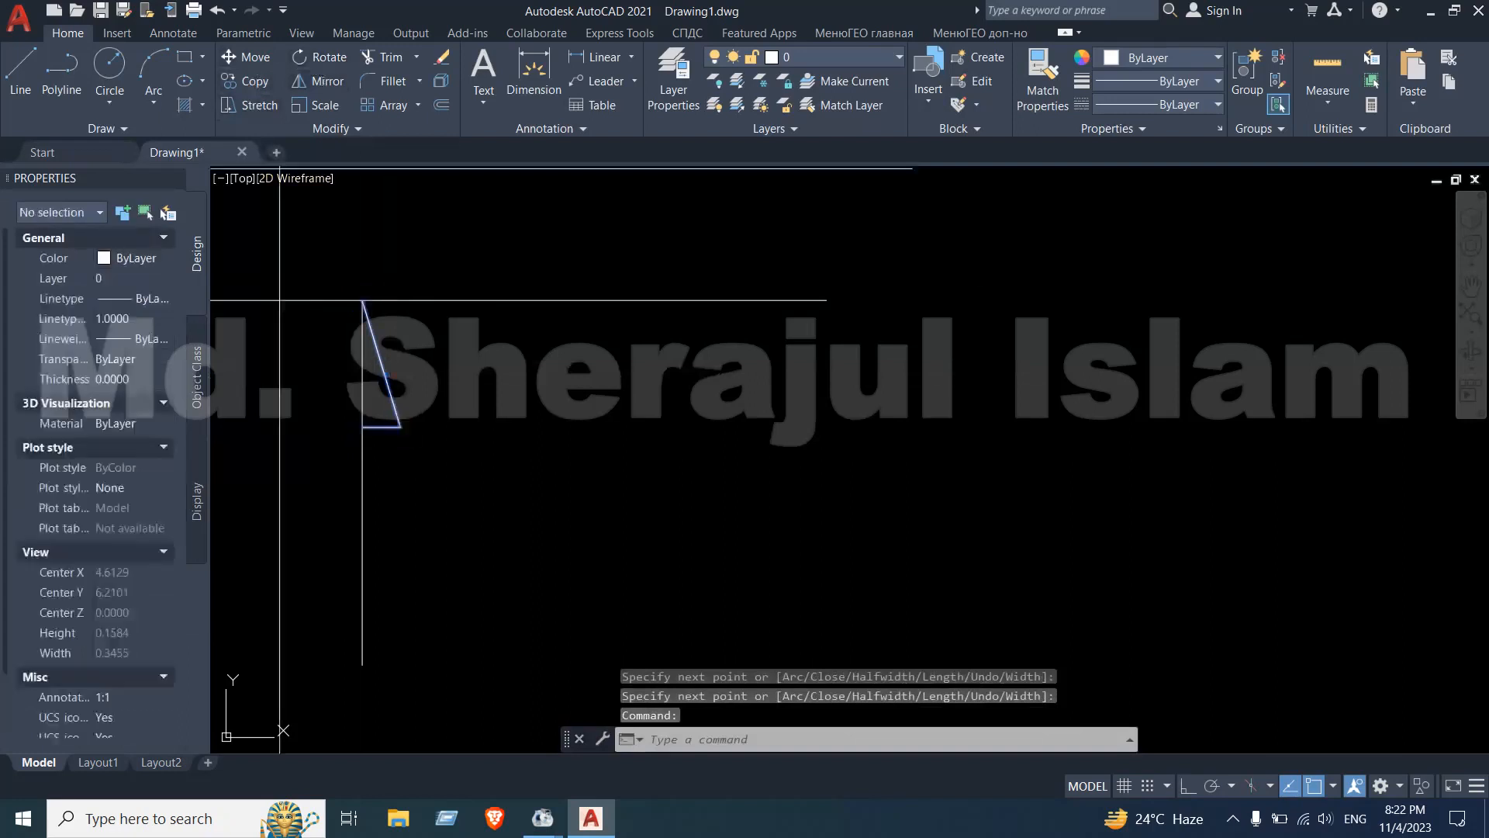
left_click(362, 300)
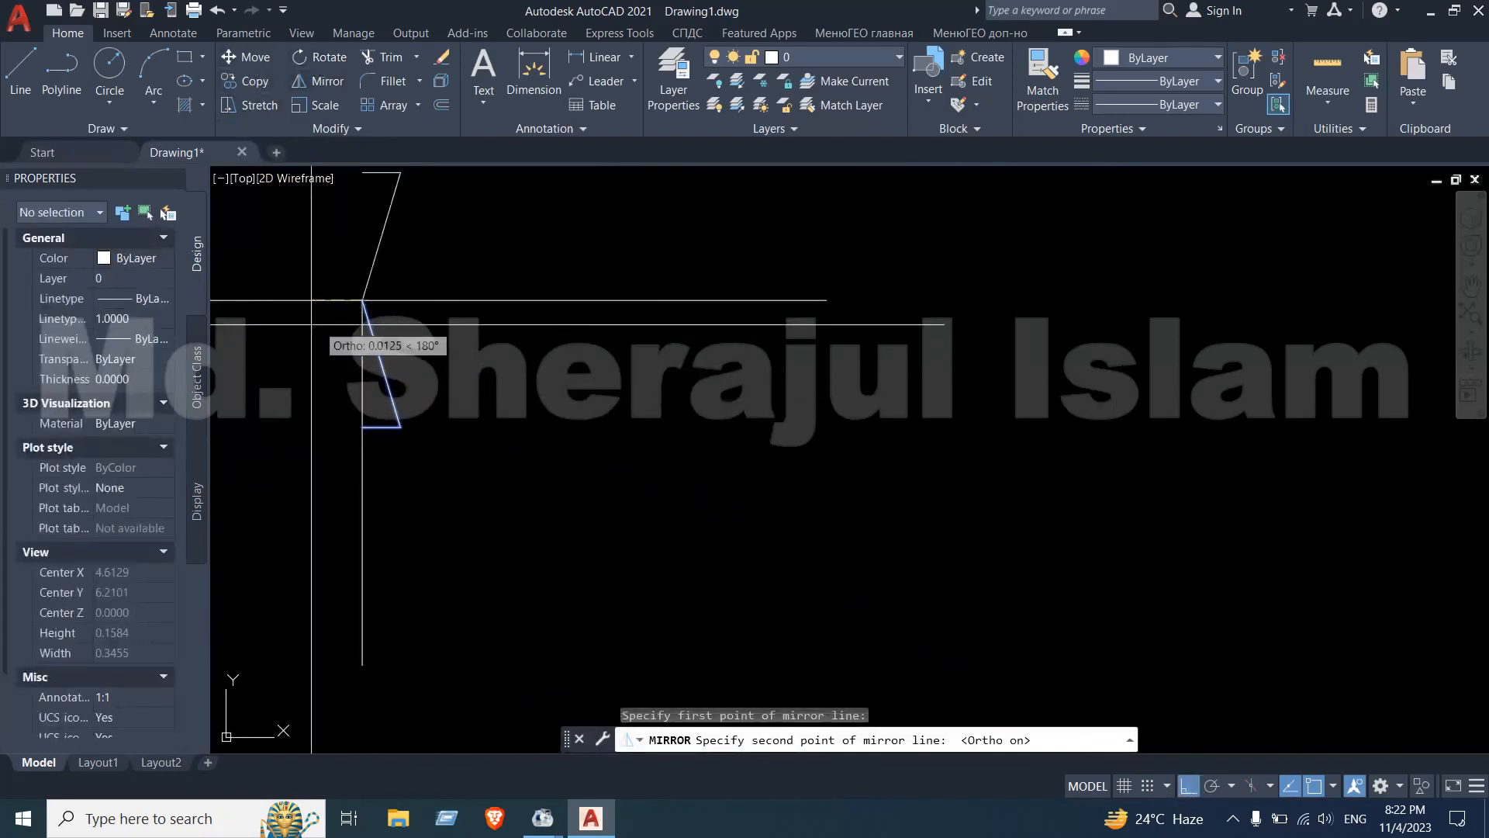
left_click(304, 445)
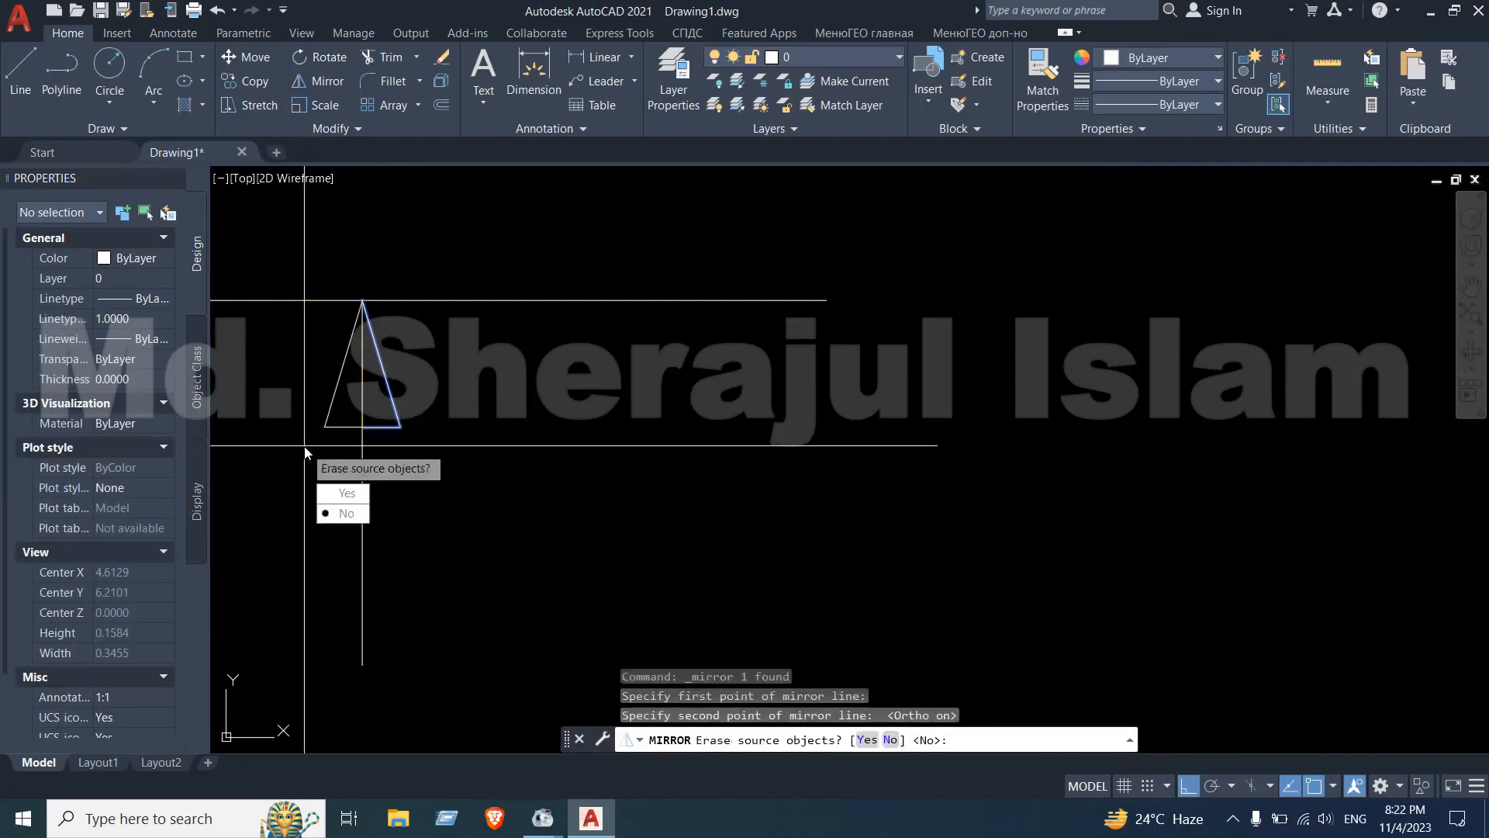
left_click(342, 513)
Add a multiline text reading "1" on the left side of the small arrow and set its height to 0.05
scroll(629, 427, "down", 6)
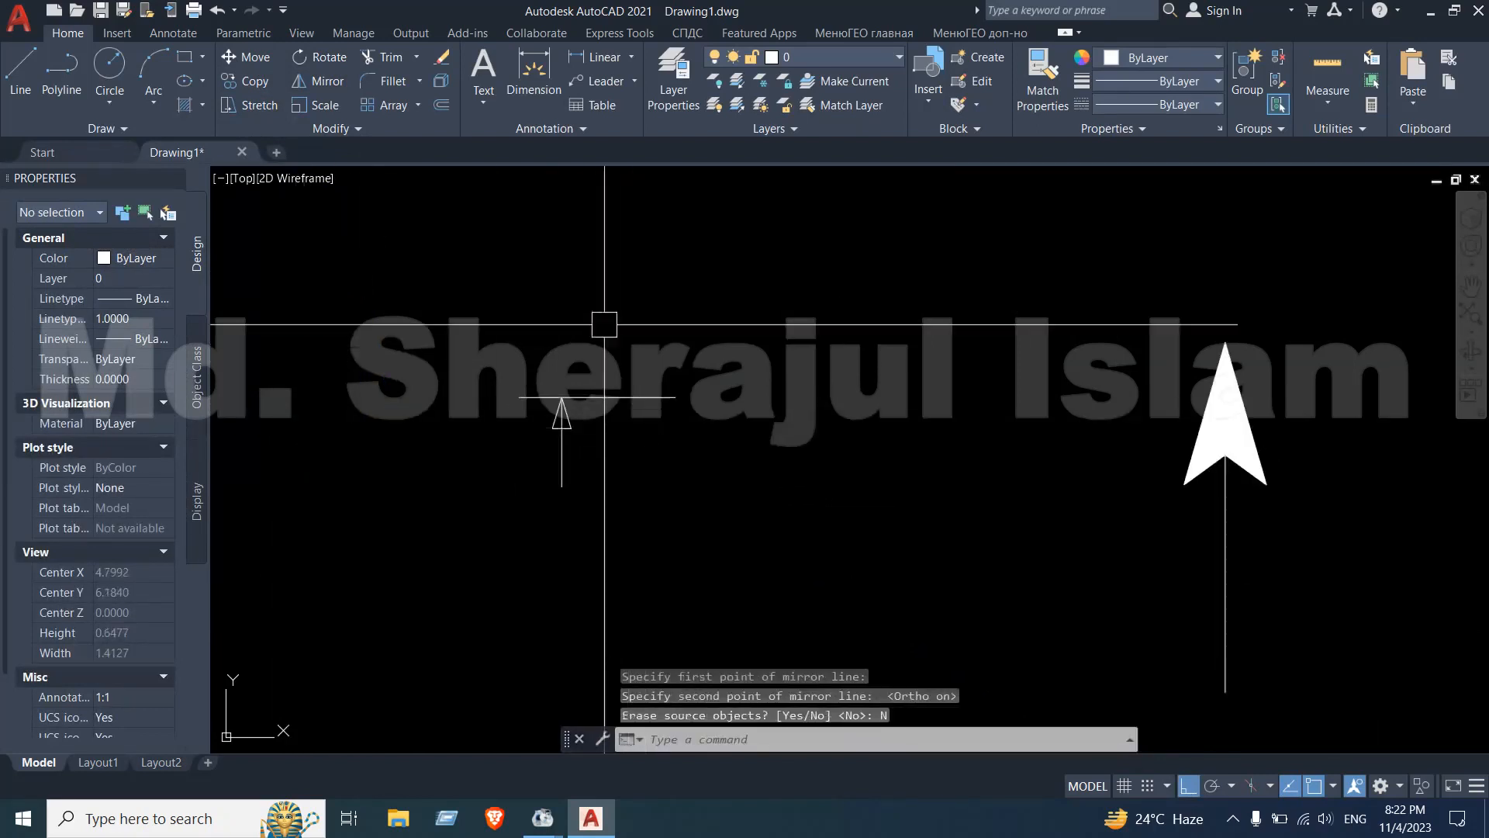
left_click(475, 70)
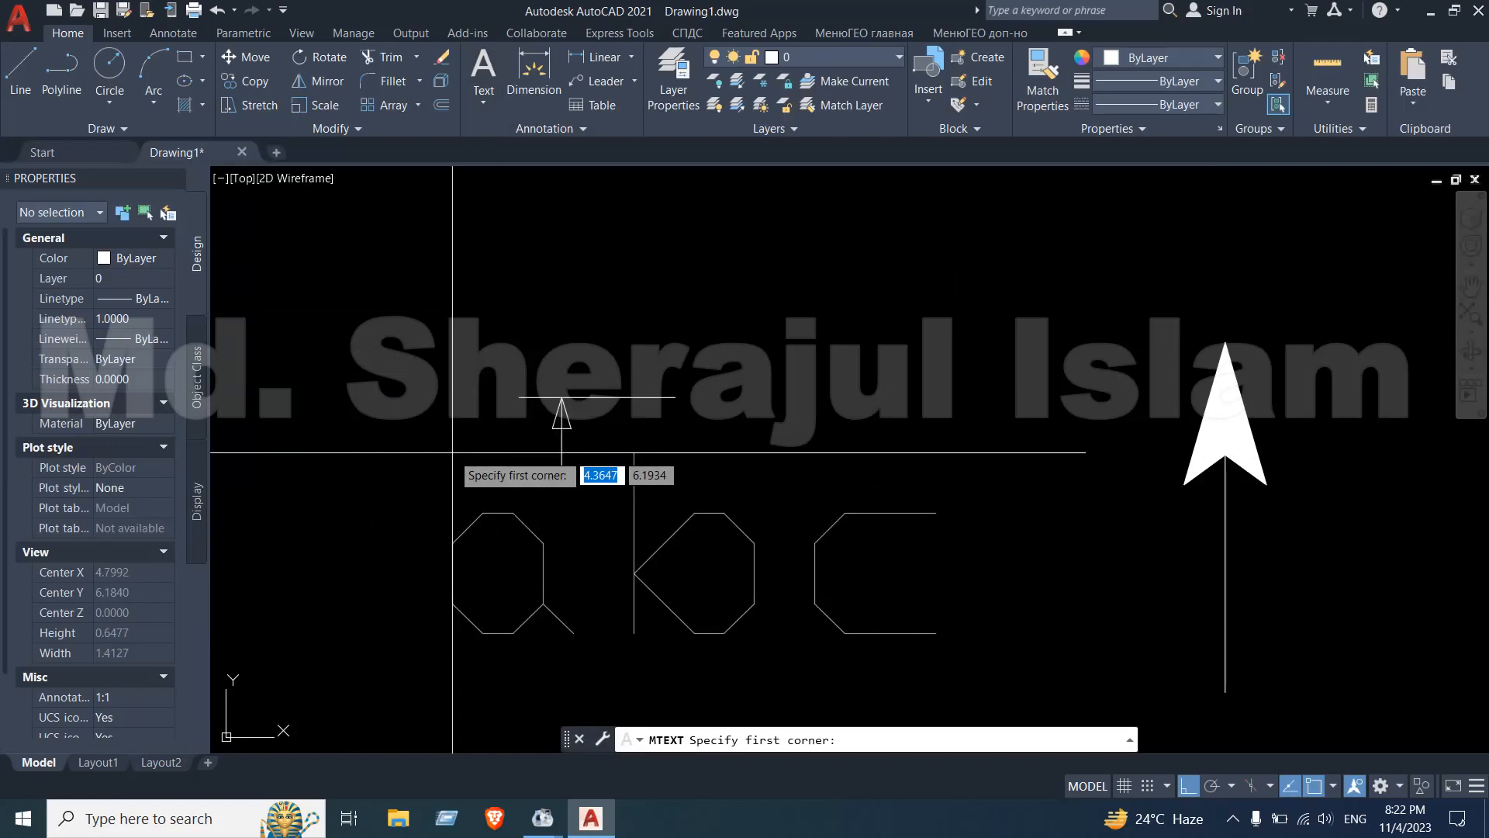
left_click(394, 402)
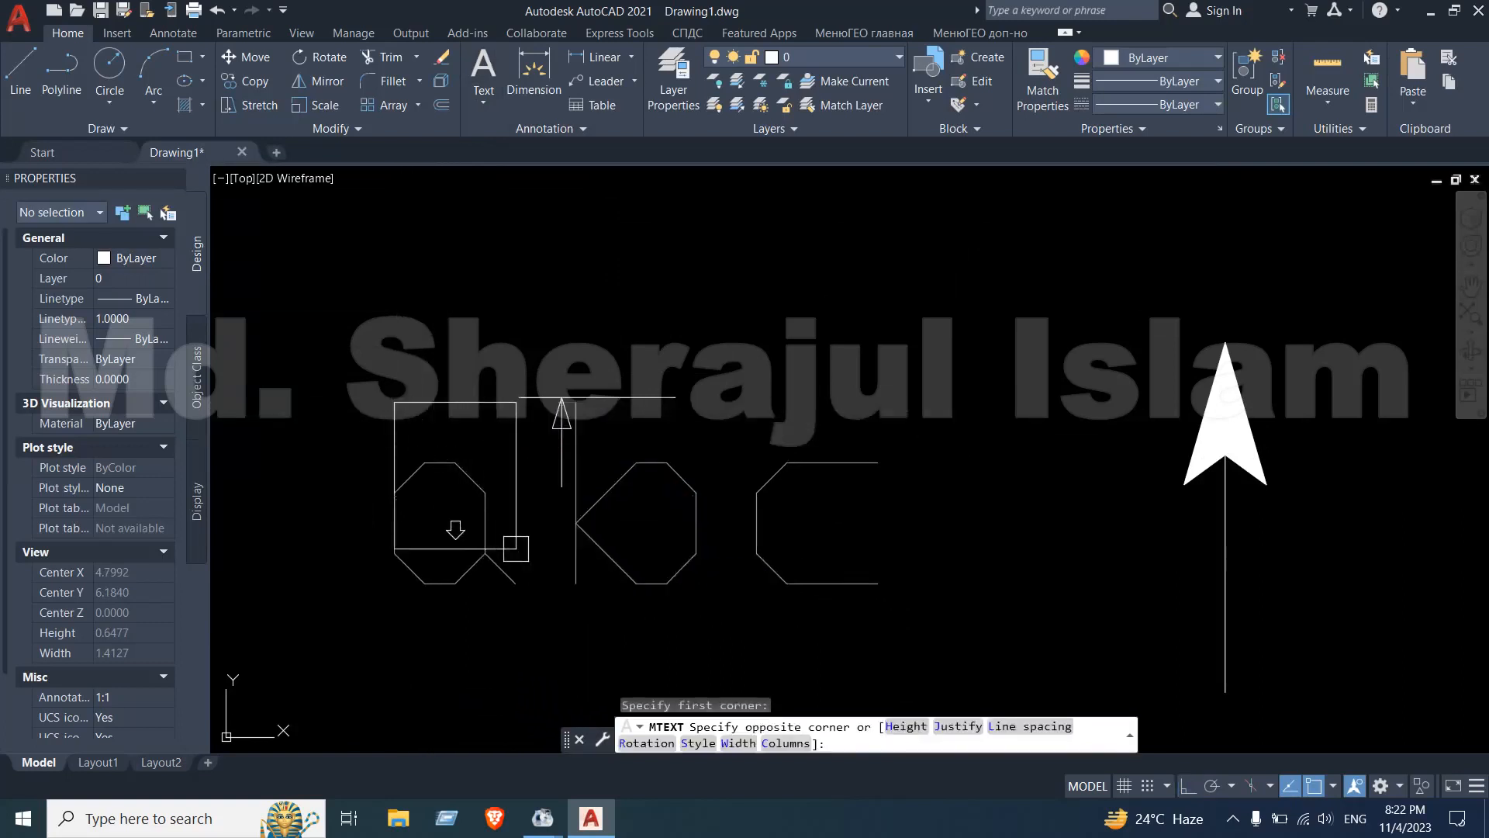
left_click(515, 542)
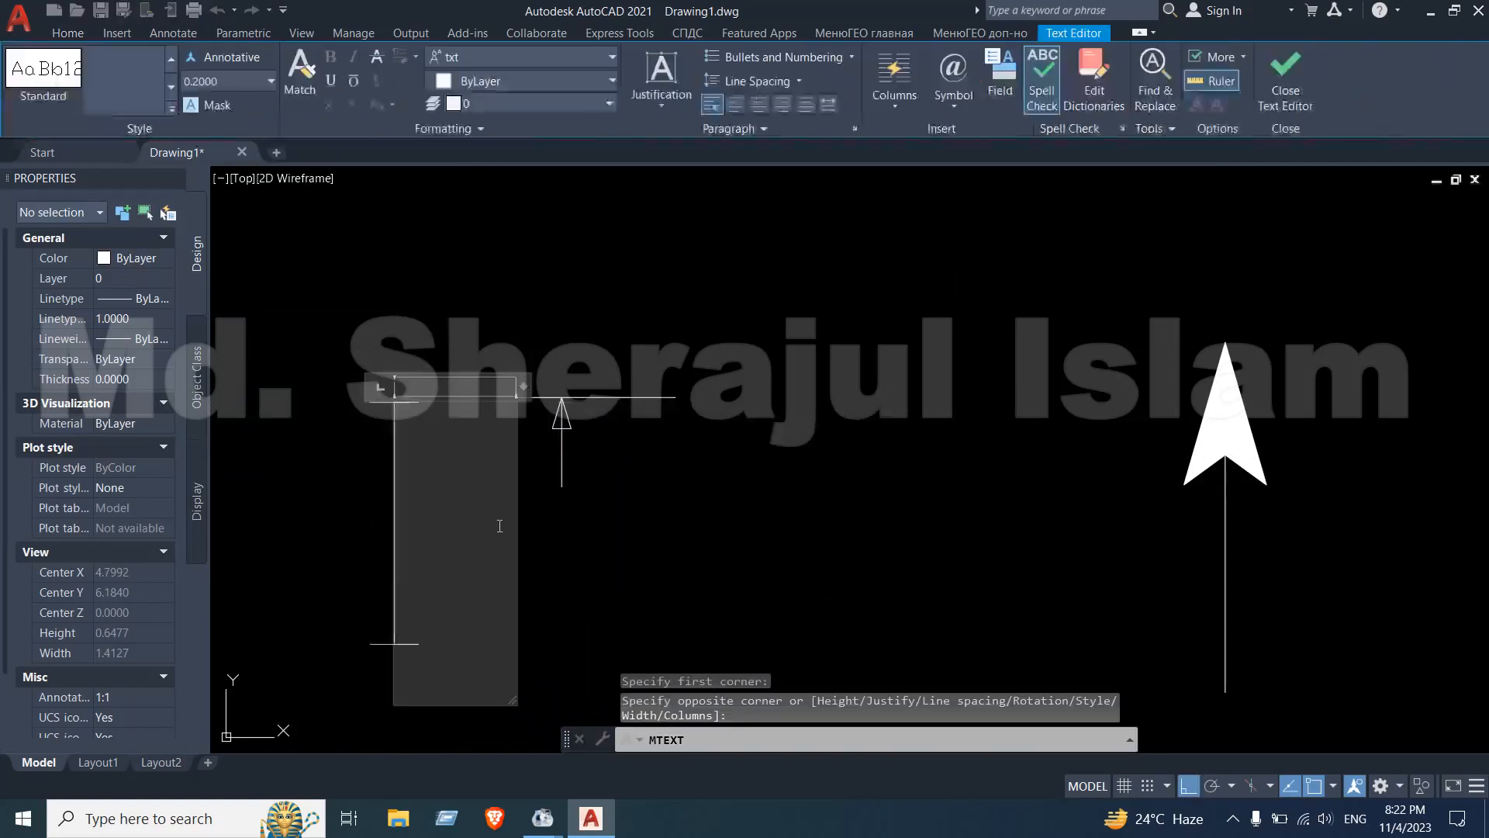
left_click(645, 542)
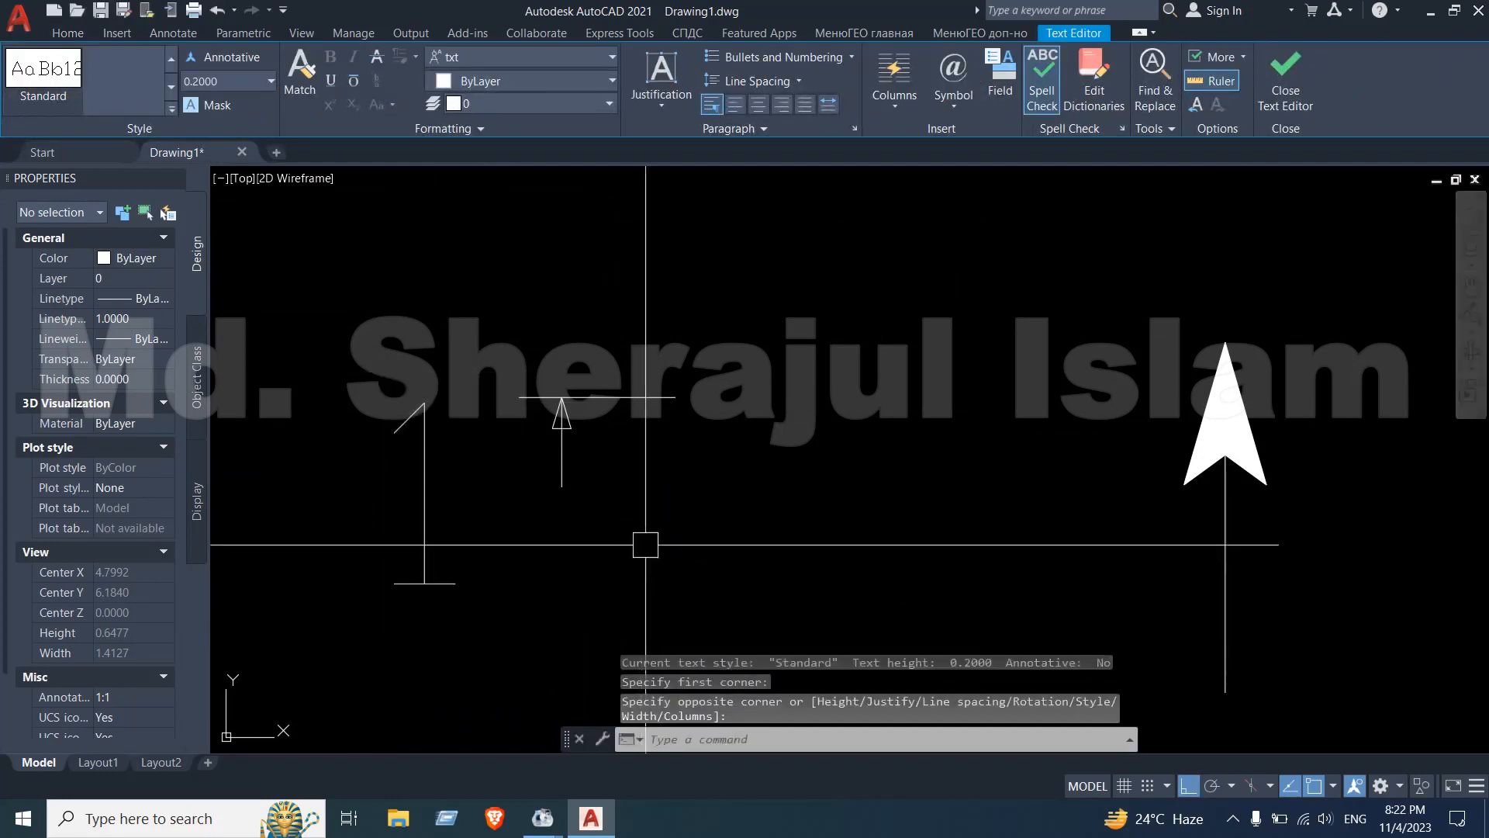
double_click(426, 483)
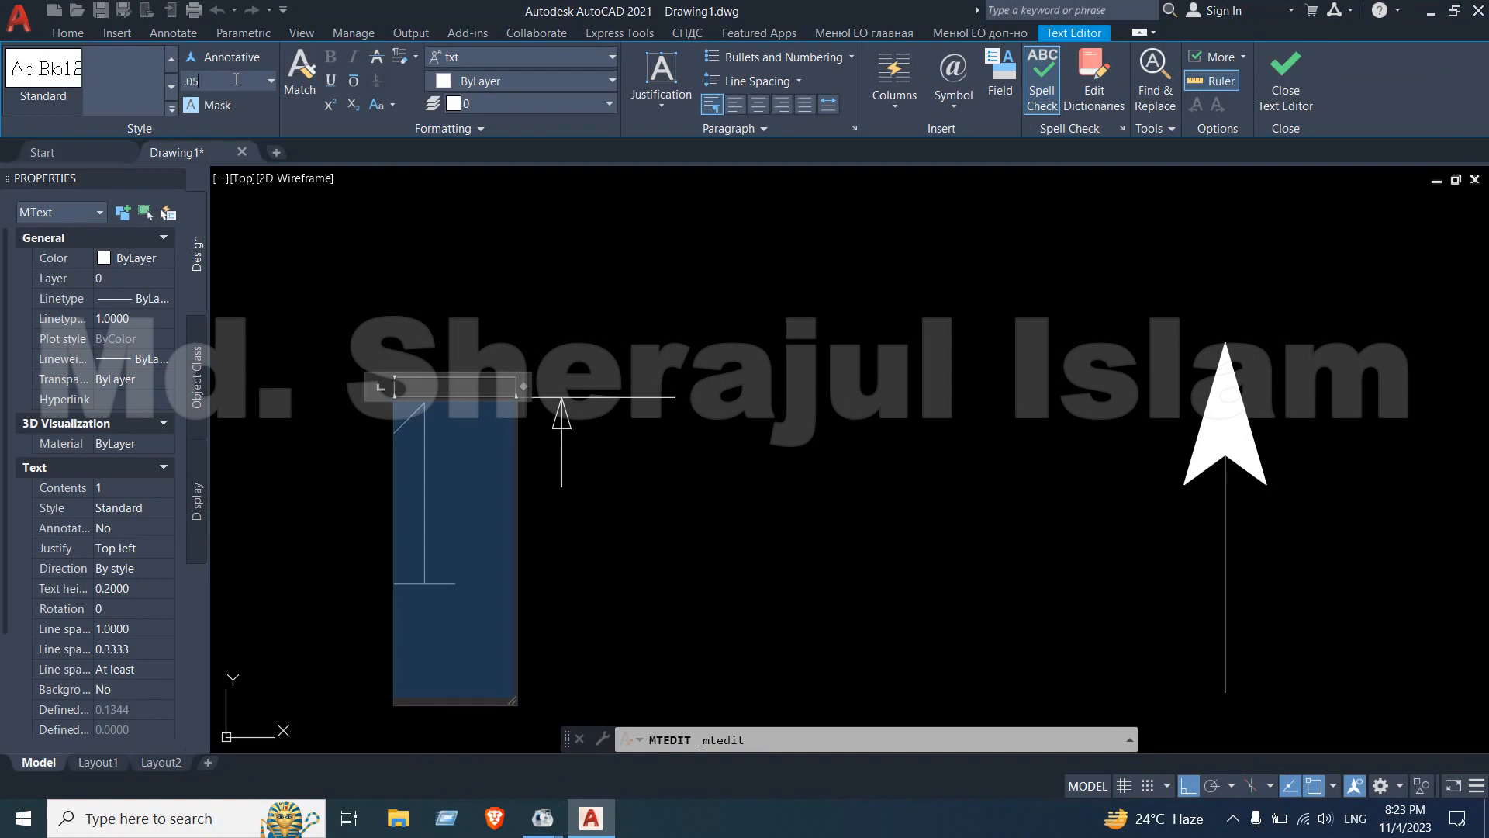
key("Return")
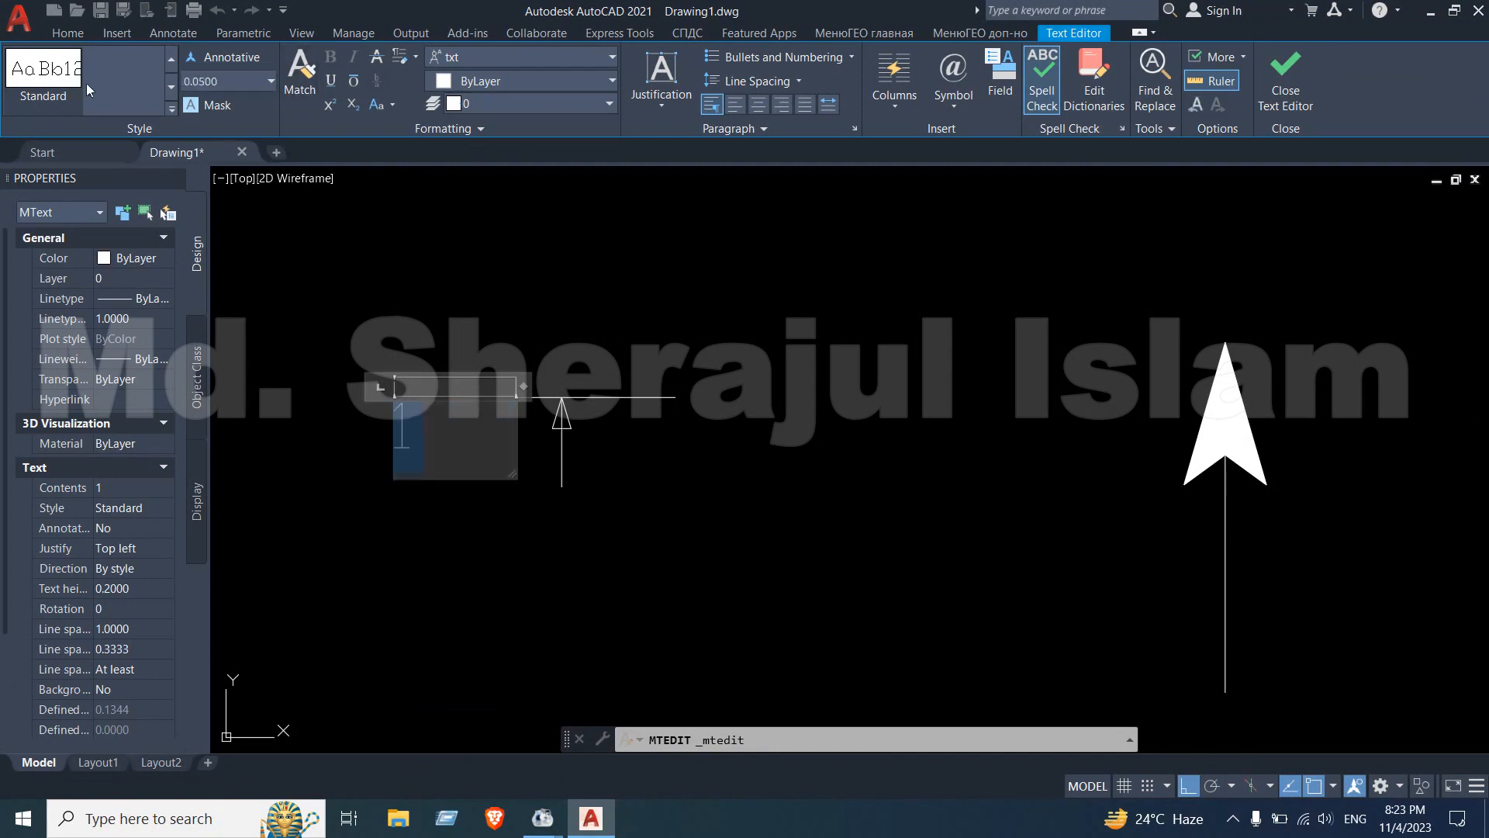
Change the font of the text "1" to GOST Common and finish the text edit
left_click(501, 55)
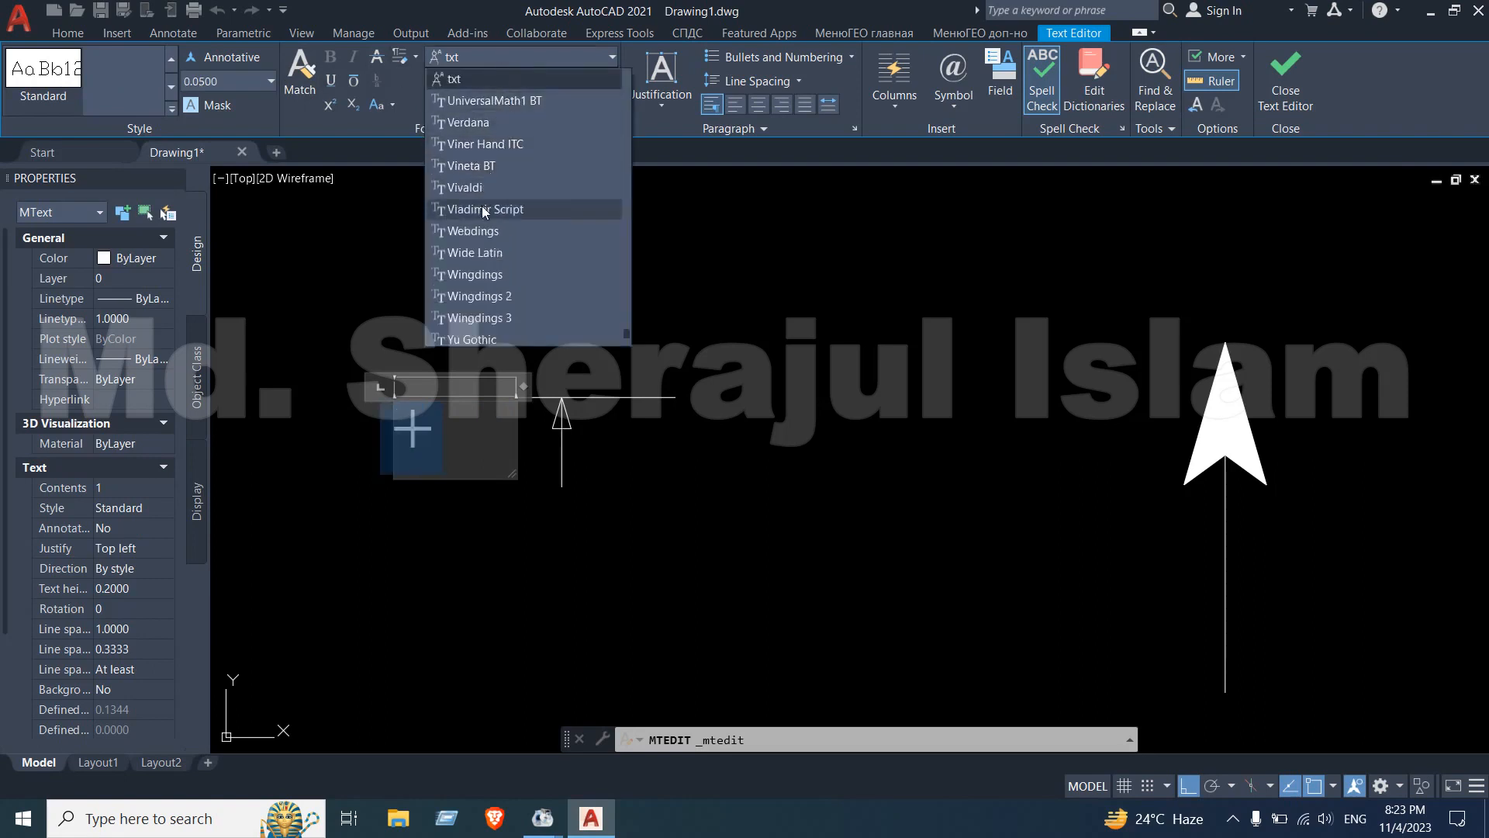
scroll(482, 206, "down", 3)
scroll(473, 202, "up", 8)
scroll(466, 191, "up", 10)
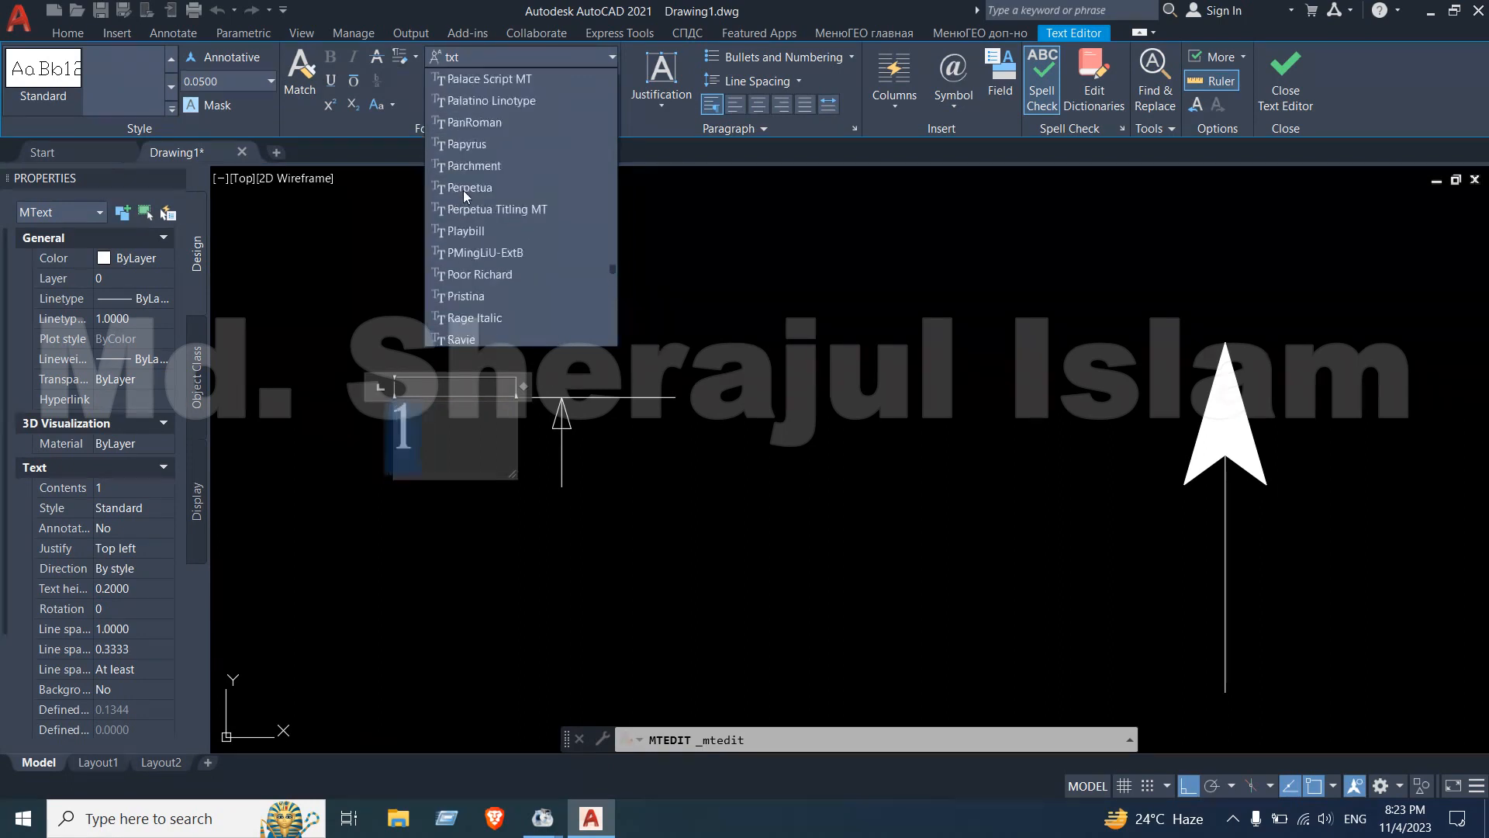
scroll(463, 191, "up", 4)
scroll(464, 190, "up", 18)
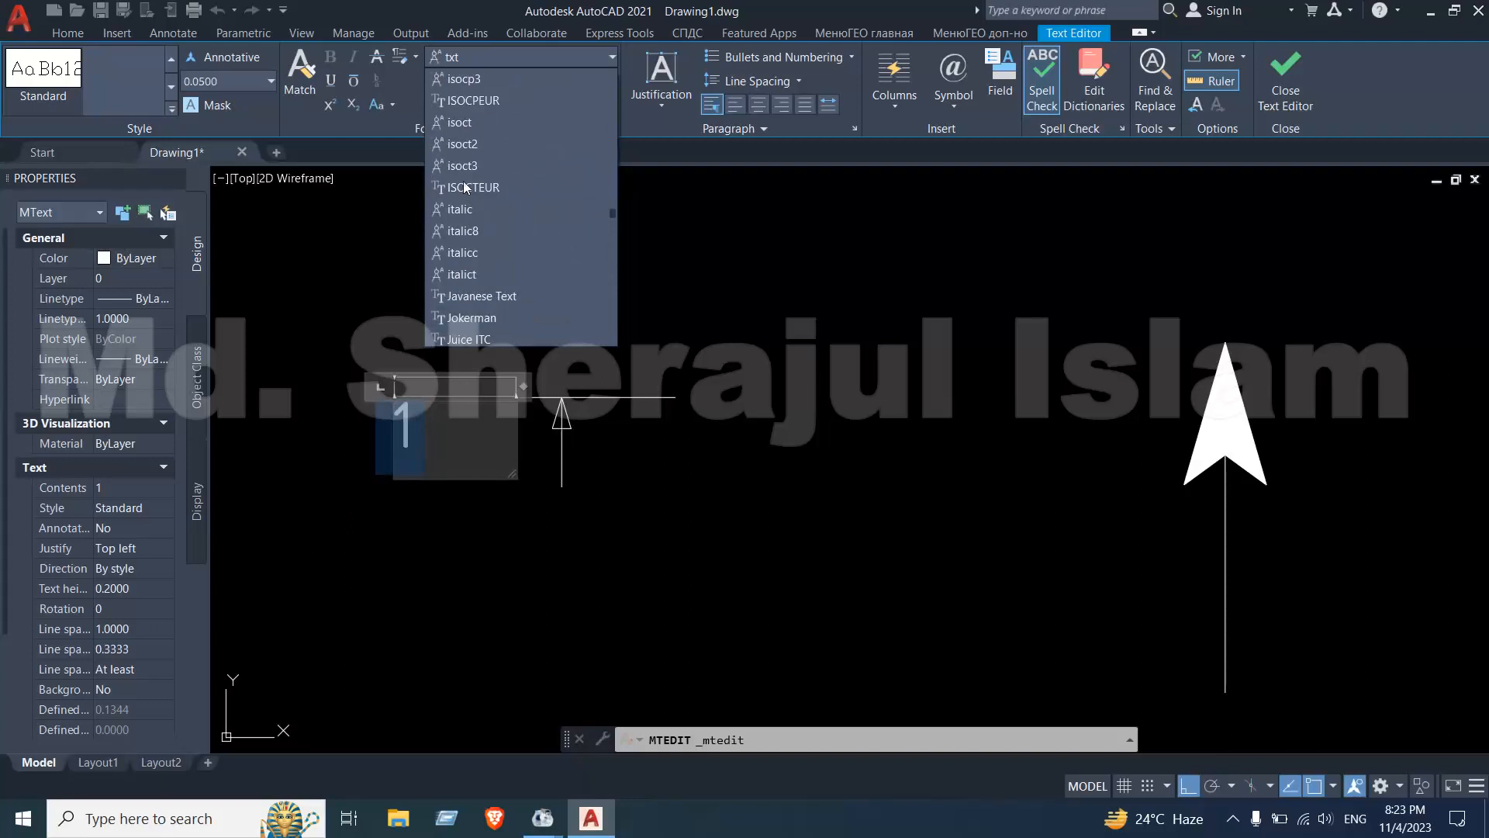
scroll(464, 188, "up", 5)
scroll(465, 189, "up", 4)
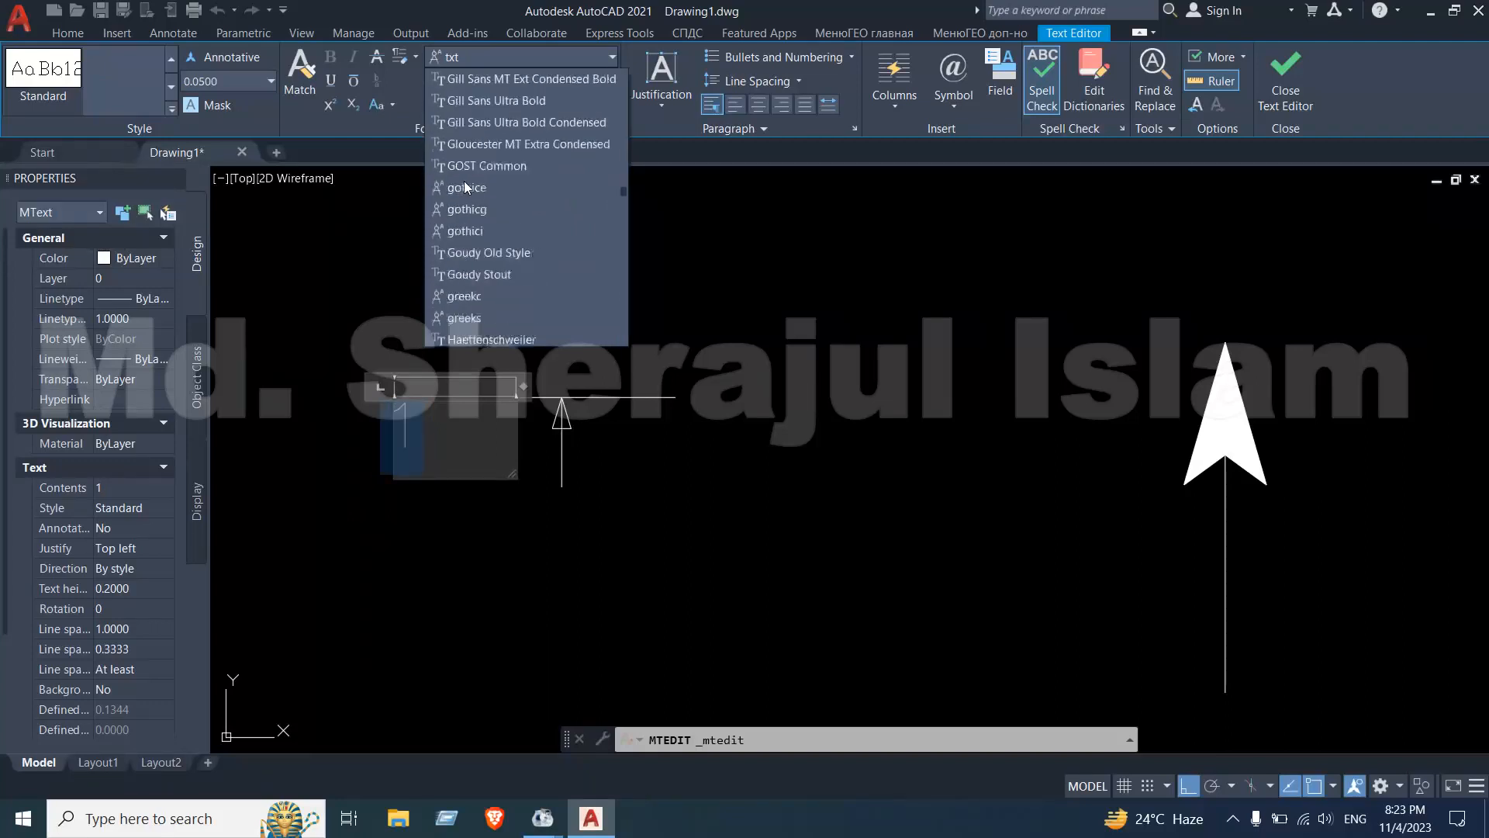
scroll(465, 188, "up", 3)
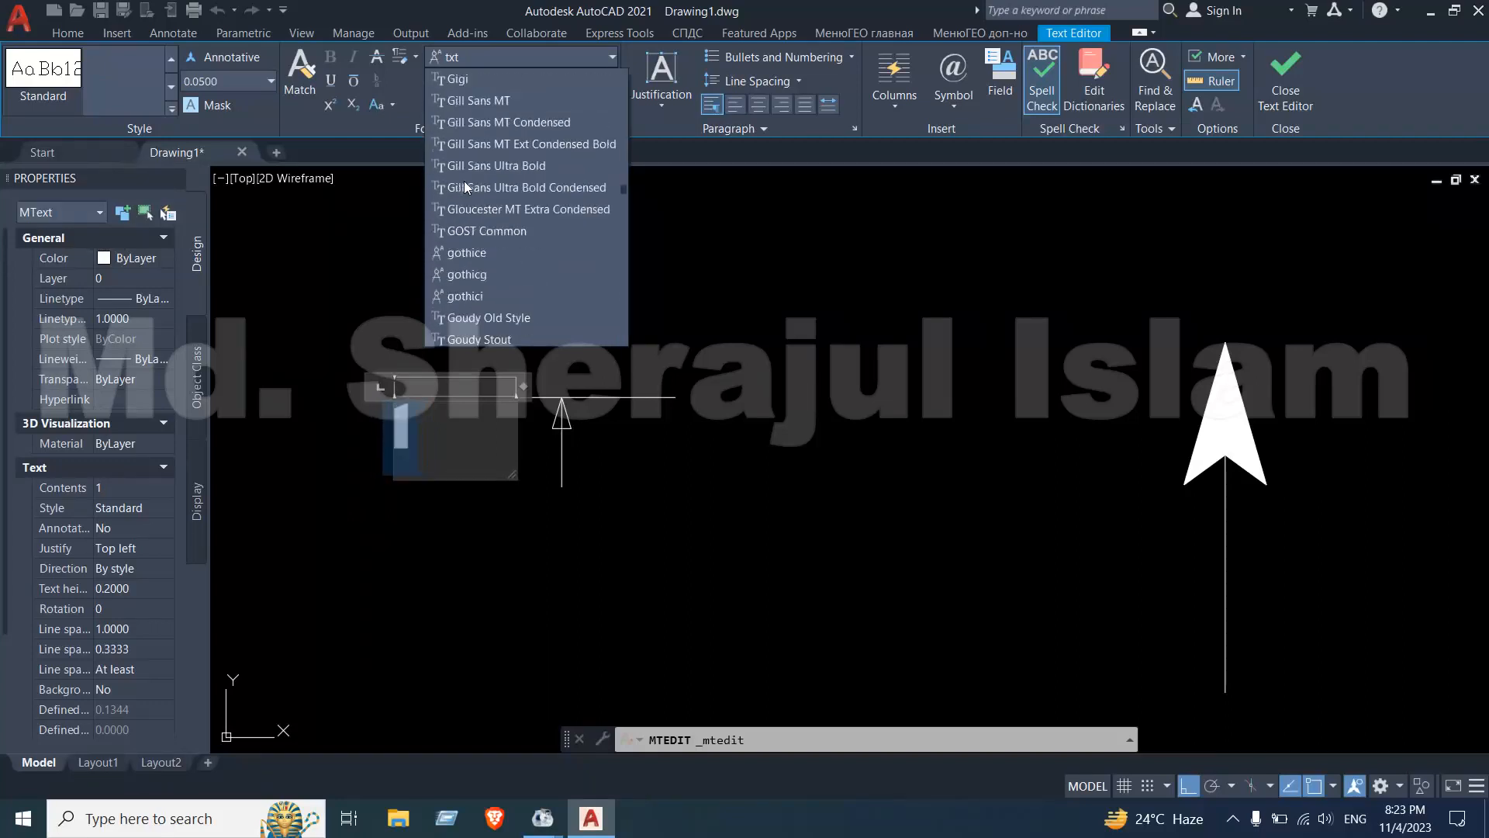
left_click(505, 232)
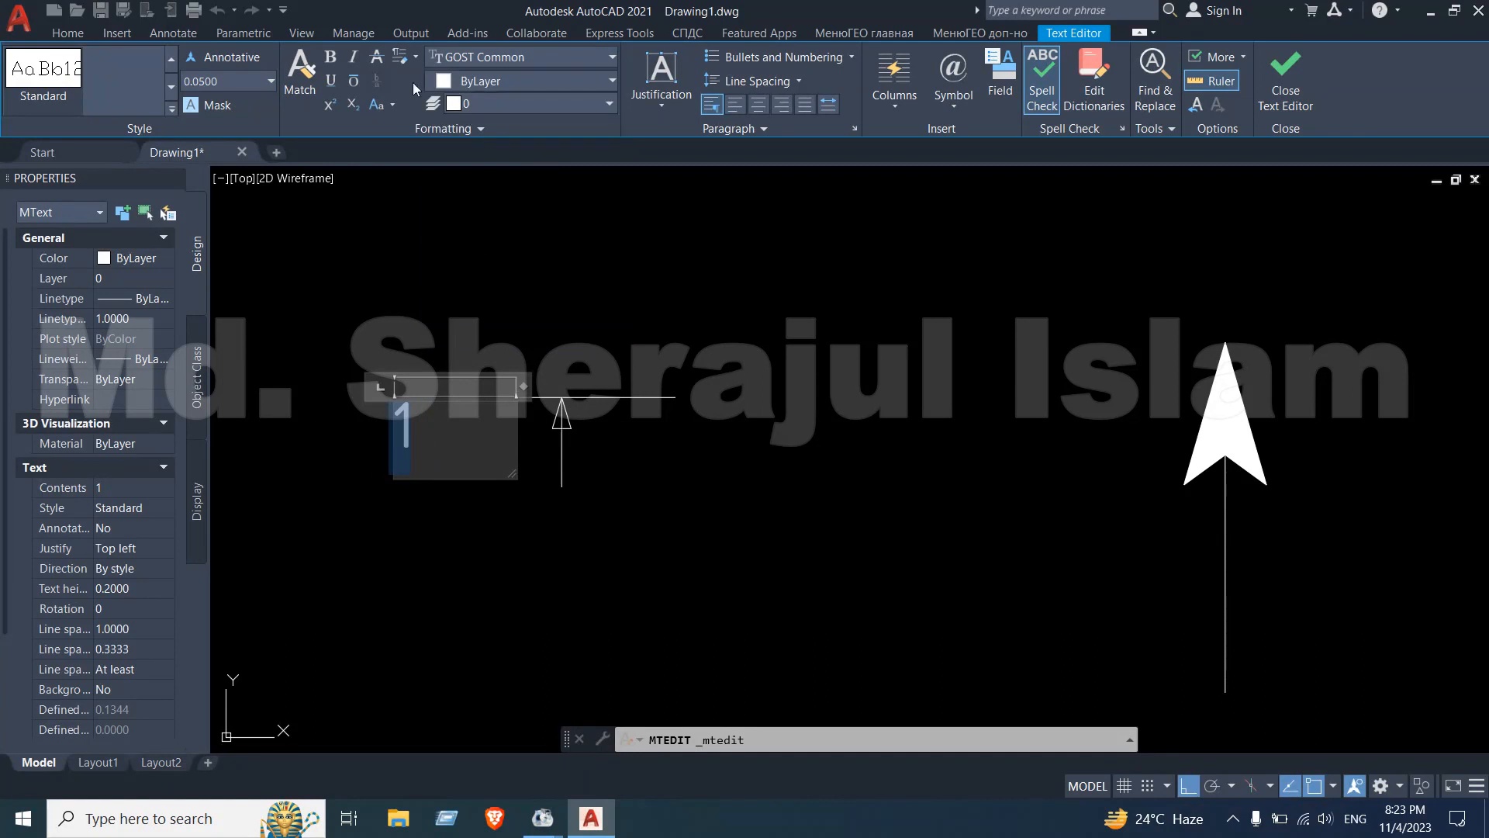
left_click(440, 301)
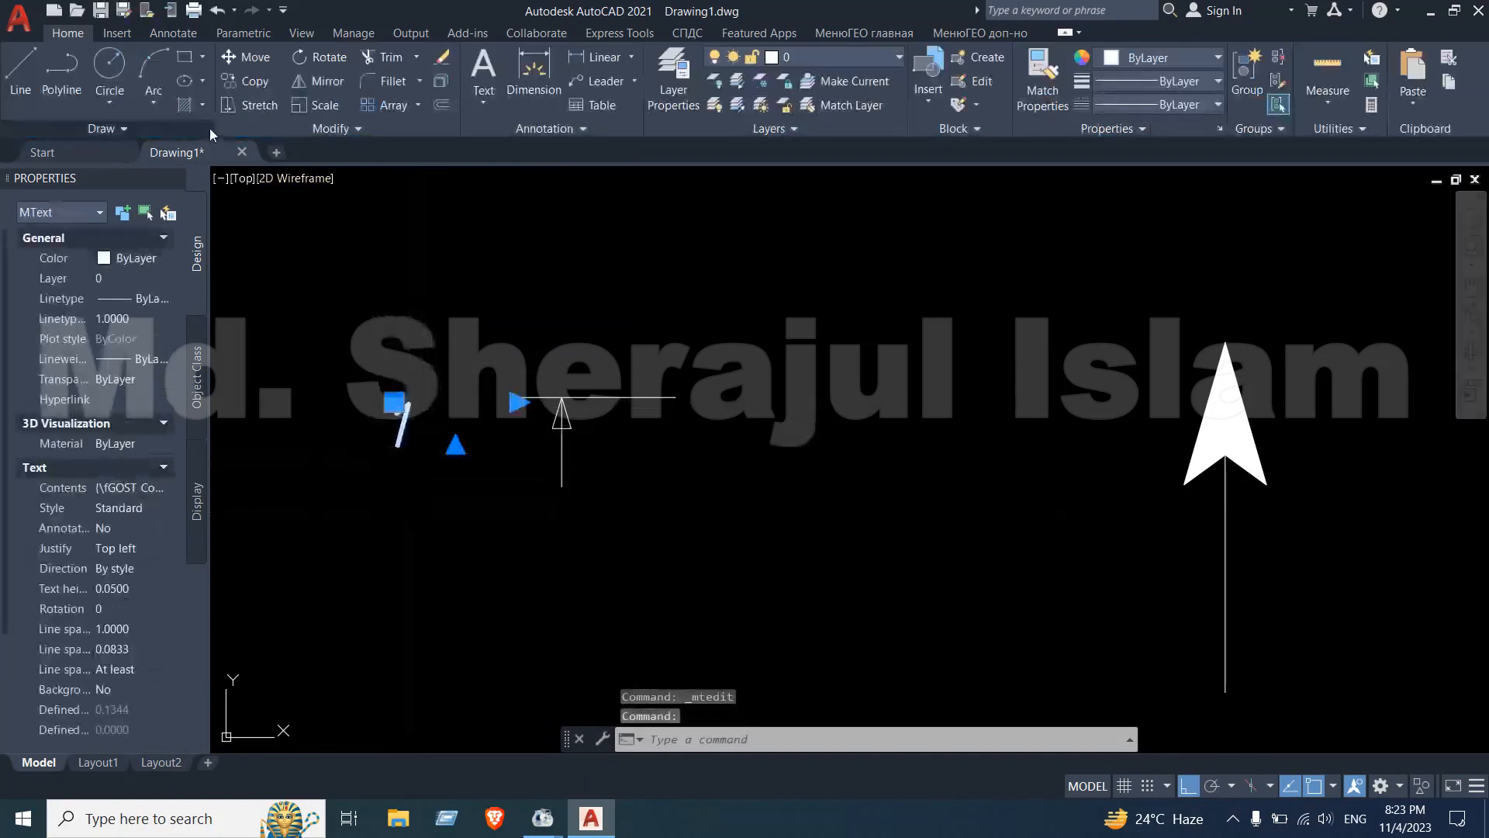
Move the text "1" freely, with Ortho off, to just left of the small arrow and below the horizontal line
left_click(253, 57)
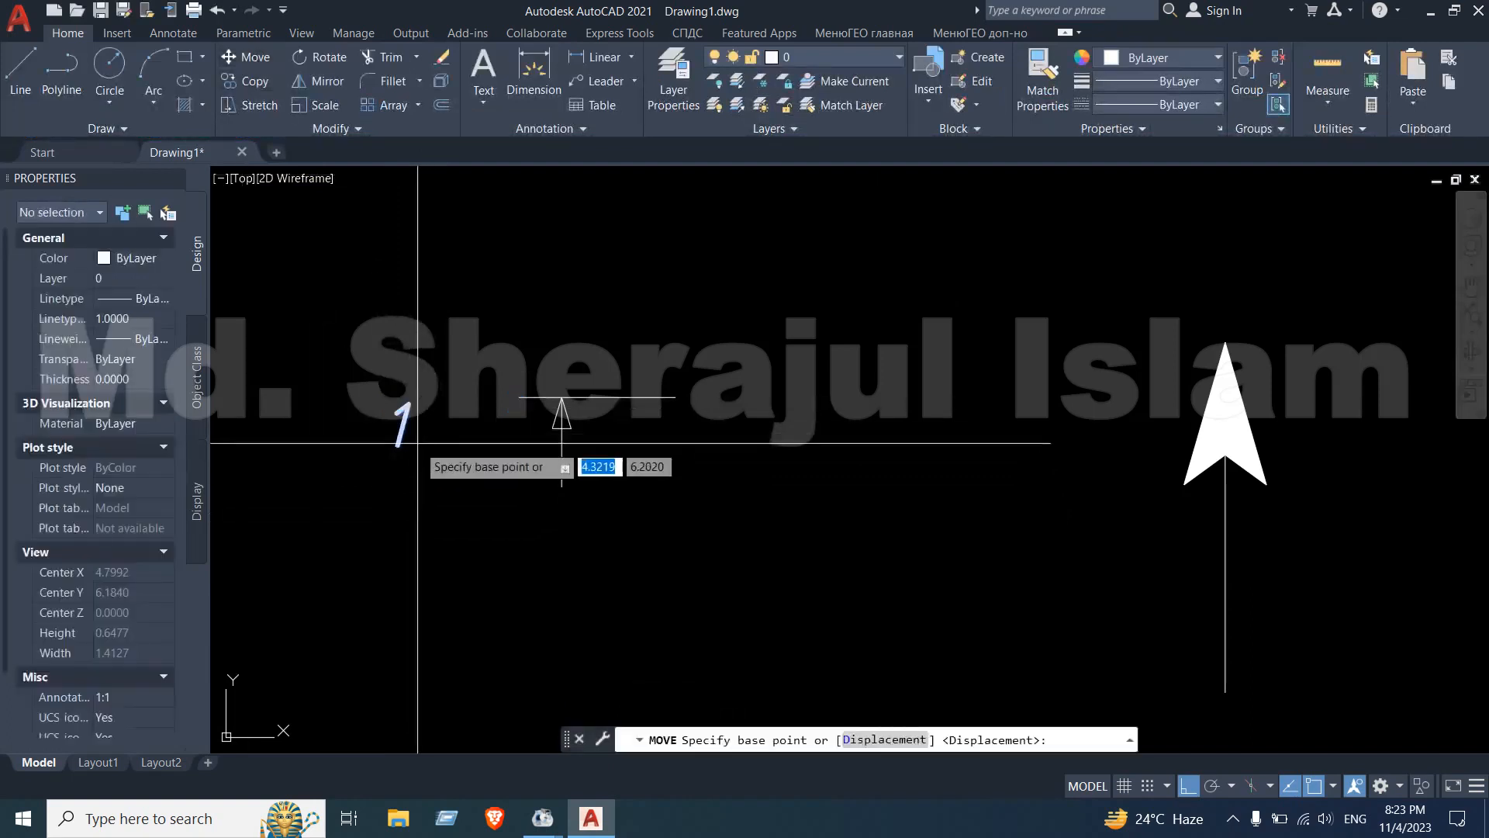
left_click(395, 448)
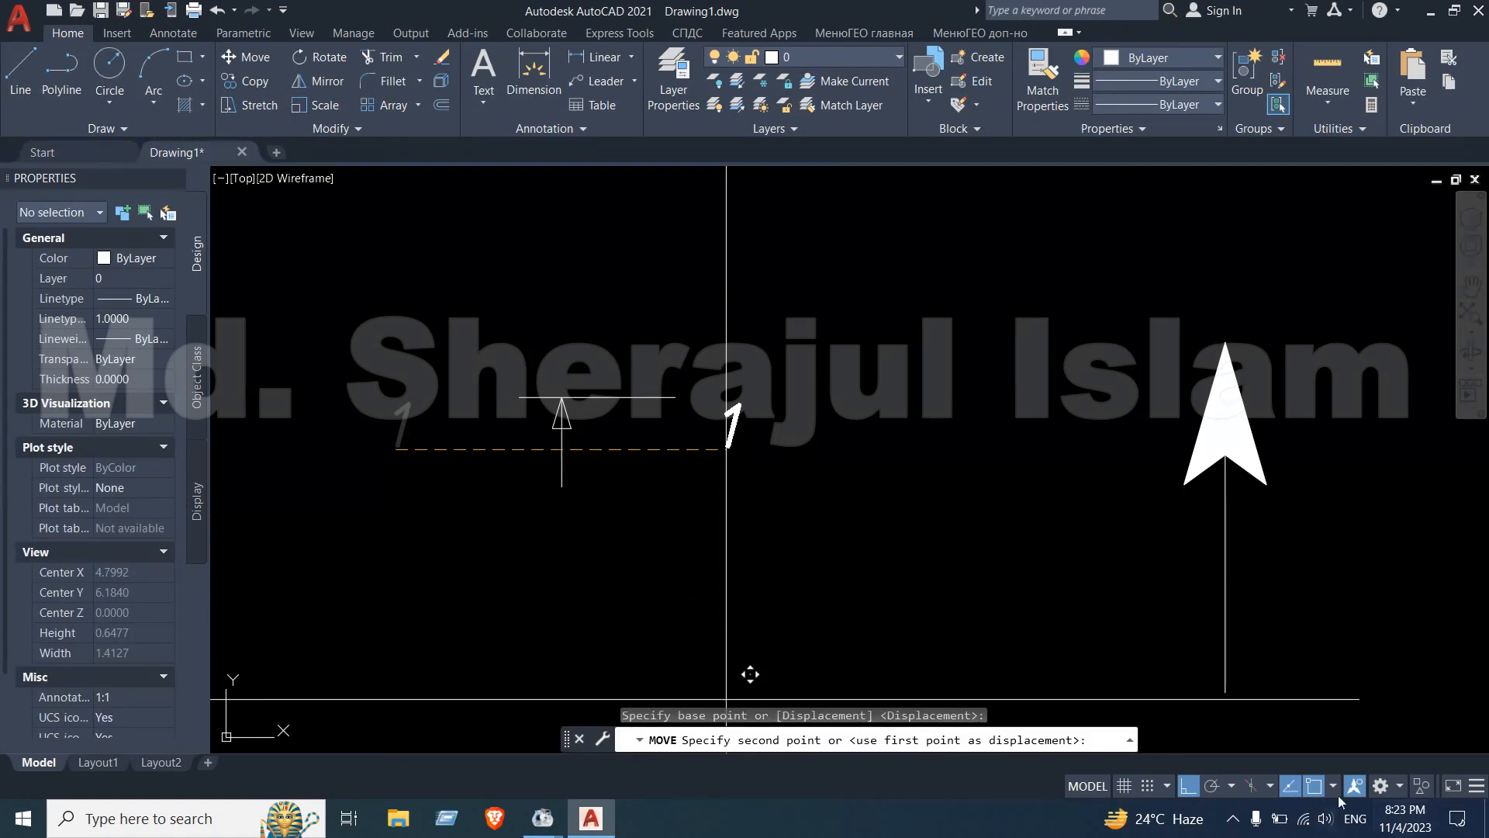
left_click(1189, 785)
scroll(594, 480, "up", 5)
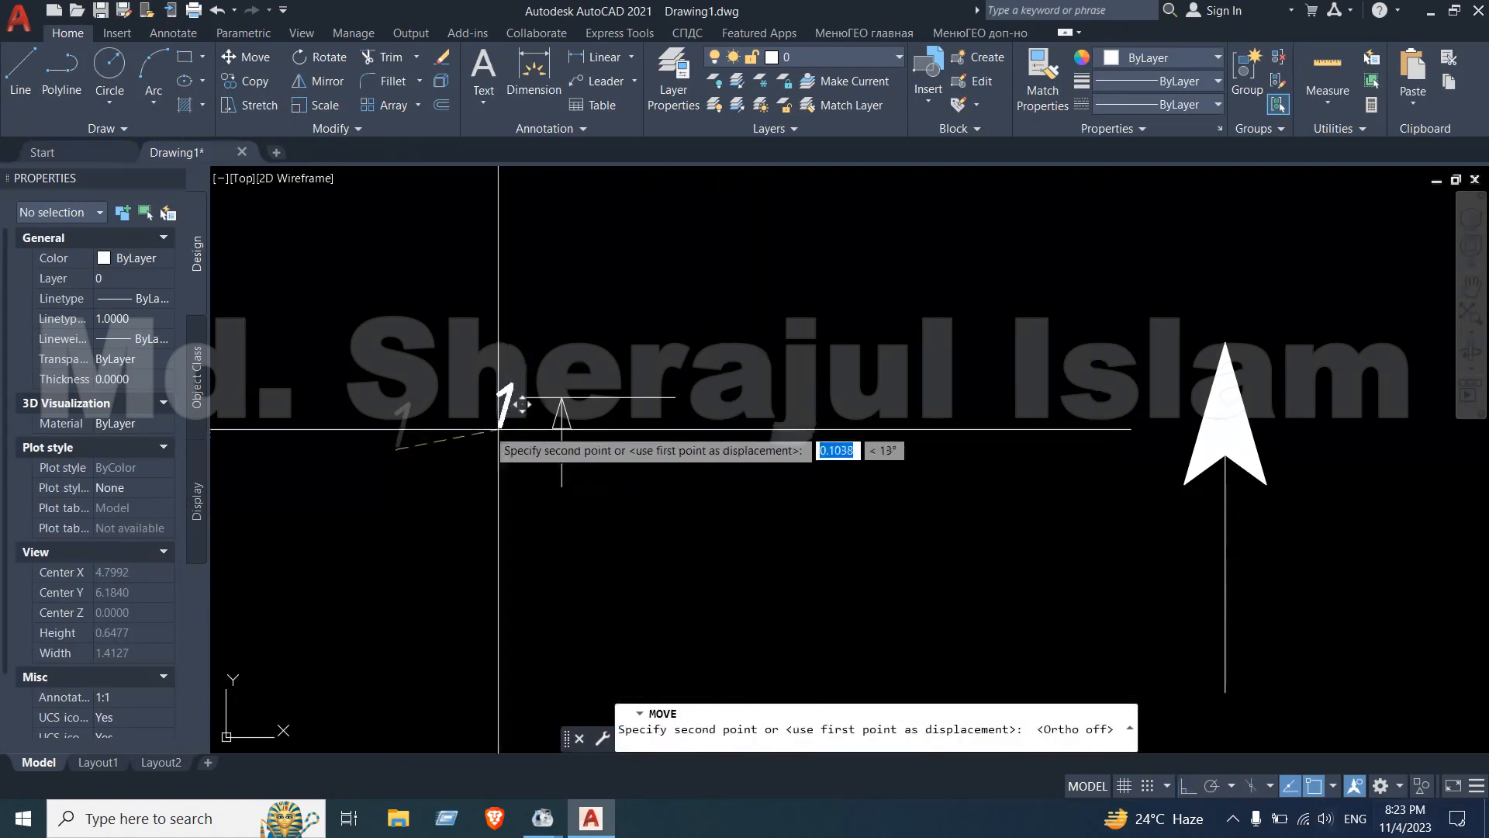
left_click(594, 481)
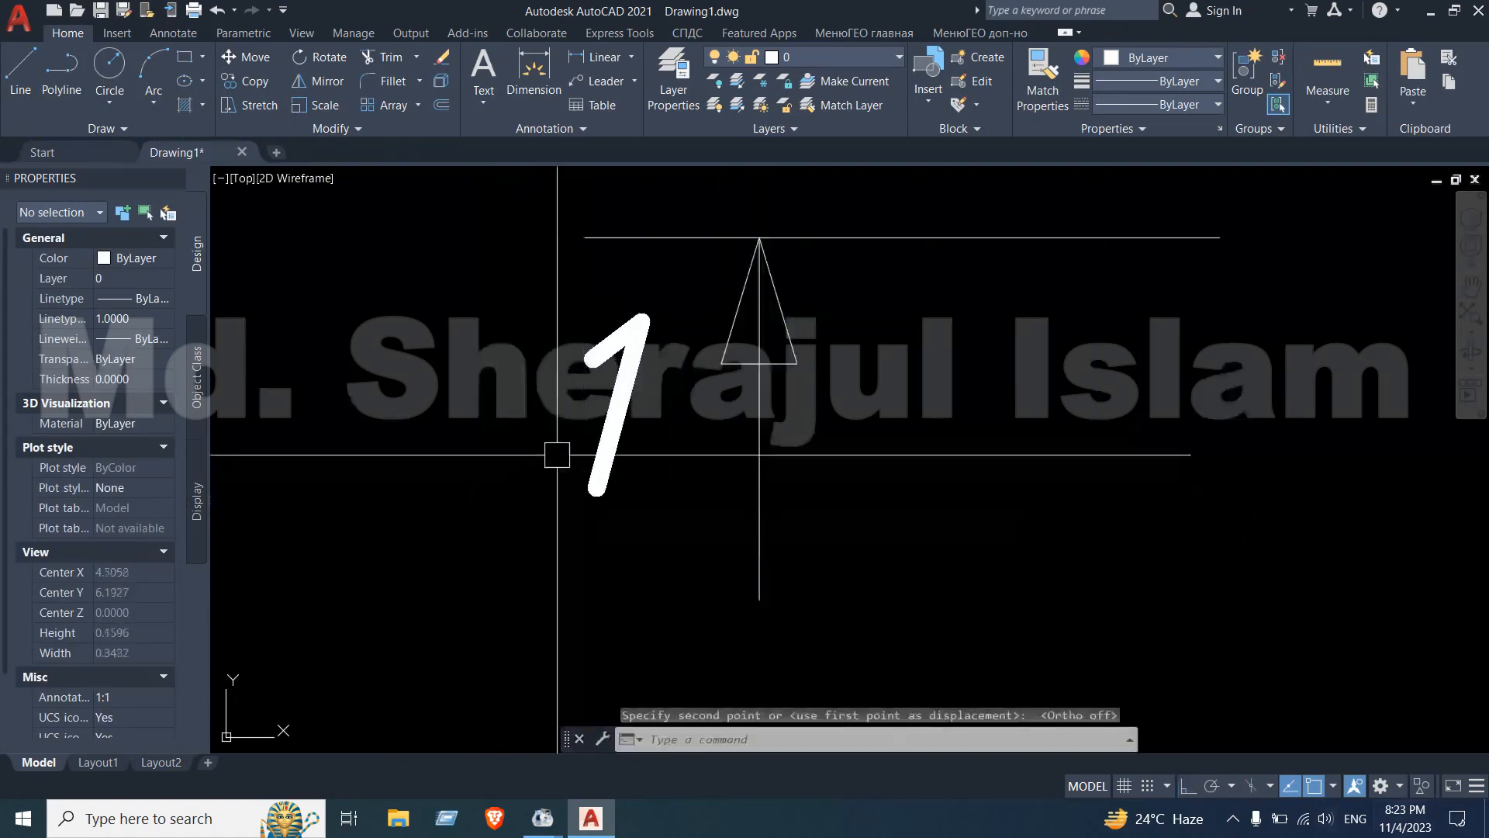
Shorten the horizontal line above the small arrow from its right end to a length of about 0.134
scroll(721, 453, "down", 5)
middle_click_drag(855, 551, 749, 499)
scroll(655, 415, "up", 2)
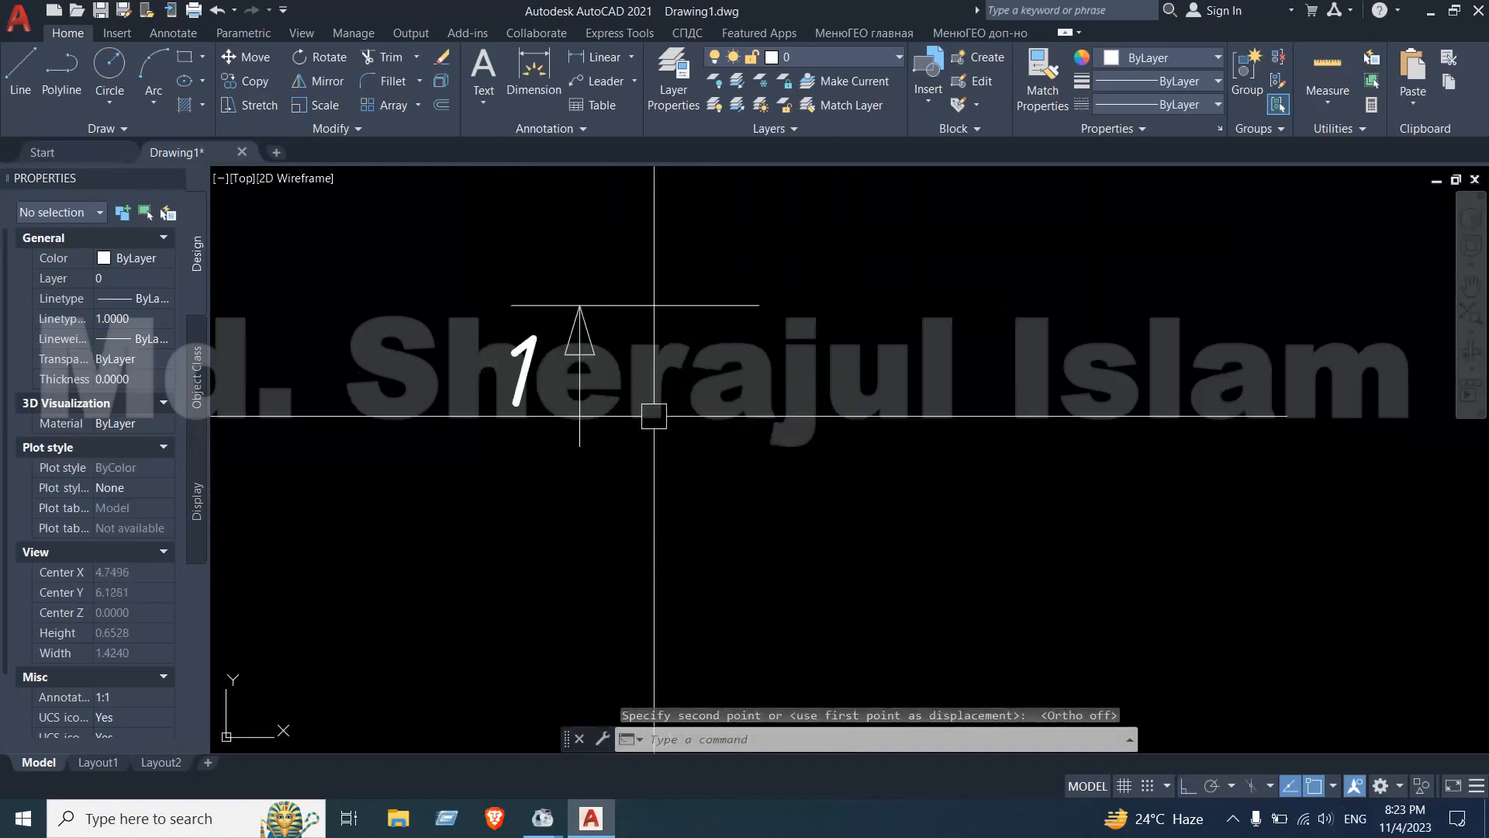
middle_click_drag(655, 416, 662, 534)
left_click(766, 470)
left_click(744, 403)
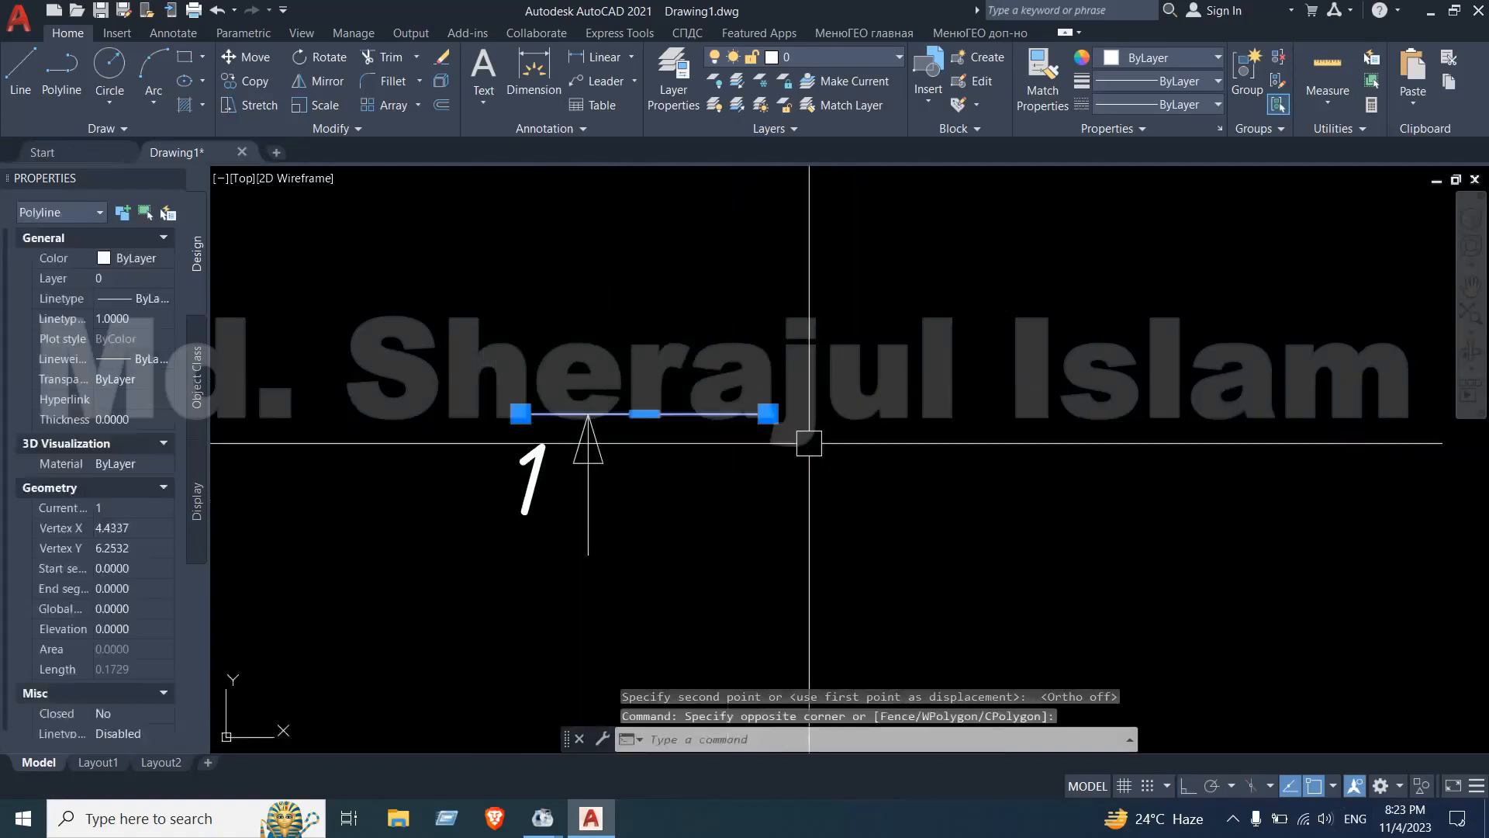
left_click(768, 415)
left_click(712, 414)
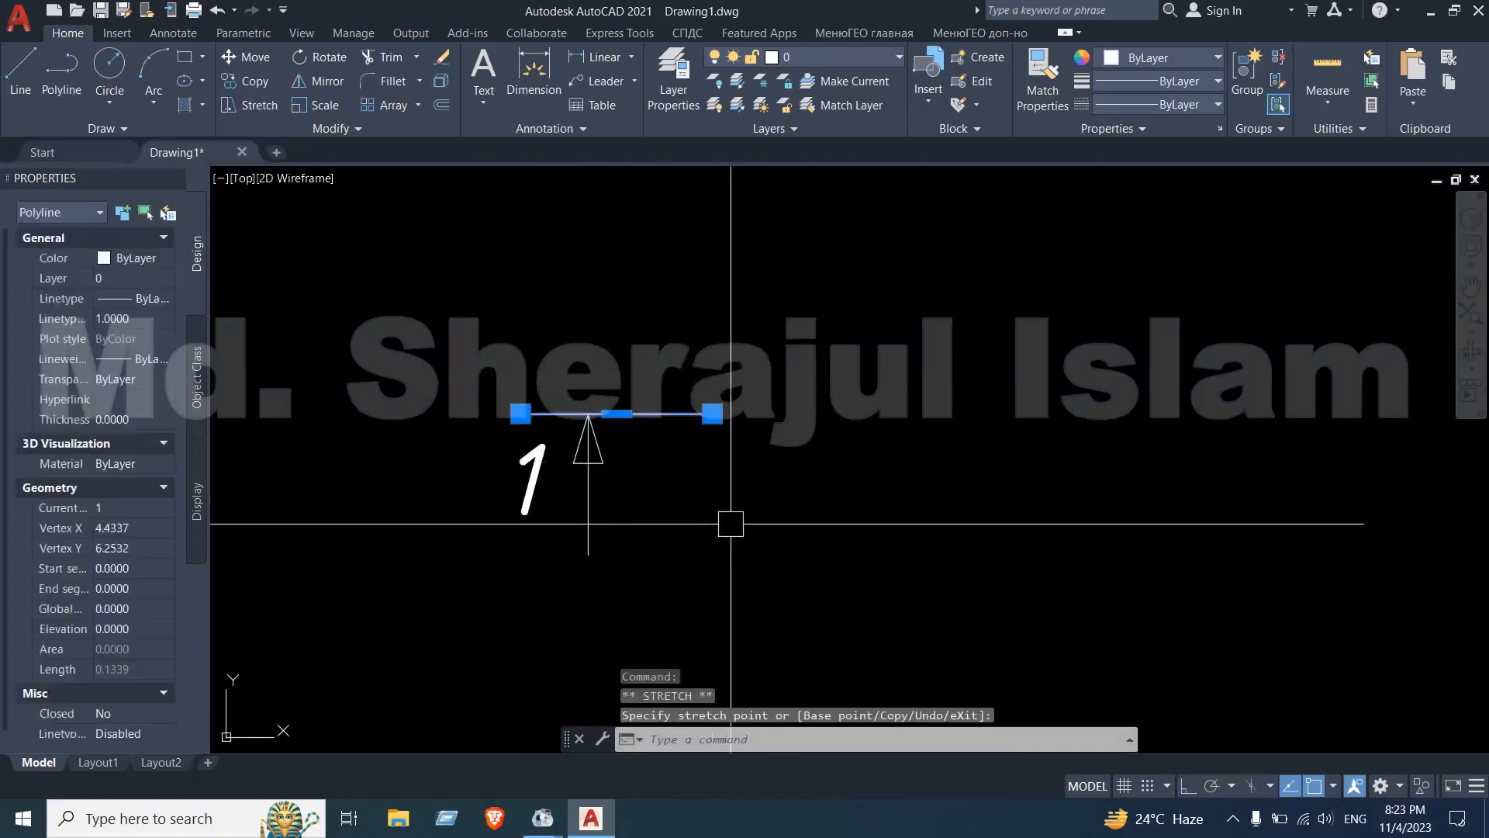
key("Escape")
Move the small arrow and the text "1" slightly to the left along the horizontal line with Ortho on
left_click(665, 513)
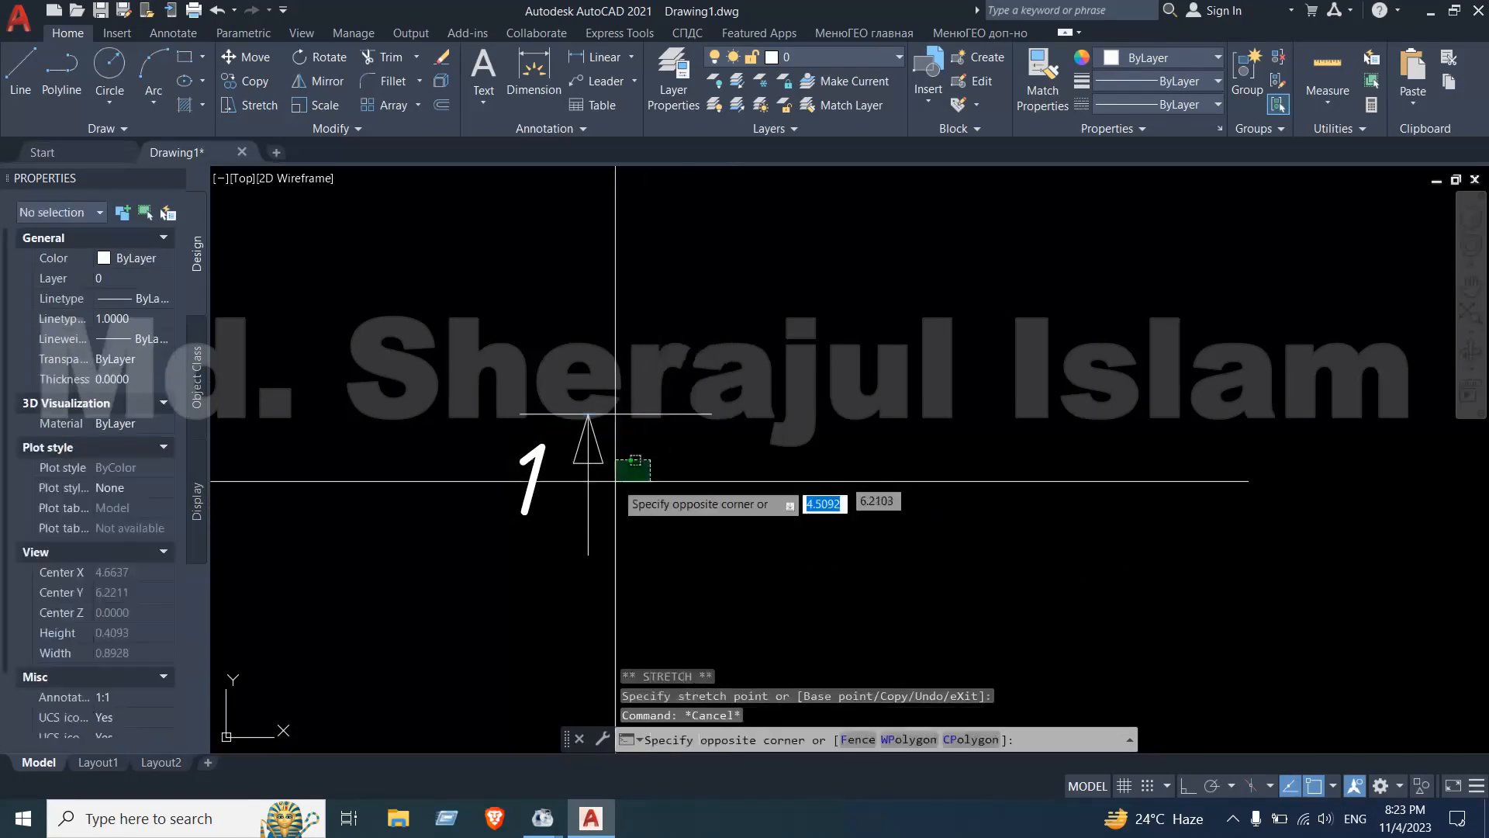
left_click(395, 512)
left_click(263, 65)
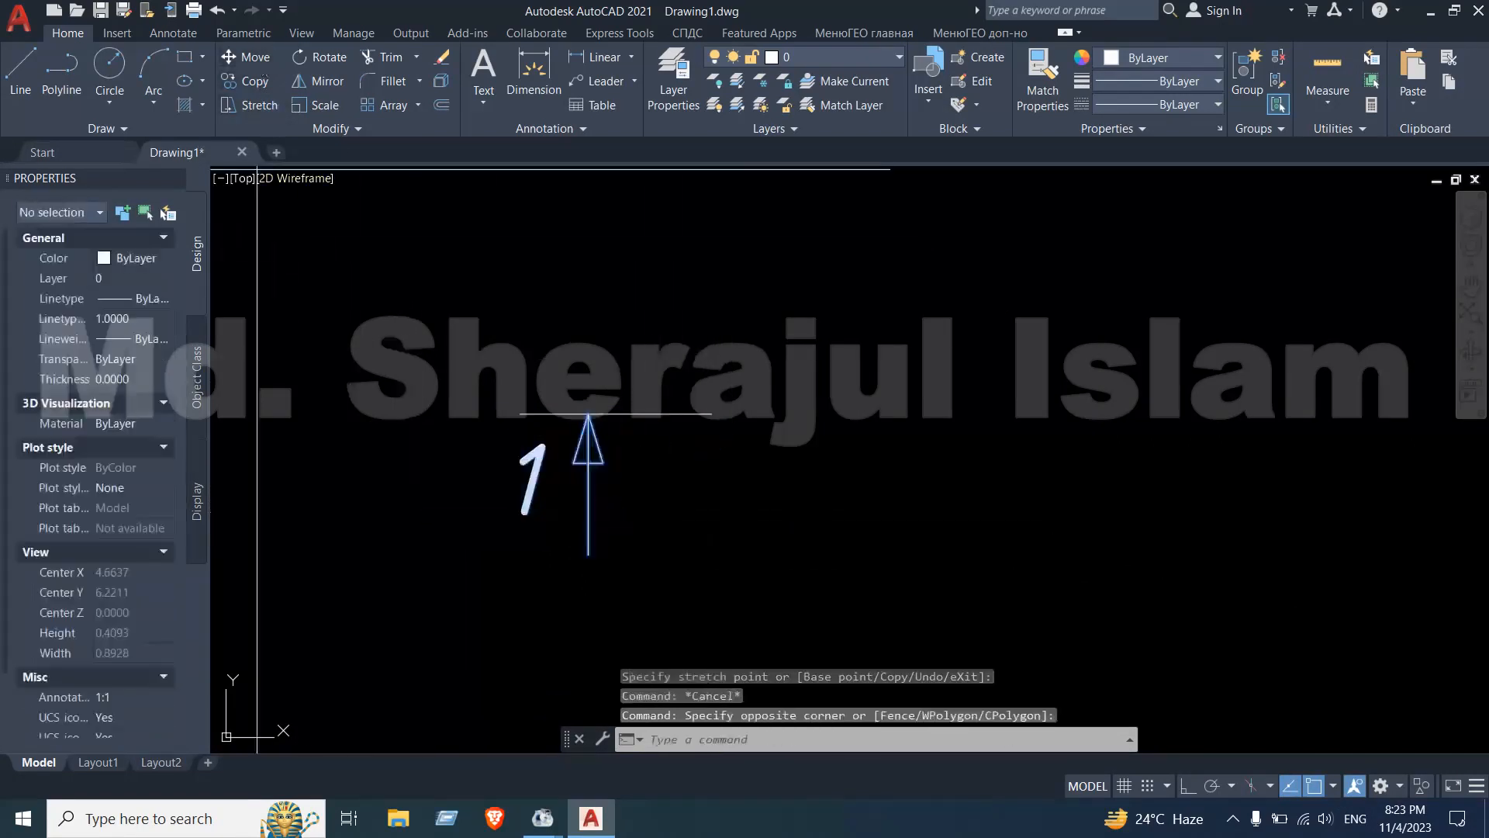
left_click(860, 494)
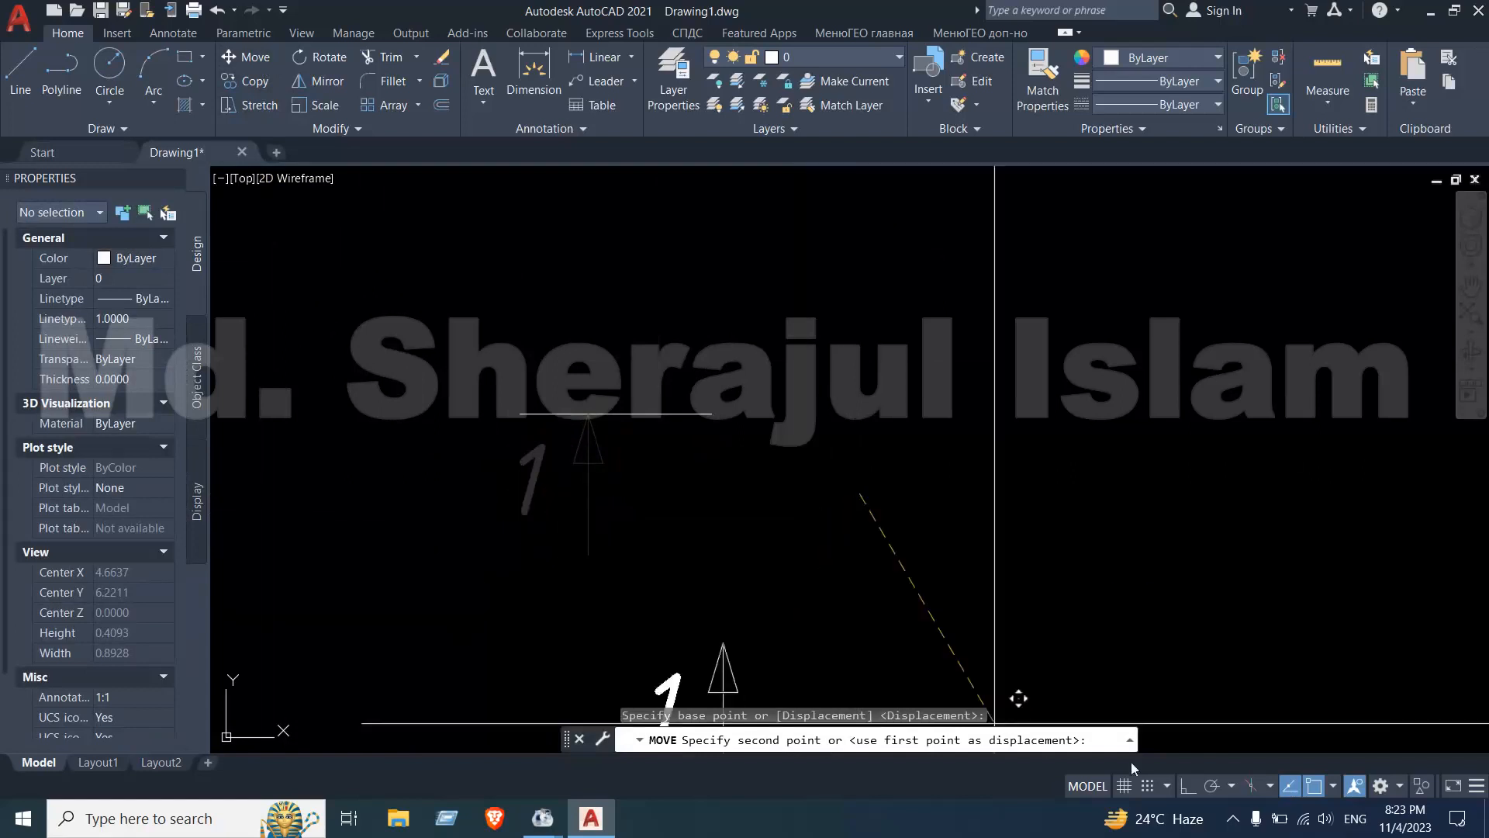
left_click(1188, 787)
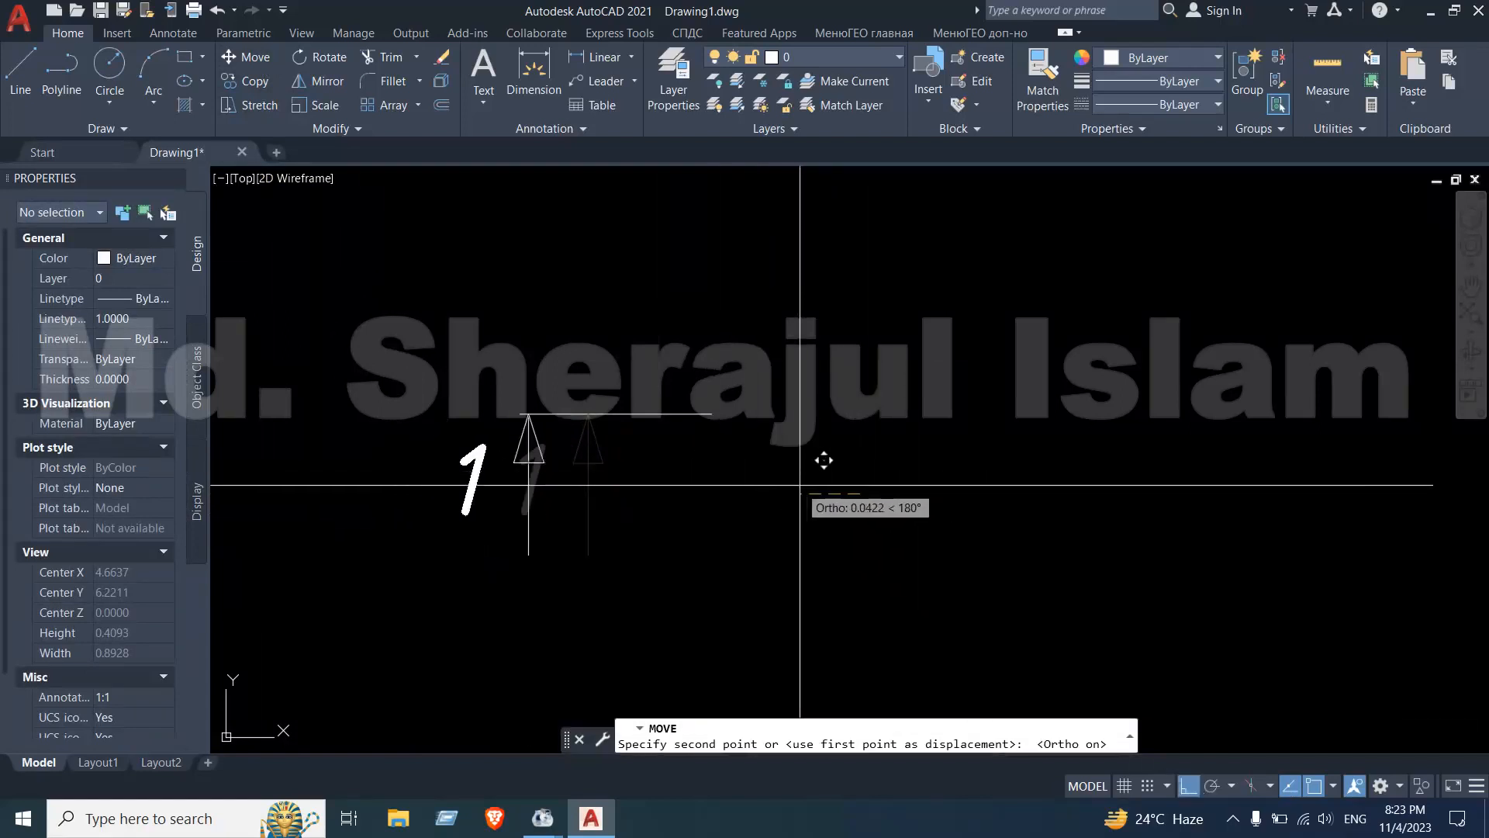
left_click(845, 487)
scroll(783, 532, "down", 3)
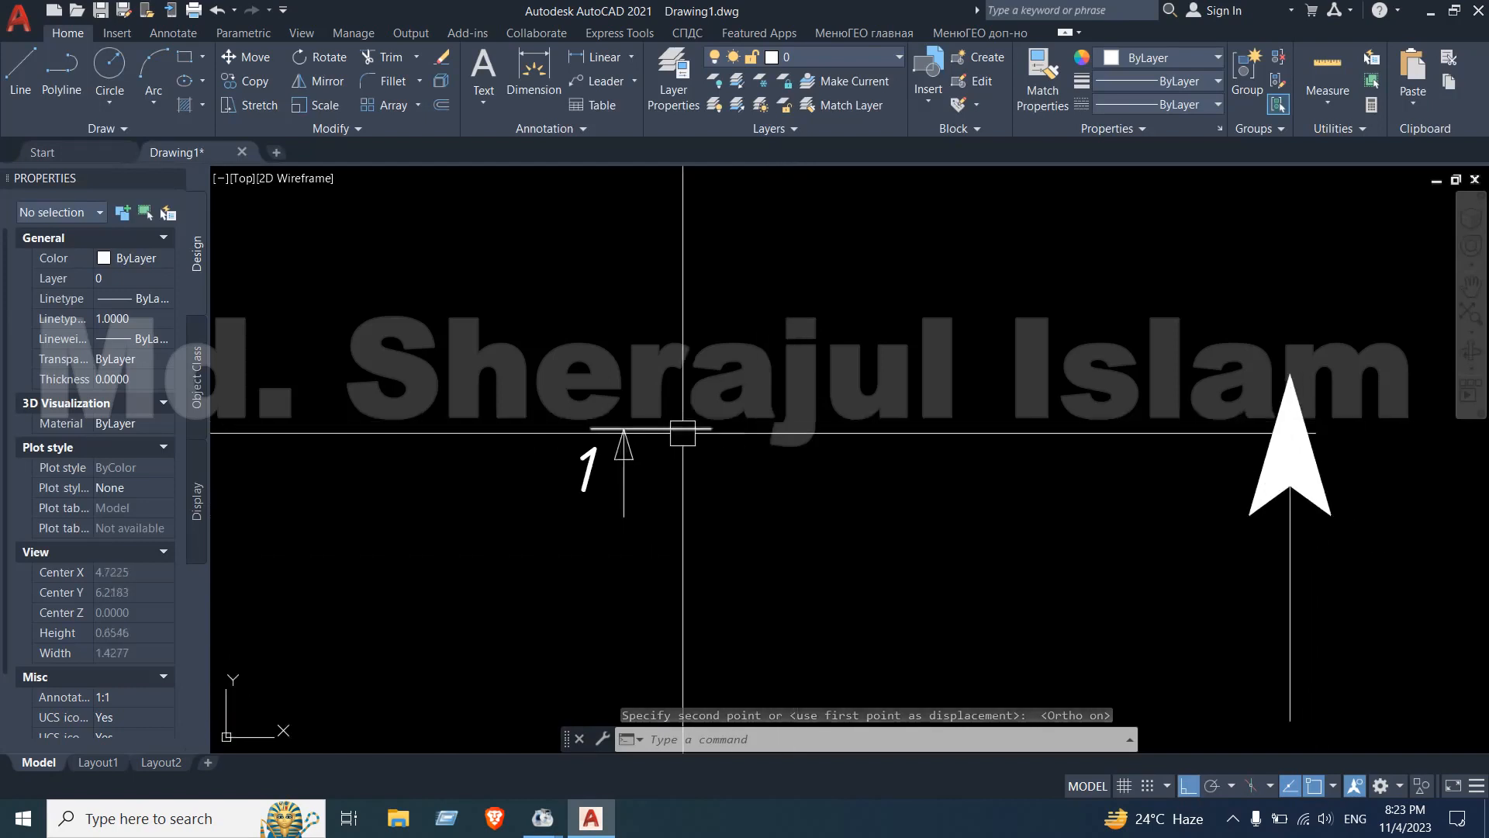
scroll(661, 458, "up", 3)
scroll(694, 509, "down", 3)
scroll(695, 509, "up", 3)
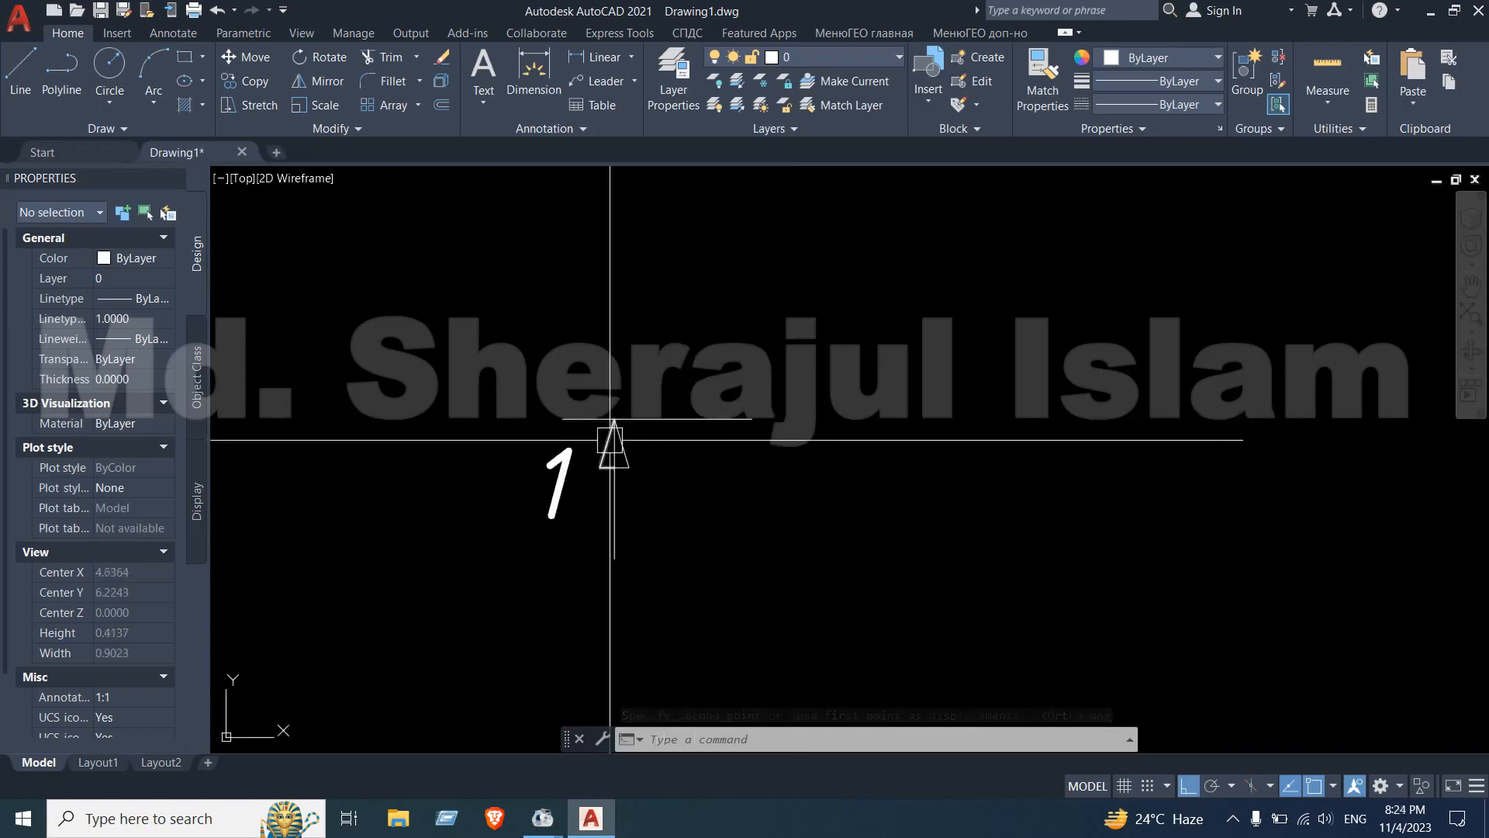
Fill both halves of the small arrowhead below the horizontal line with a solid hatch
left_click(185, 105)
scroll(599, 479, "up", 4)
left_click(609, 455)
left_click(619, 455)
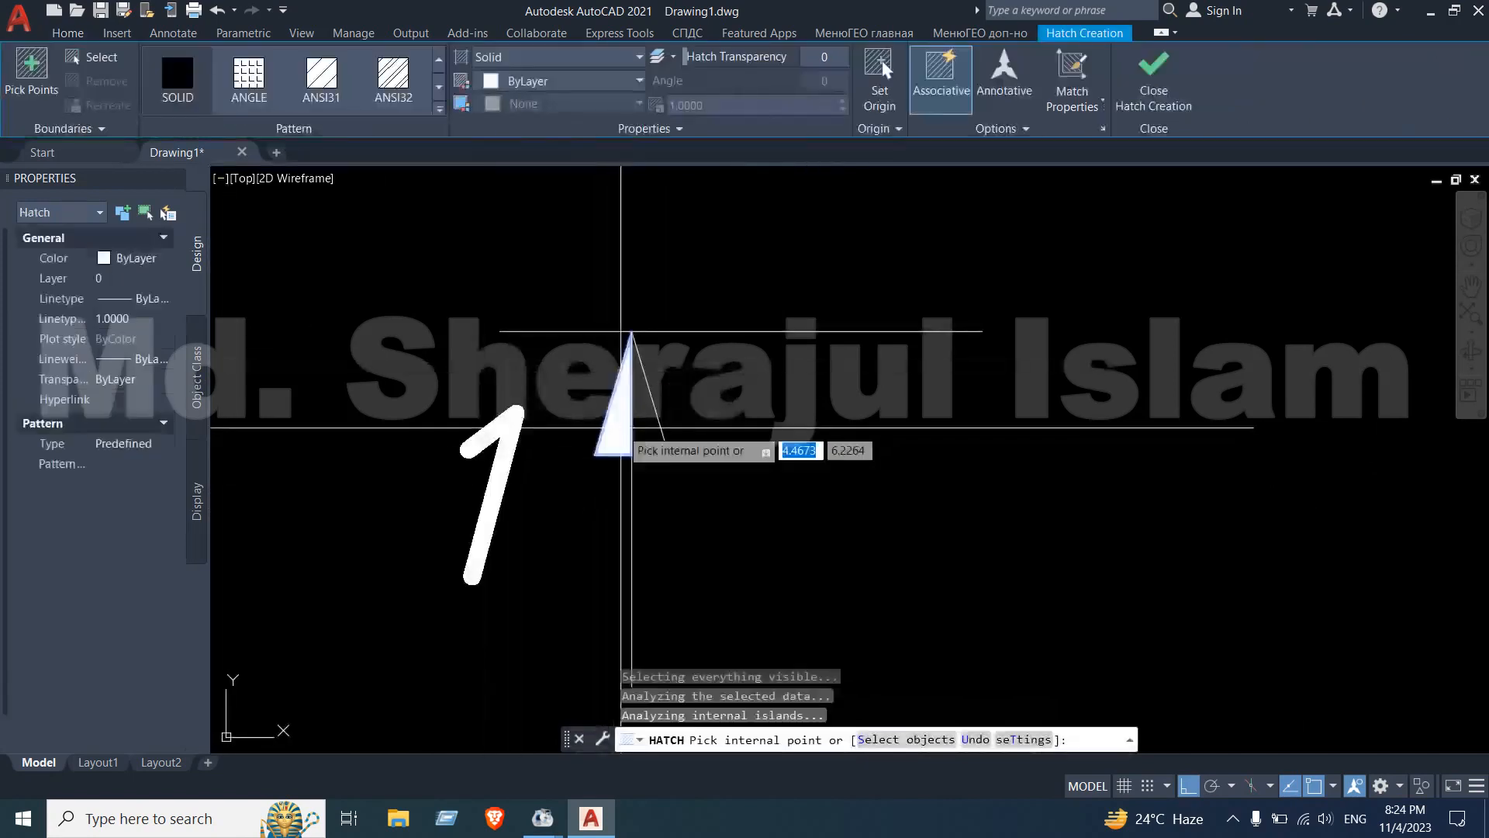
key("Return")
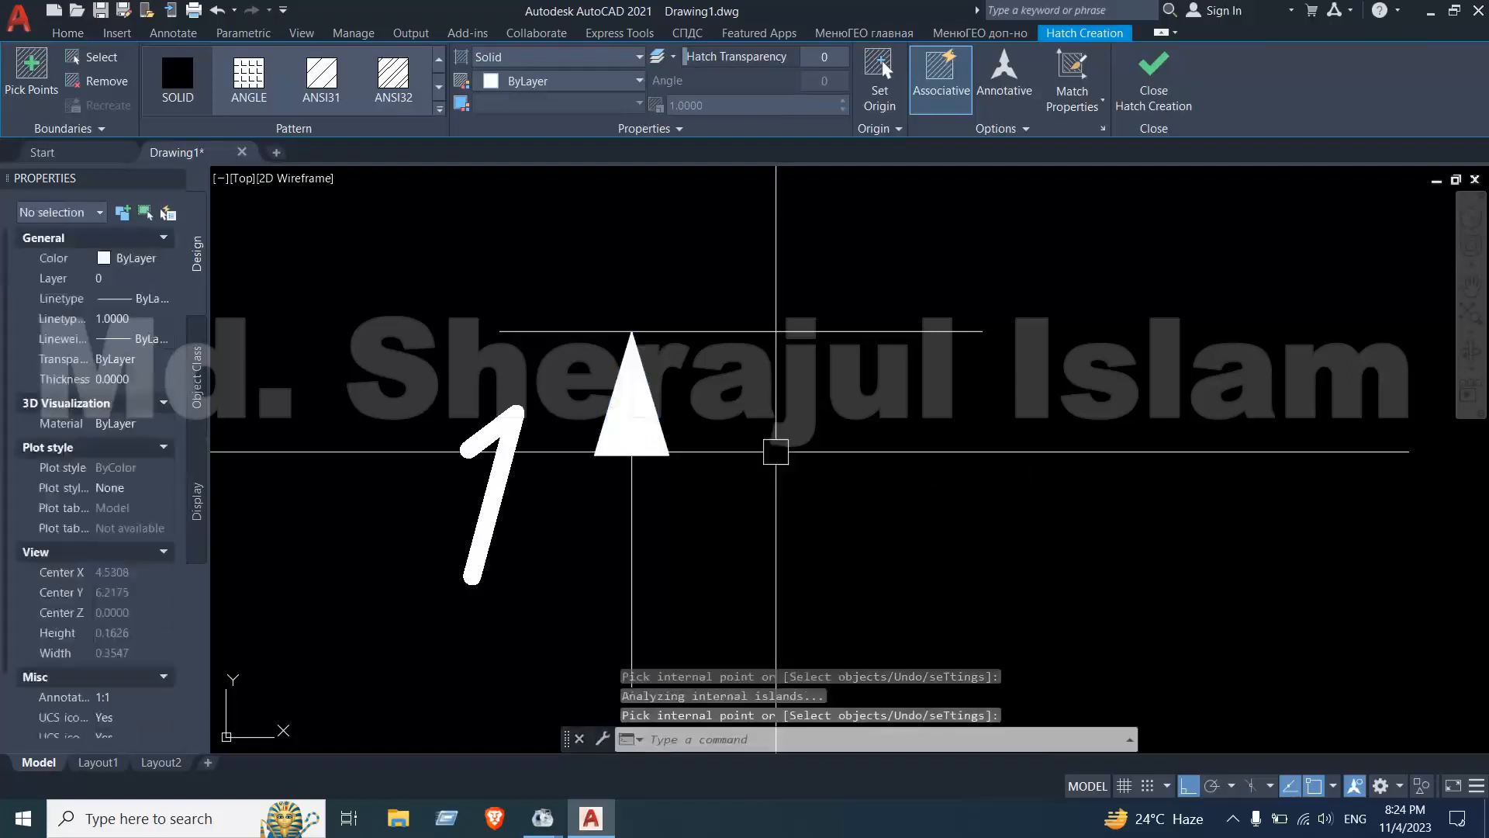
Create a block named "s" from the horizontal line, the small hatched arrow and the text "1"
scroll(755, 410, "down", 6)
left_click(855, 342)
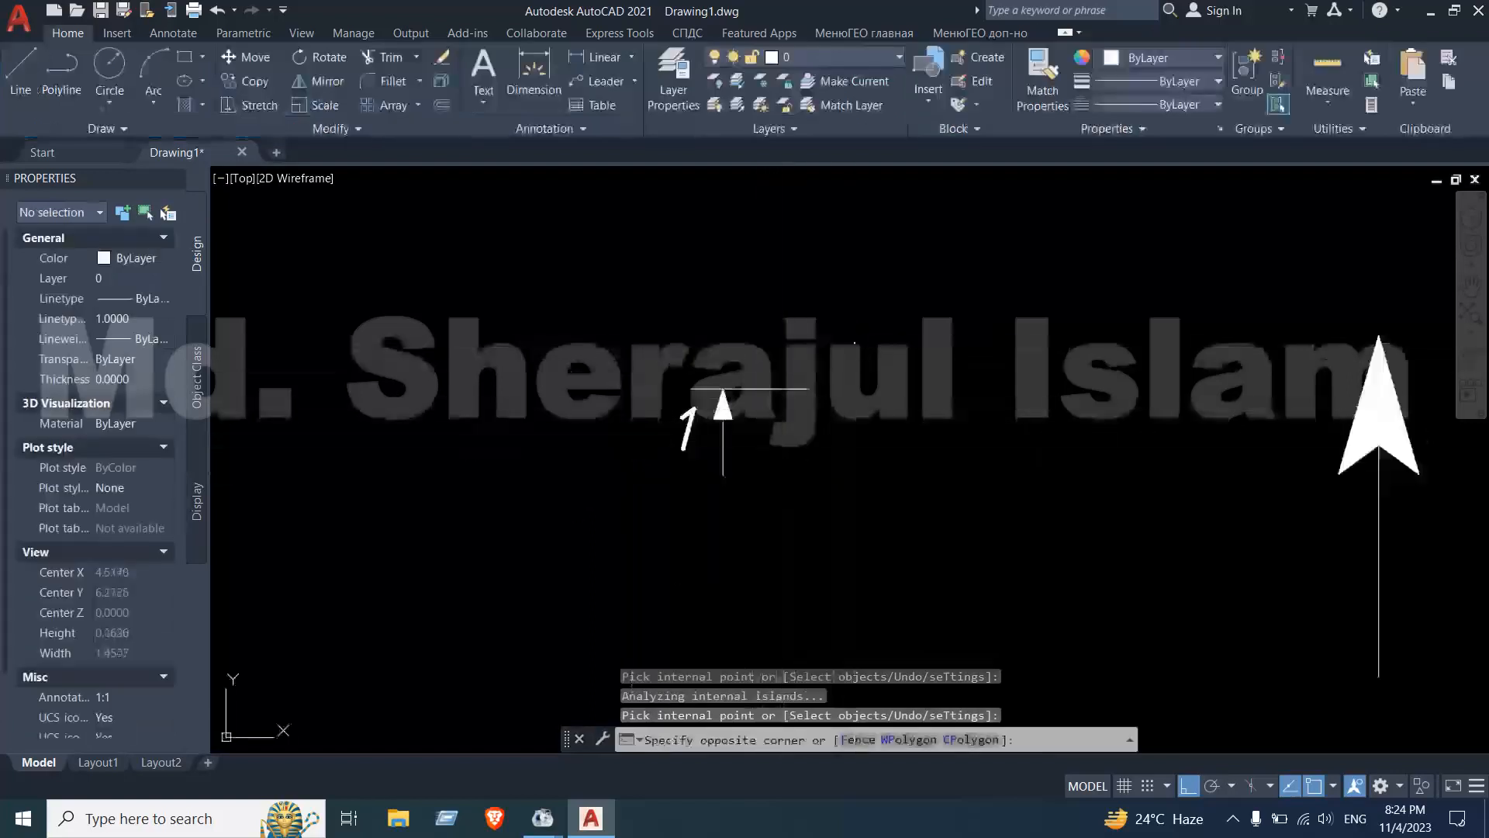
left_click(613, 436)
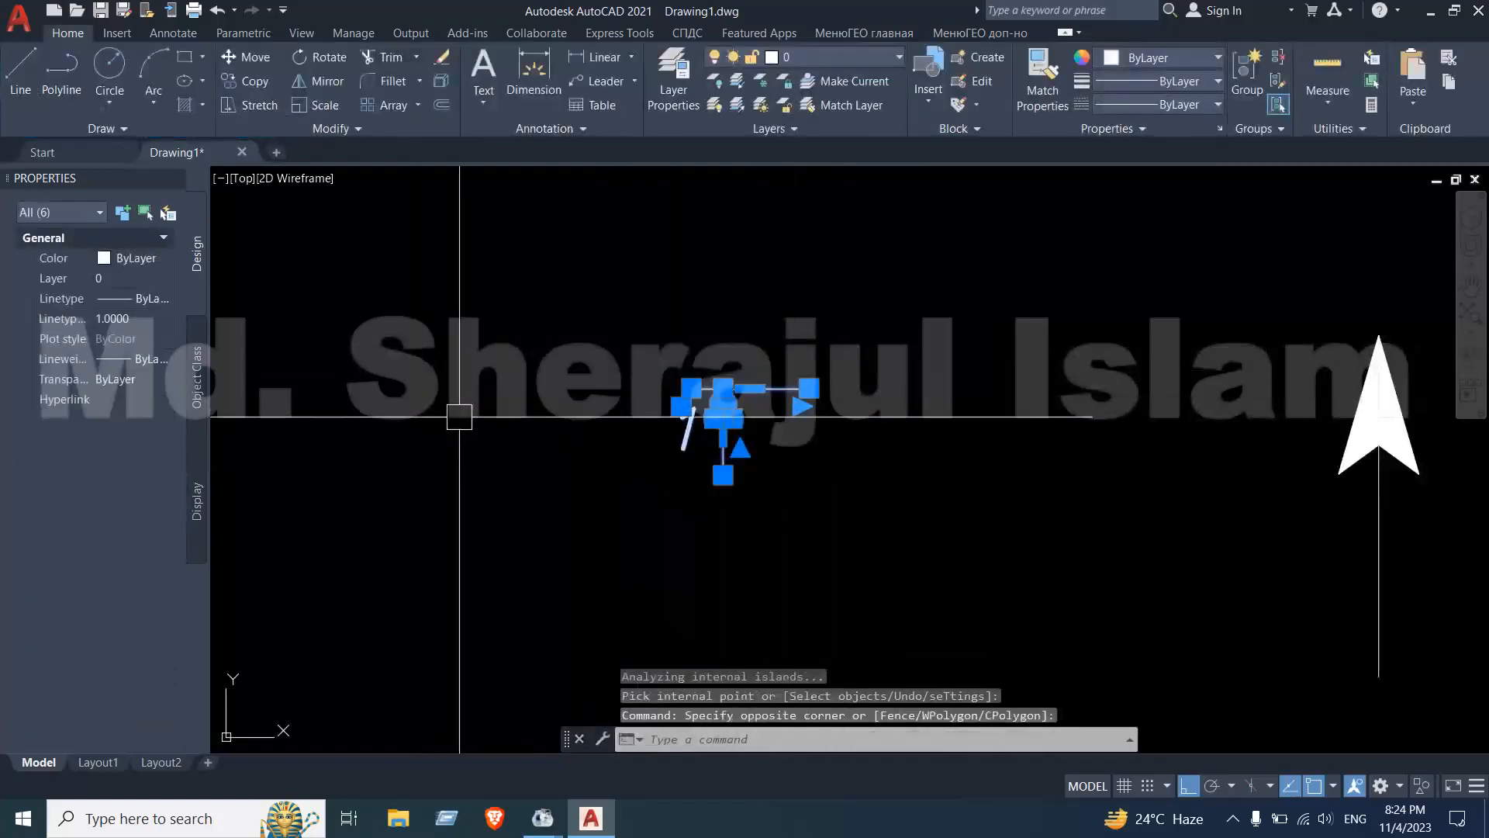
key("Return")
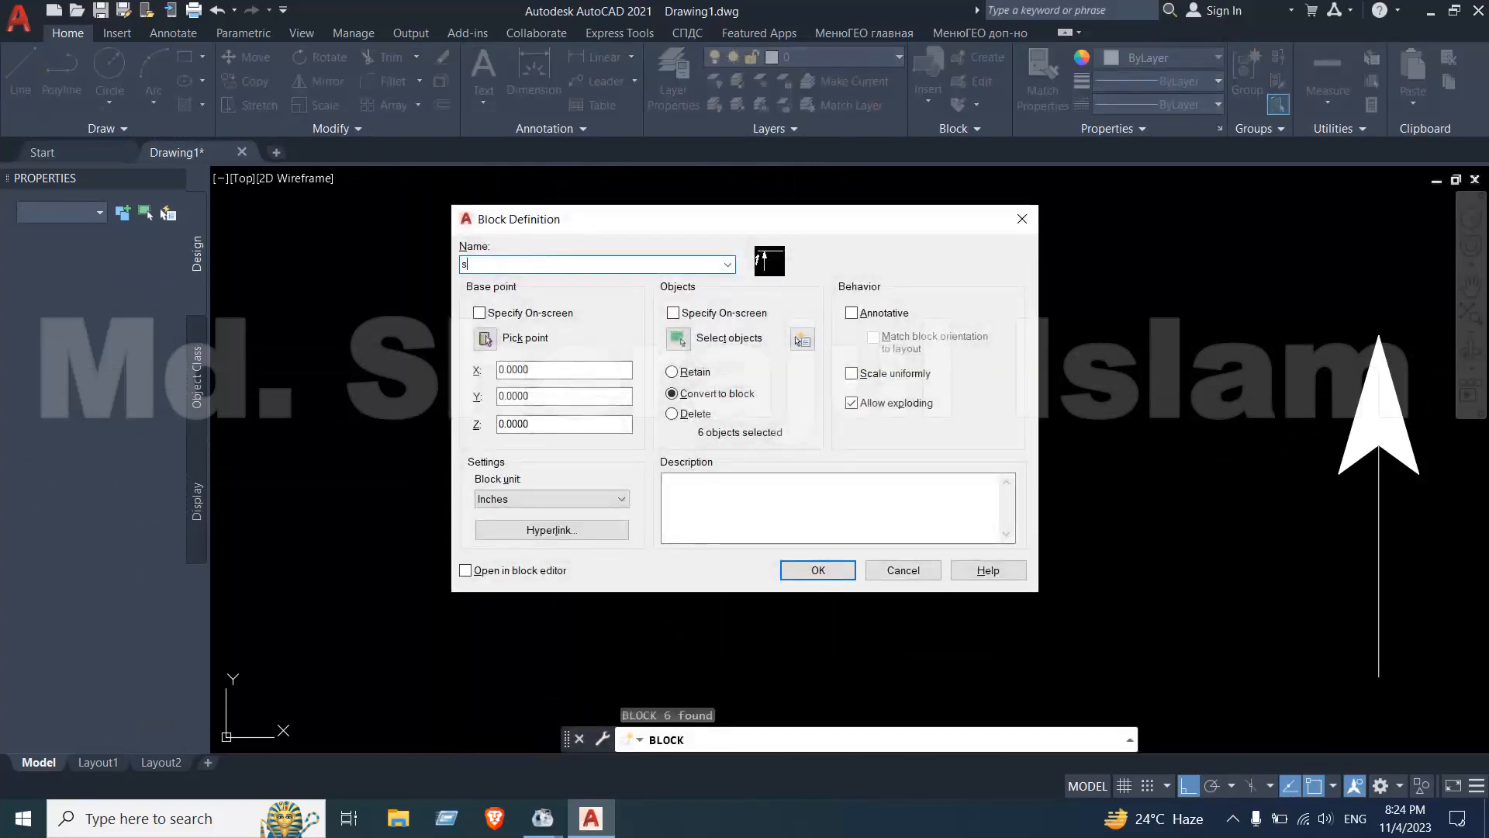
left_click(818, 570)
Open the section-mark block "s" in the Block Editor
left_click(838, 350)
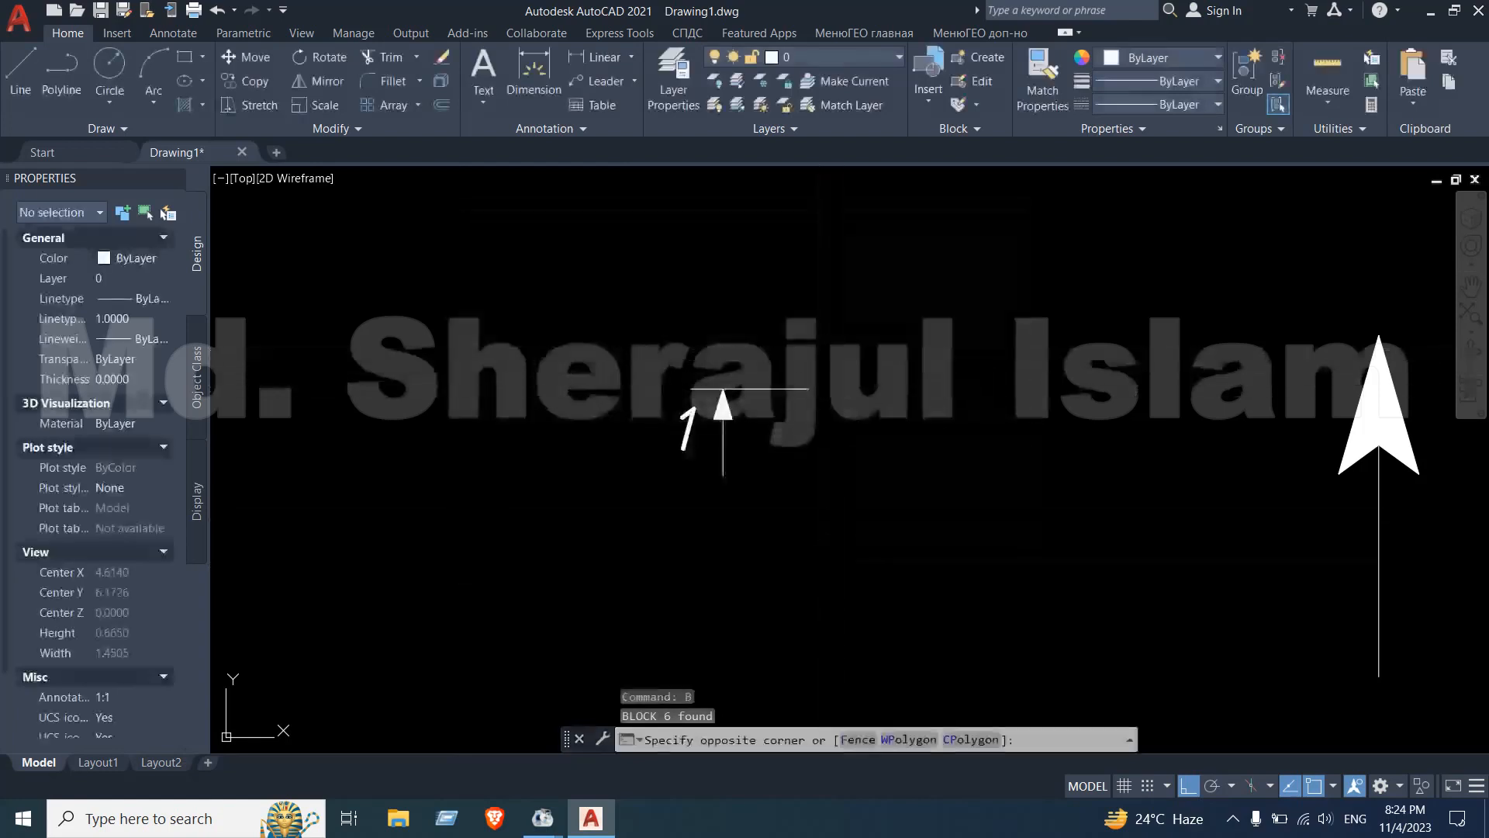
left_click(795, 405)
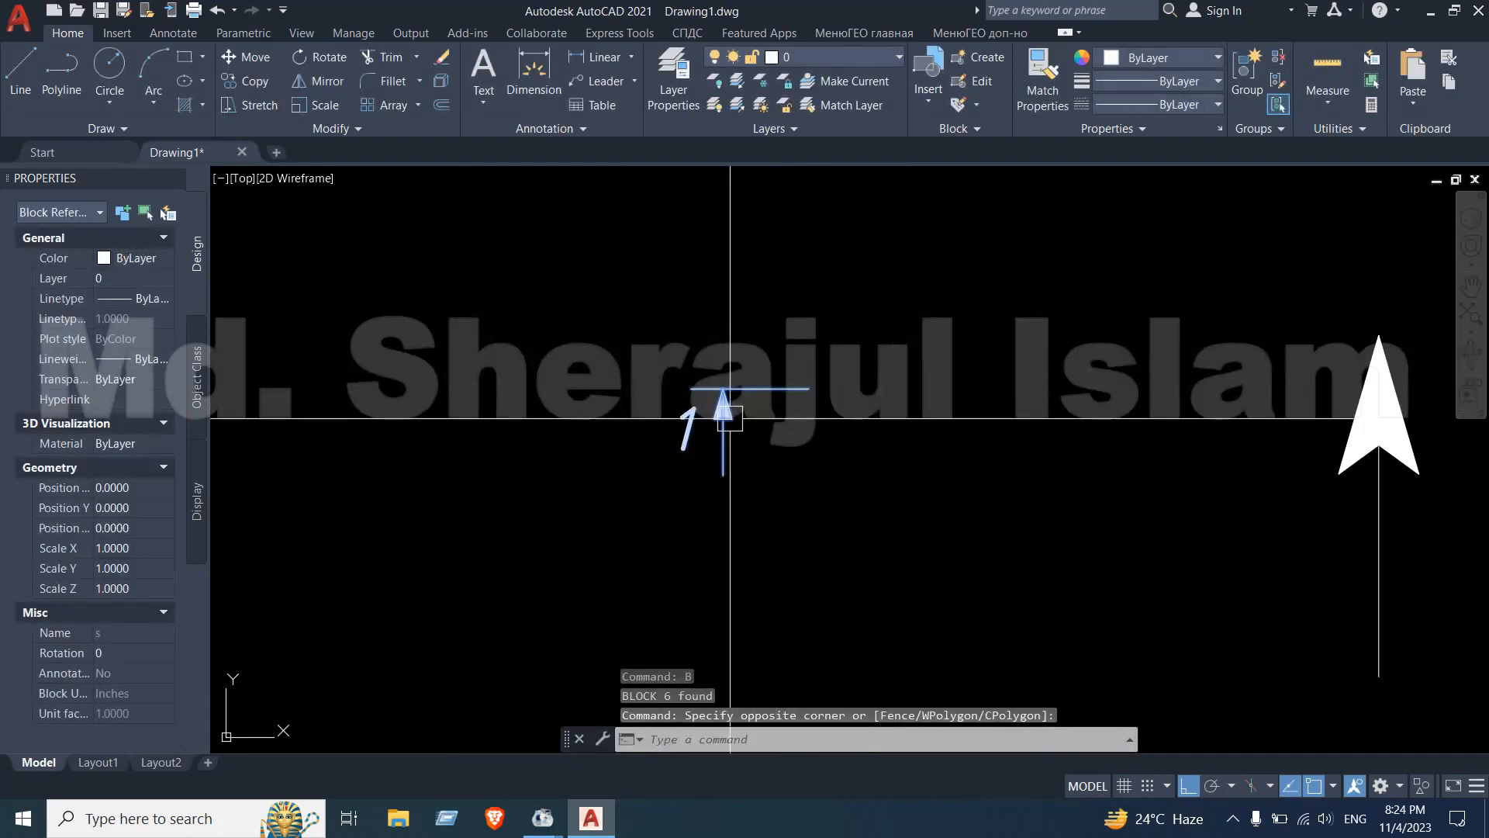
right_click(730, 419)
left_click(776, 362)
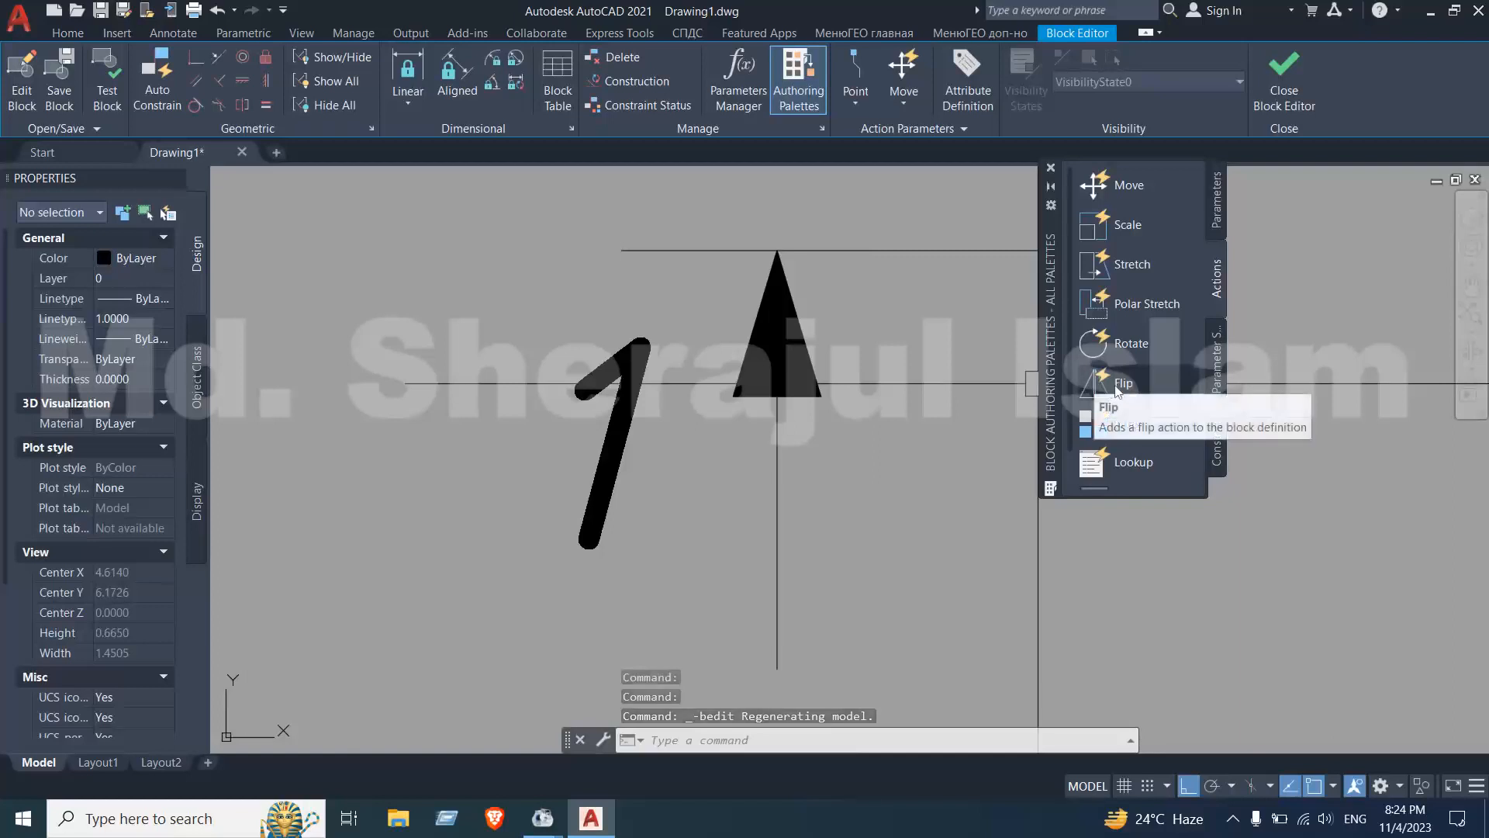
Add a flip parameter with a horizontal reflection line starting at the horizontal line's left end, and place its label below the reflection line's right end
left_click(1117, 384)
scroll(893, 415, "down", 4)
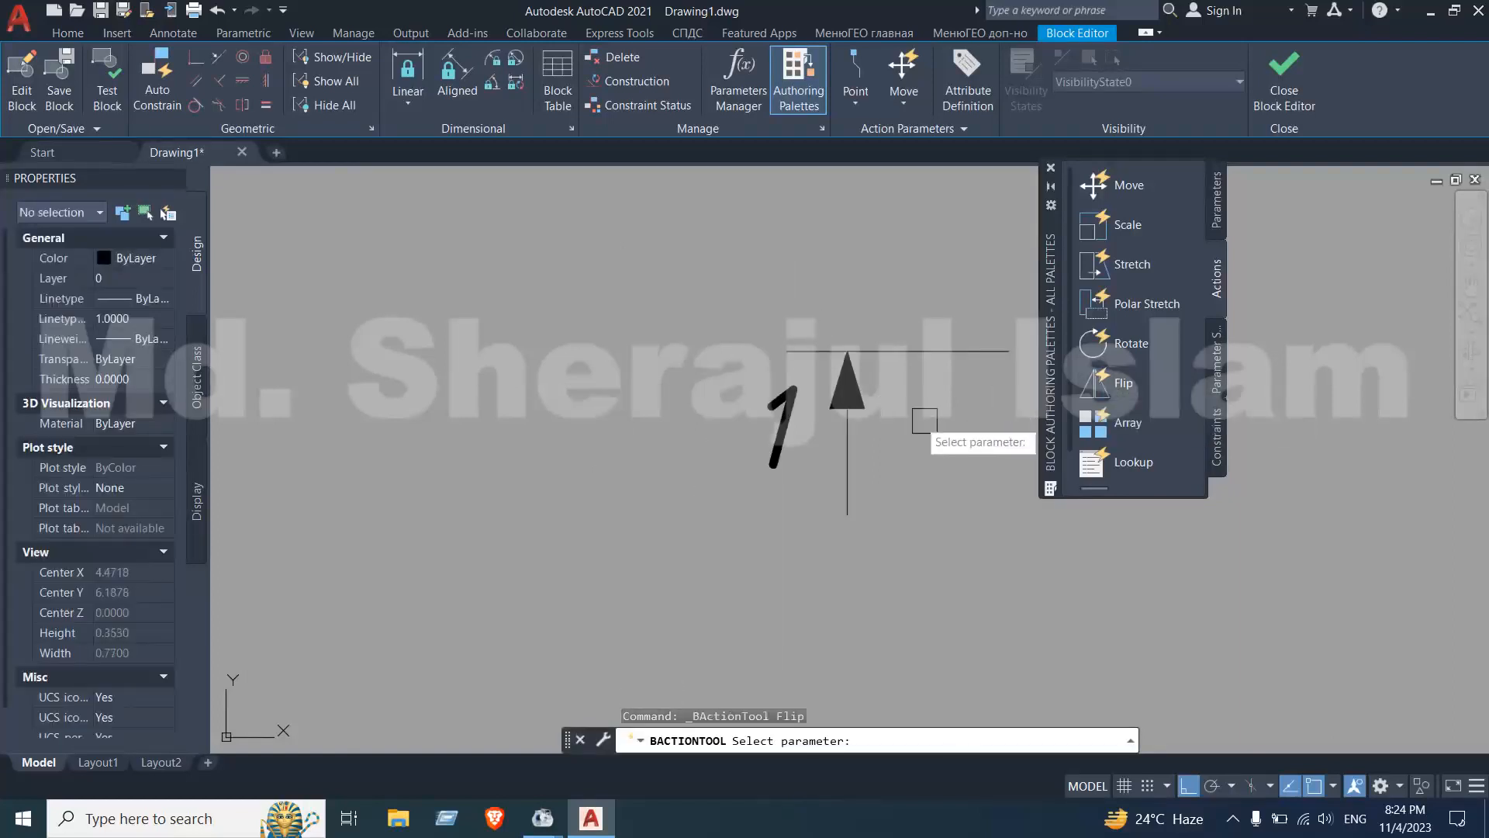
left_click(1221, 206)
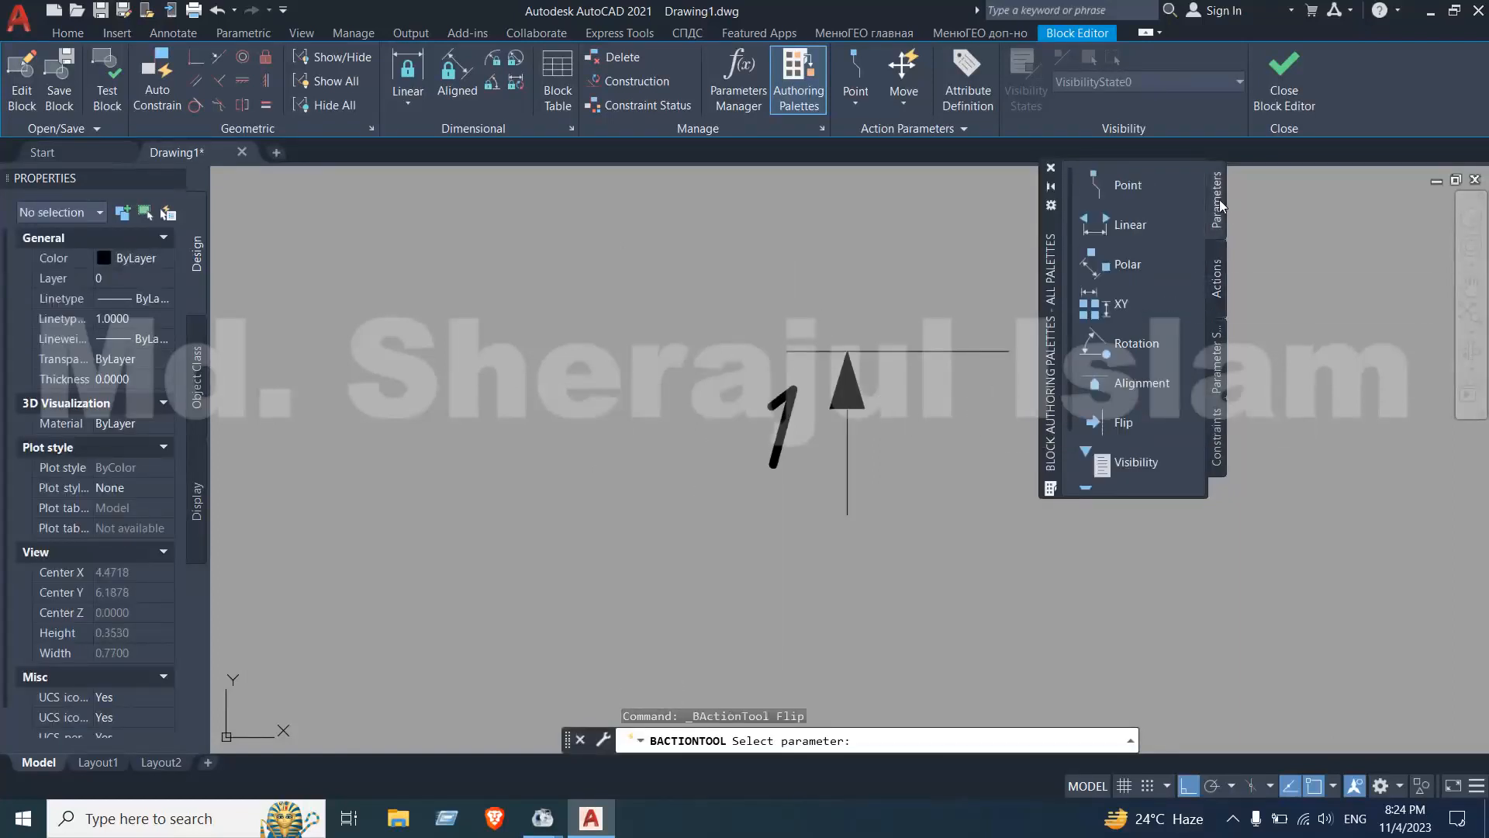
left_click(1117, 423)
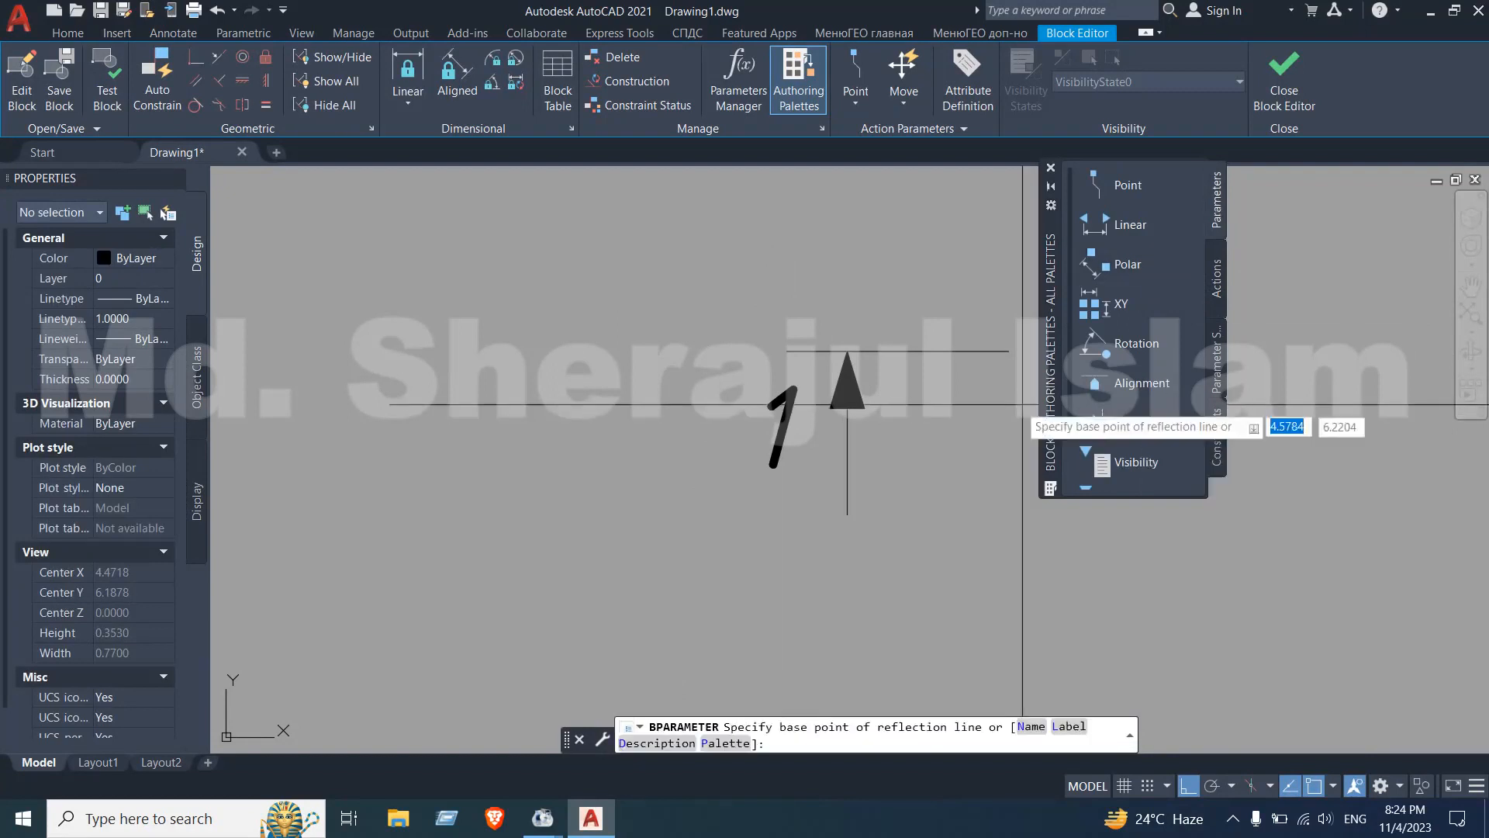
left_click(786, 351)
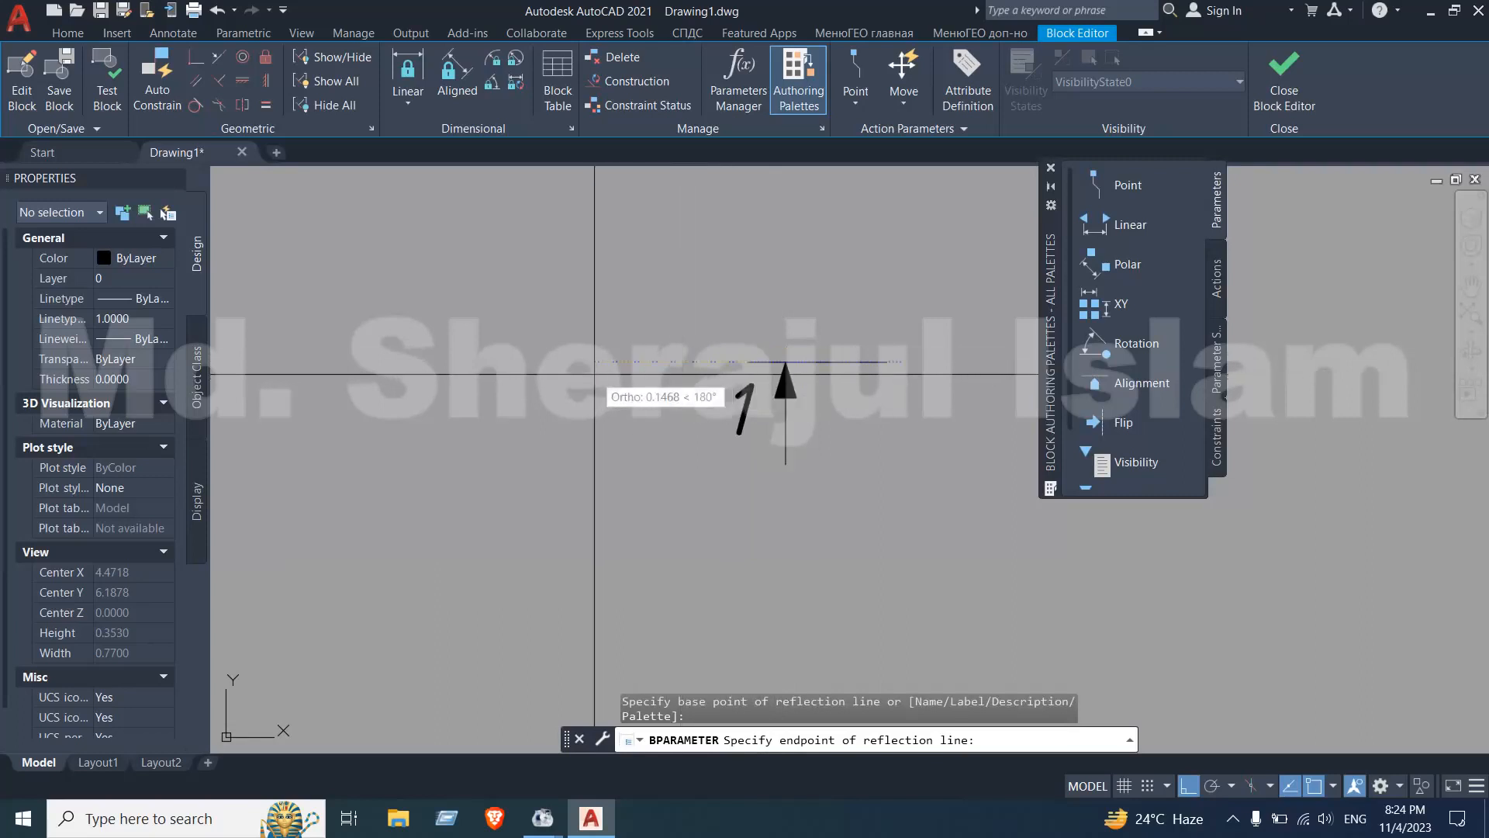
middle_click_drag(835, 367, 788, 369)
left_click(959, 383)
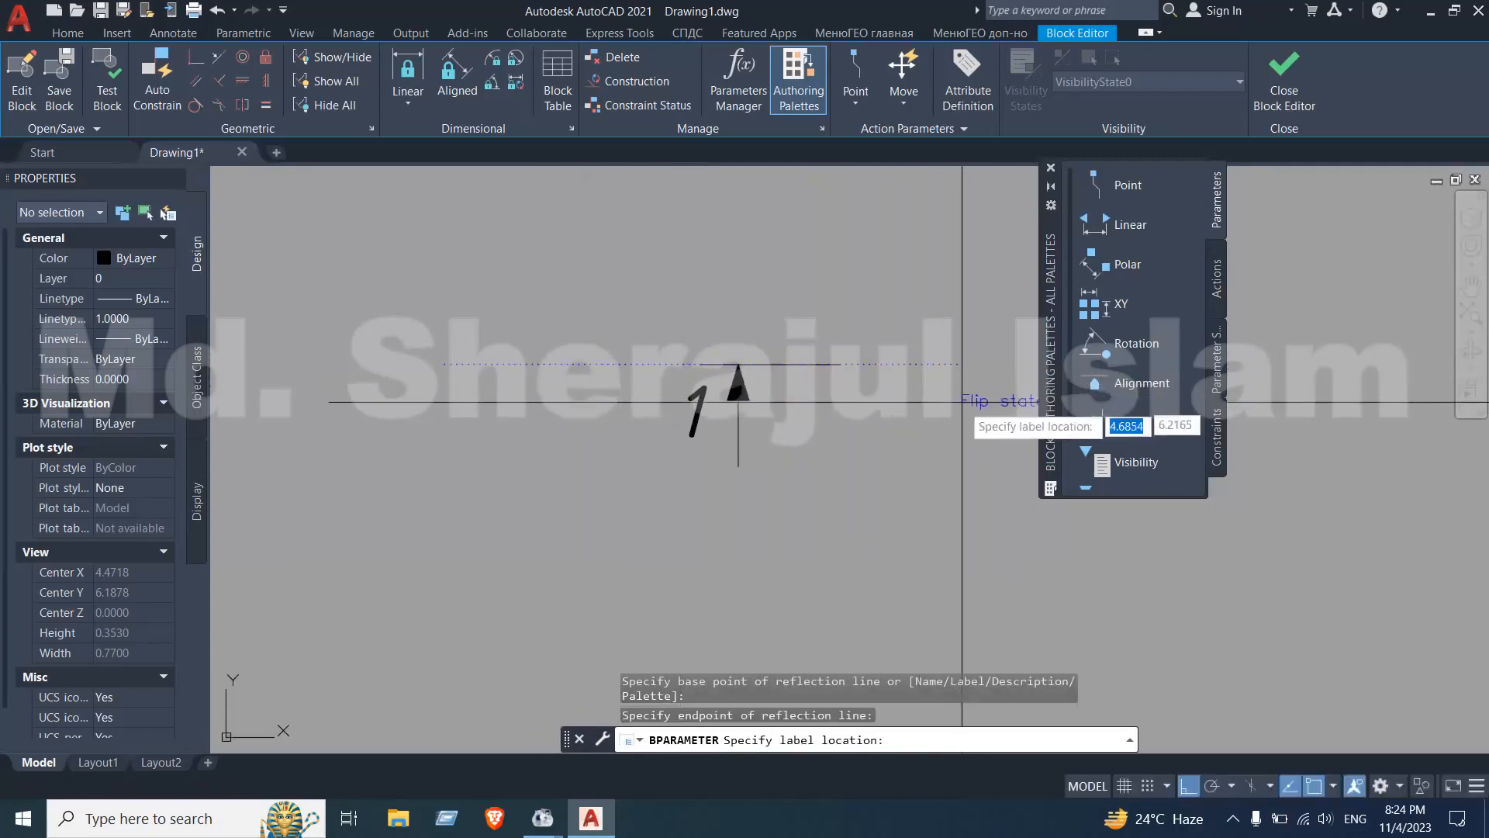
left_click(962, 399)
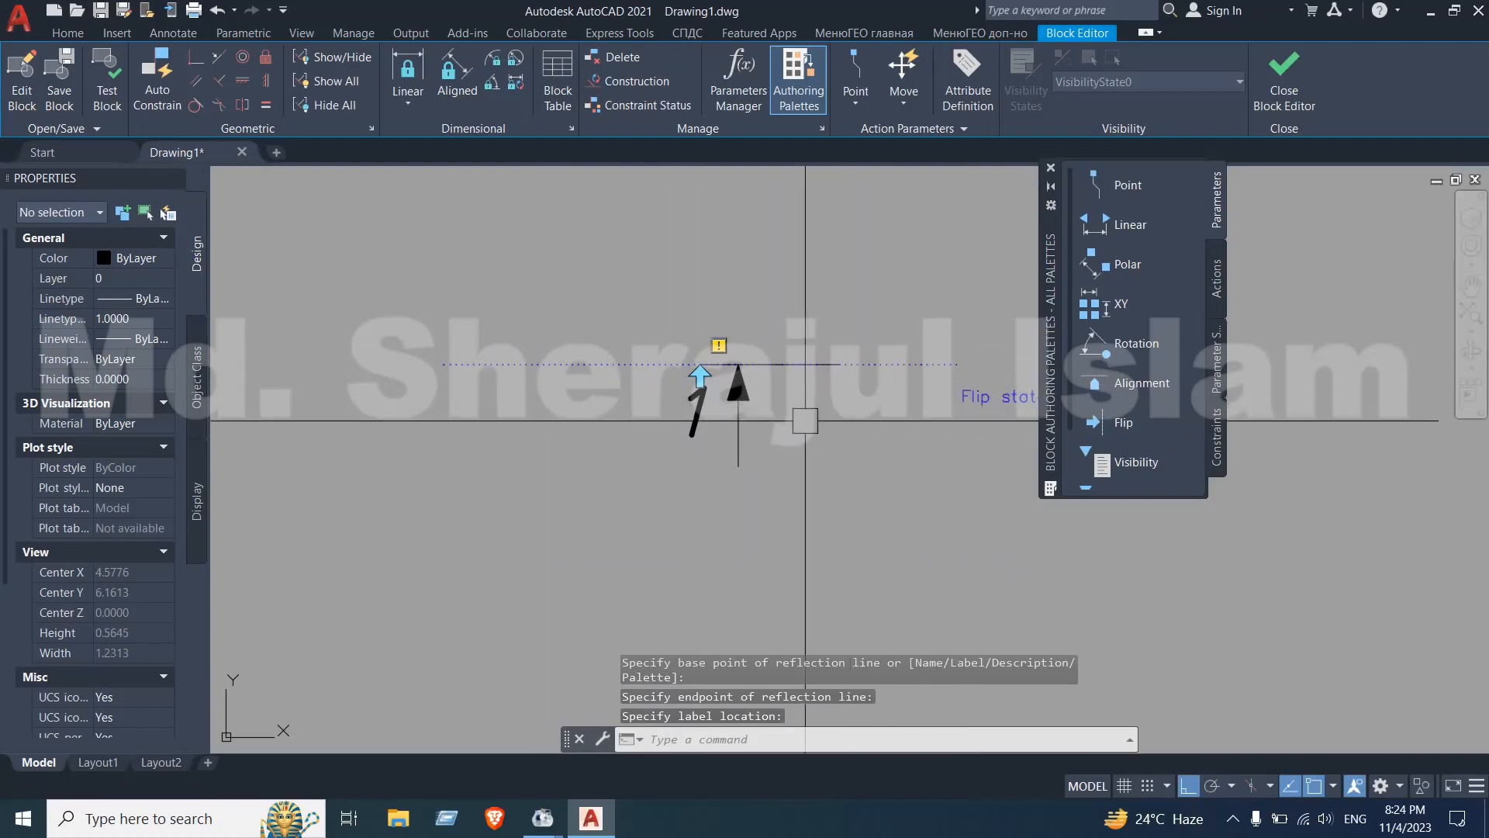
Add a second flip parameter with a vertical reflection line from the arrow tip straight down, and place its label beside the lower end
key("Return")
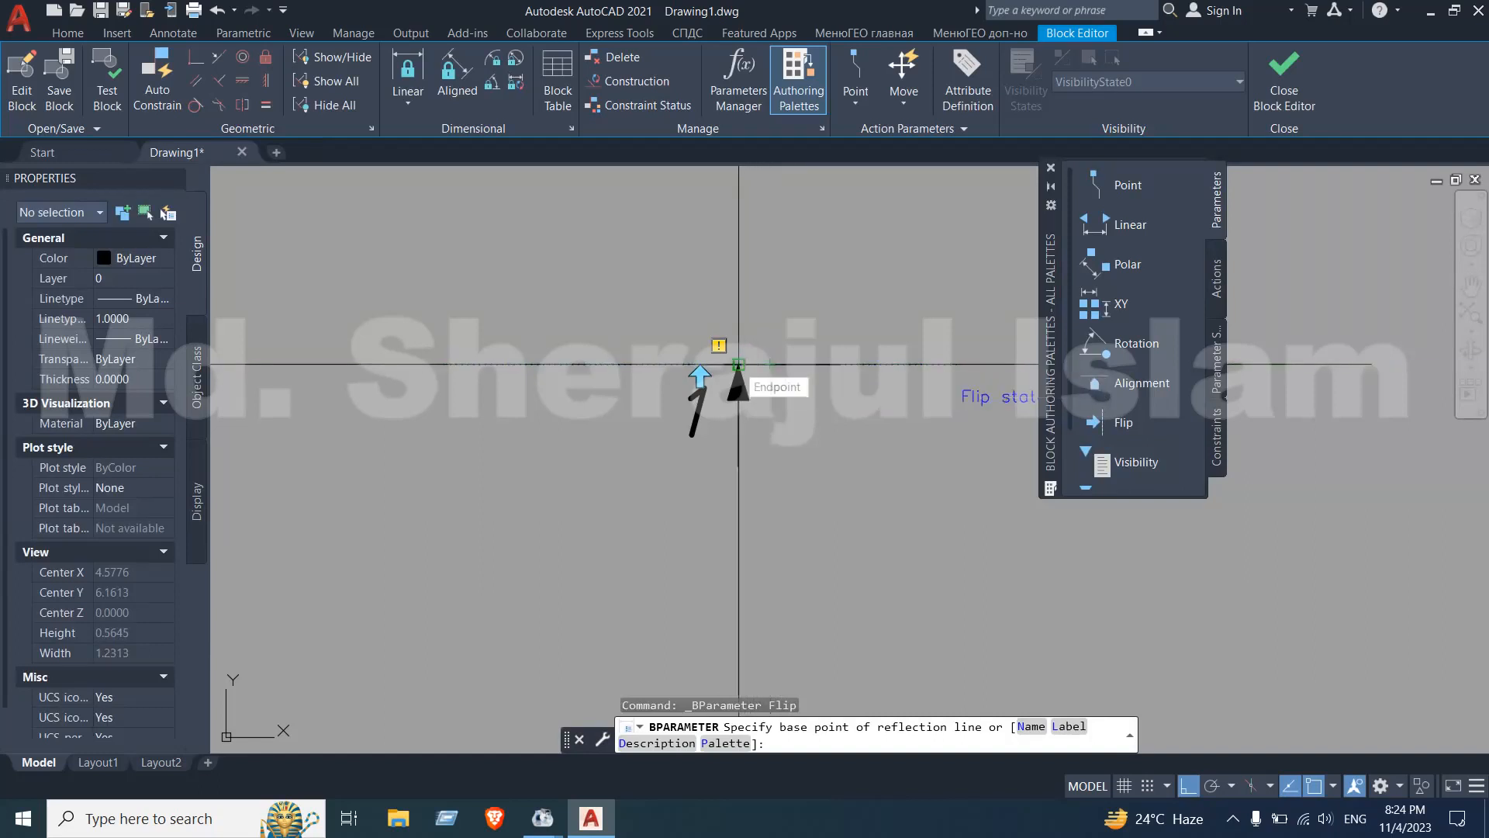
left_click(739, 364)
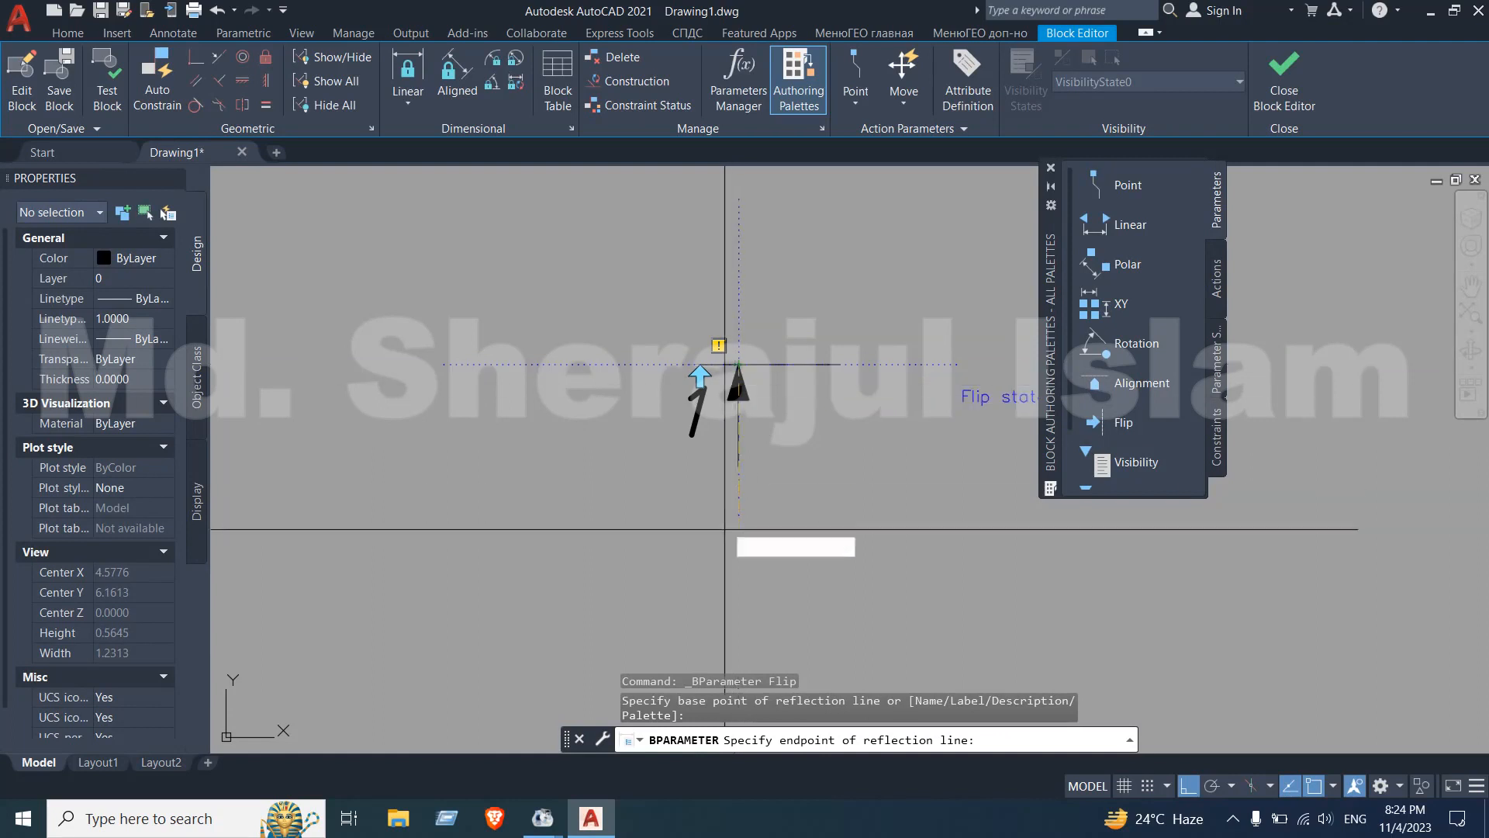
left_click(739, 614)
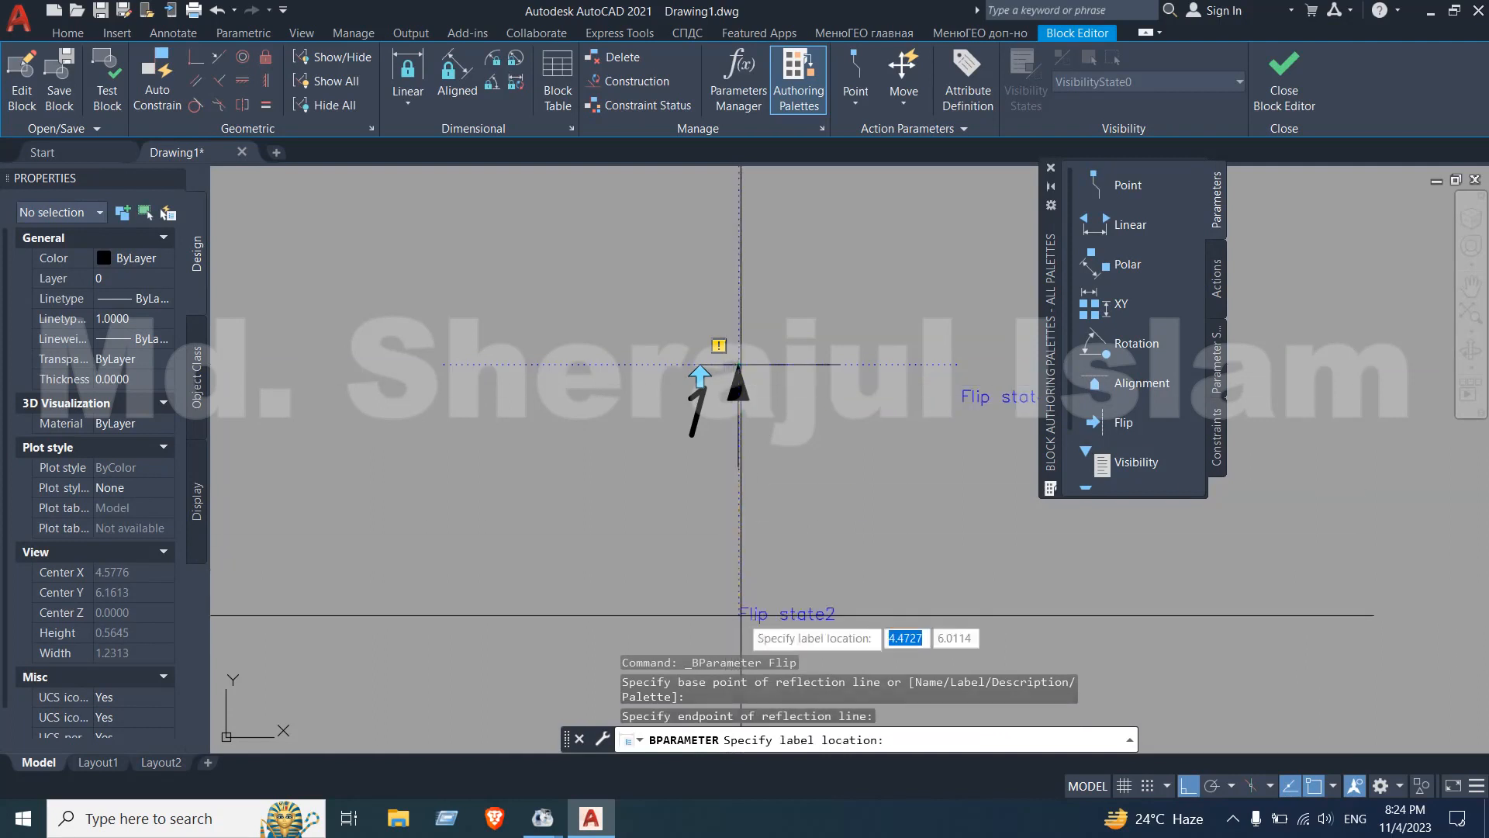
left_click(798, 609)
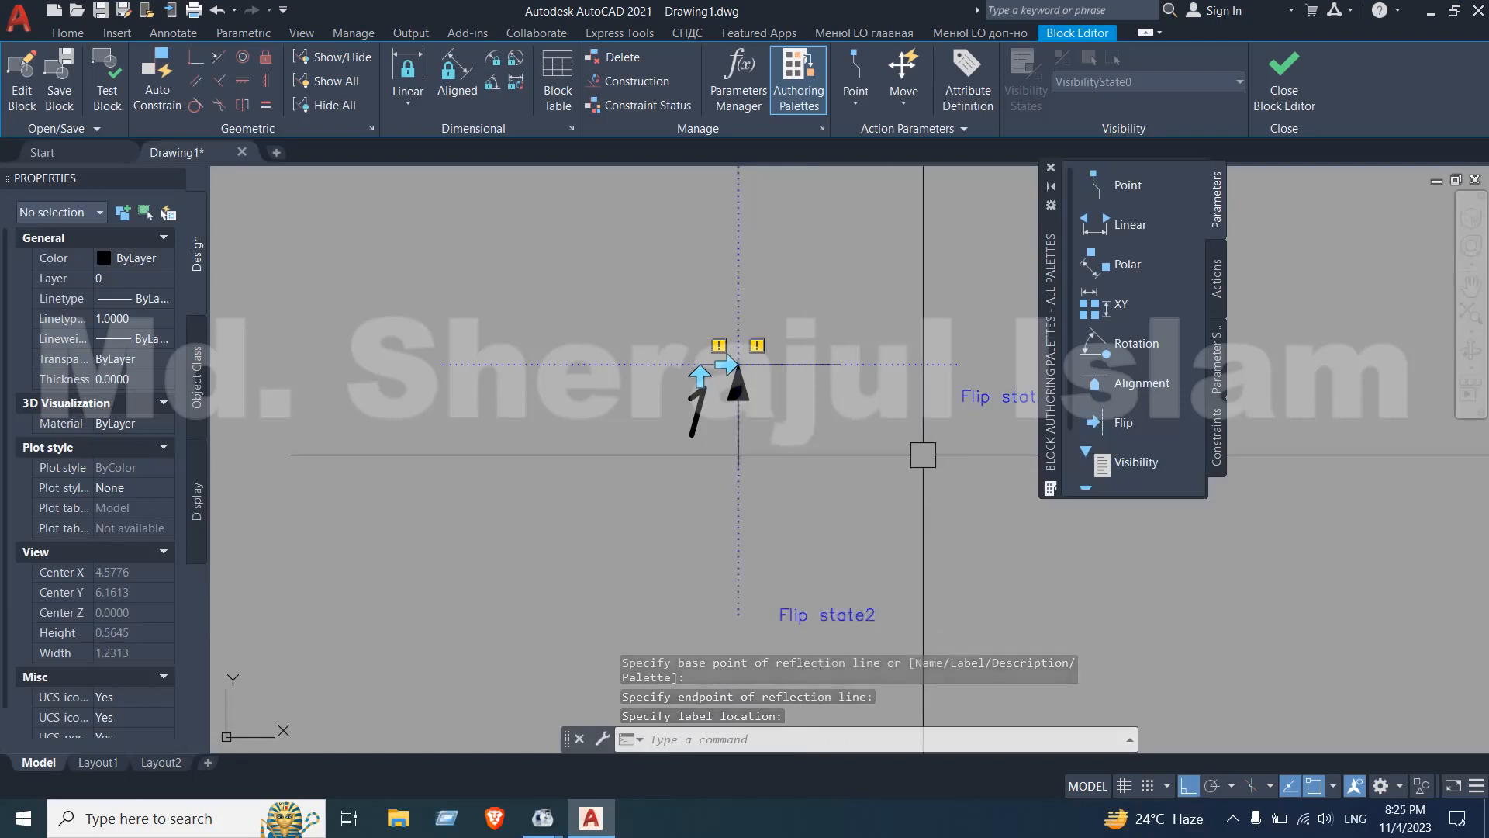
Begin a Flip action on the horizontal flip parameter and select the arrowhead's hatch and outline for it
left_click(1217, 279)
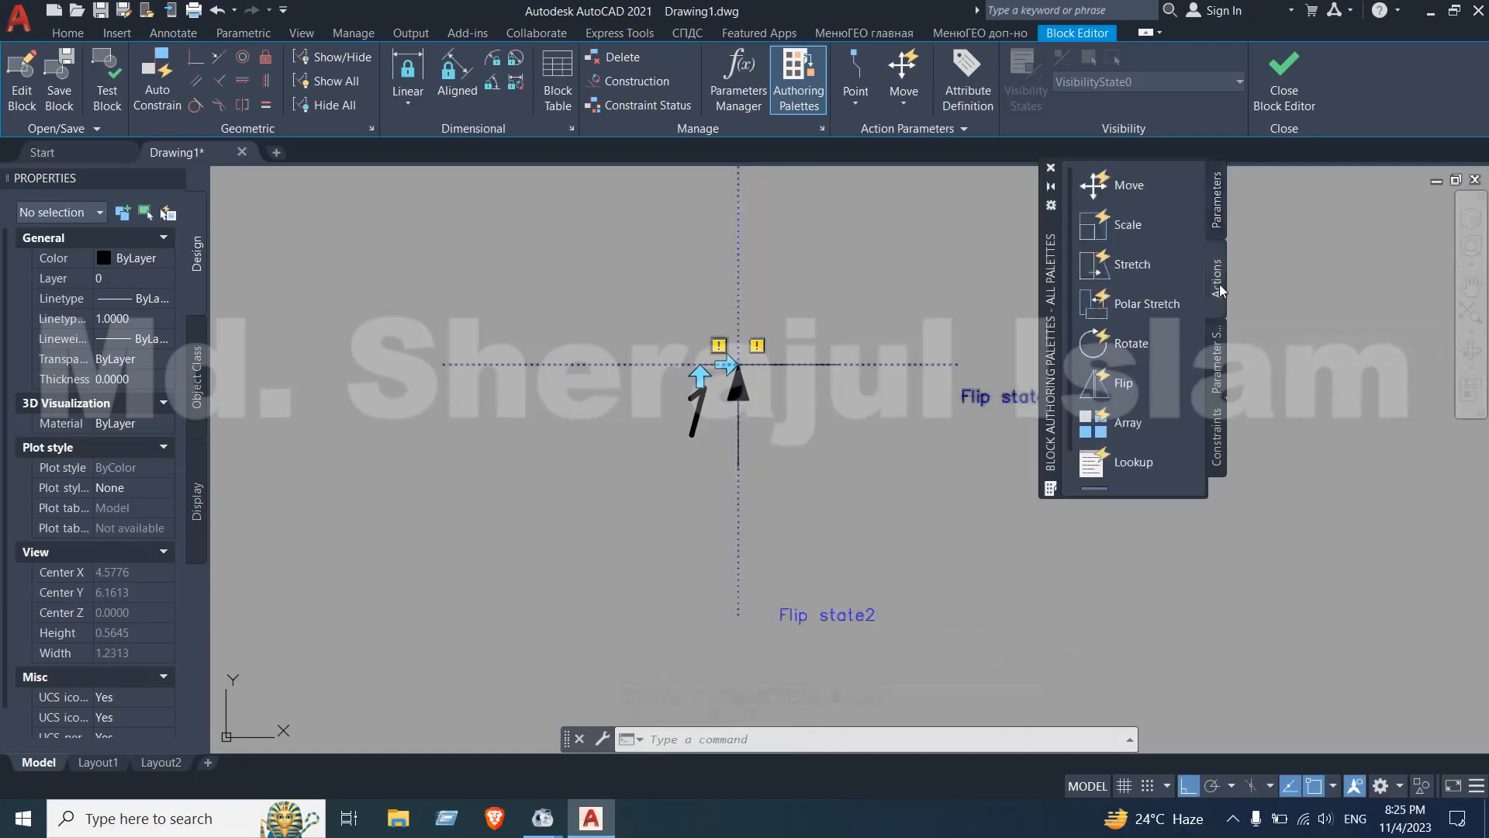
left_click(1126, 384)
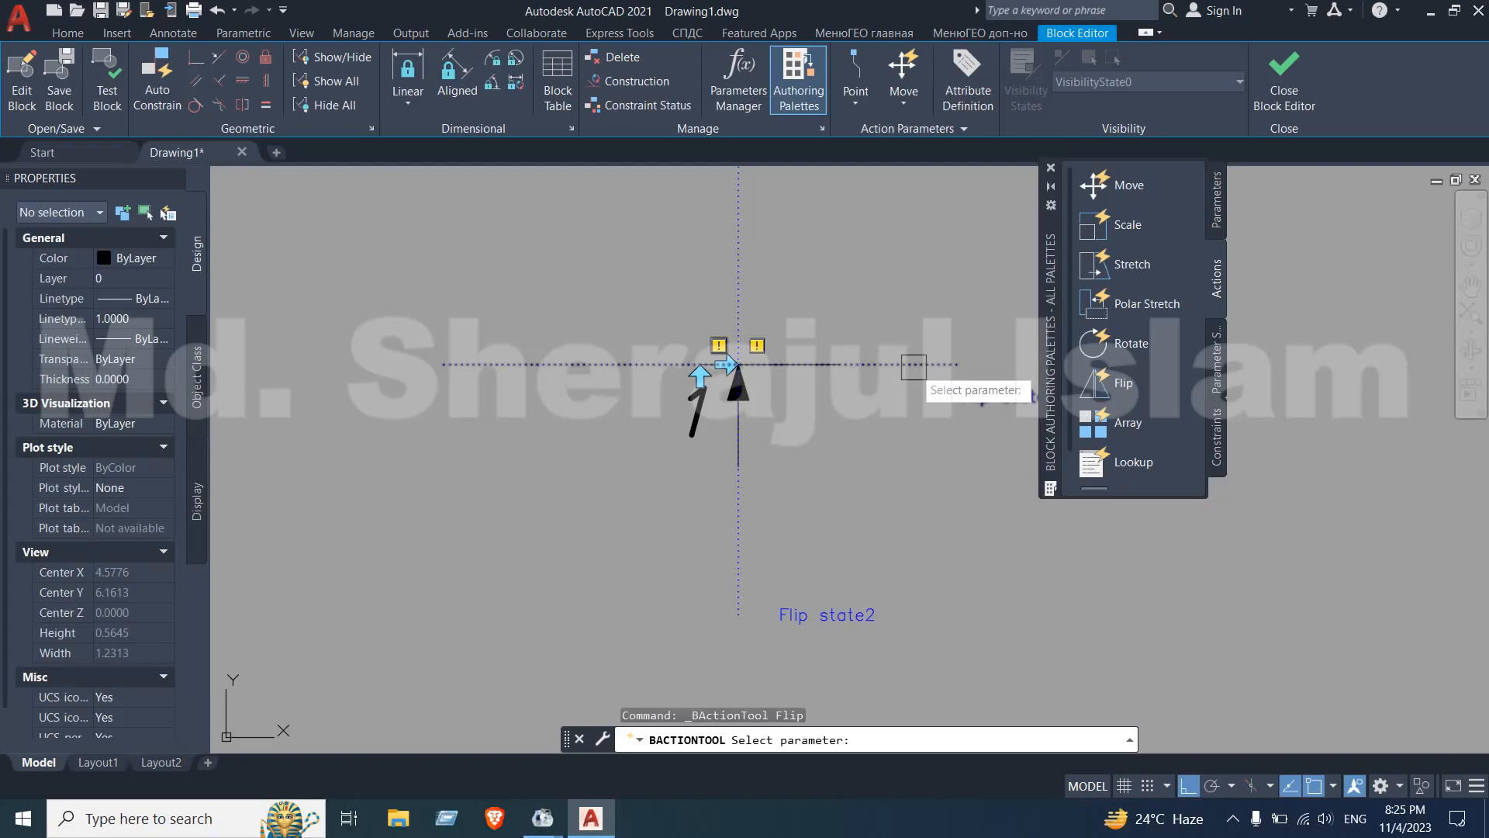
left_click(913, 365)
scroll(868, 396, "up", 2)
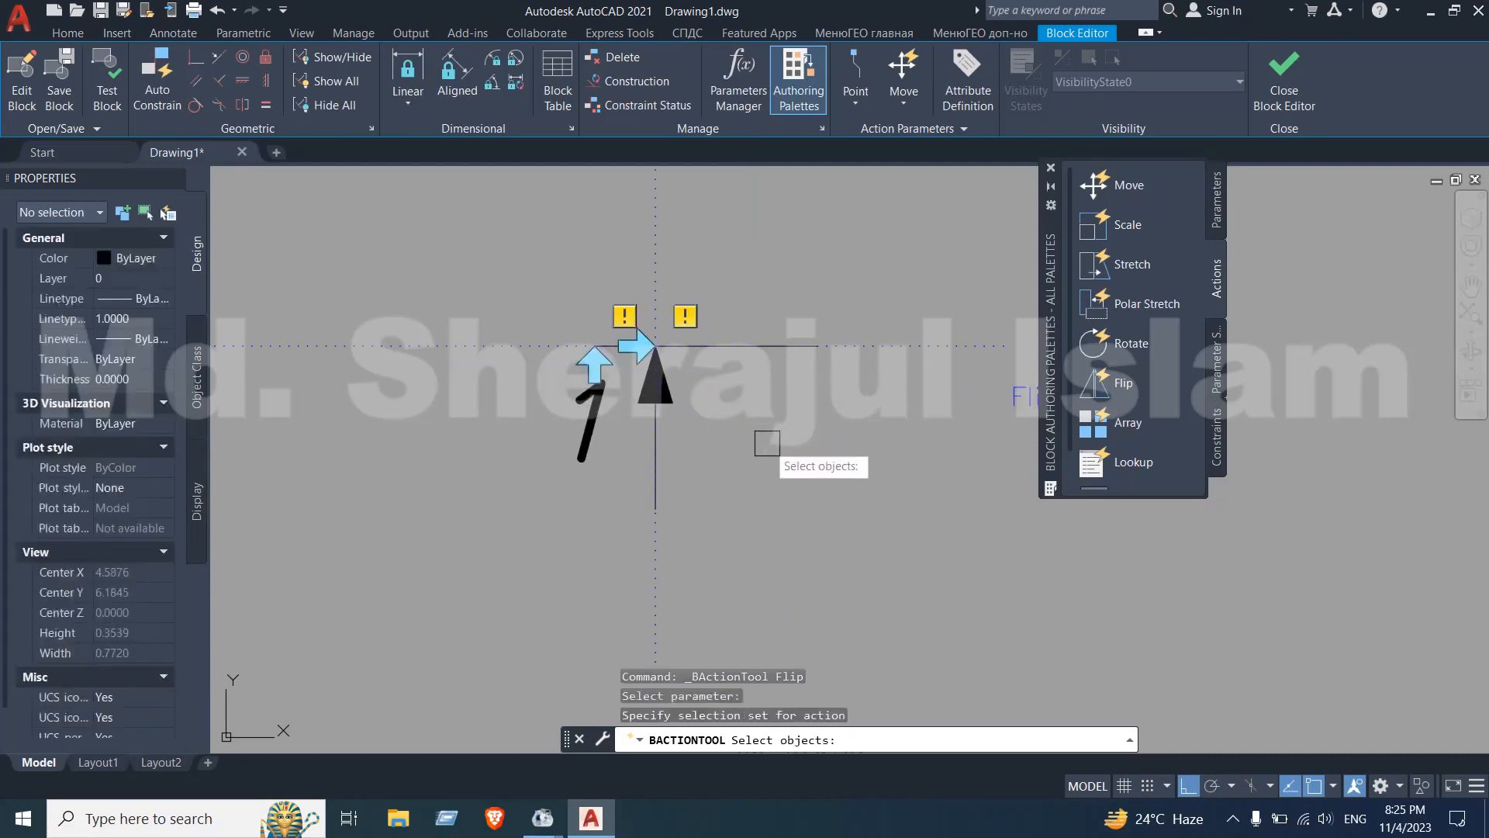
scroll(704, 407, "up", 2)
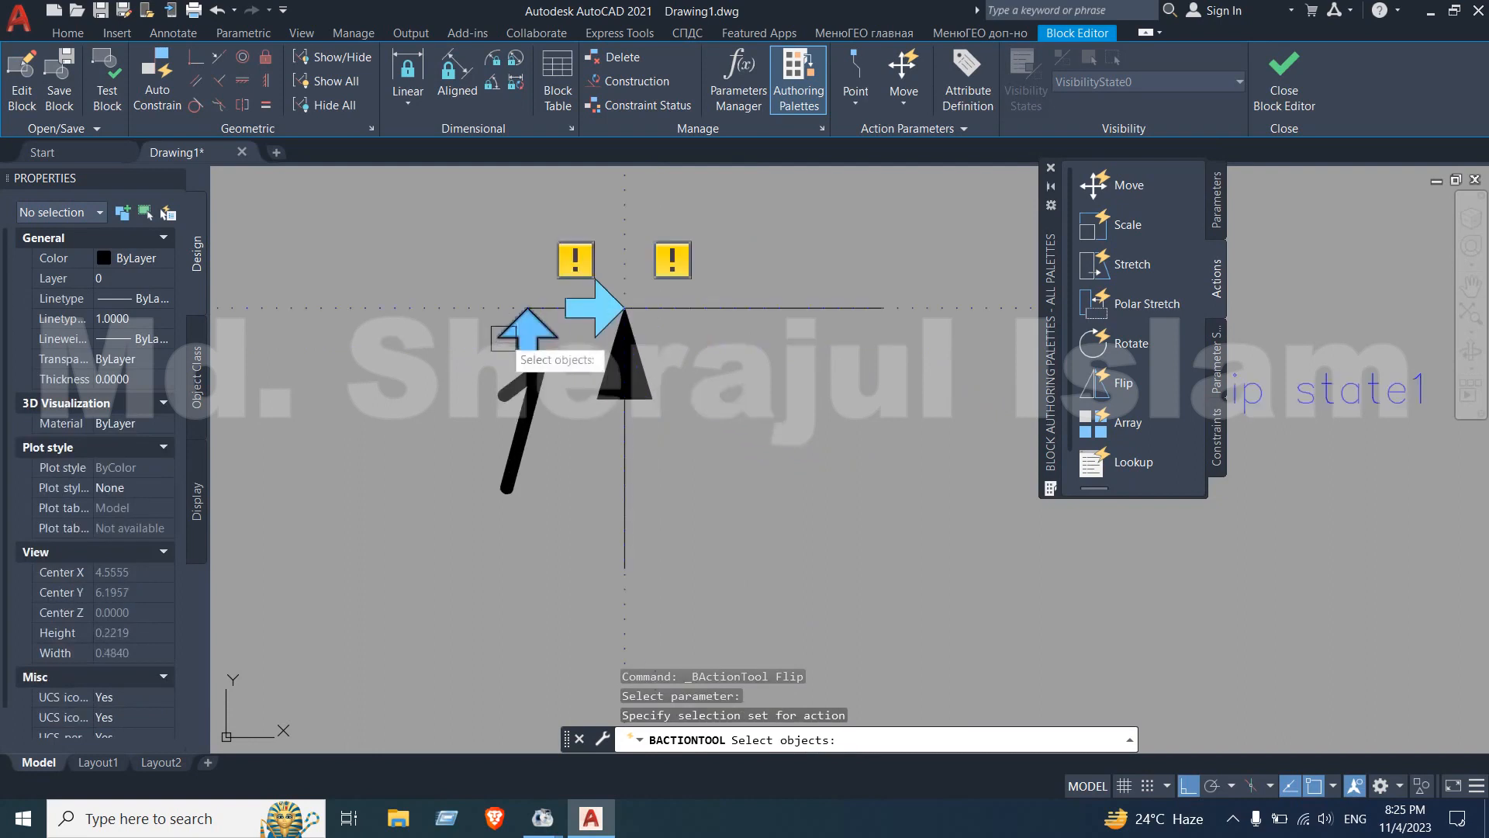
middle_click_drag(548, 341, 524, 417)
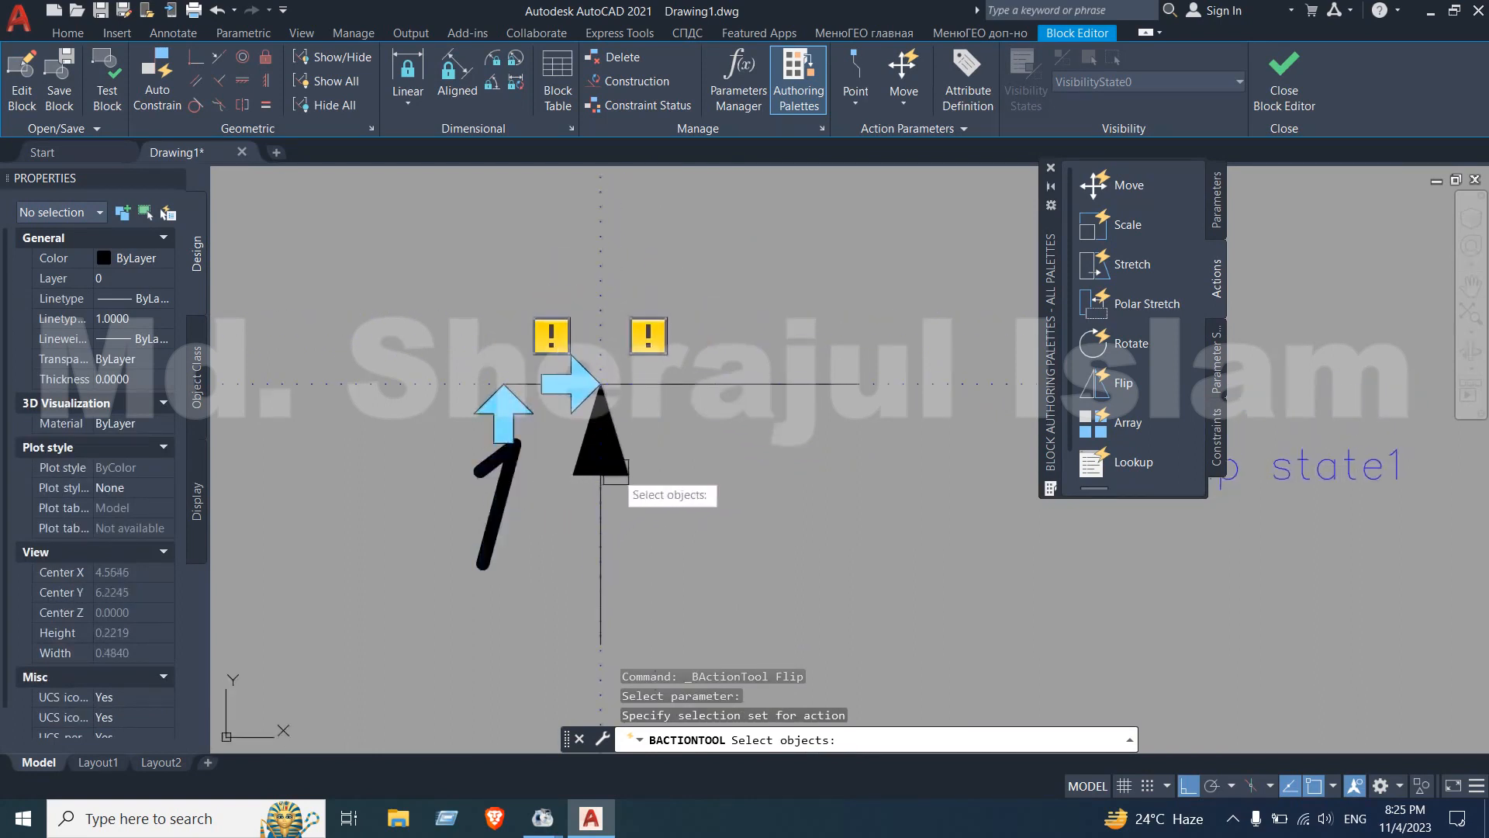
scroll(574, 459, "up", 5)
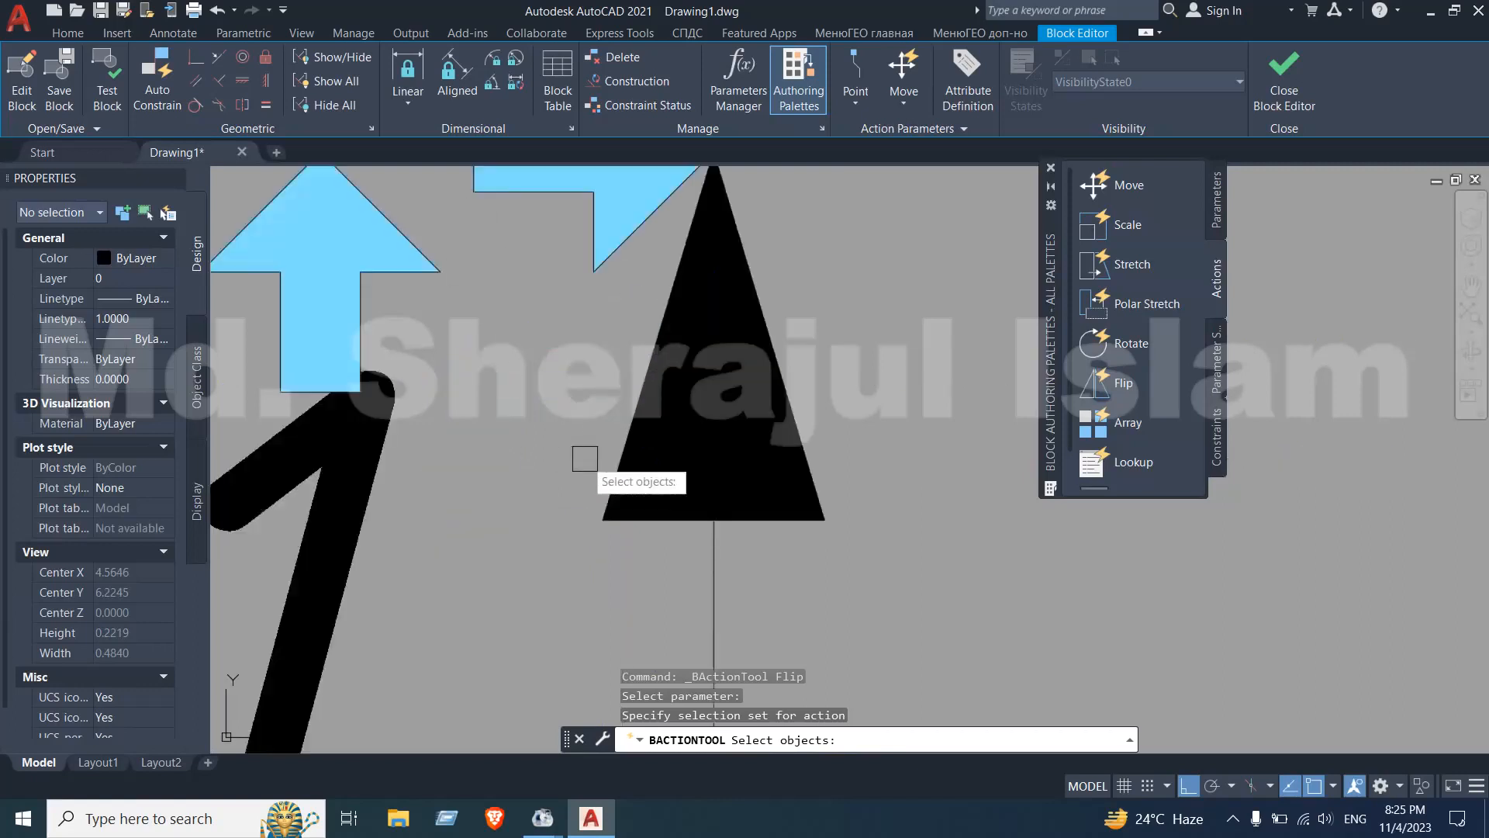
left_click(868, 396)
left_click(768, 568)
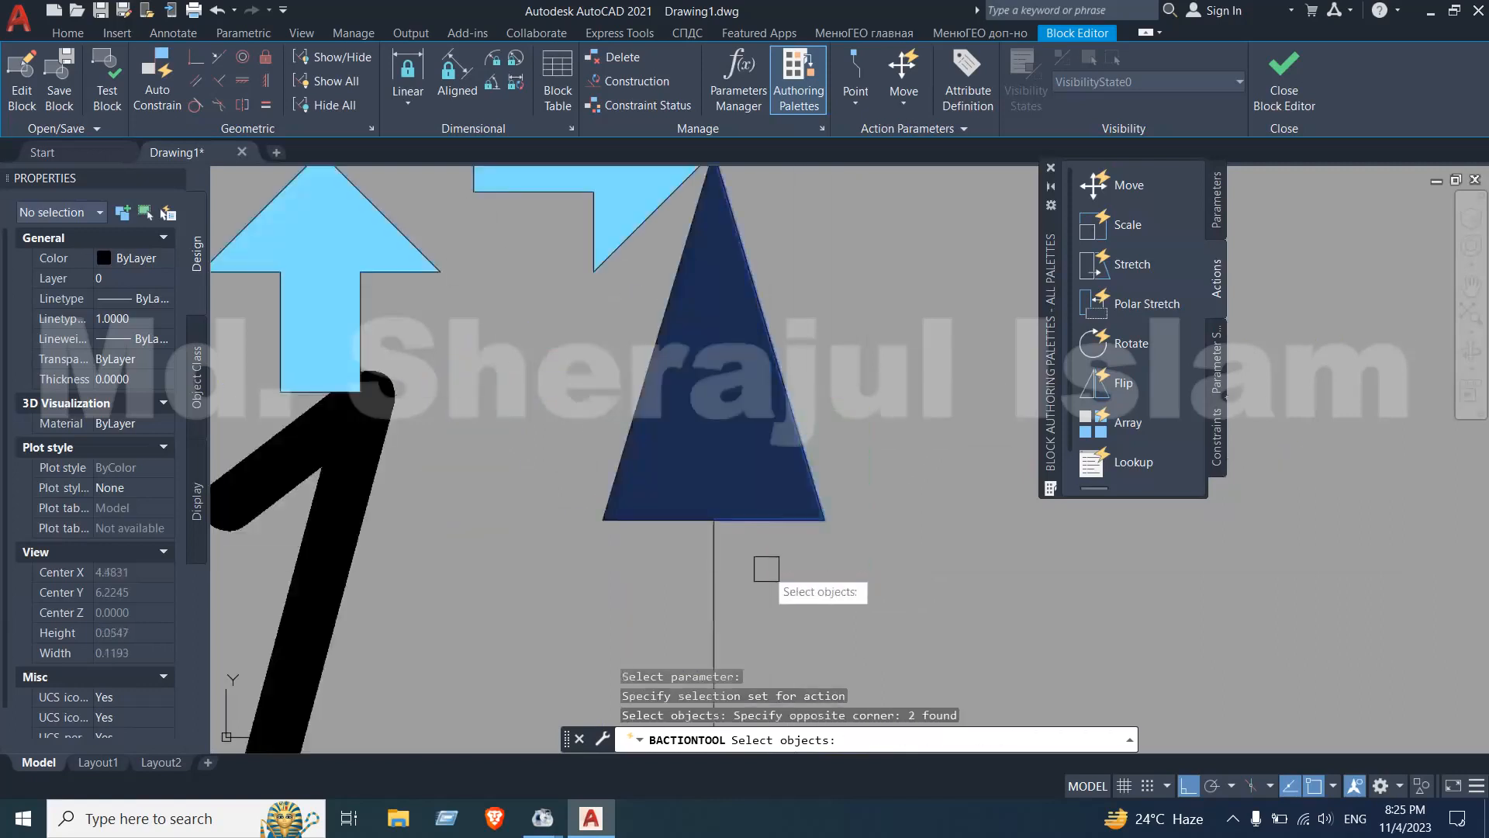
left_click(657, 561)
left_click(574, 418)
scroll(618, 373, "down", 5)
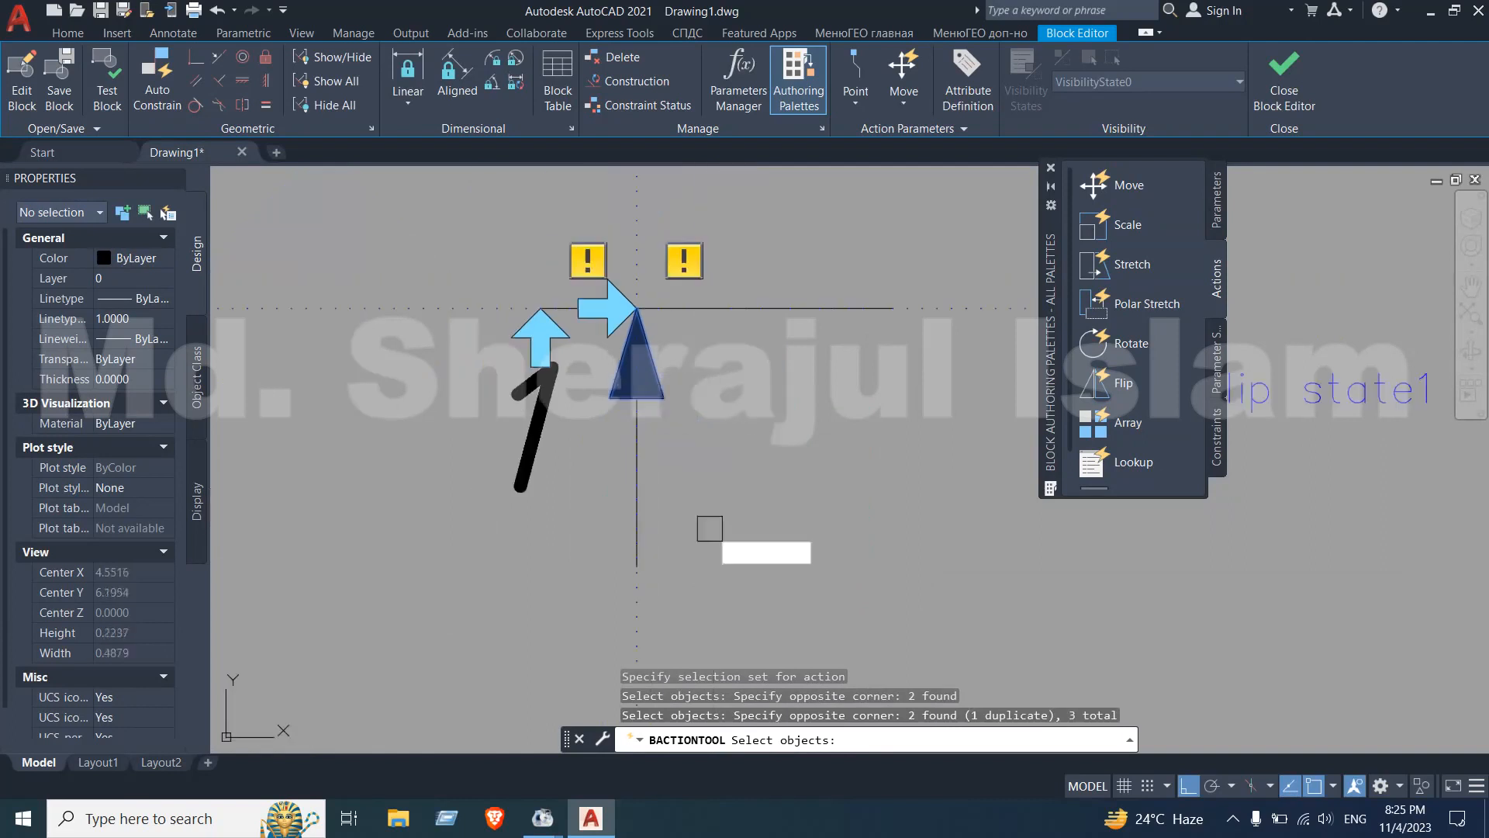
Include the arrow's vertical line and the text "1" in the Flip action, exclude the vertical flip parameter, and complete the action
left_click(679, 457)
left_click(621, 474)
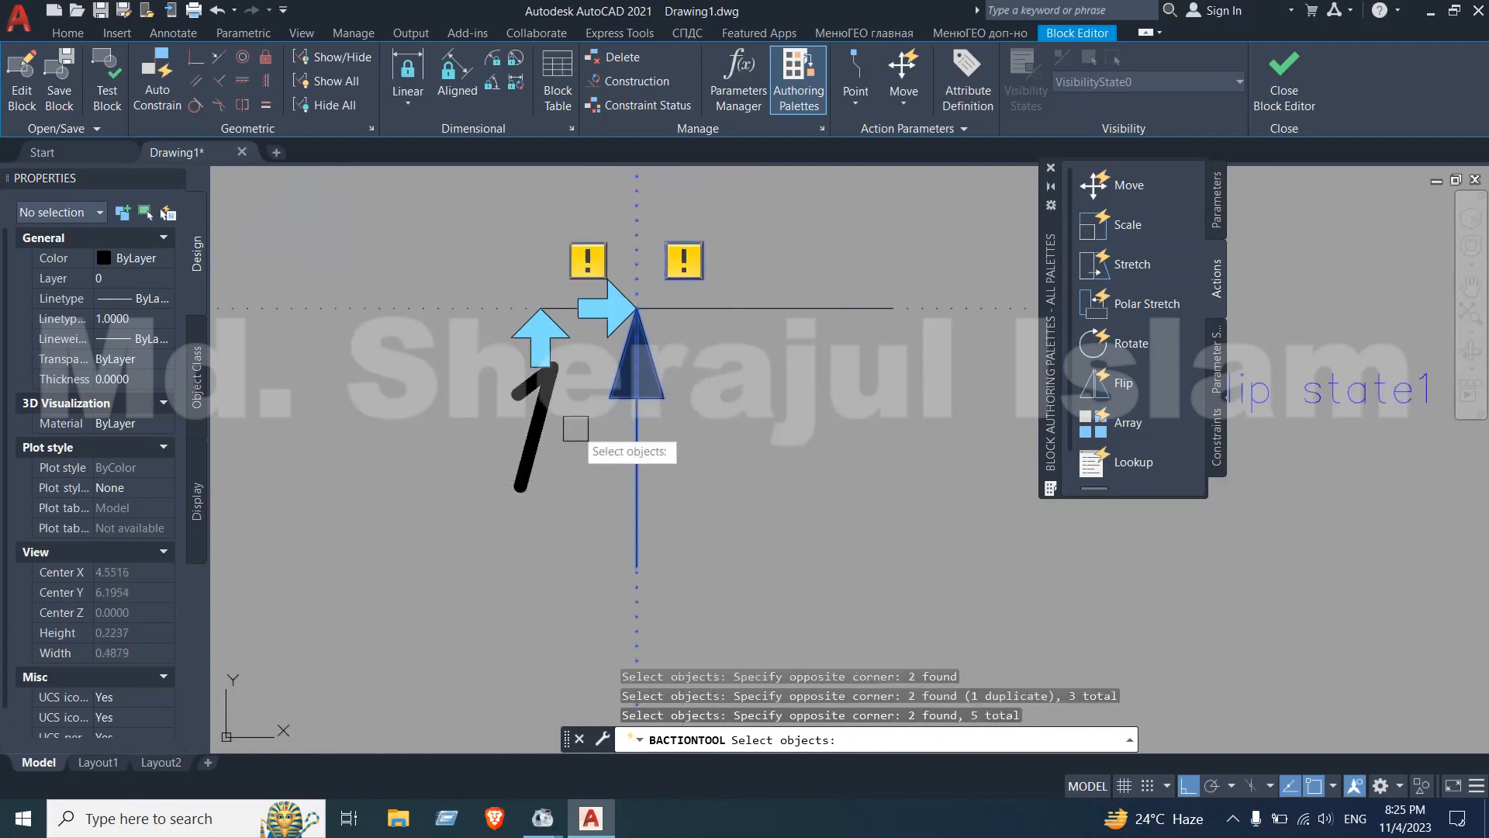
left_click(547, 415)
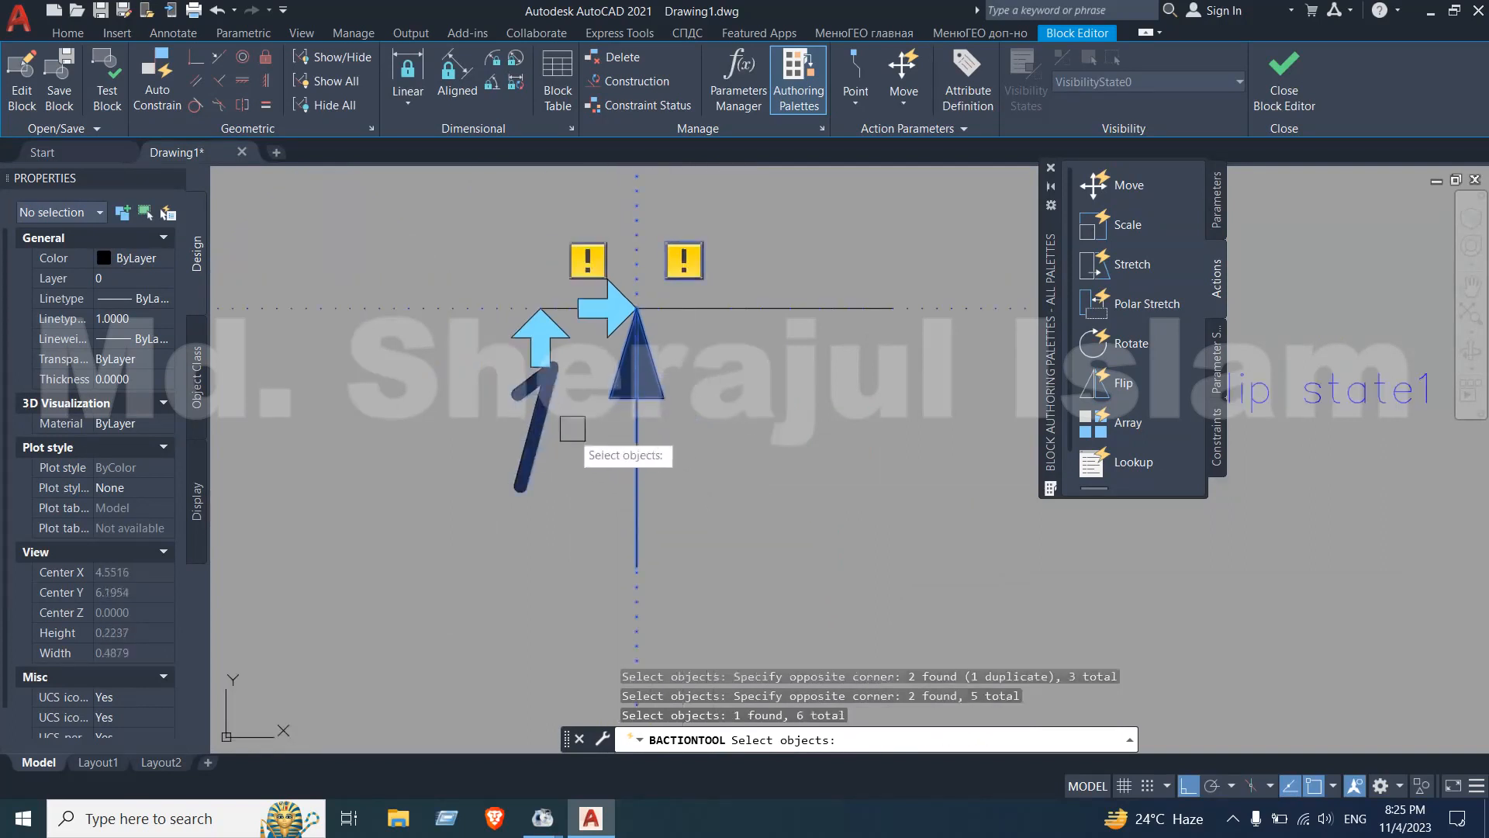
left_click(573, 428)
left_click(485, 442)
scroll(547, 438, "down", 2)
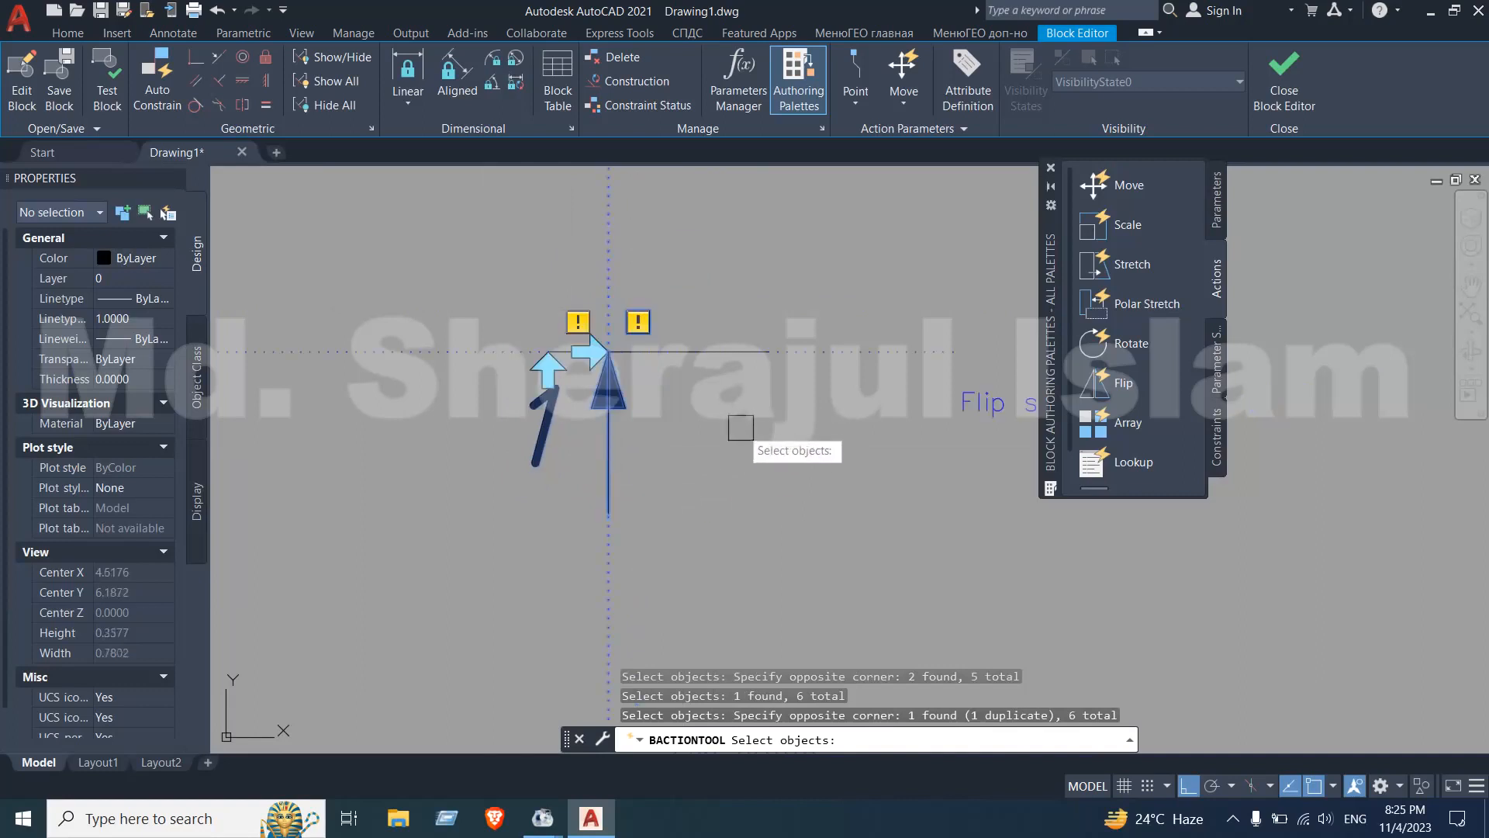
middle_click_drag(679, 288, 676, 388)
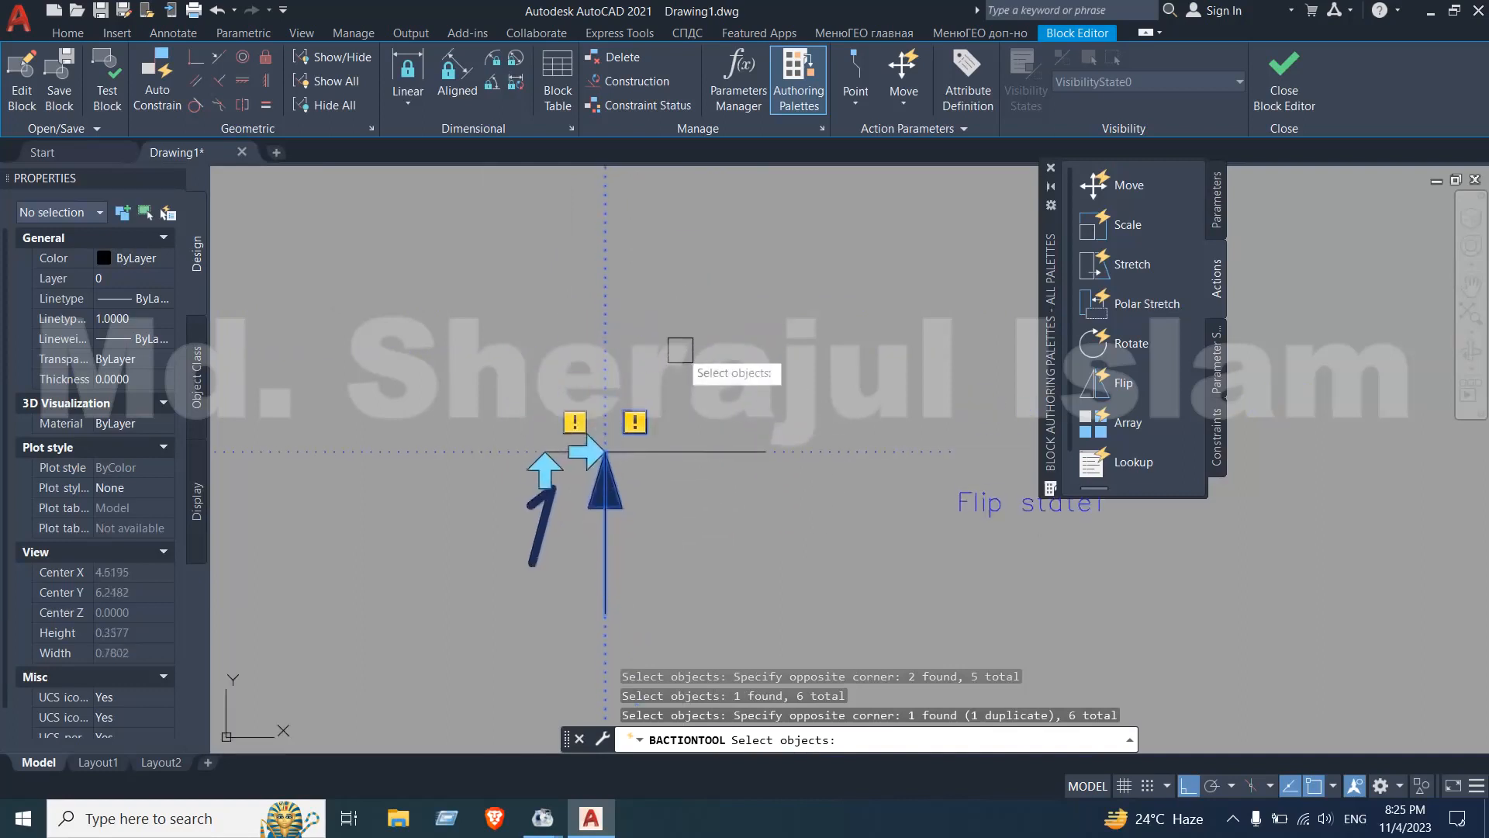
left_click(682, 250, "shift")
left_click(517, 279, "shift")
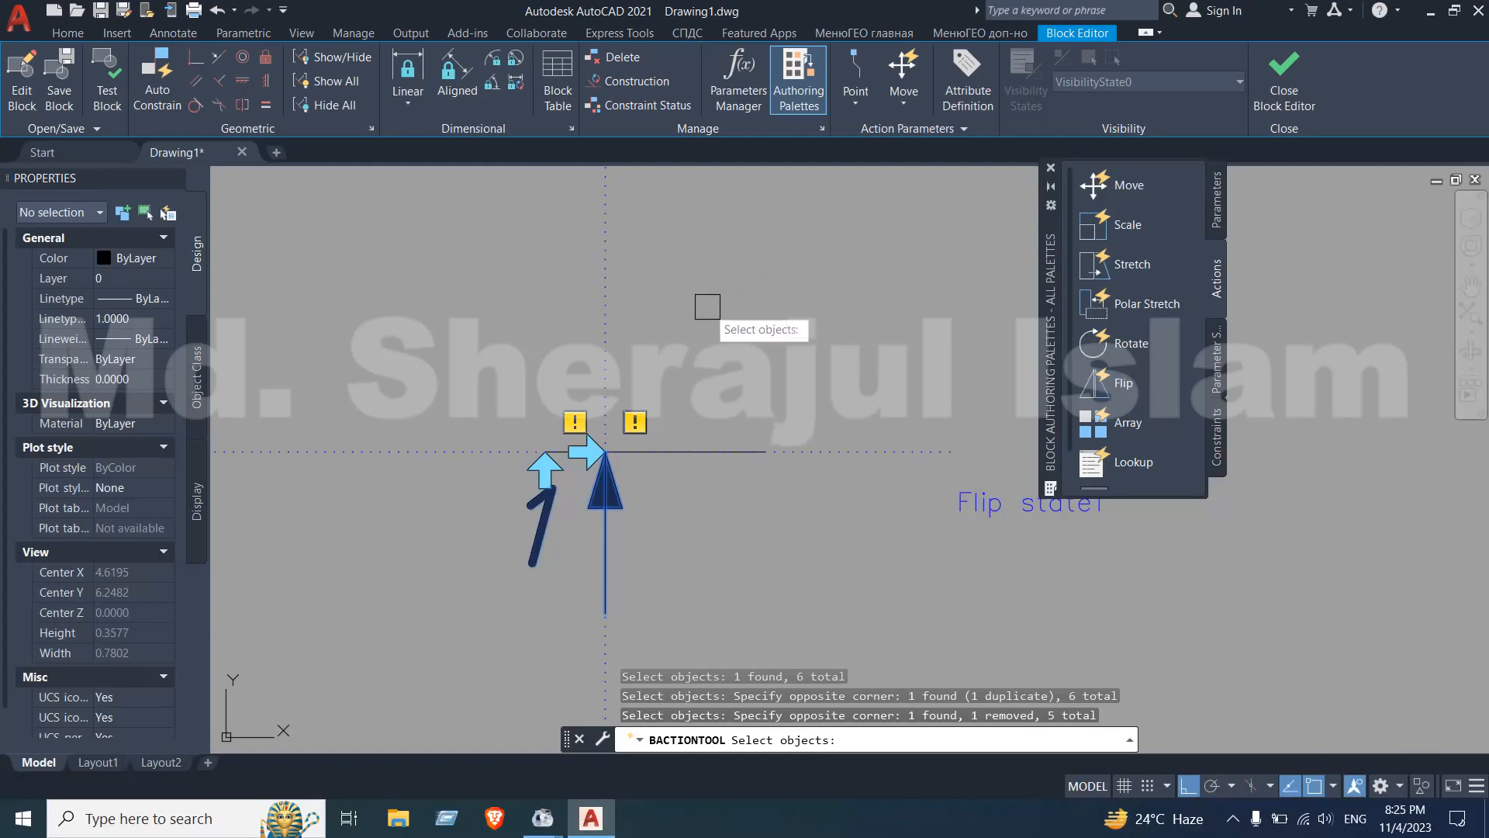
key("Return")
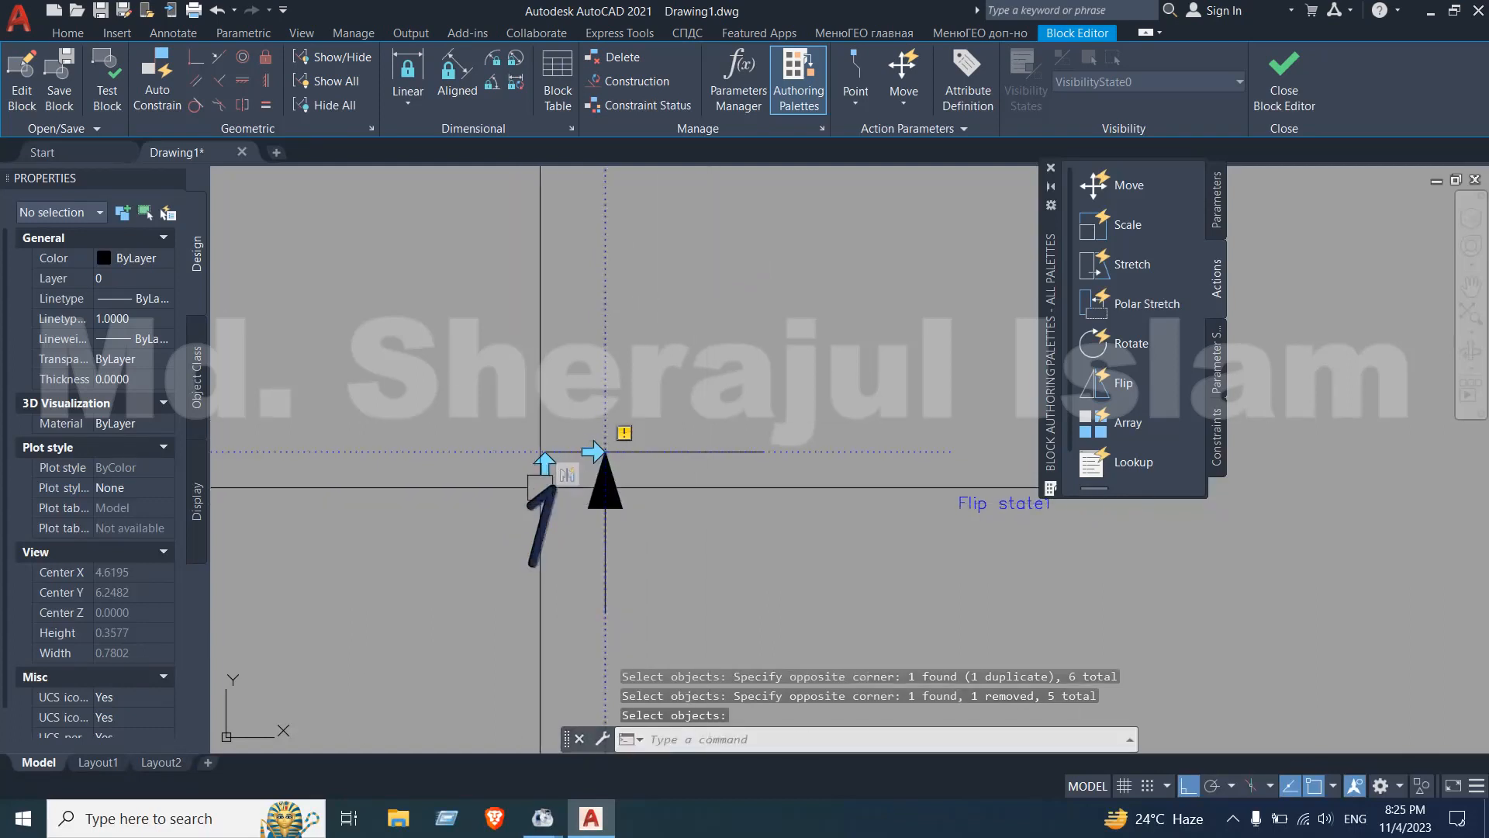
Begin a Flip action on the vertical flip parameter, selecting the horizontal line and excluding the horizontal flip parameter
left_click(1124, 385)
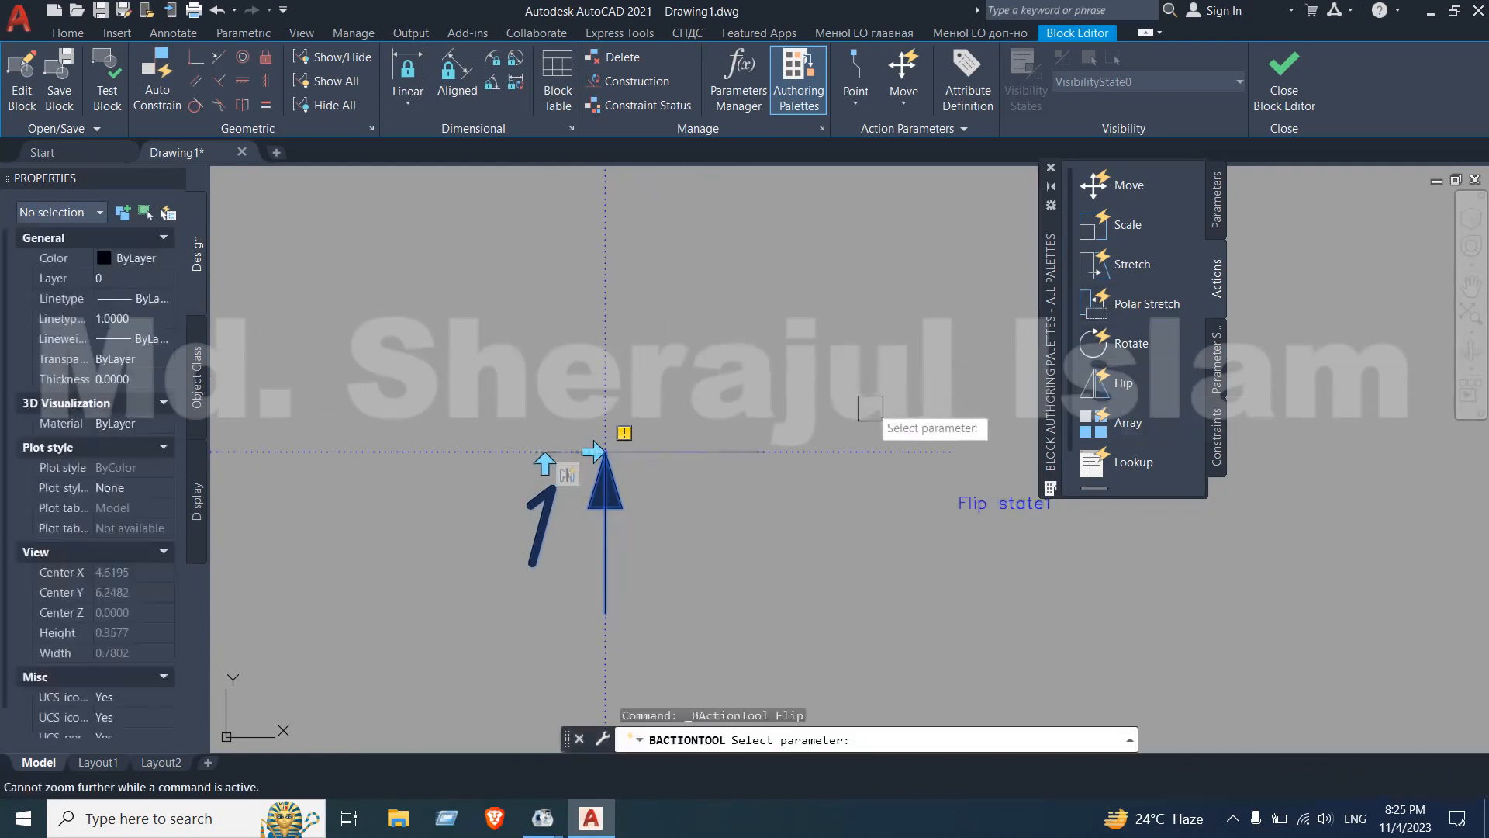
left_click(606, 243)
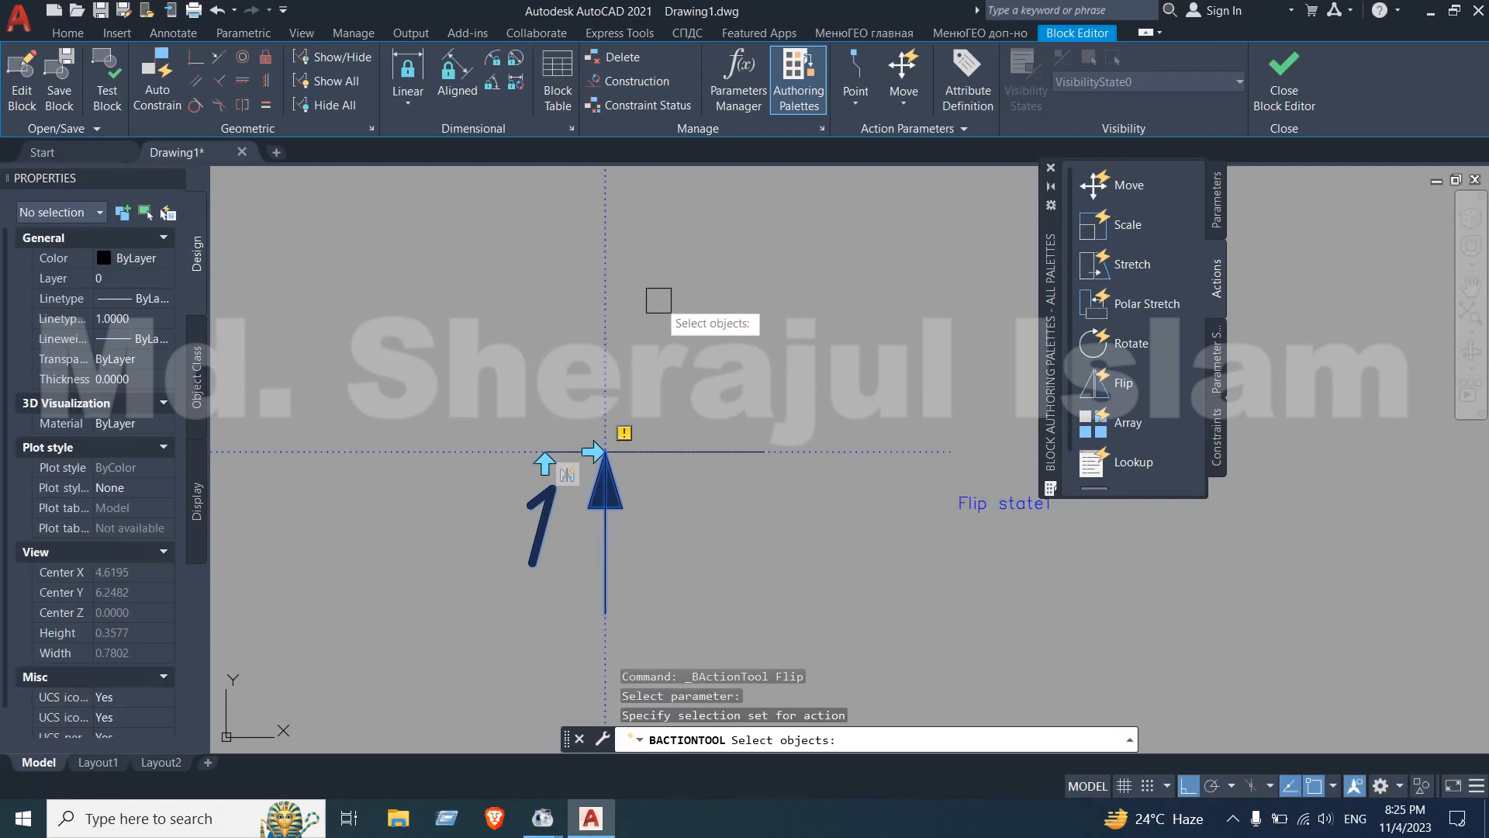
scroll(651, 494, "up", 5)
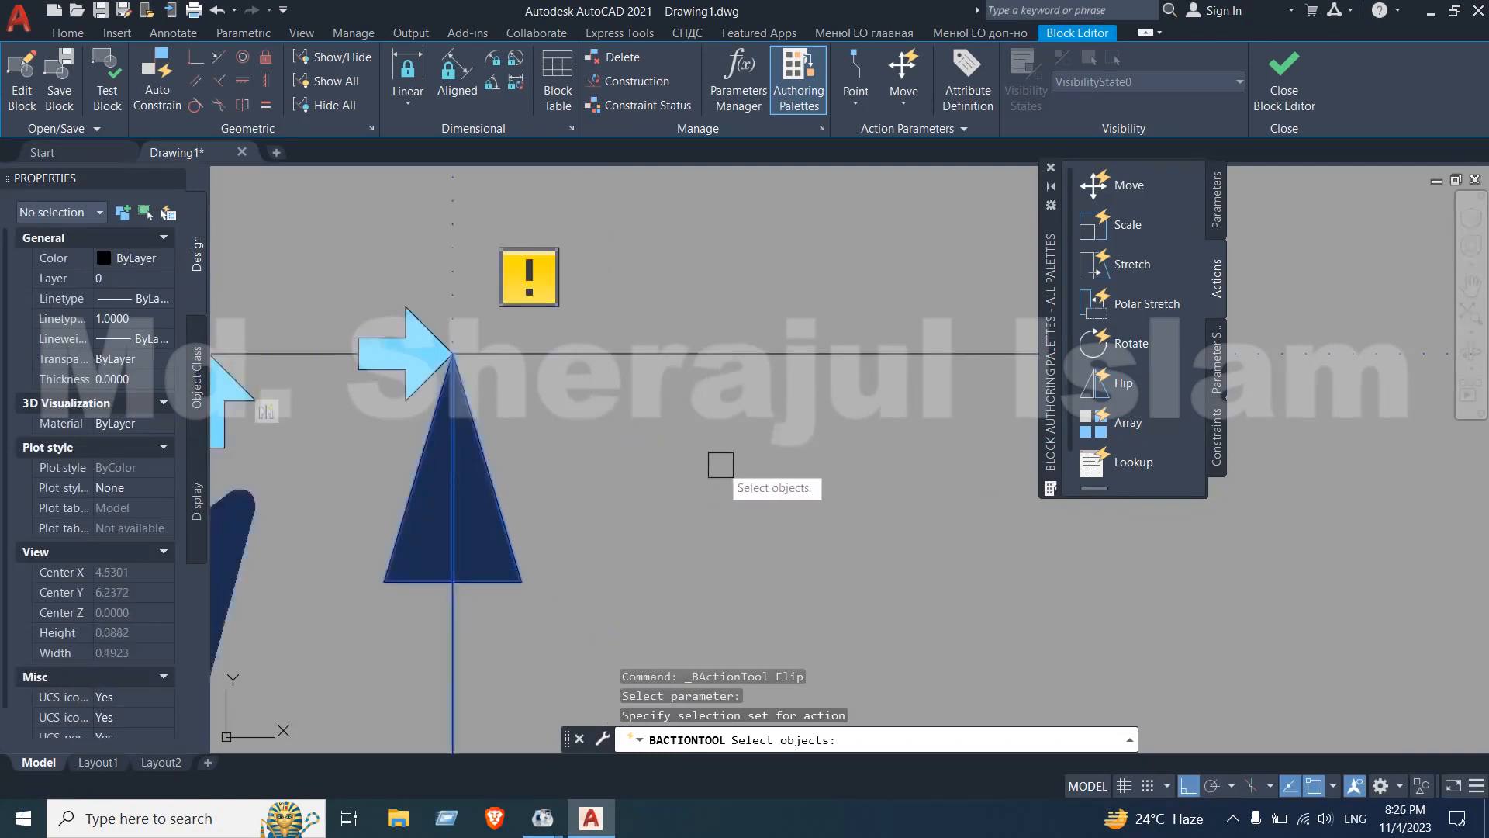
scroll(720, 464, "down", 4)
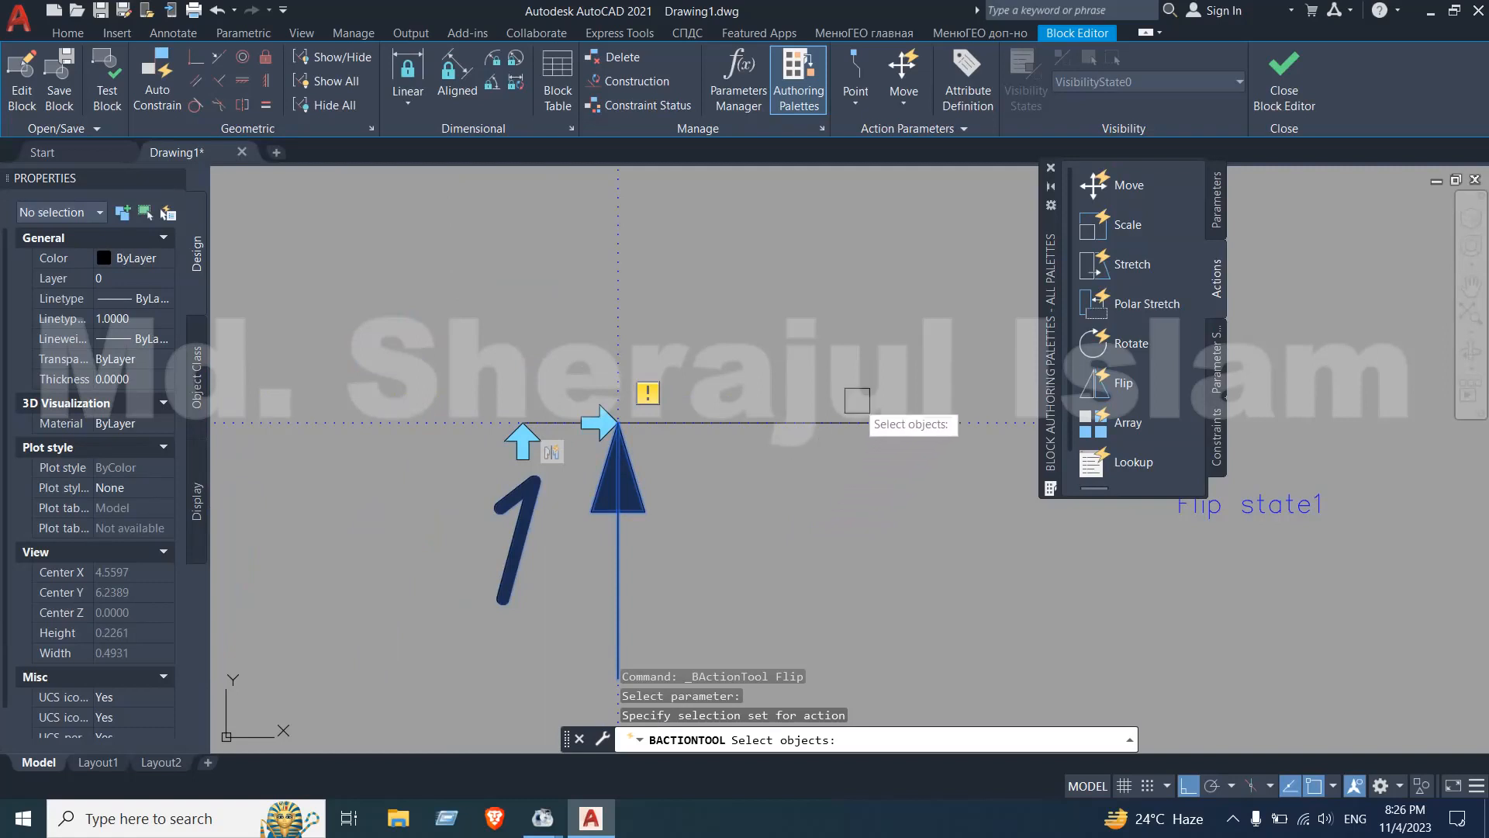
left_click(856, 377)
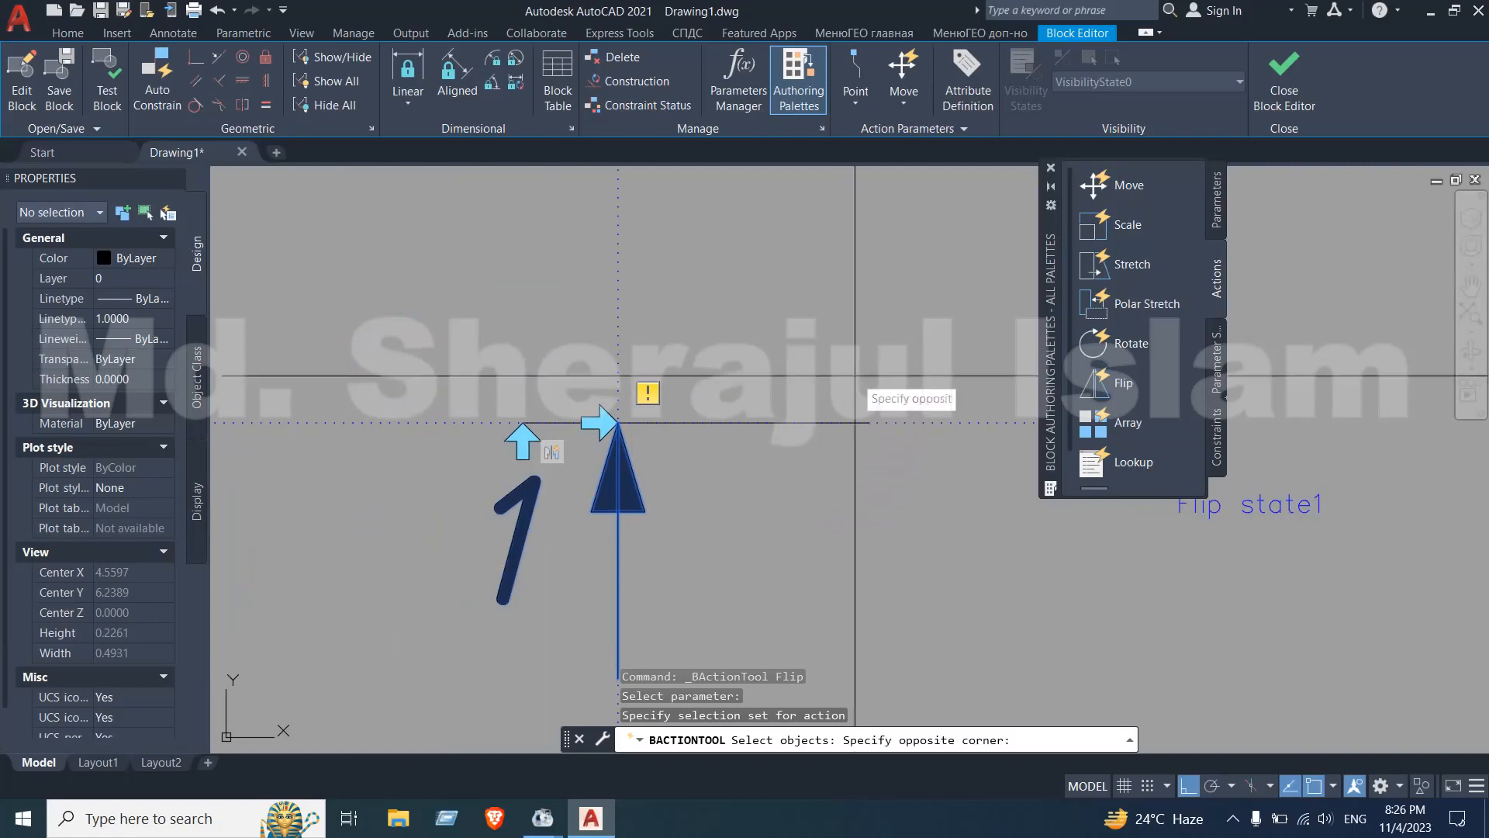
left_click(766, 460)
scroll(673, 463, "down", 2)
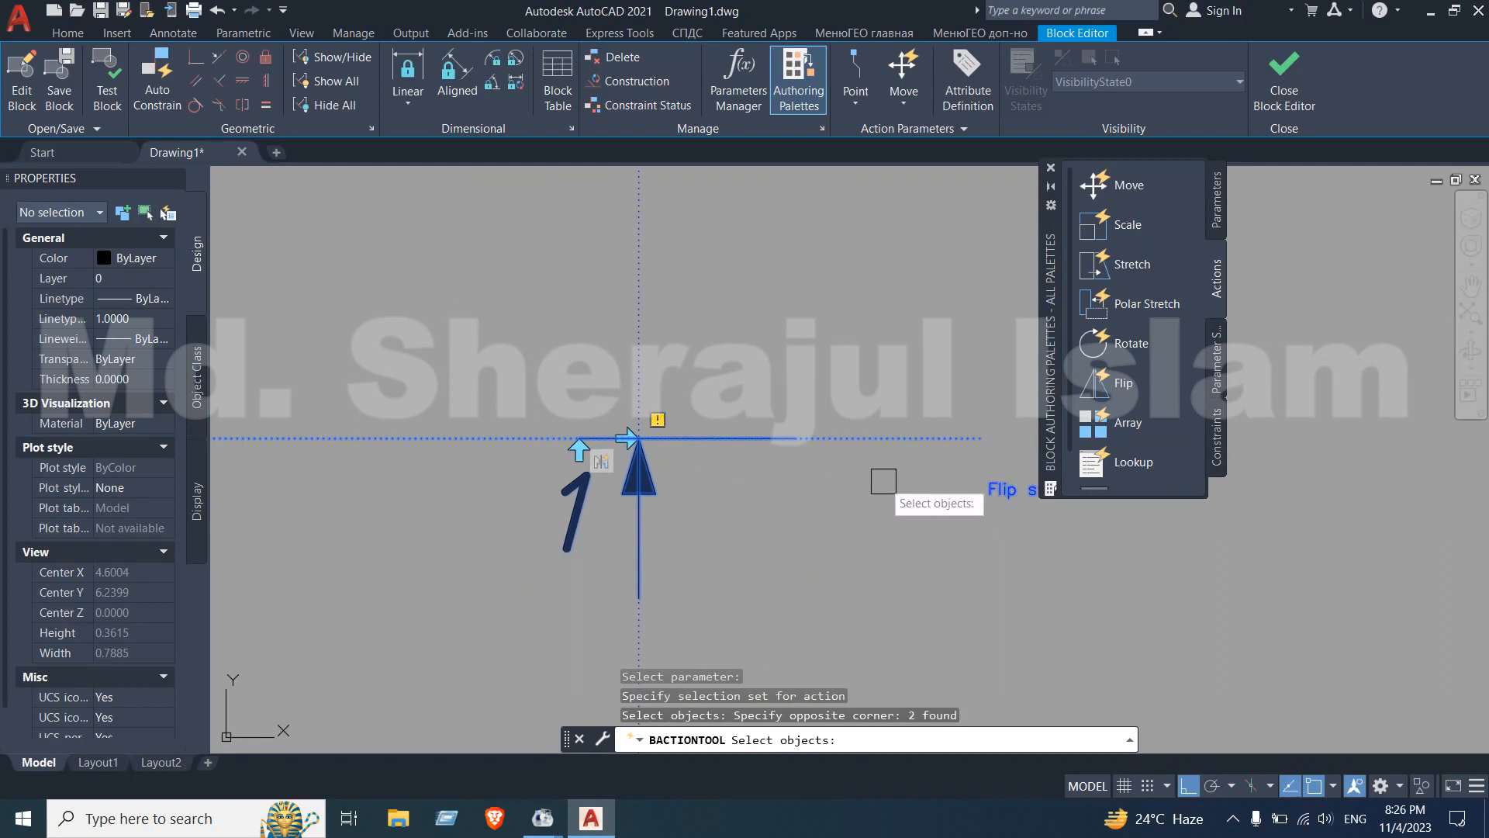
left_click(923, 503, "shift")
left_click(863, 393, "shift")
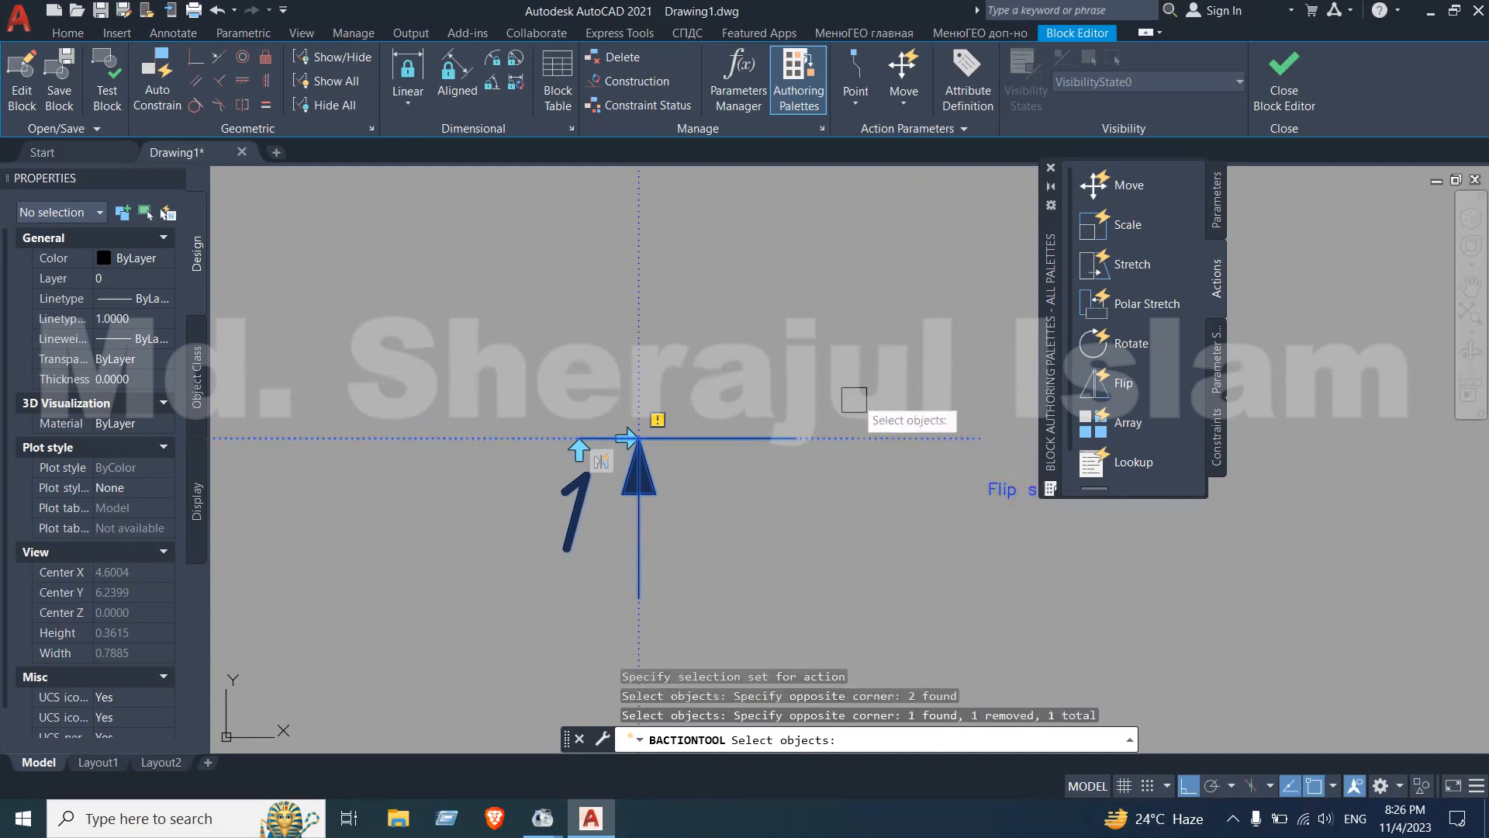
Try adding the text "1" to the Flip action's selection, remove it again, and complete the action
scroll(770, 493, "up", 3)
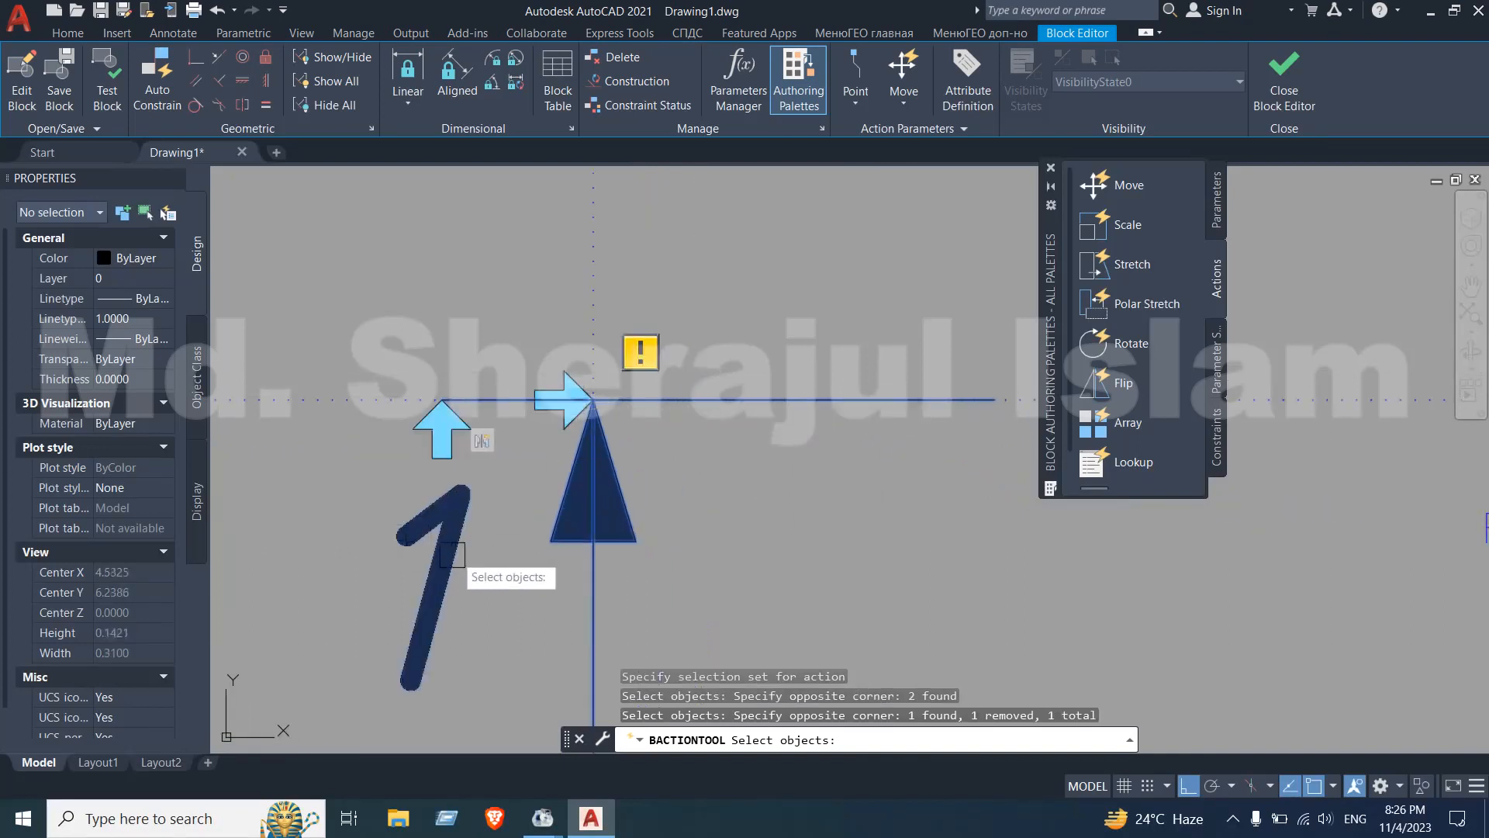
left_click(499, 563)
left_click(354, 601)
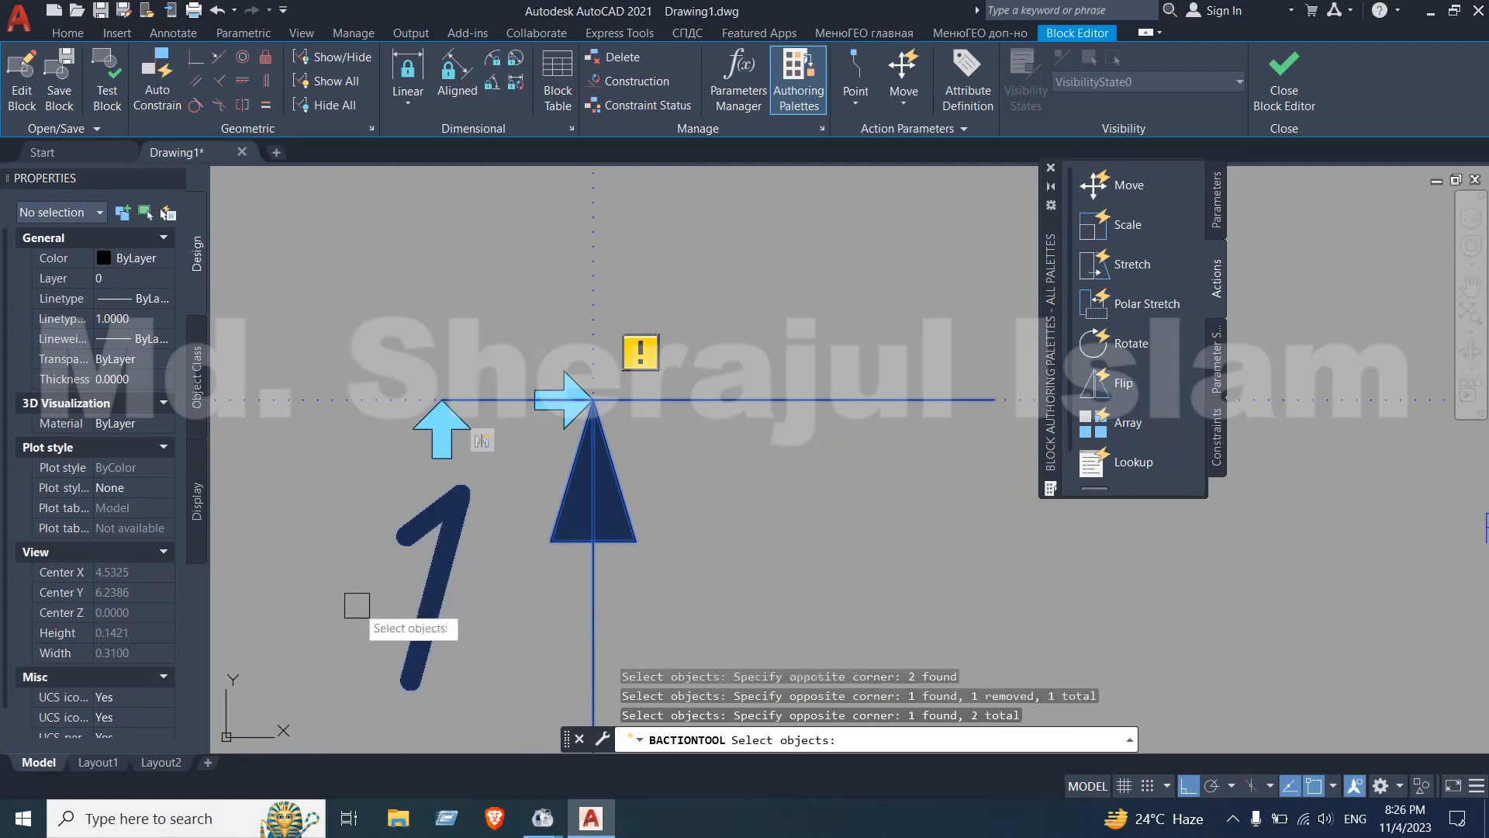
left_click(457, 575)
left_click(348, 591)
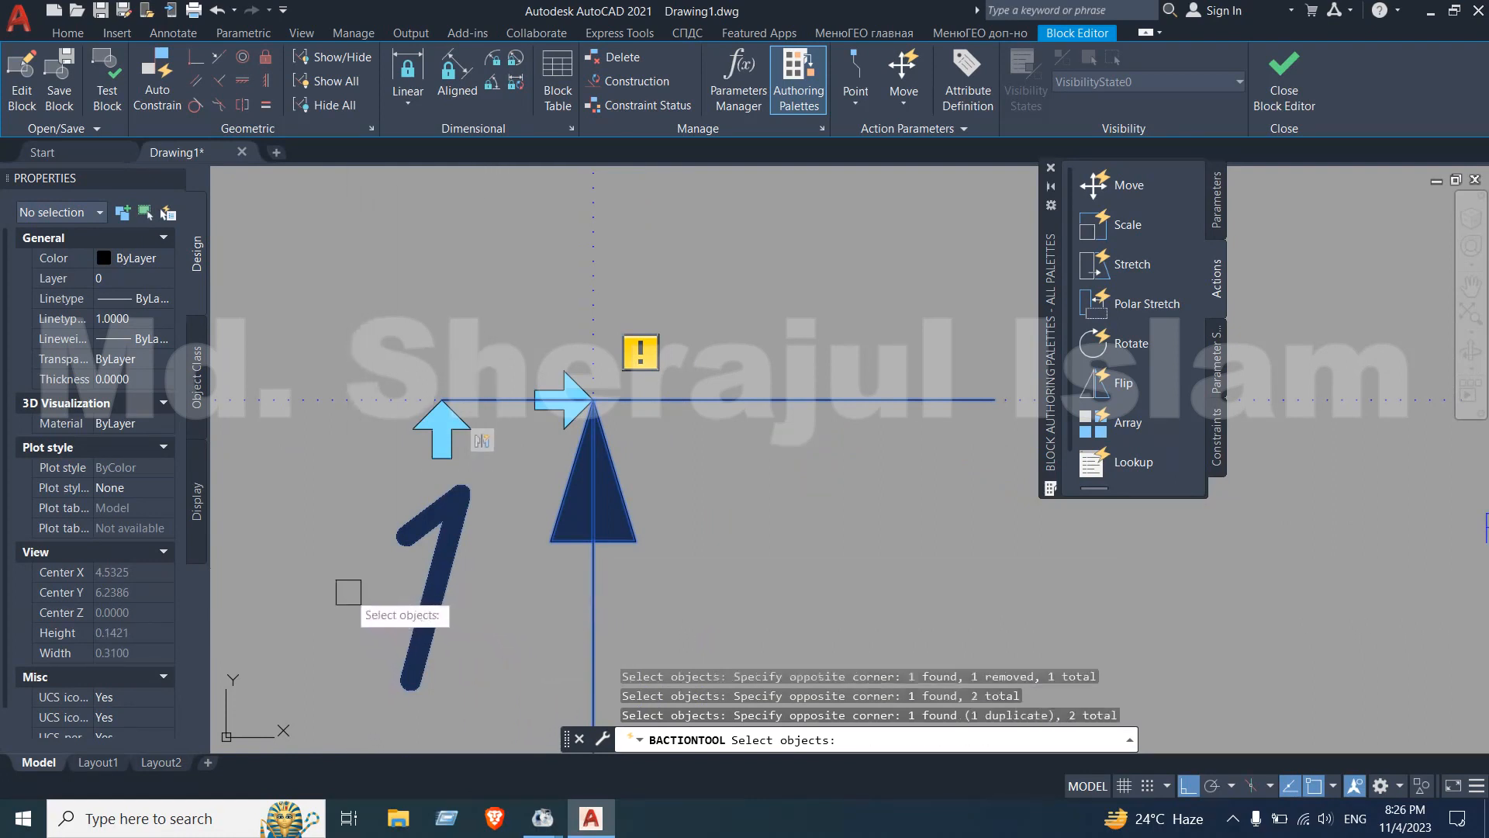
left_click(690, 510)
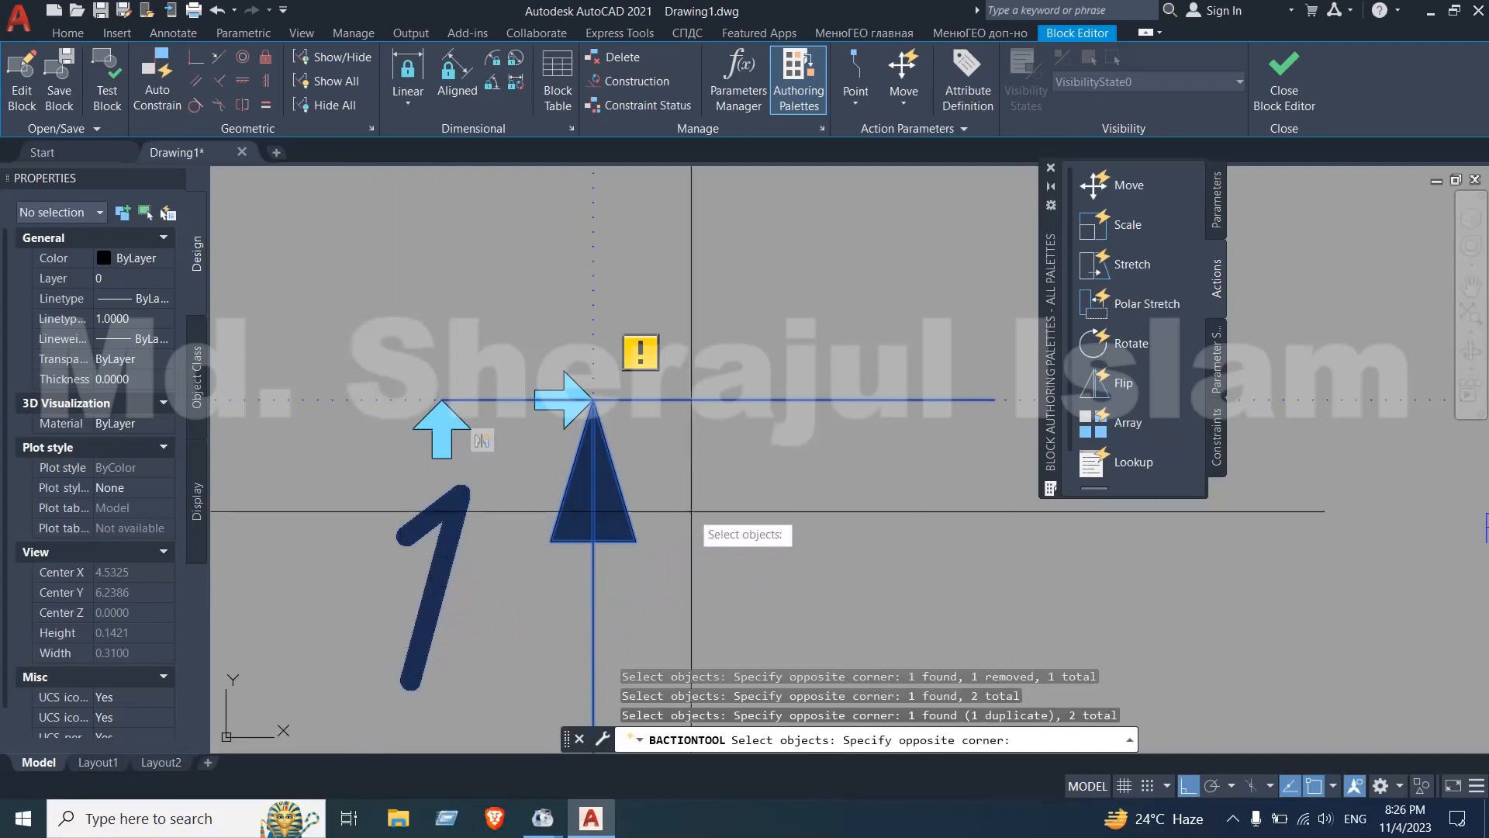
left_click(511, 601)
left_click(512, 562, "shift")
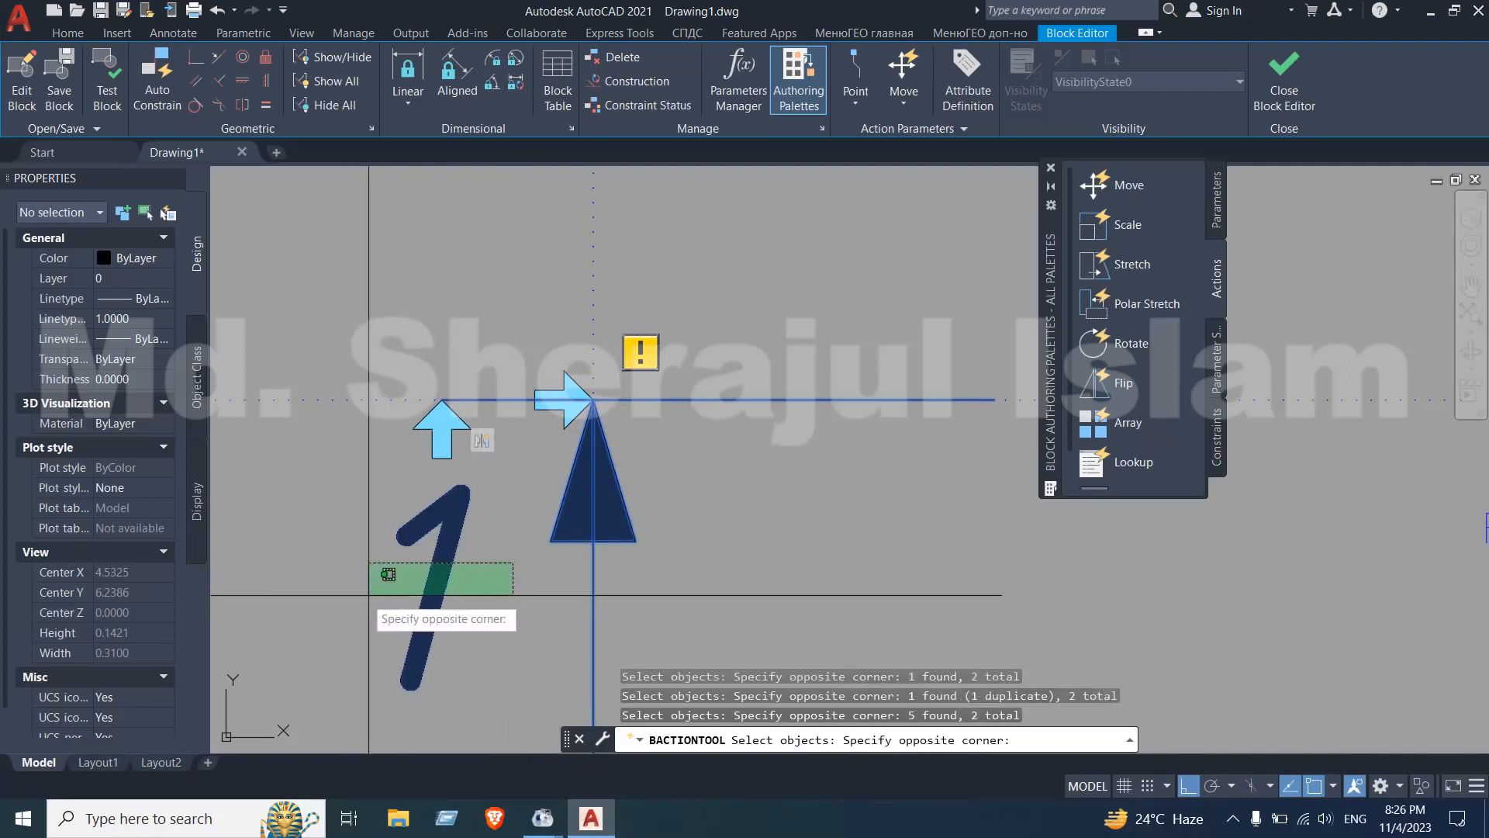
left_click(381, 592, "shift")
key("Return")
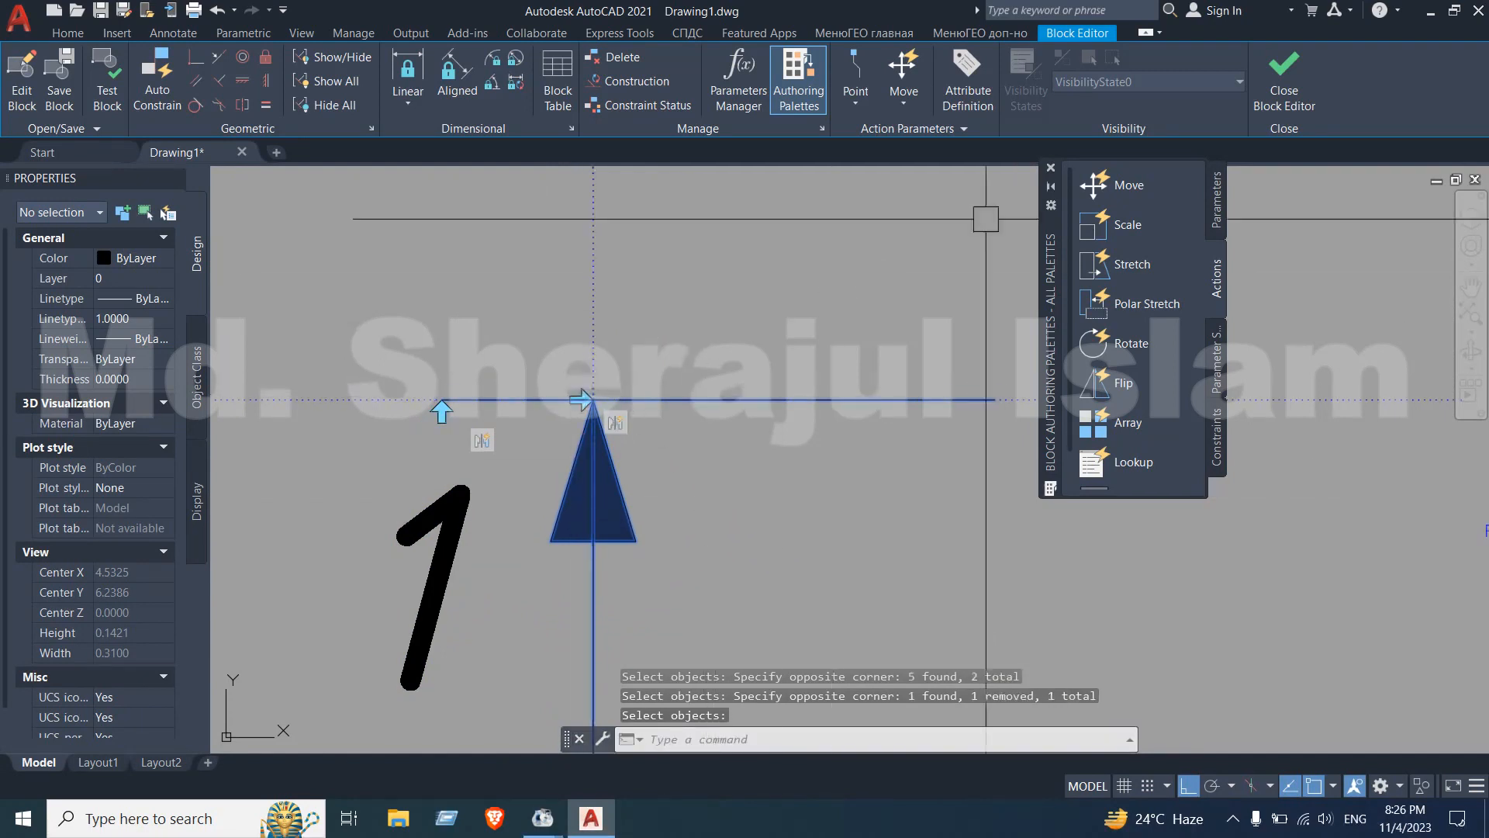
Save the changes to block "s", close the Block Editor, and test the vertical and horizontal flips on the inserted block
left_click(1286, 82)
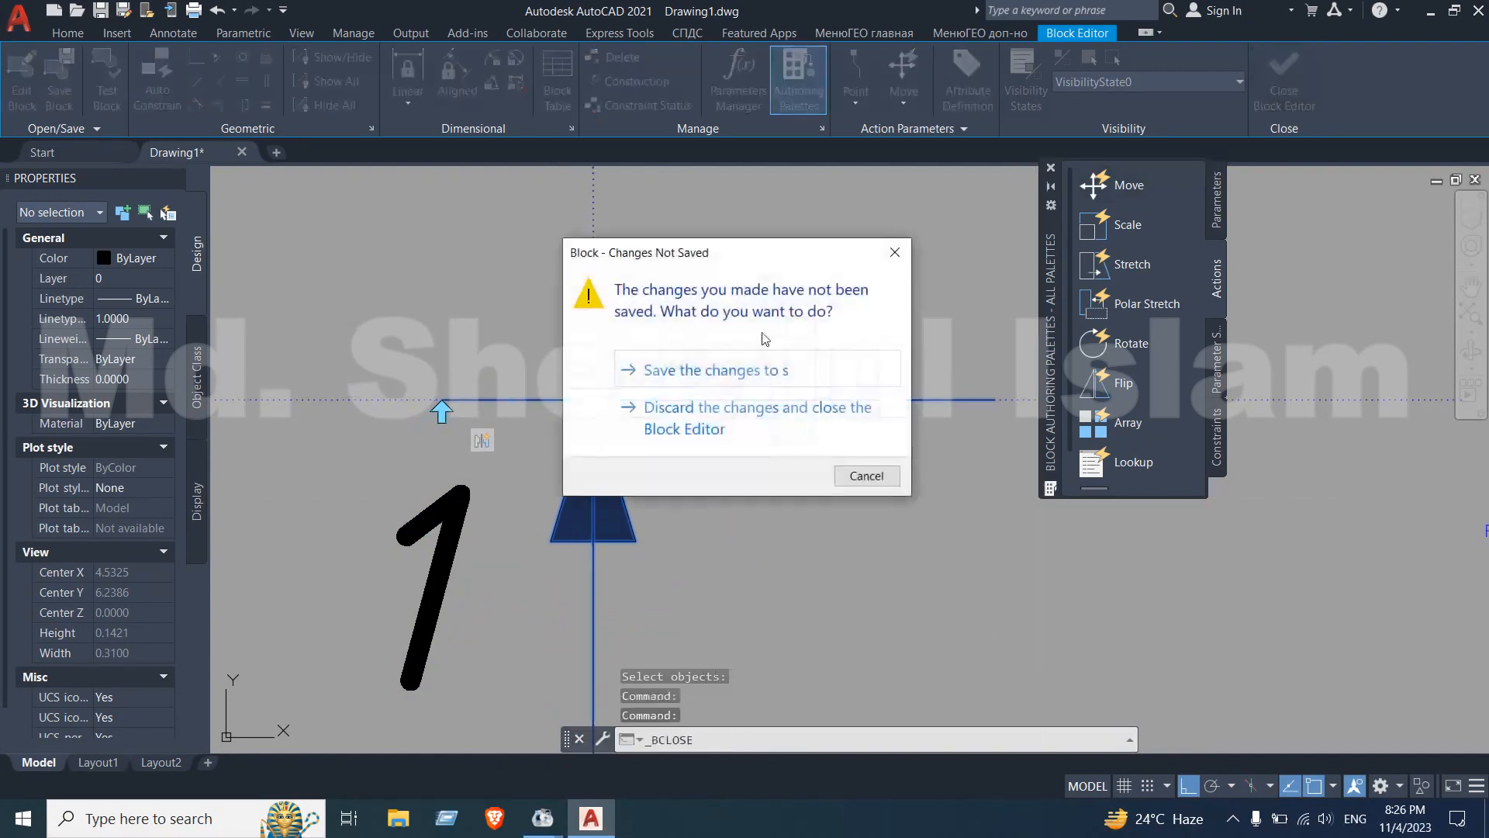
left_click(737, 371)
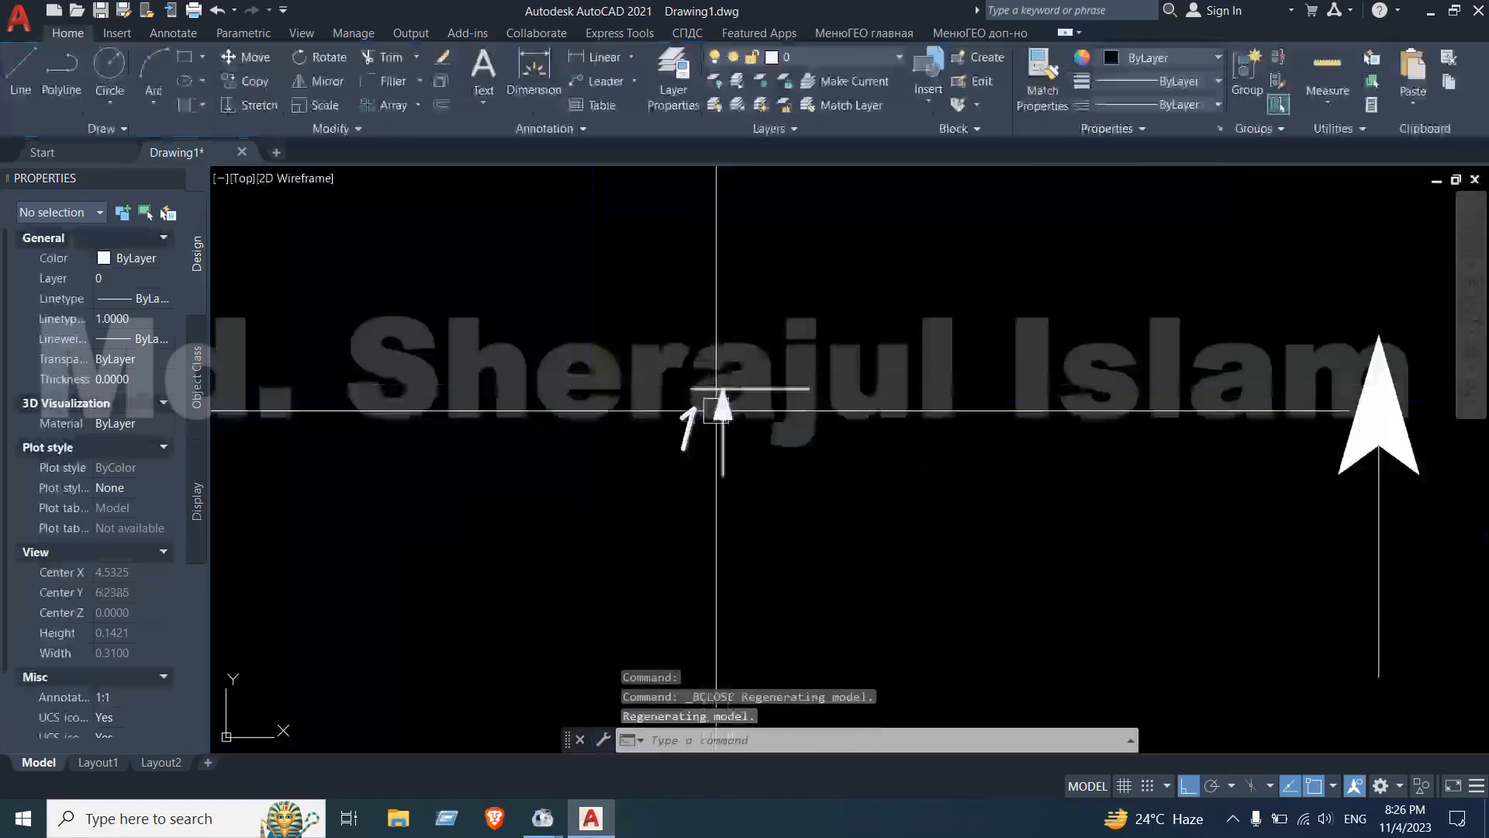
scroll(722, 404, "up", 3)
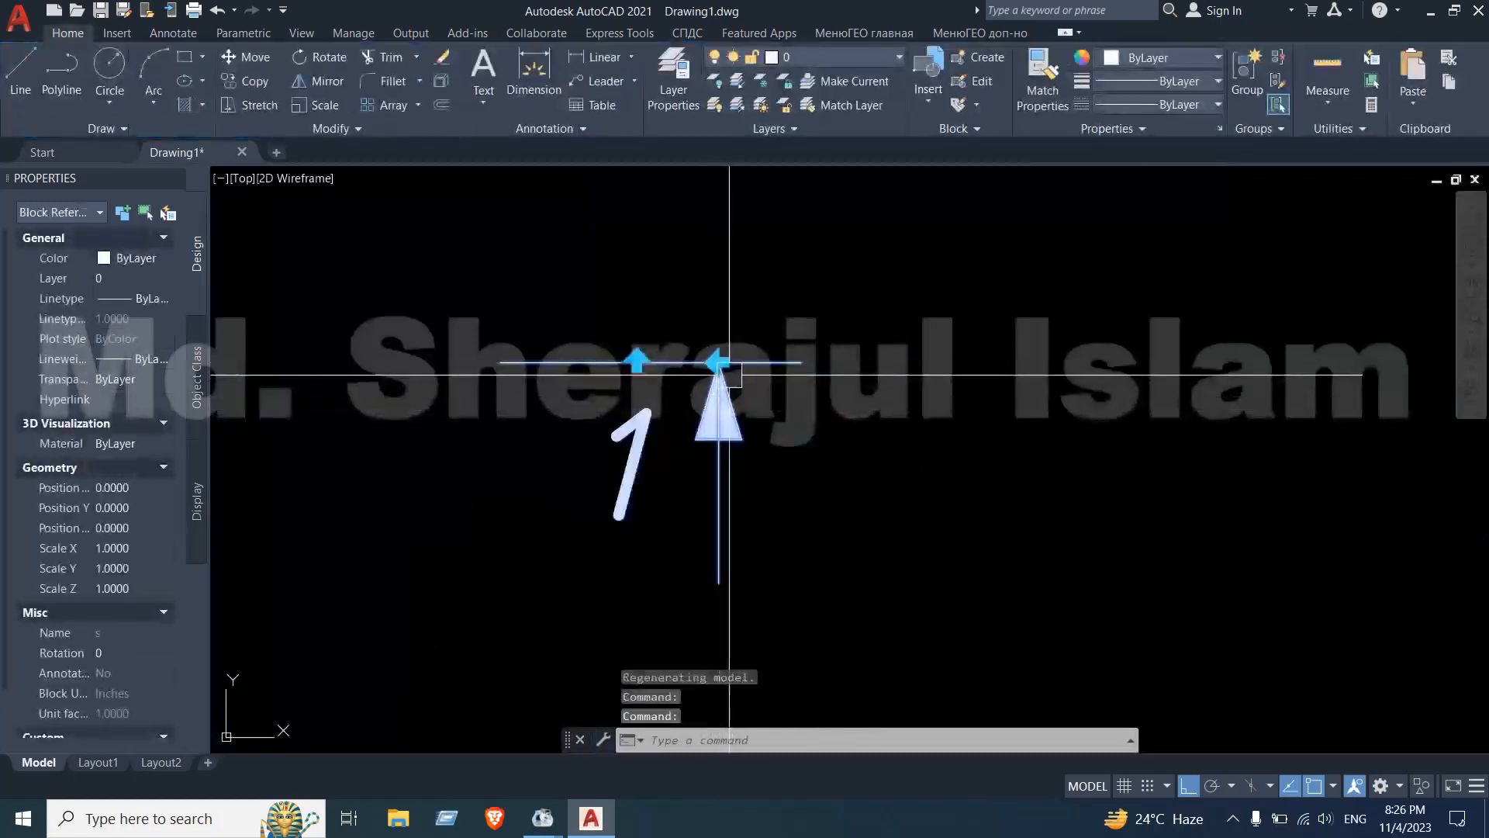
left_click(636, 359)
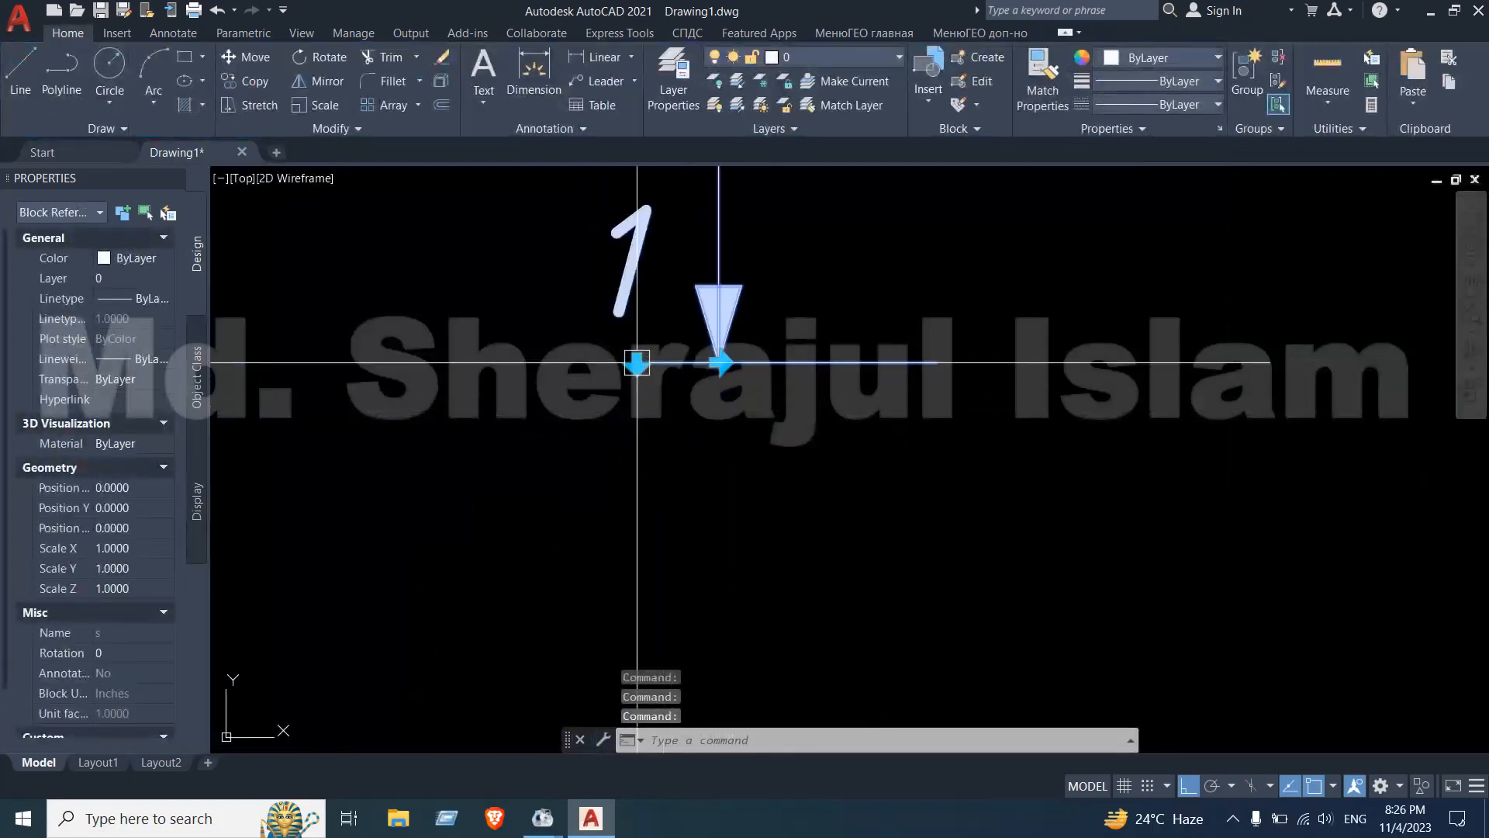
left_click(636, 359)
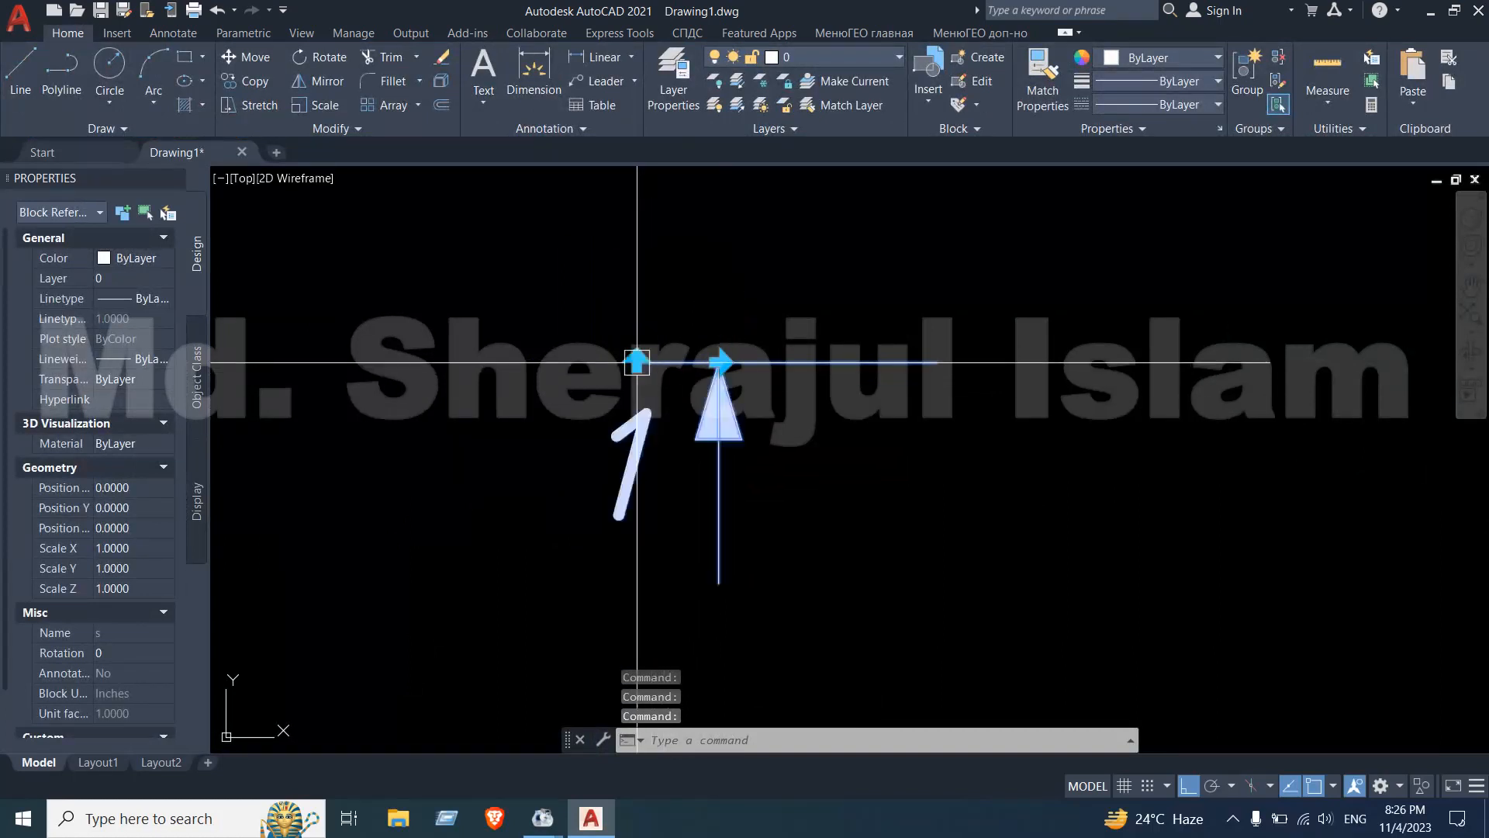
left_click(719, 362)
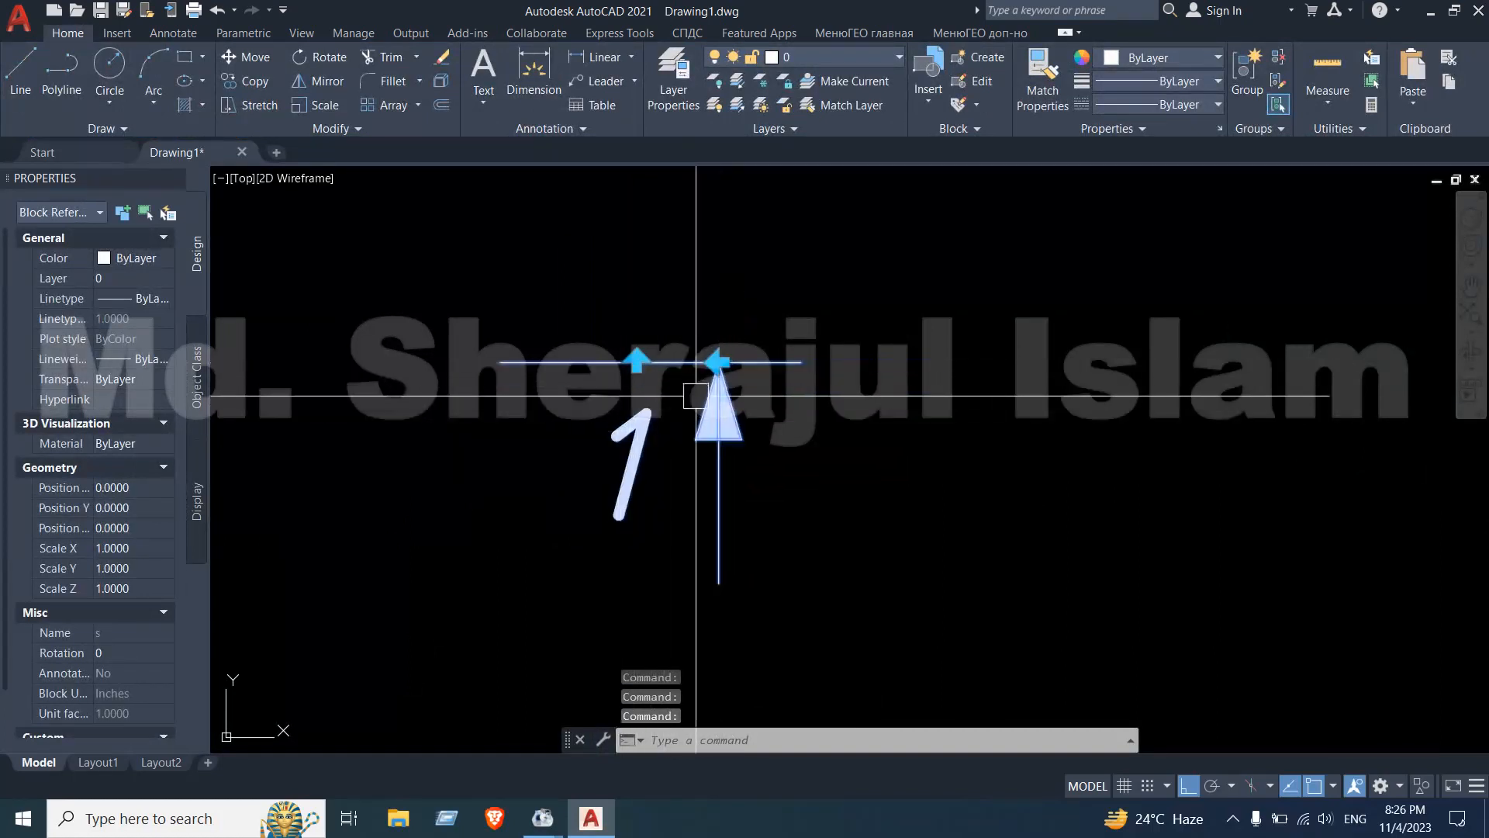
key("Escape")
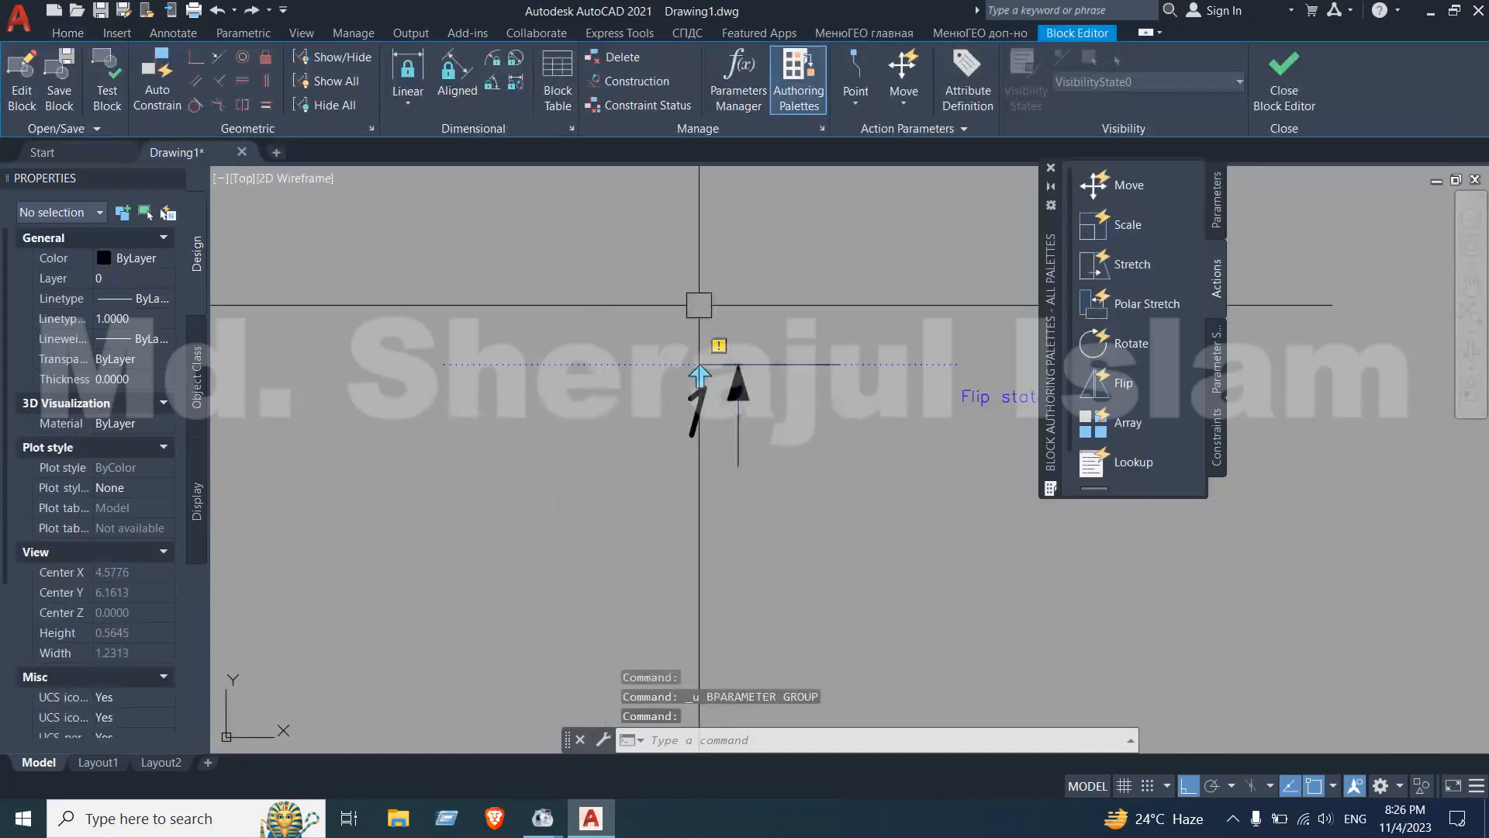
Add a Flip action to the horizontal flip parameter for the arrowhead, the arrow's vertical line and the text "1"
scroll(699, 305, "up", 4)
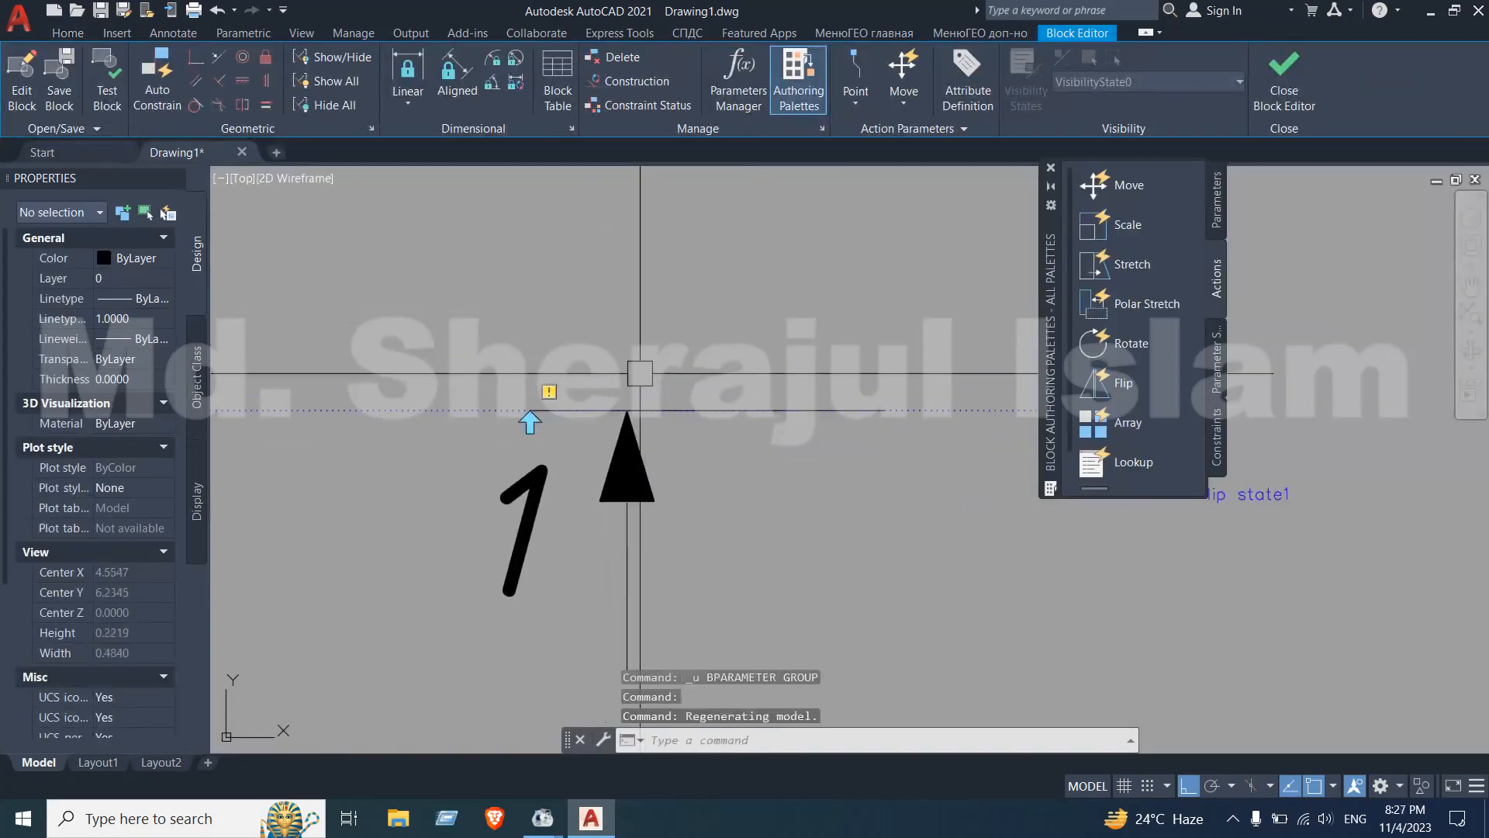
scroll(479, 422, "down", 2)
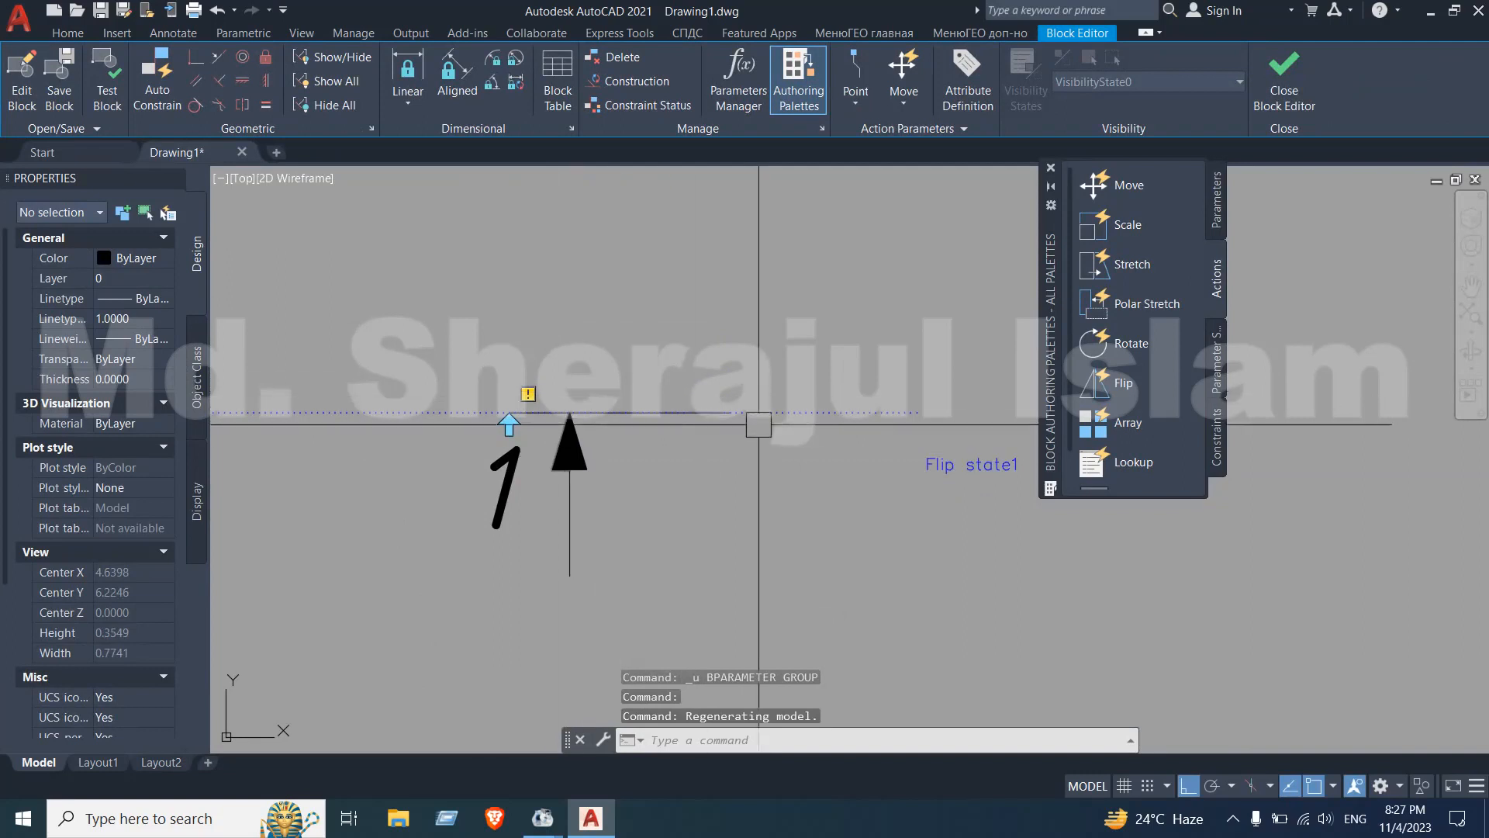
left_click(1123, 382)
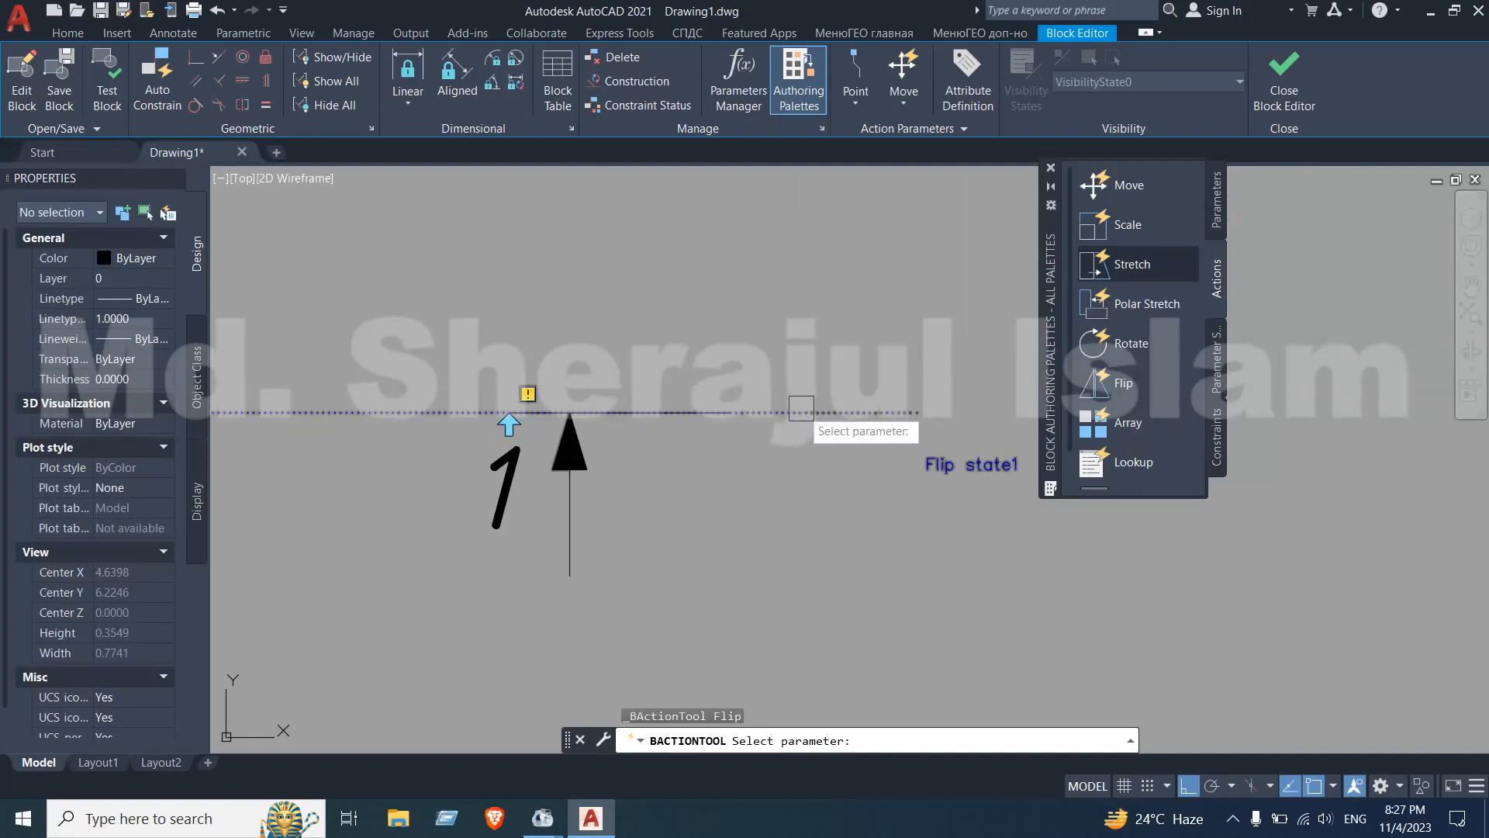
left_click(801, 408)
left_click(626, 452)
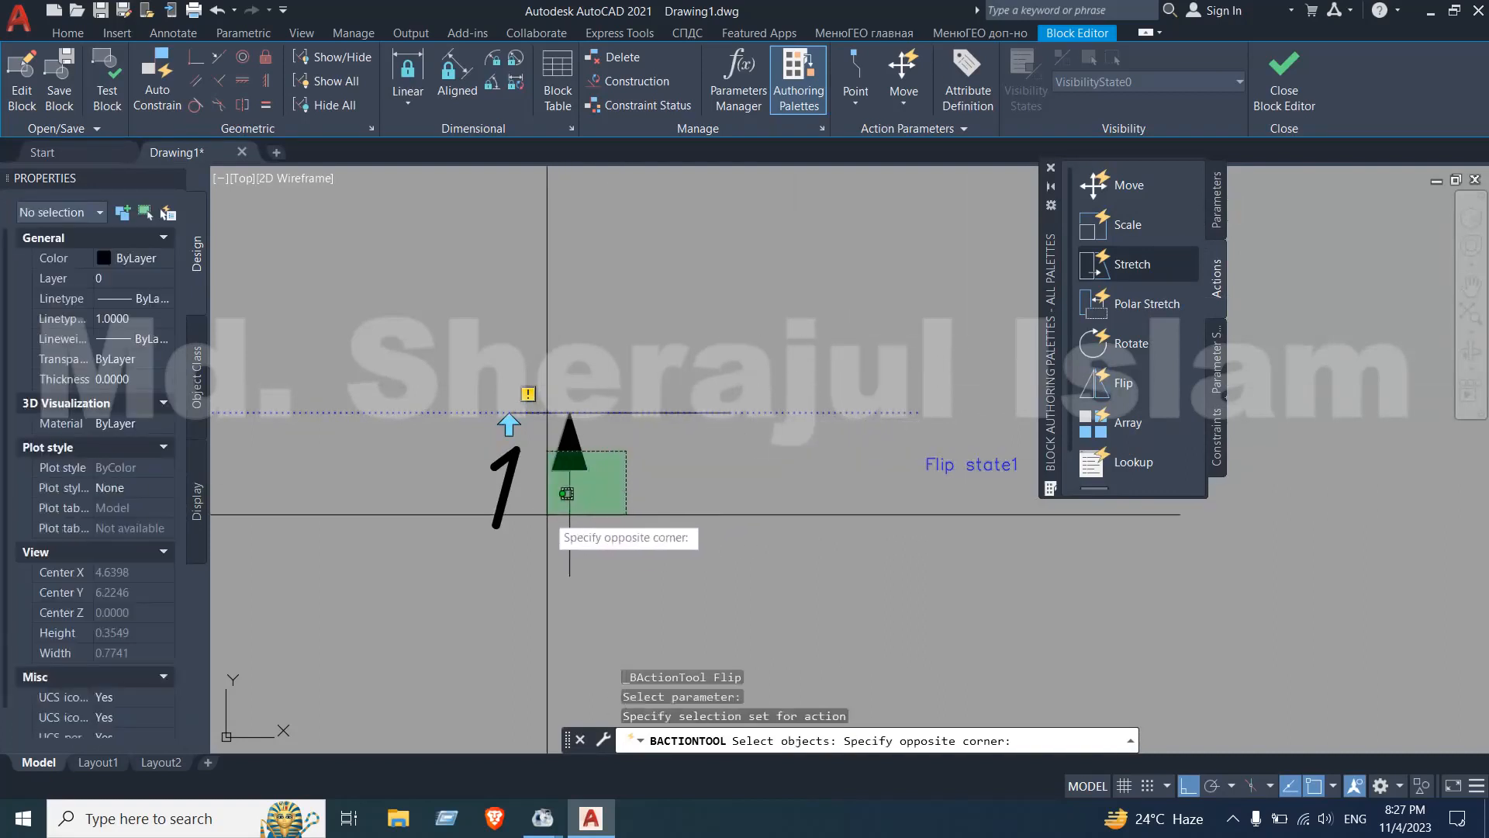
left_click(567, 493)
scroll(535, 488, "up", 2)
left_click(538, 481)
left_click(442, 506)
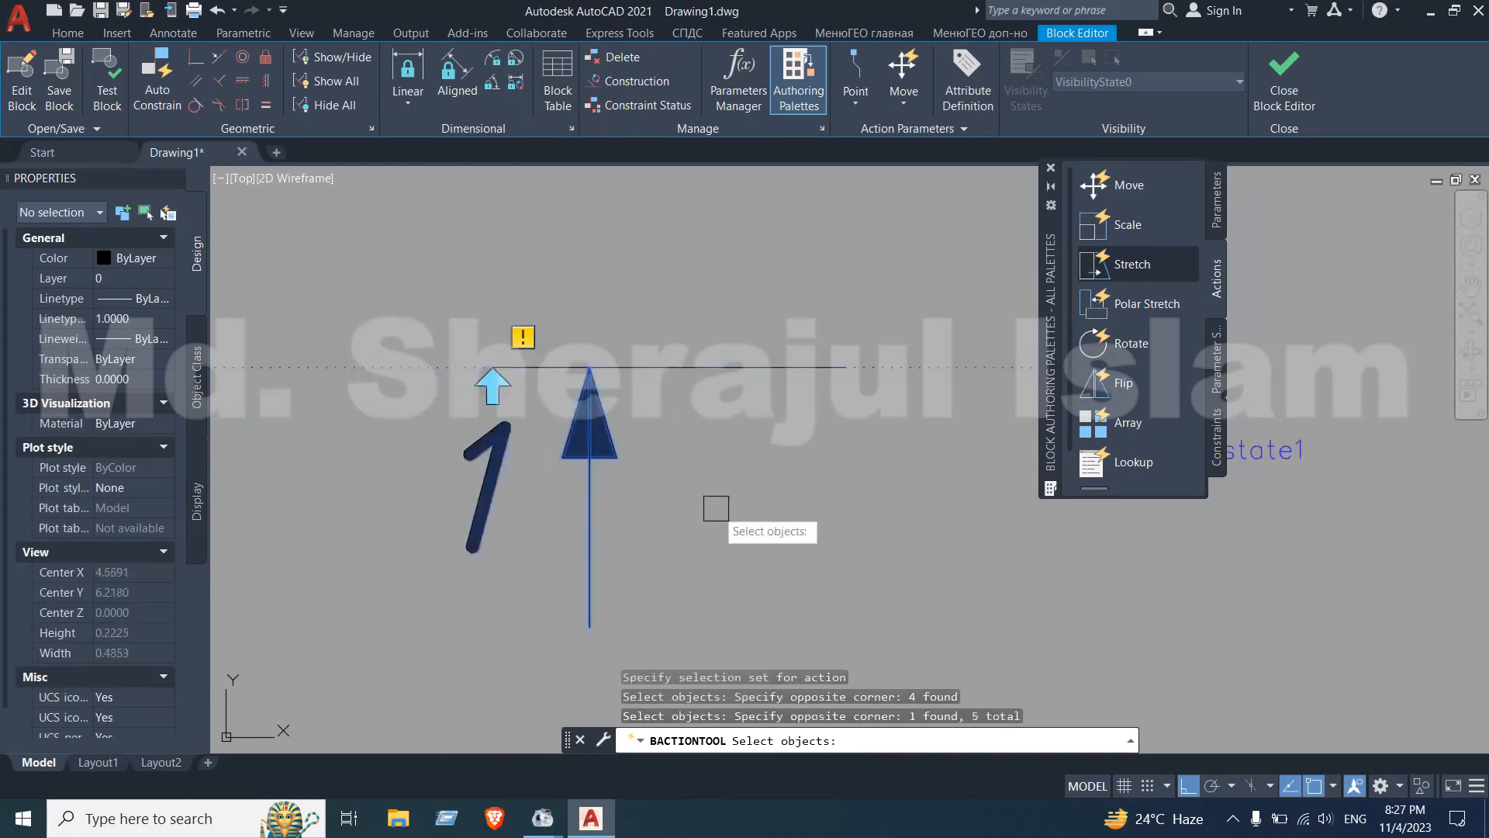
key("Return")
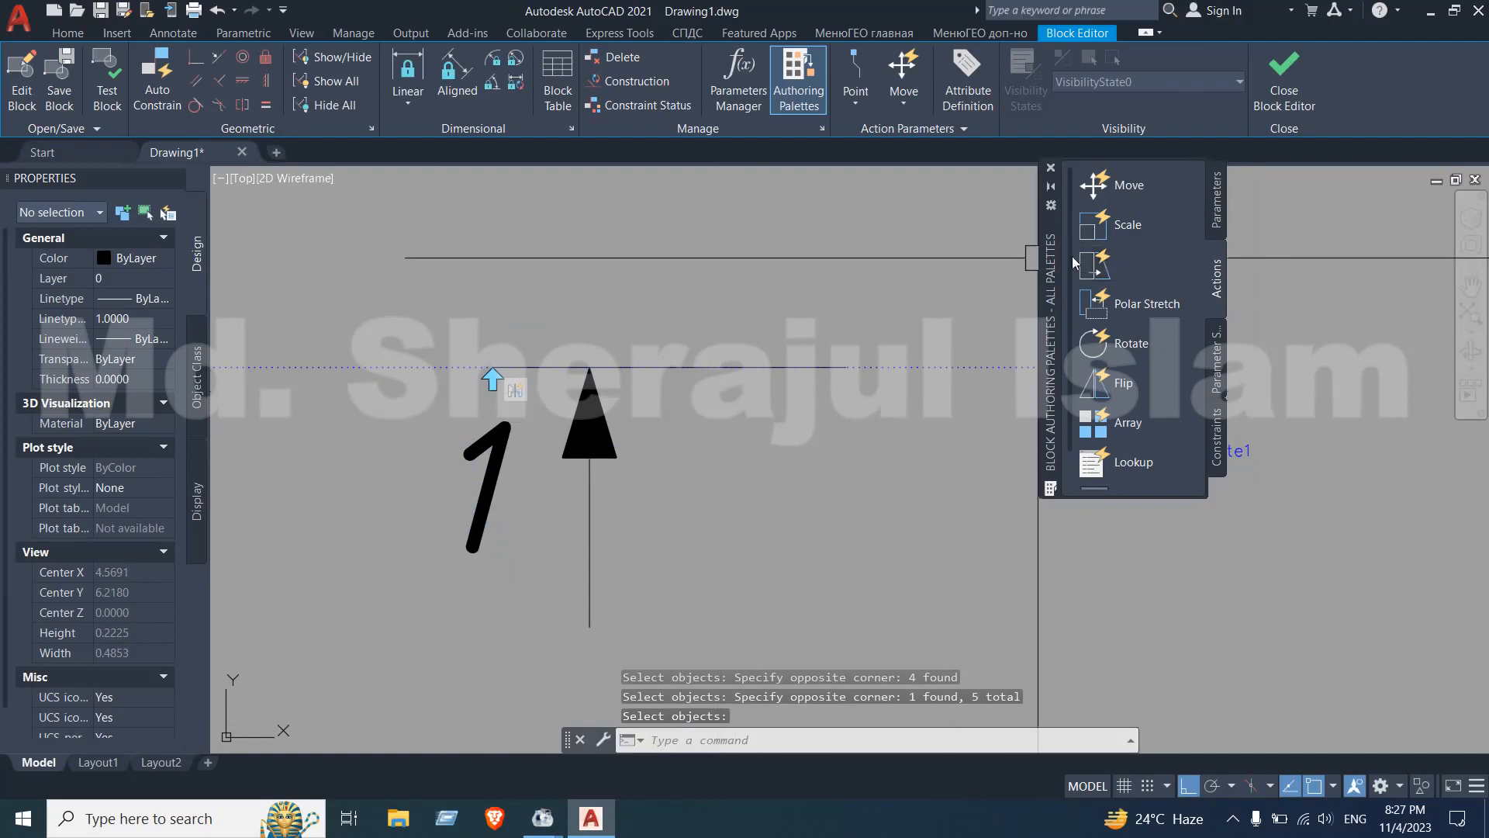
Add a flip parameter with a vertical reflection line from the arrow tip straight down, and place its label beside the lower end
left_click(1219, 214)
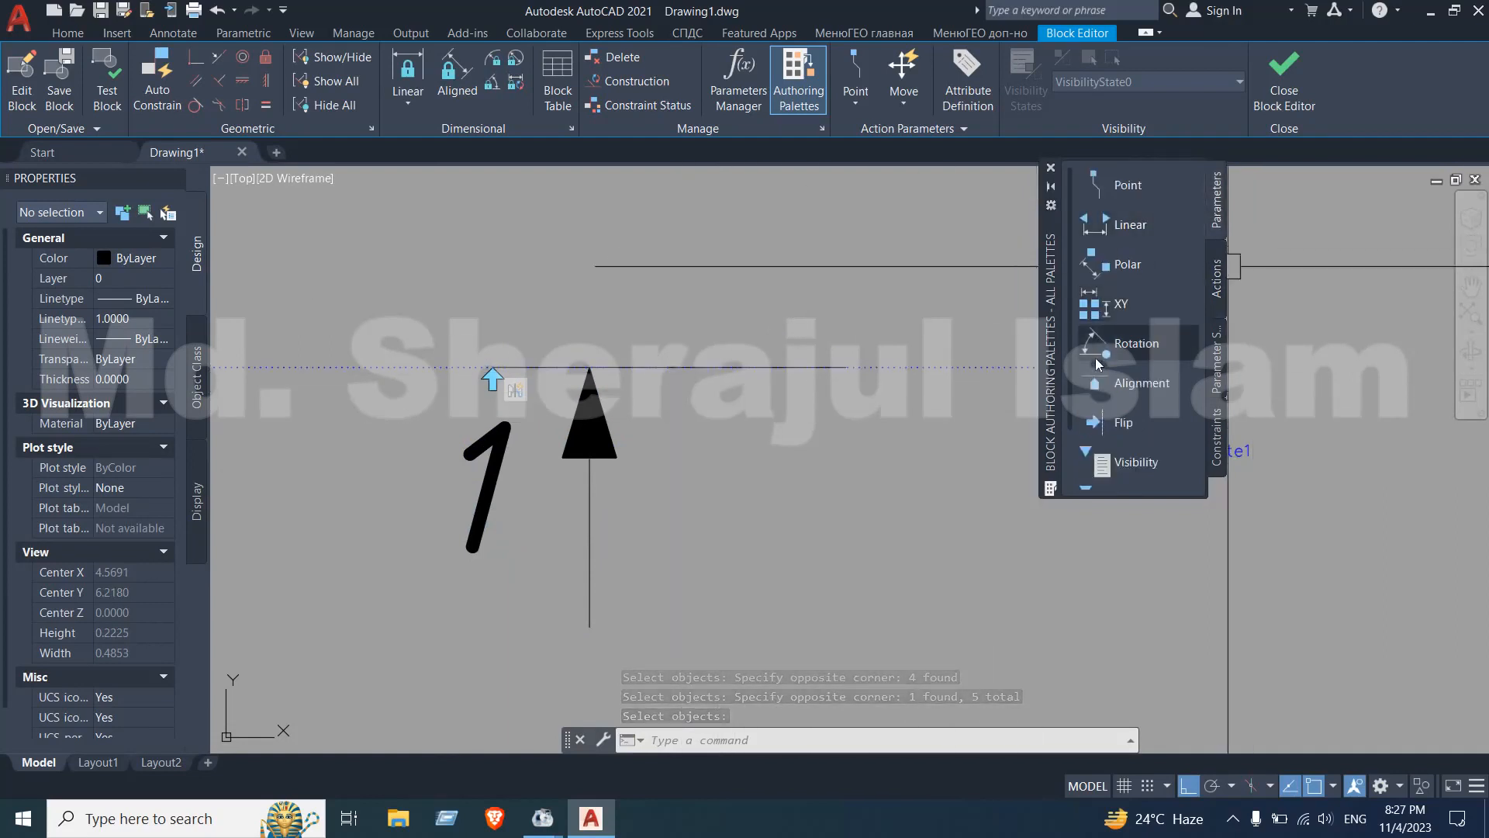
left_click(1117, 432)
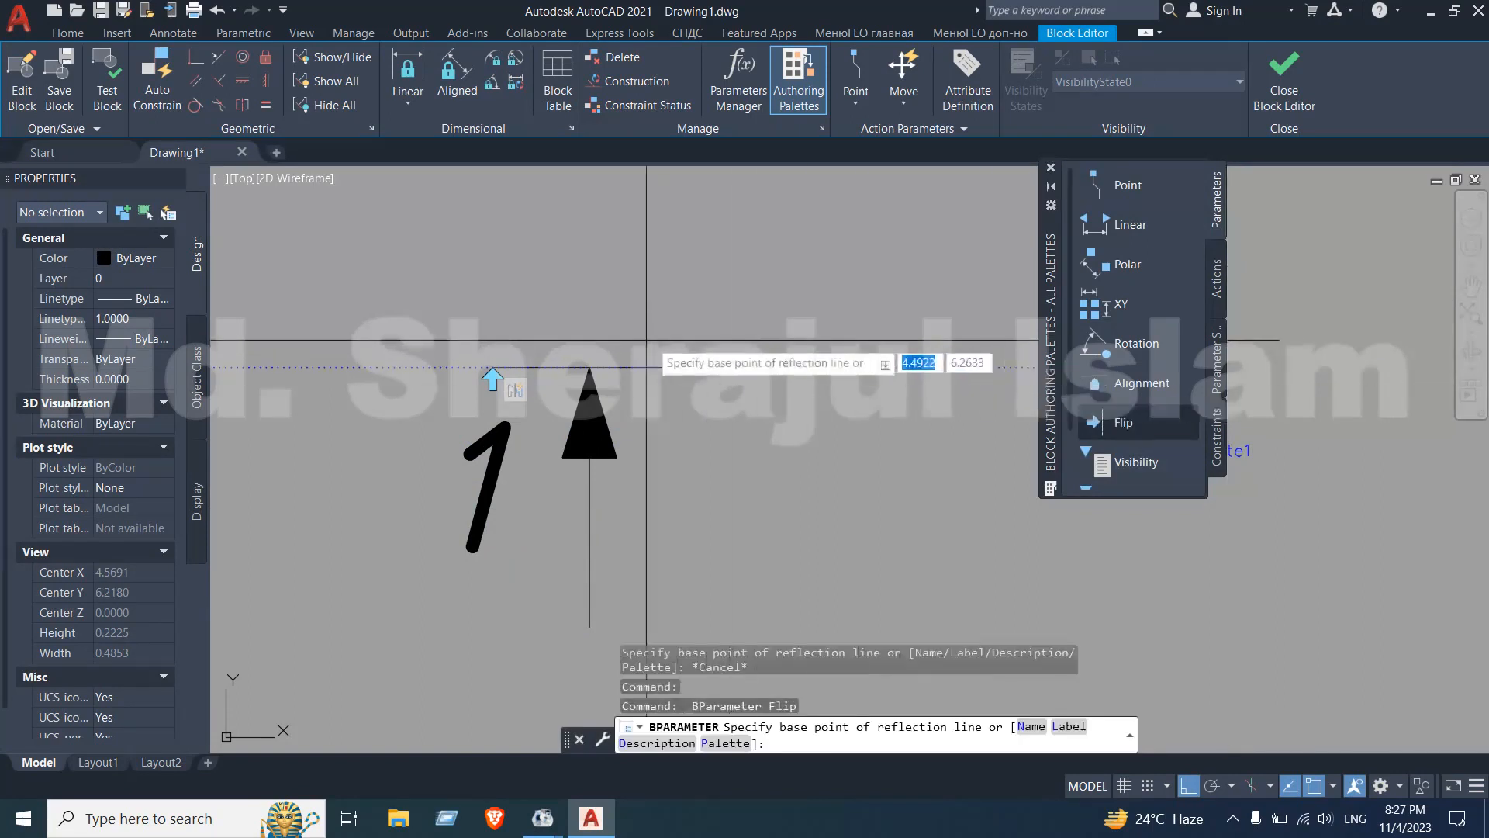
left_click(590, 366)
scroll(602, 415, "down", 3)
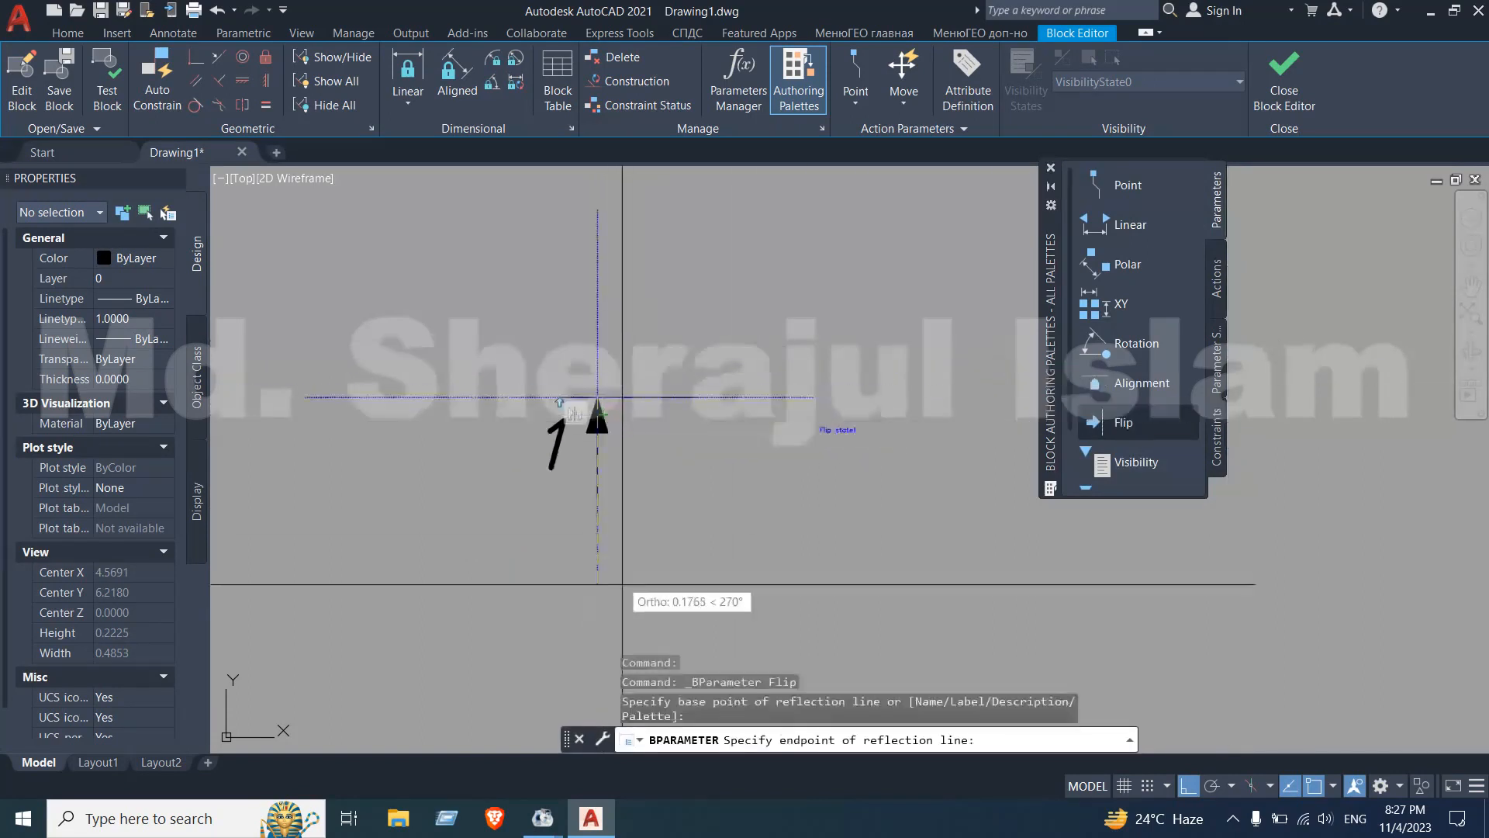
left_click(608, 589)
left_click(621, 588)
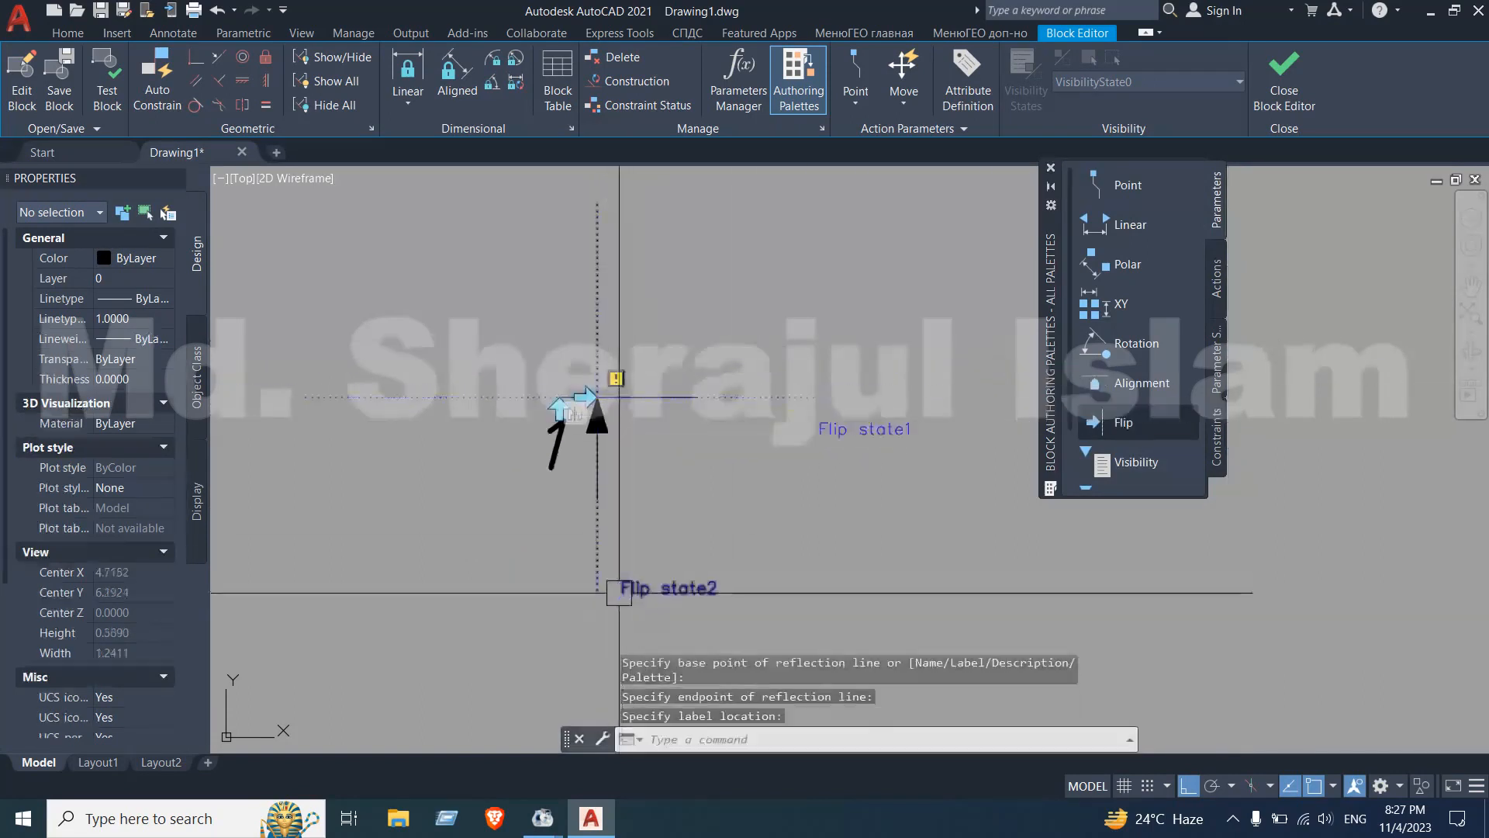
Start a Flip action on the flip parameter with the vertical reflection line and select the text "1" for it
scroll(599, 474, "up", 4)
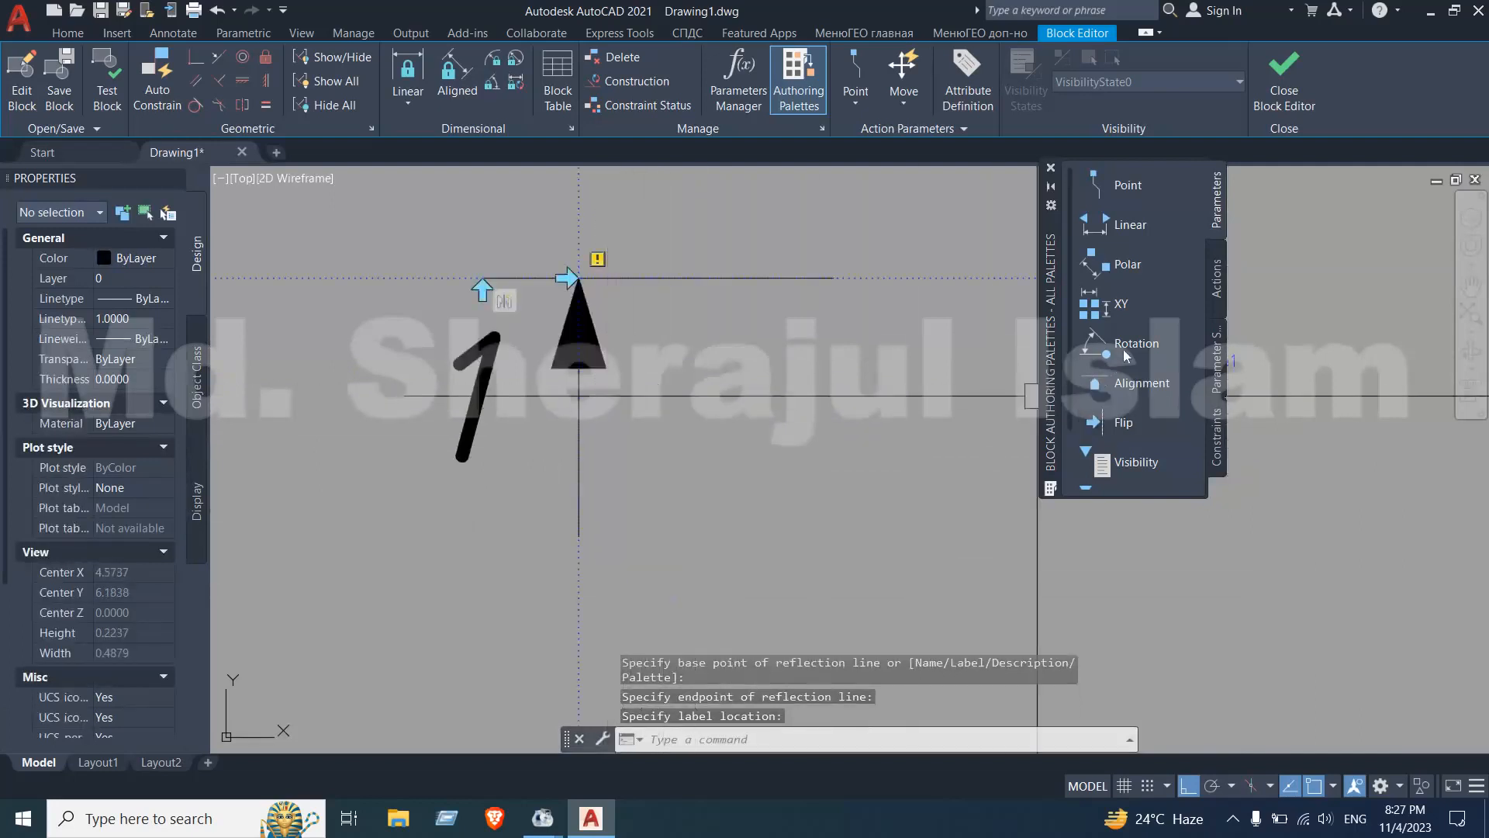
left_click(1218, 280)
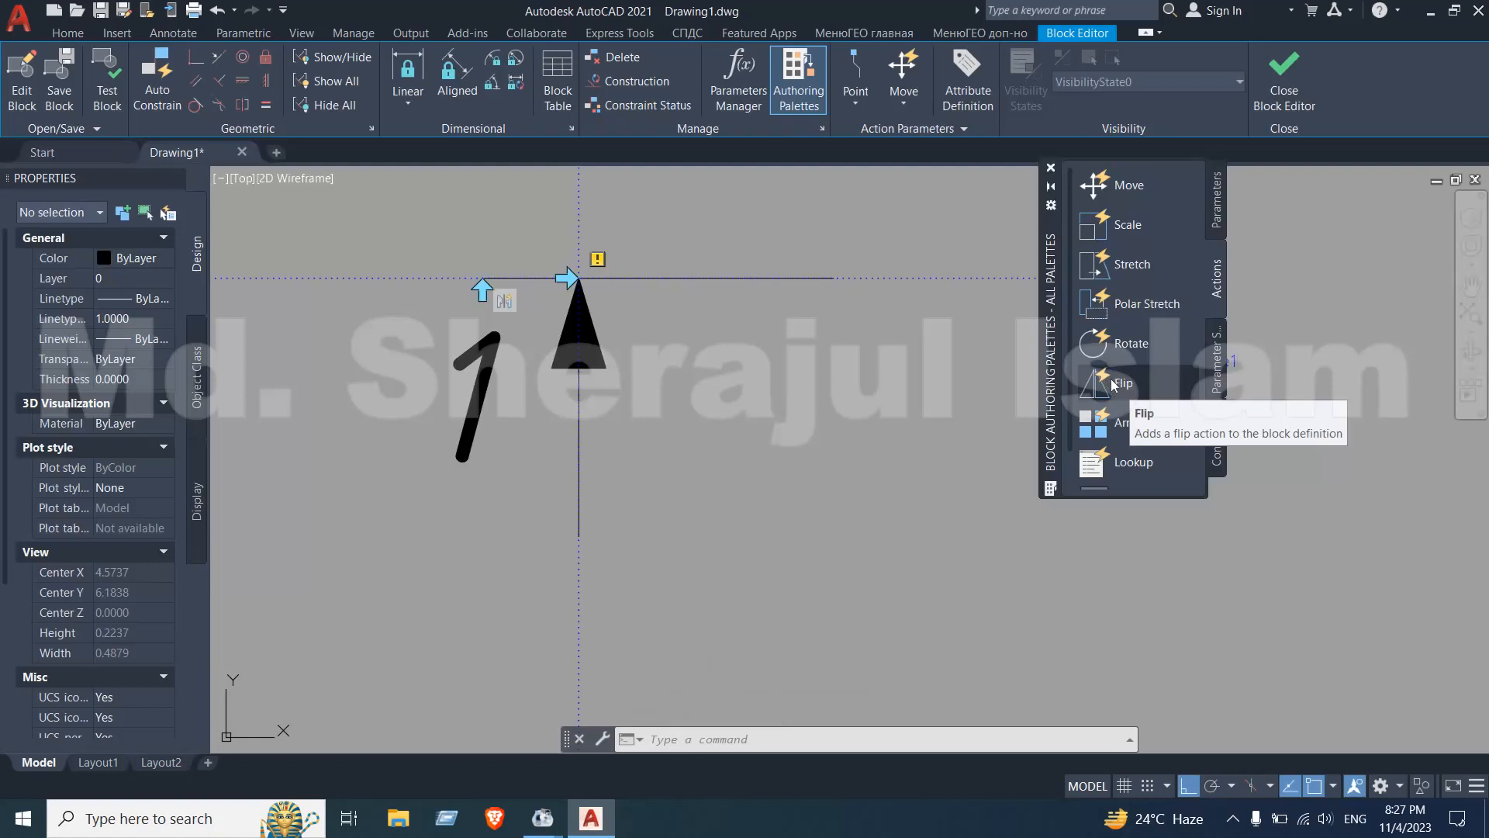
left_click(1114, 385)
scroll(835, 402, "down", 4)
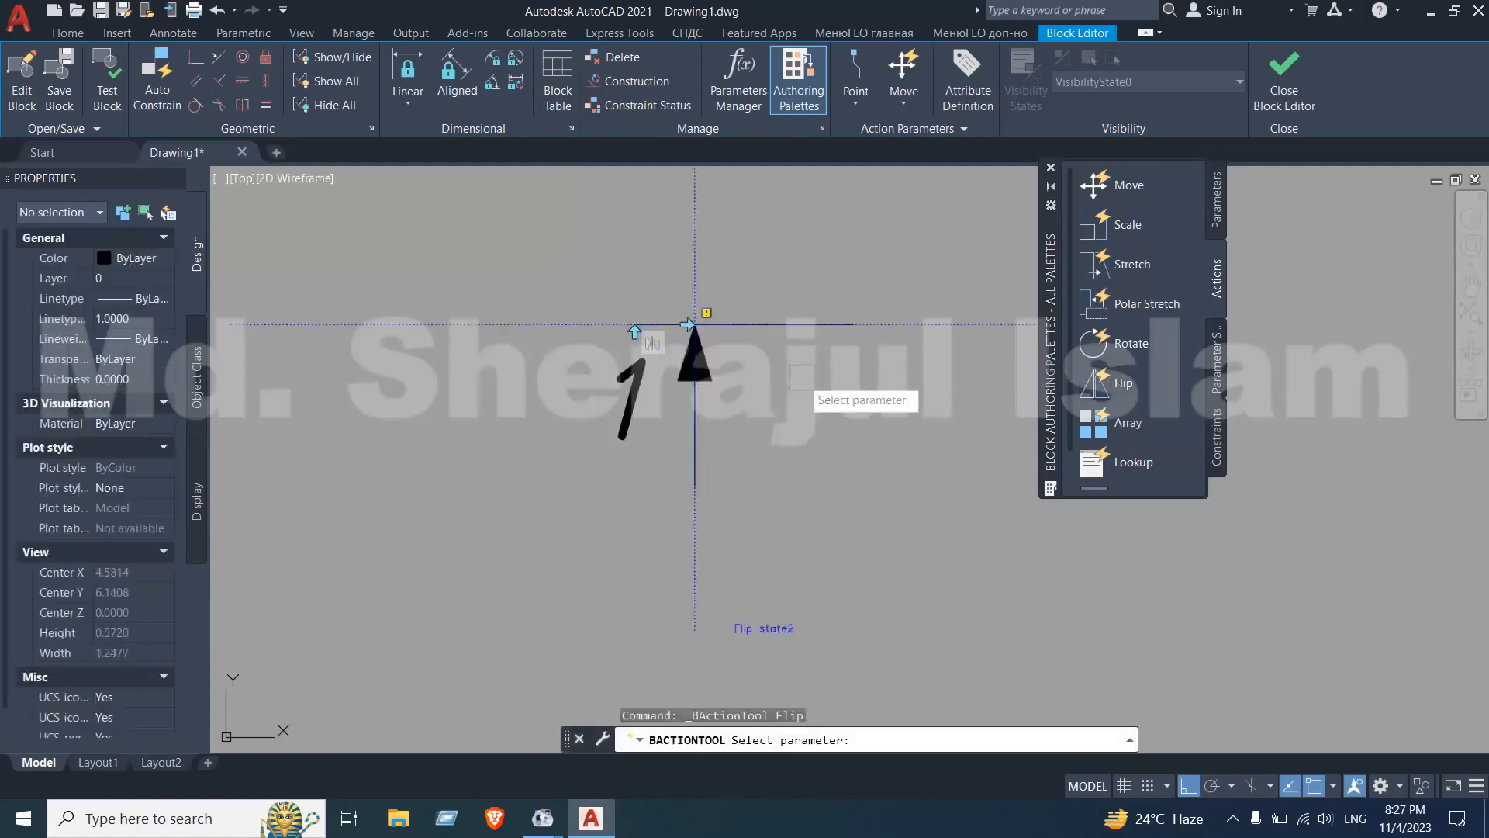
scroll(788, 403, "up", 4)
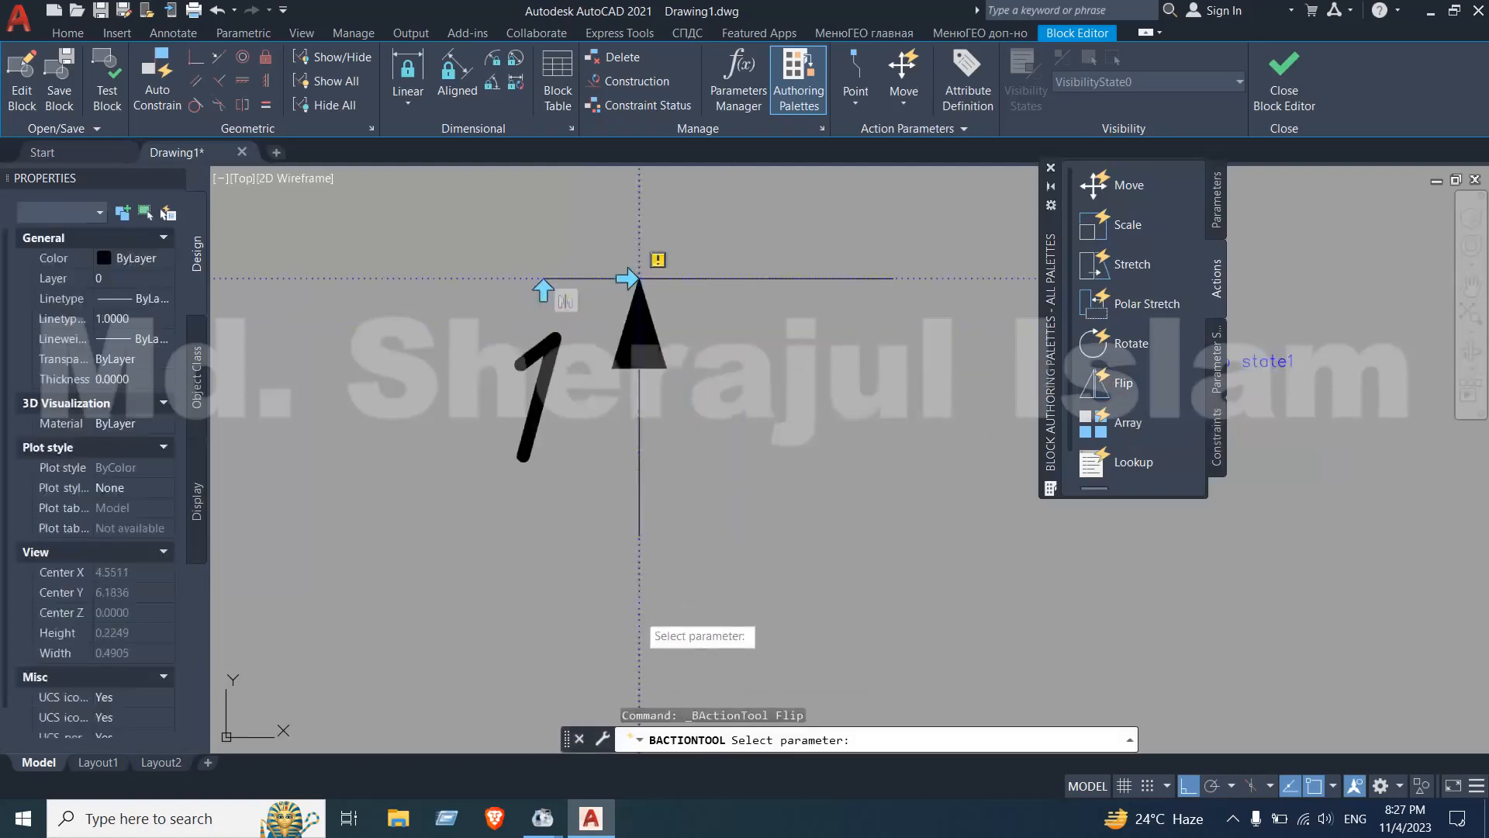
left_click(639, 613)
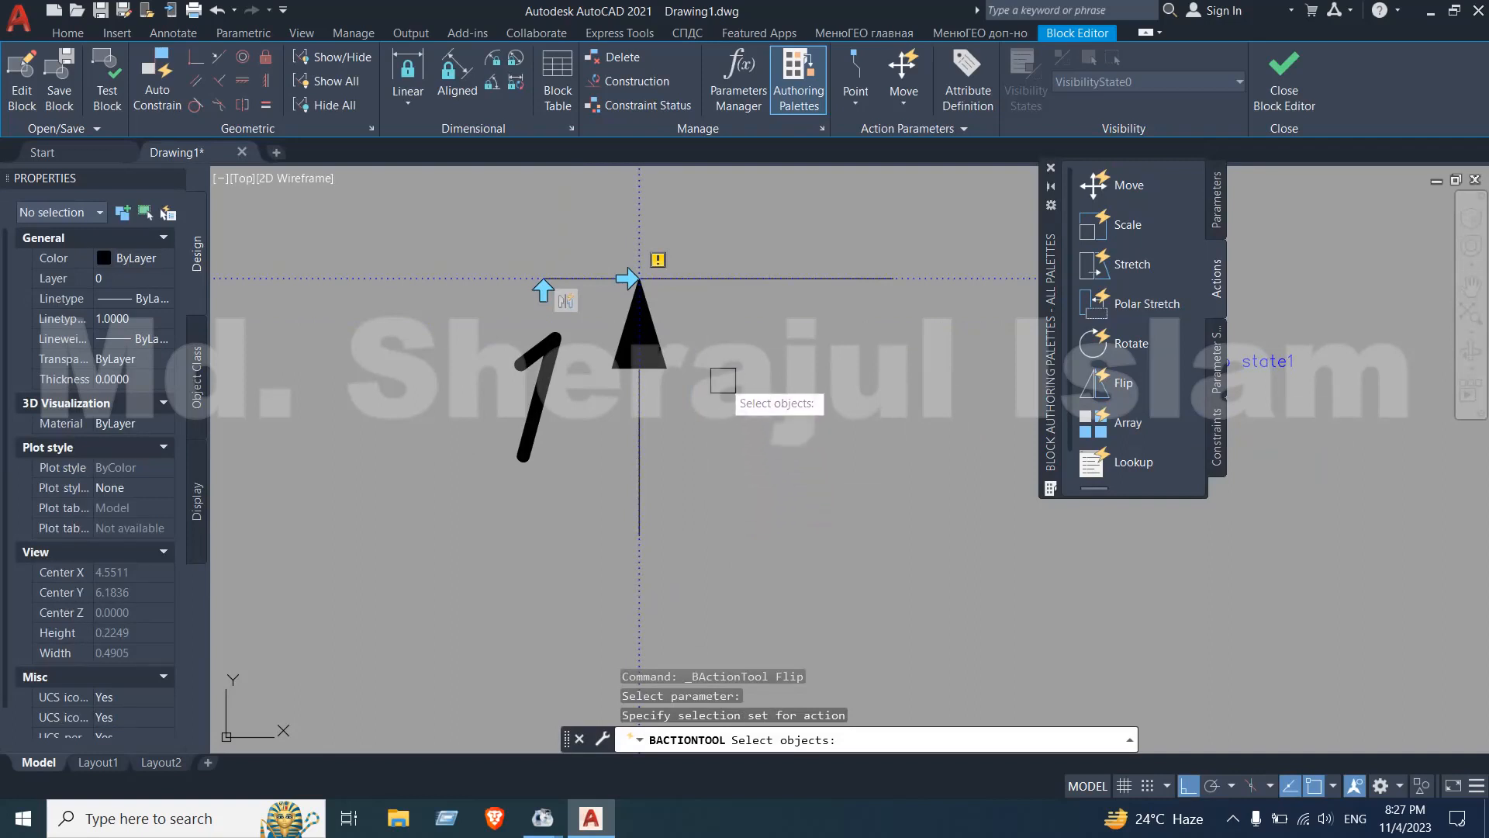
scroll(566, 411, "up", 2)
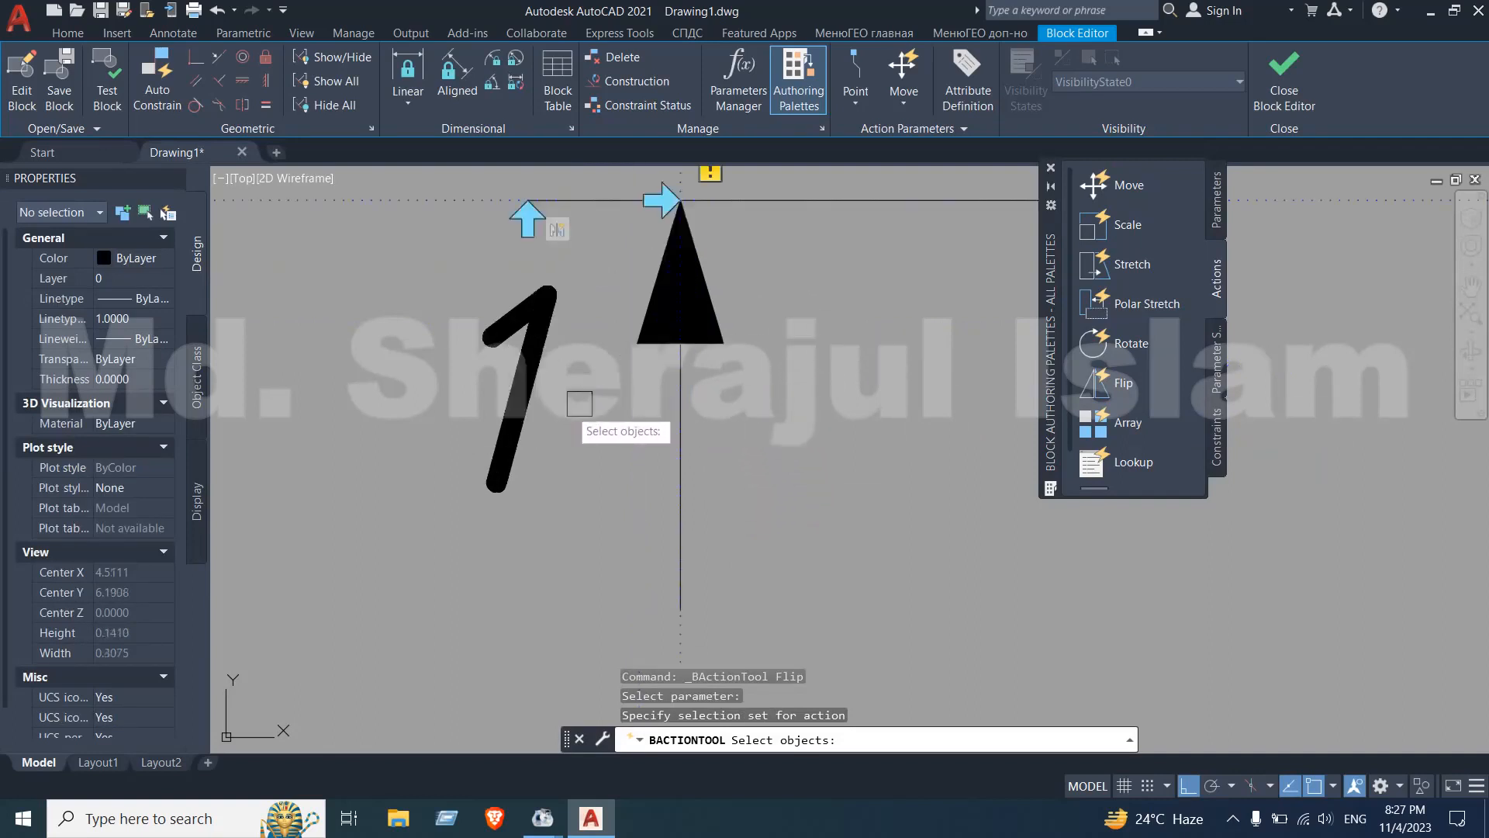
left_click(613, 386)
left_click(425, 426)
Add the horizontal line to the Flip action's selection, exclude the horizontal flip parameter, and complete the action
scroll(425, 426, "down", 4)
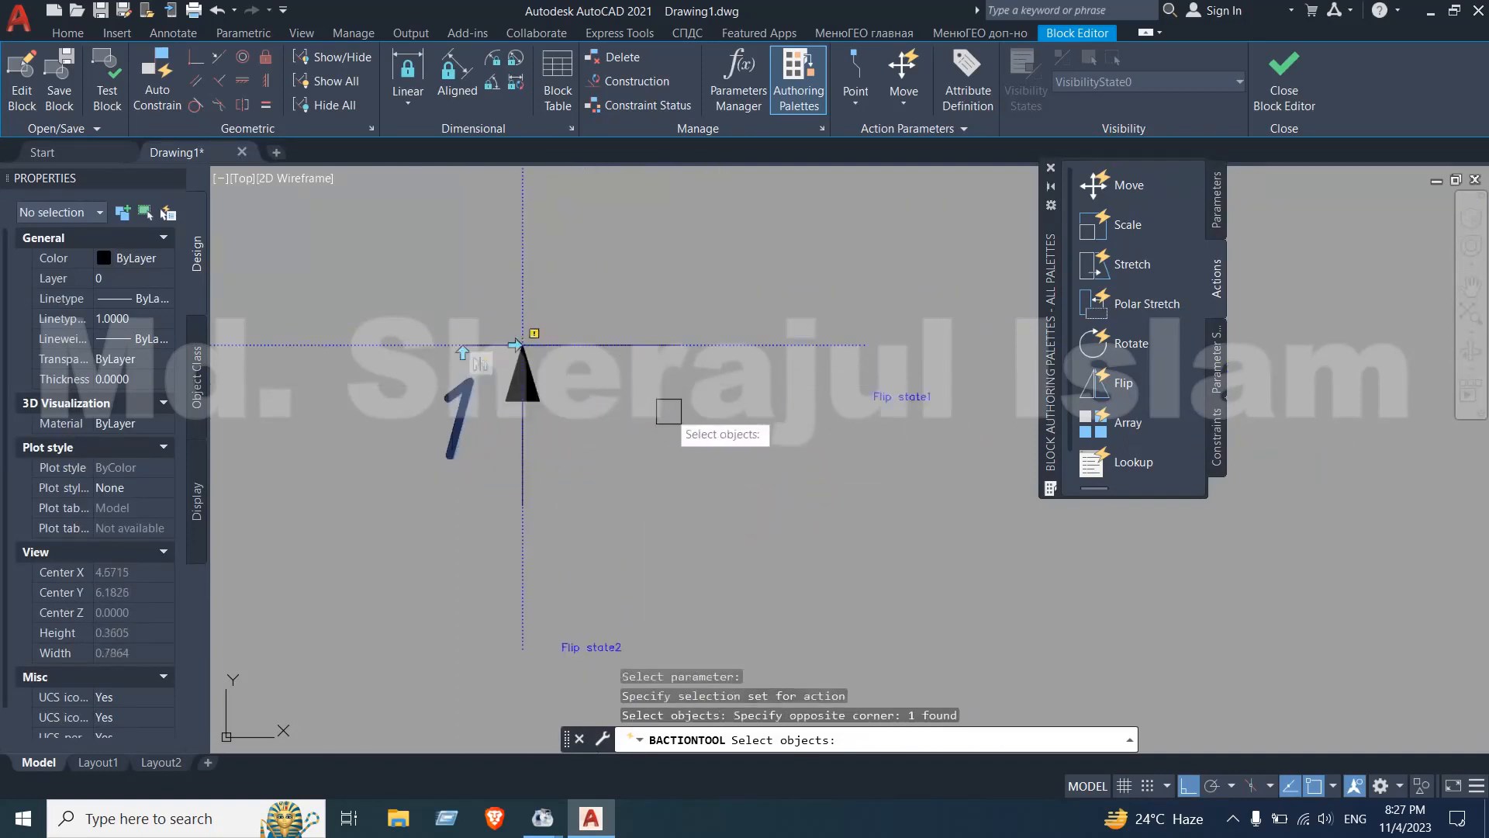
scroll(667, 376, "up", 4)
left_click(649, 255)
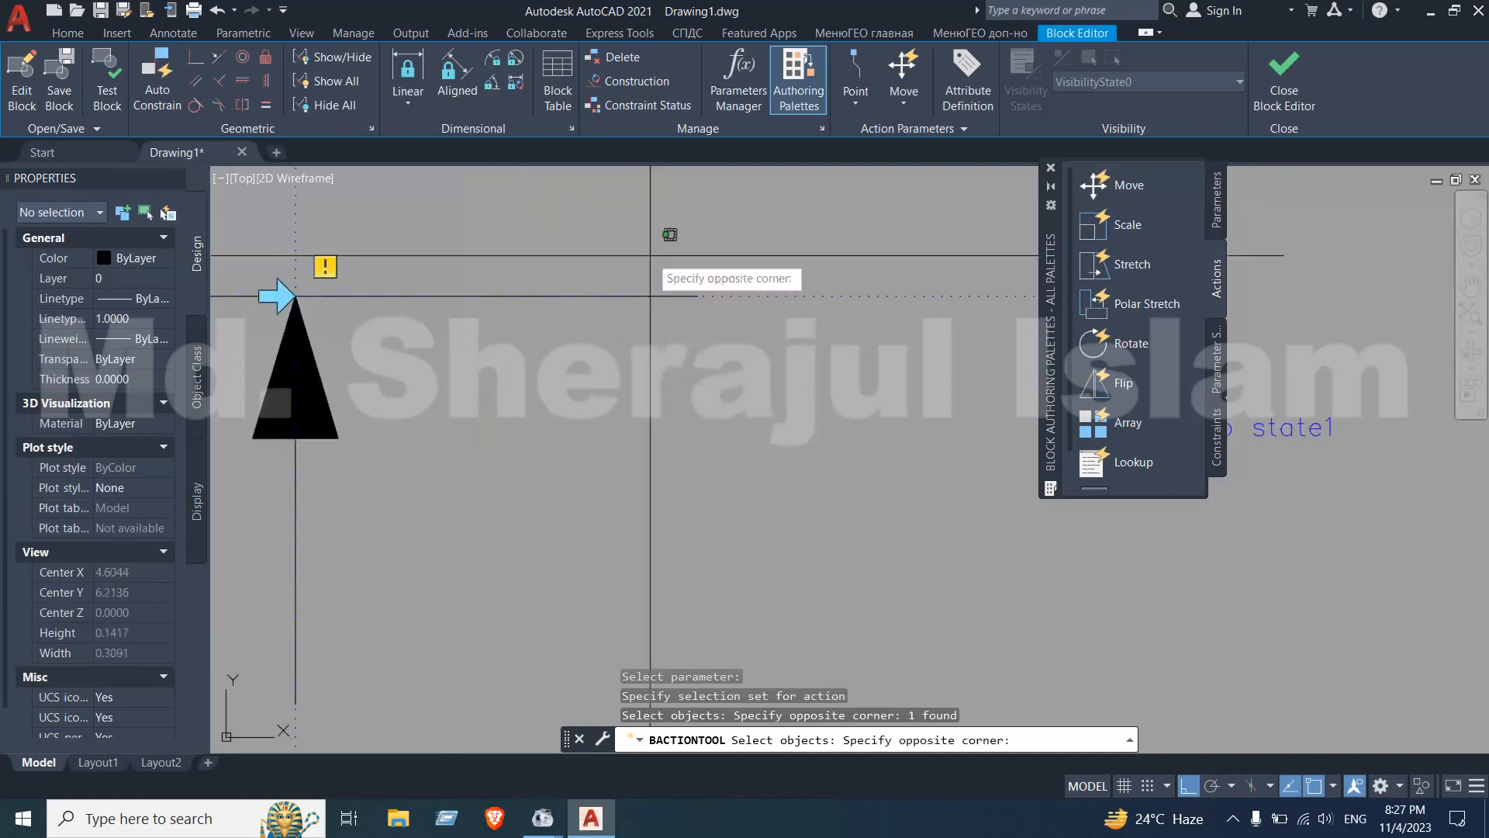
left_click(572, 369)
scroll(555, 397, "down", 4)
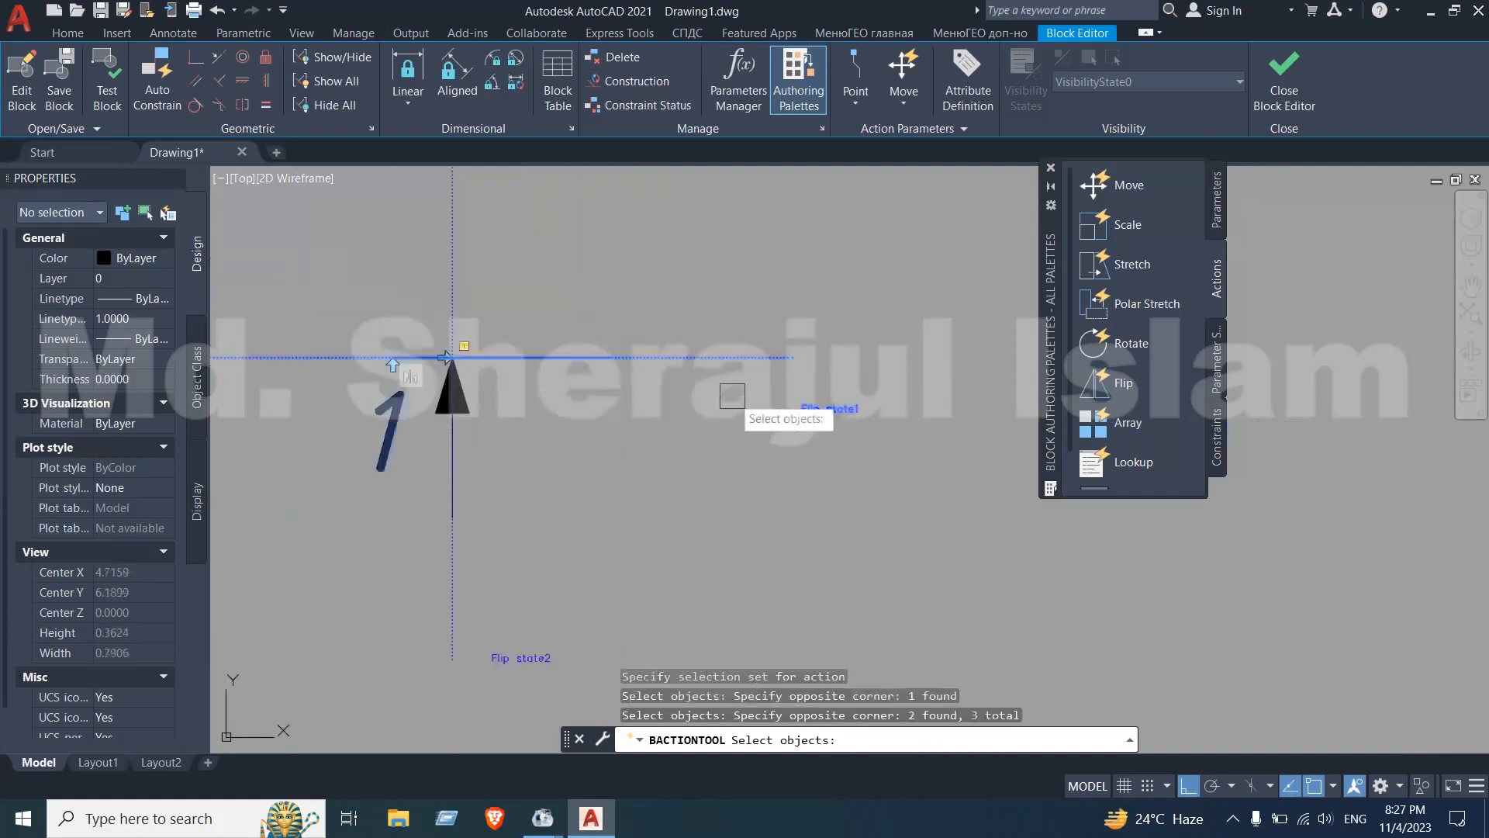
left_click(761, 442, "shift")
left_click(705, 293, "shift")
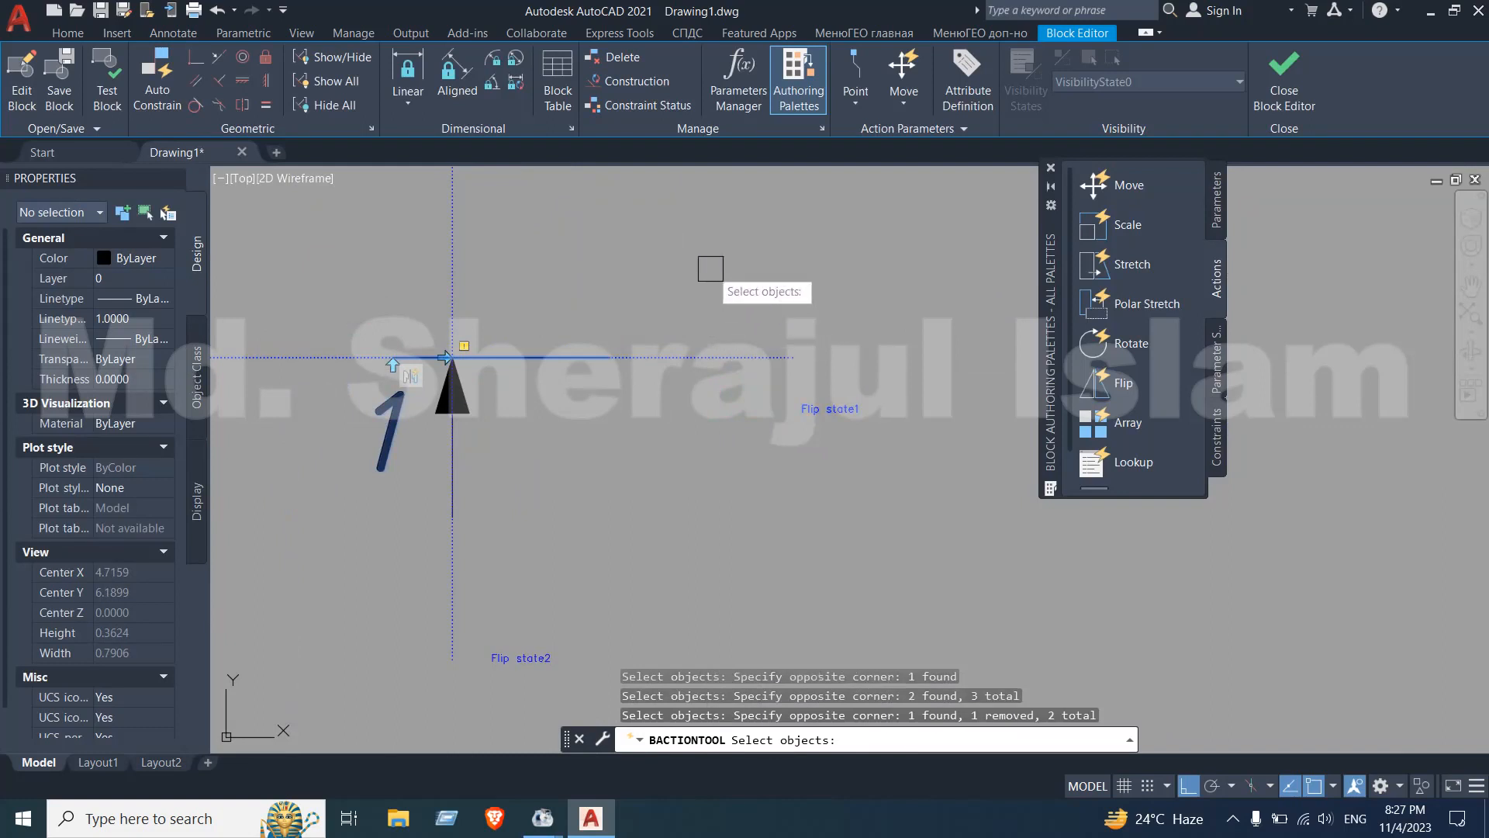
key("Return")
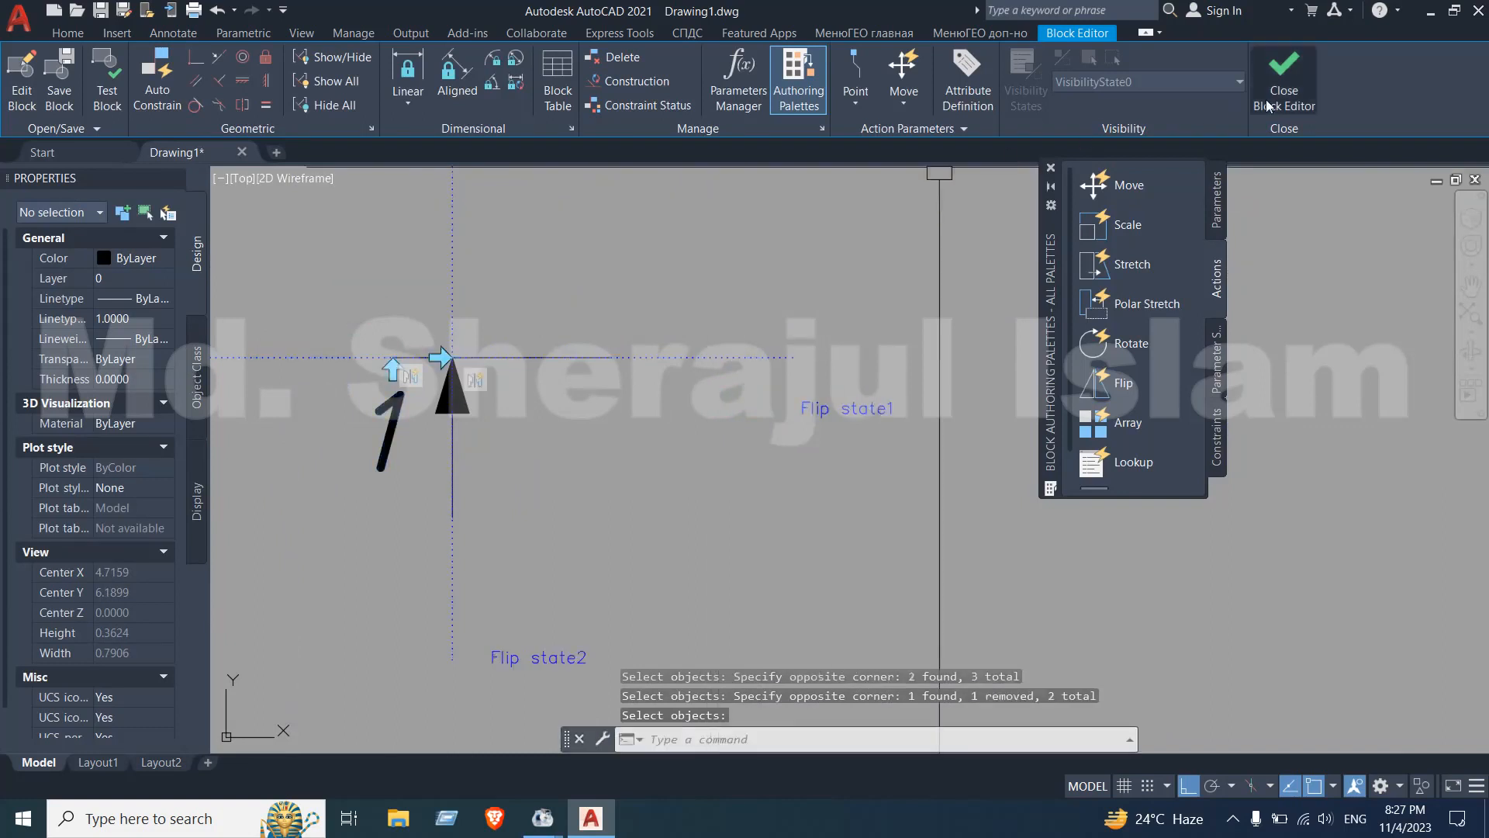
Save the changes to block "s", close the Block Editor, and test both flips on the section mark
left_click(1289, 85)
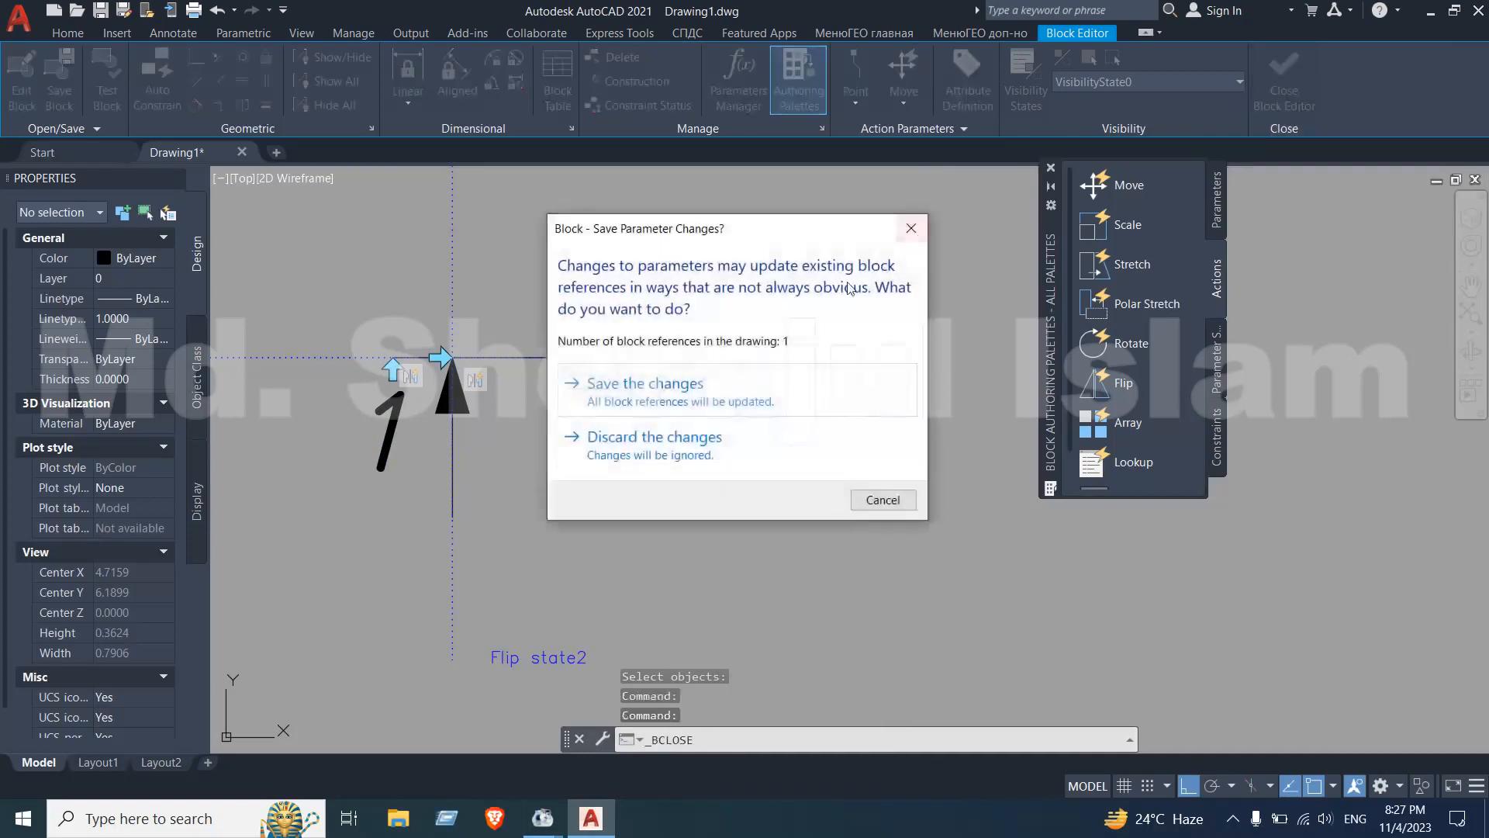
left_click(632, 388)
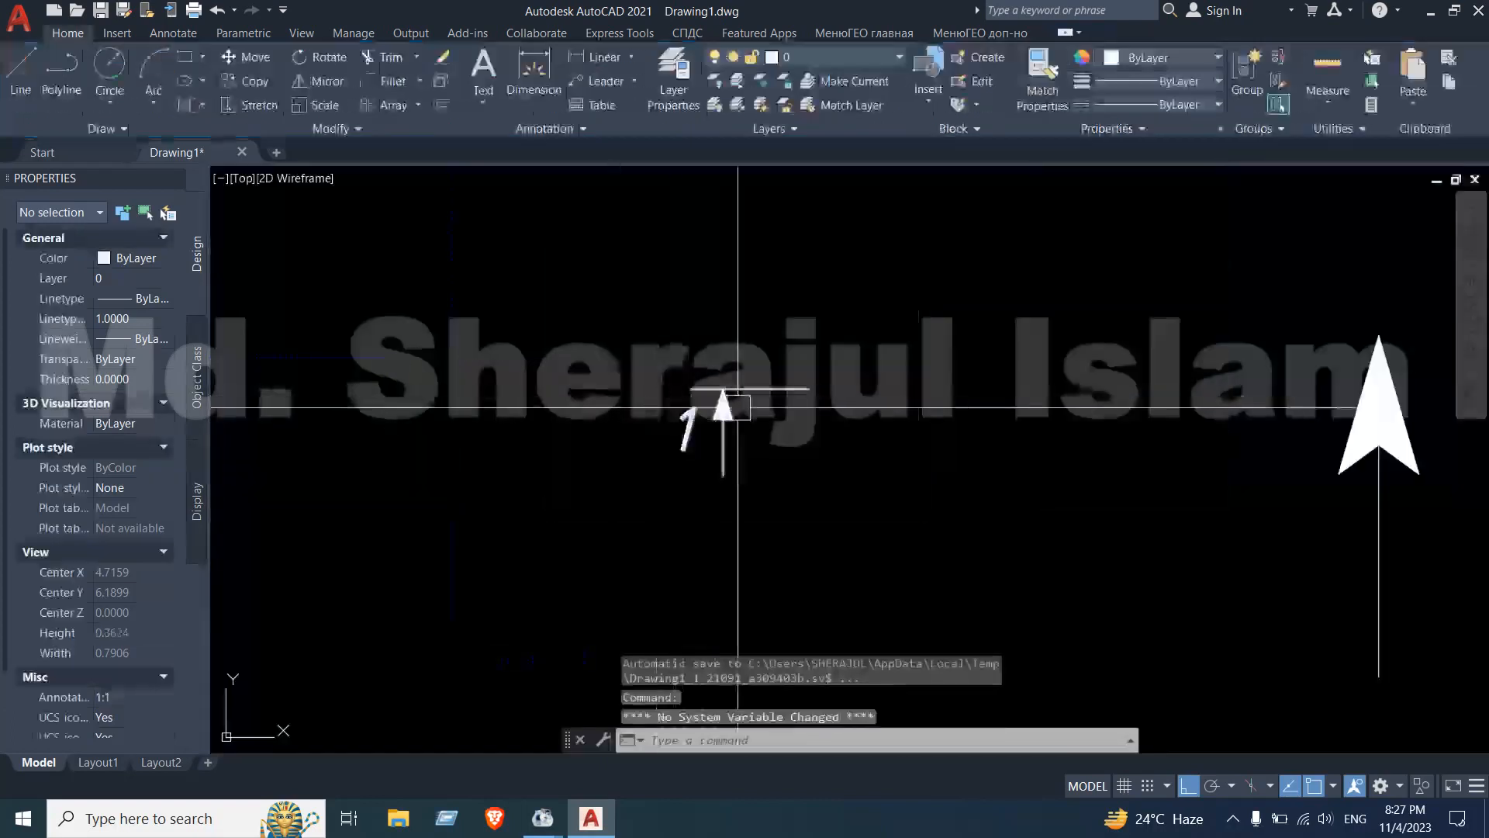
left_click(723, 378)
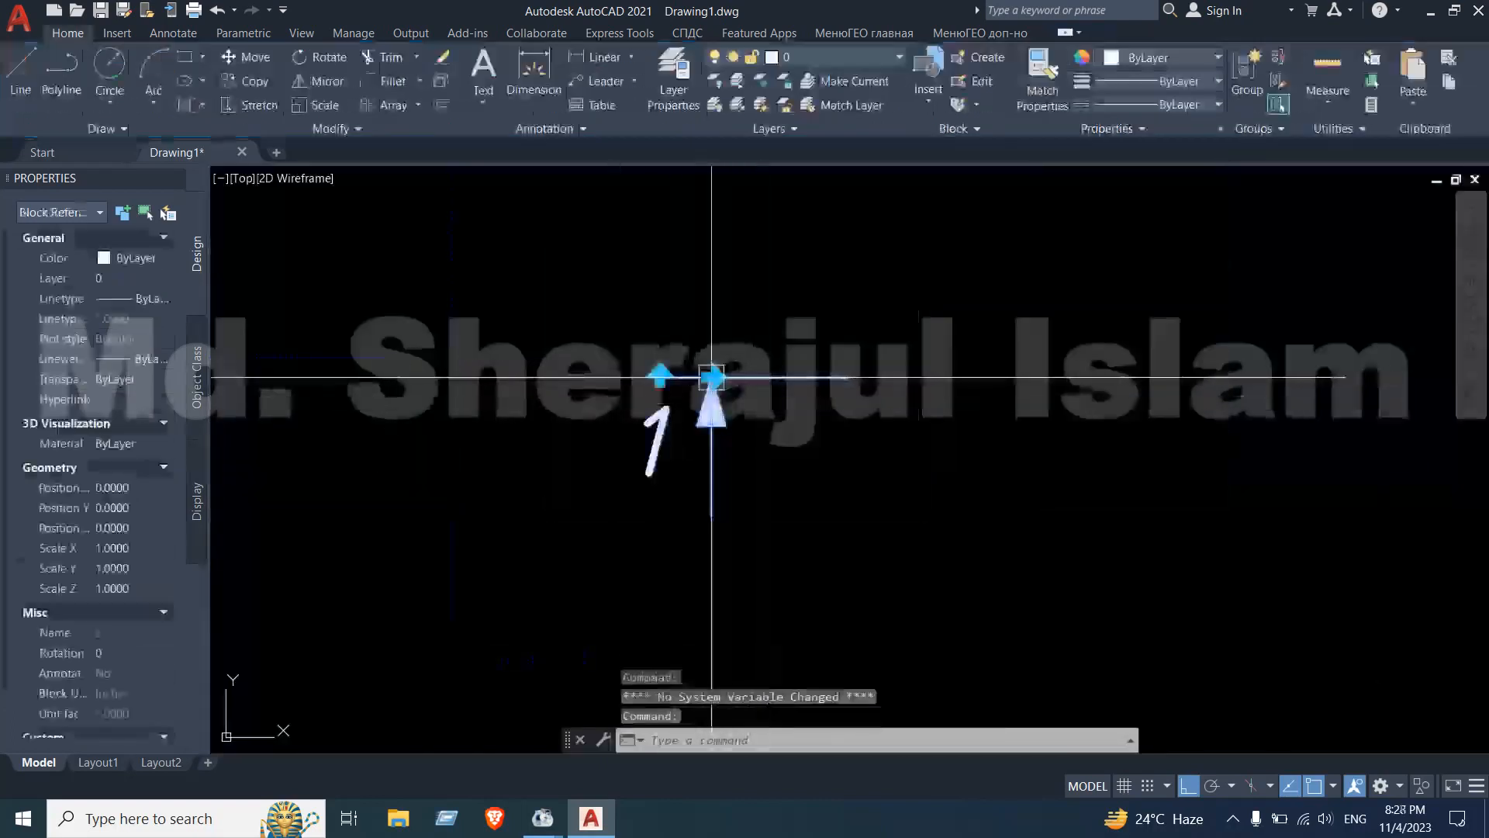
left_click(711, 377)
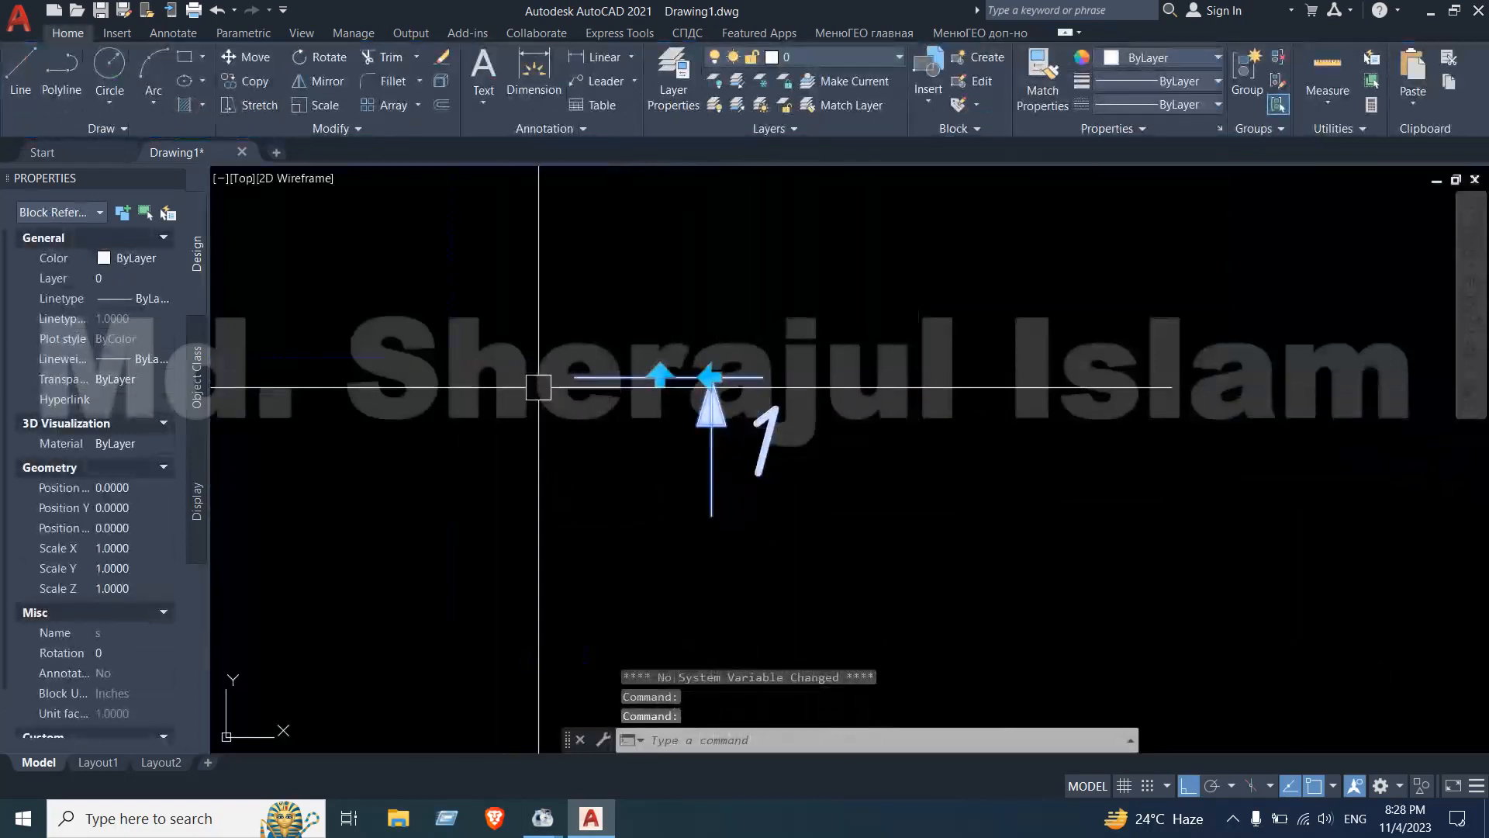
left_click(711, 407)
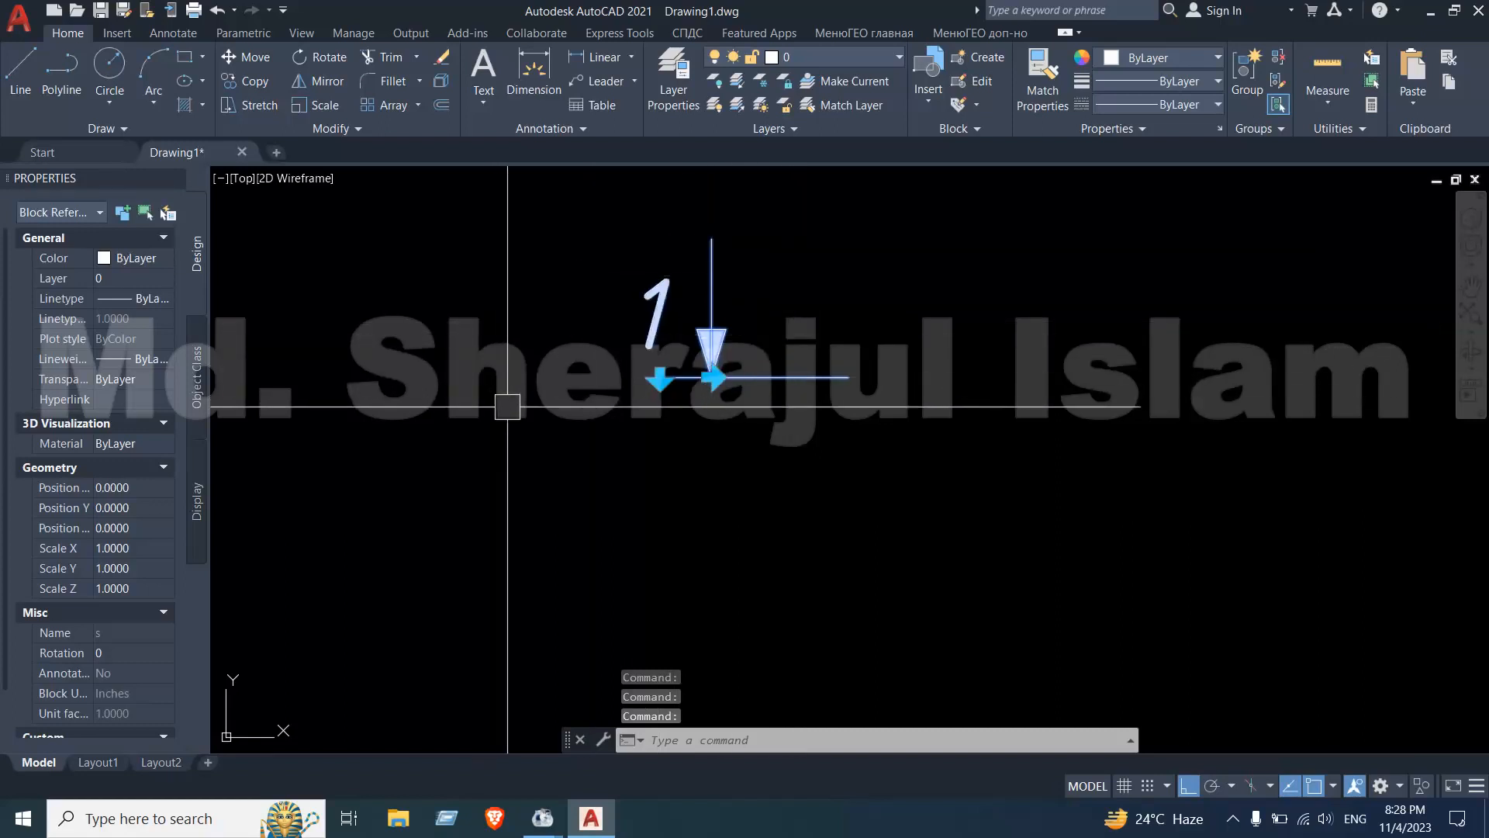
Select the large direction arrow block along with the section mark and test the arrow's flip
scroll(506, 406, "down", 3)
scroll(832, 418, "up", 6)
left_click(822, 446)
scroll(798, 480, "down", 4)
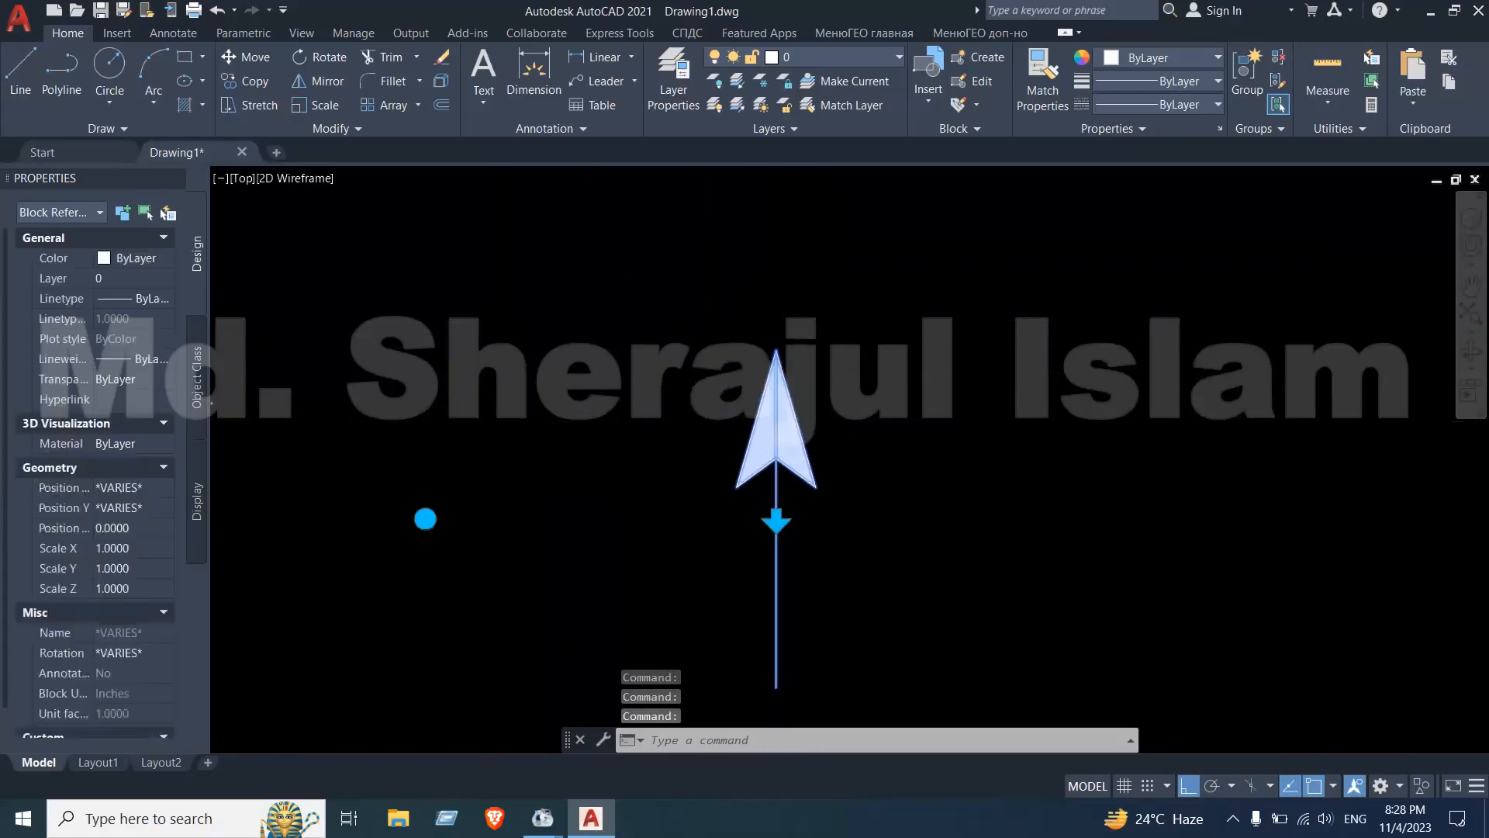
left_click(785, 503)
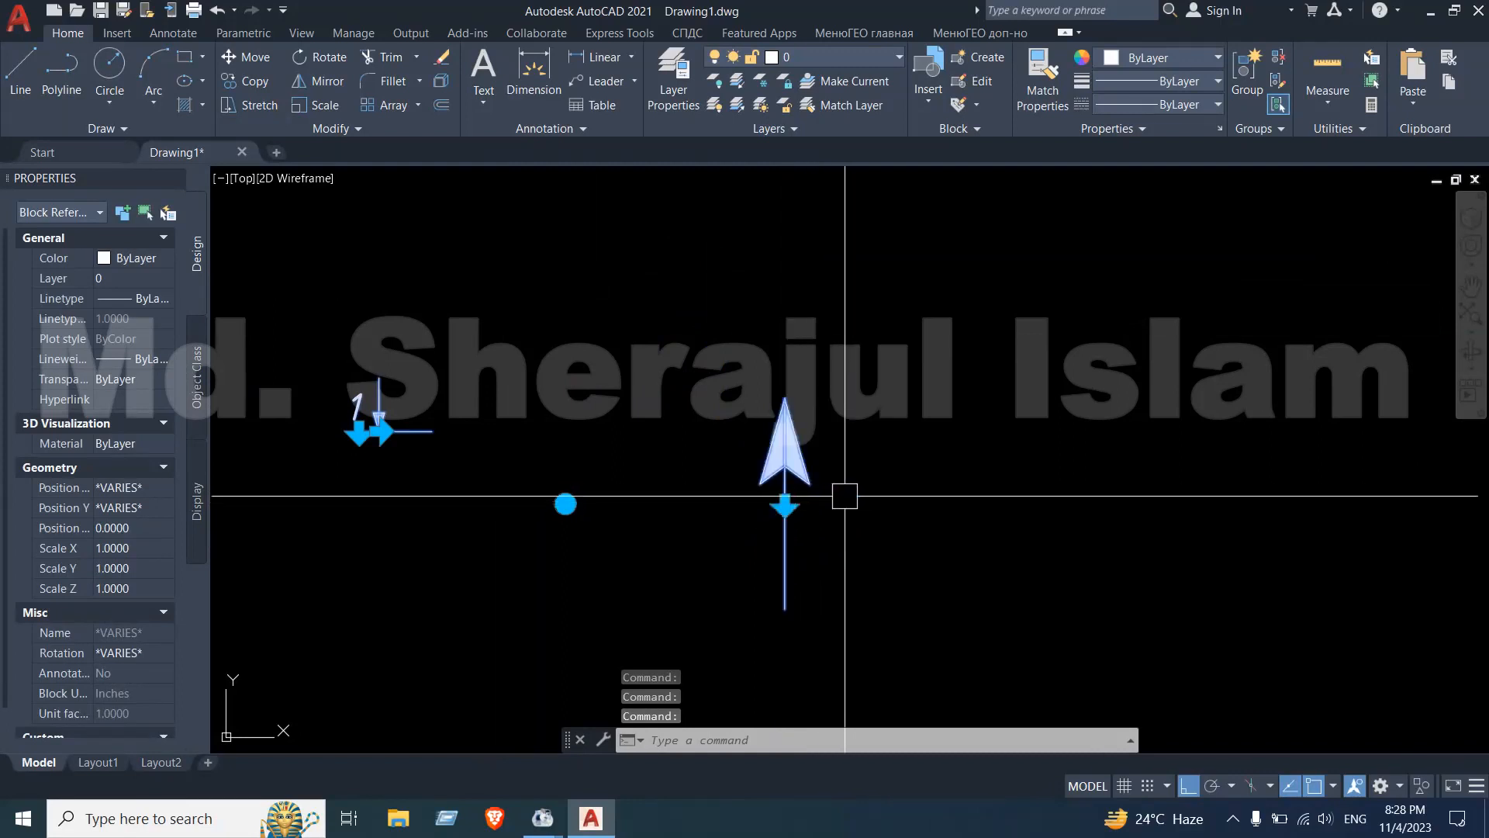
scroll(371, 428, "up", 5)
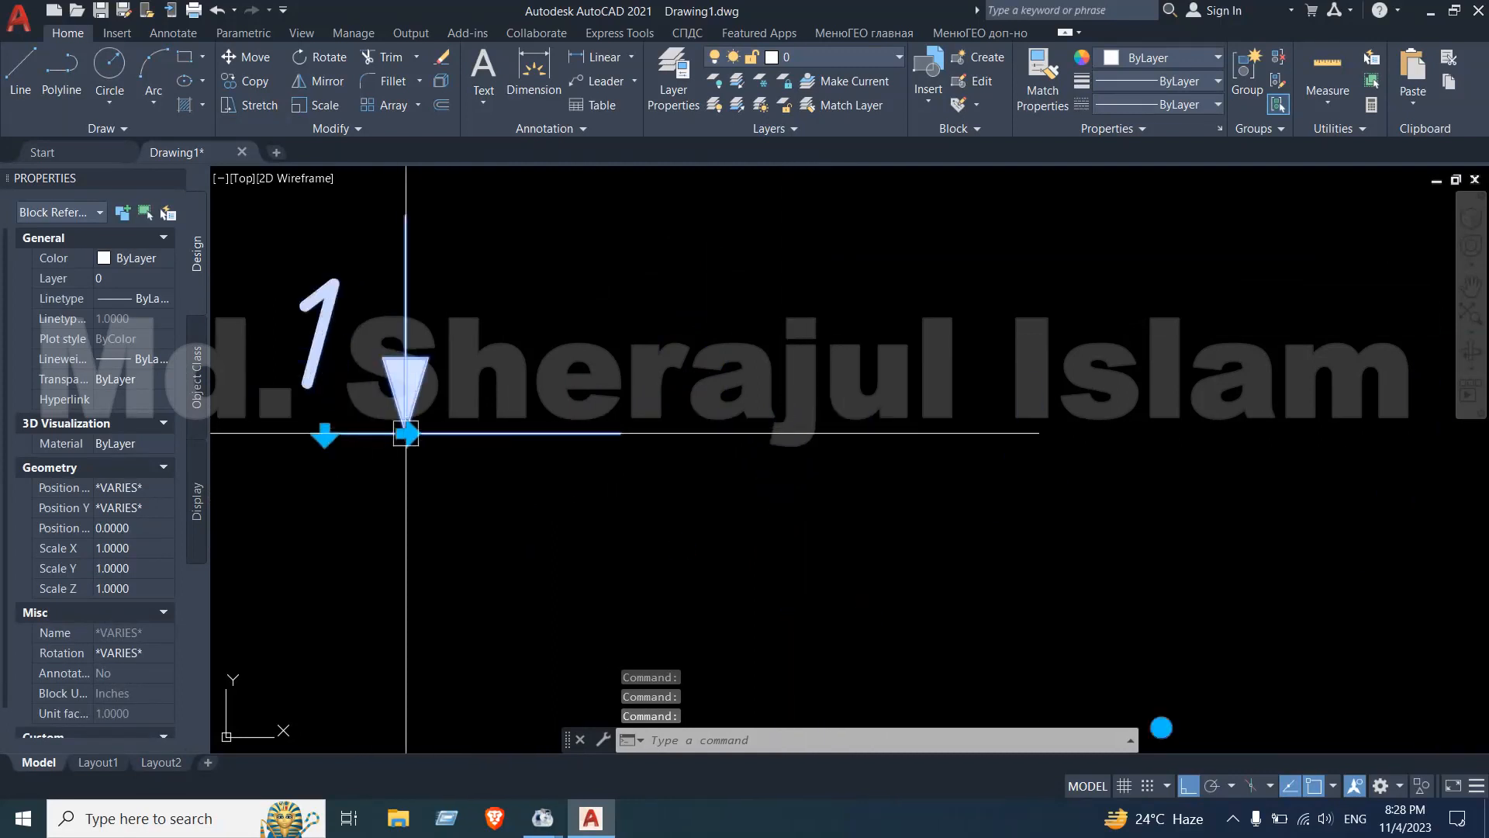